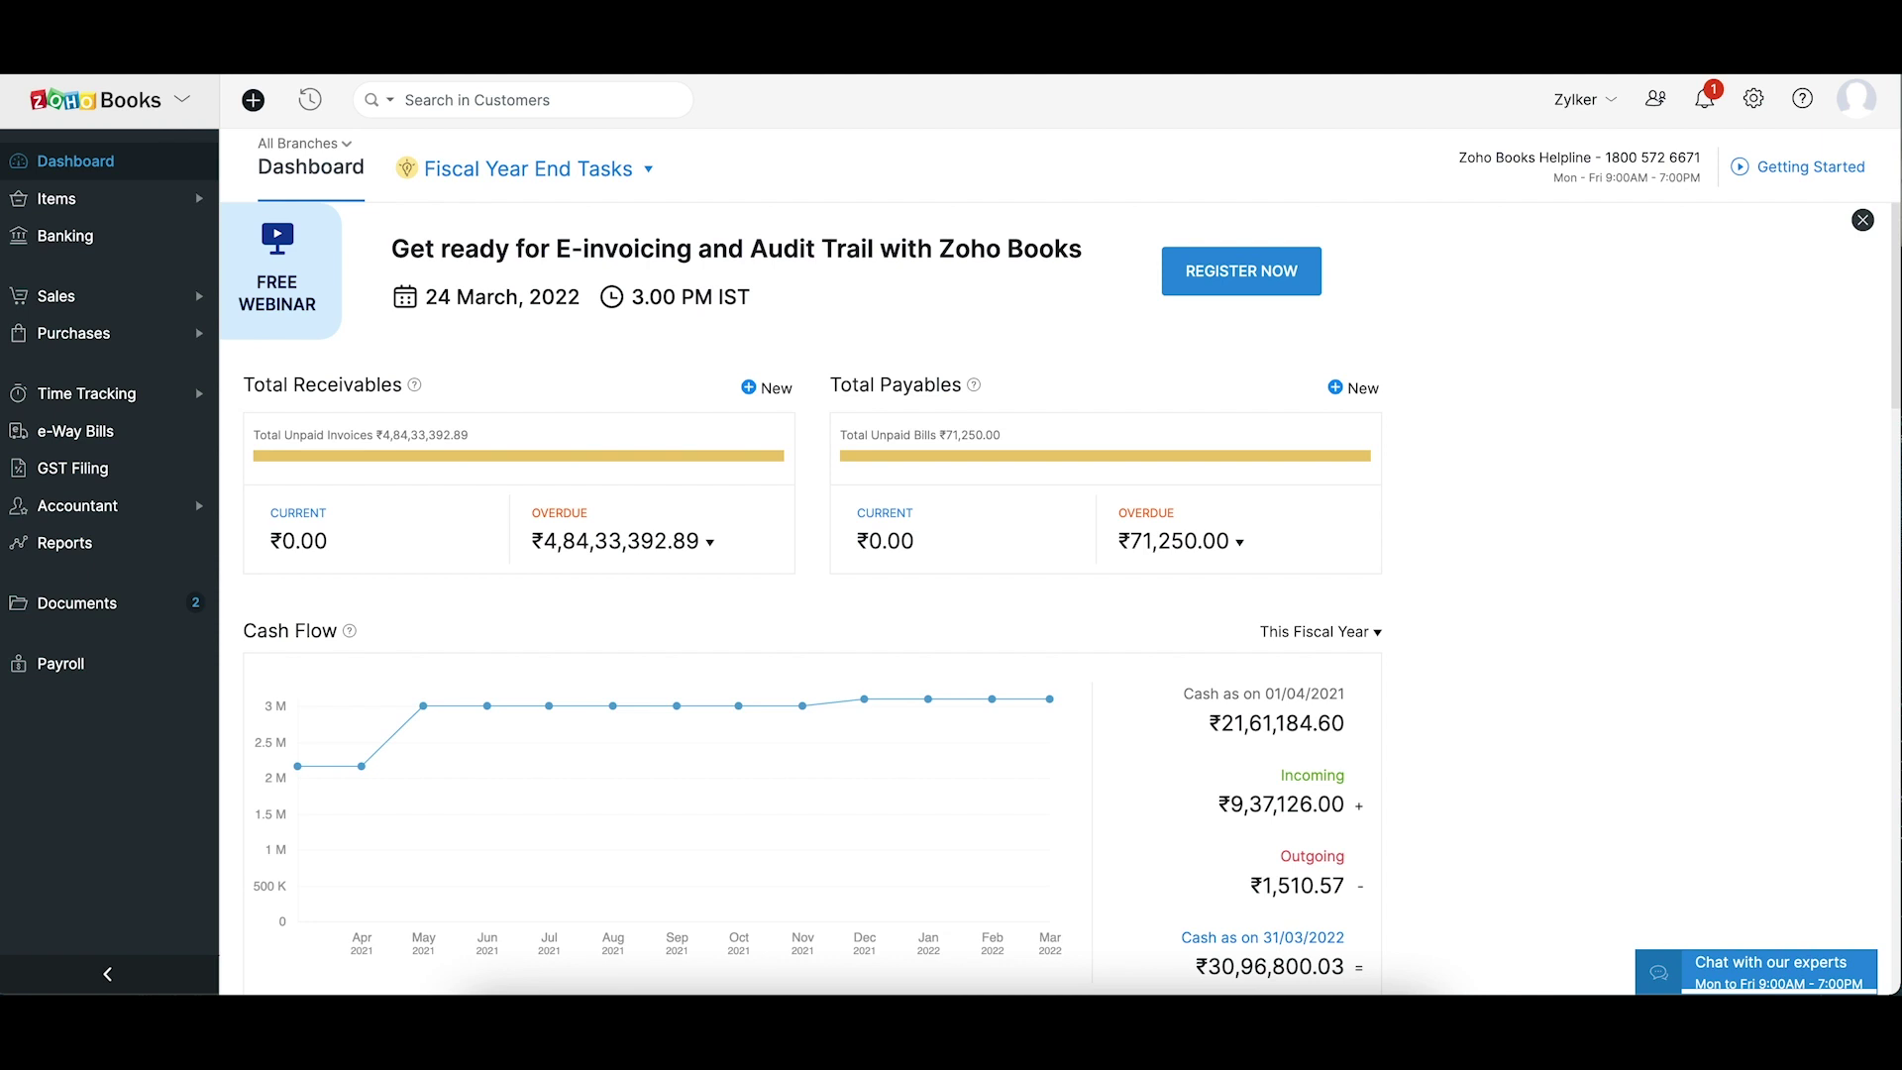
Show the e-Invoicing preferences and dismiss the Reconfigure IRP Credentials prompt without changes
click(1754, 98)
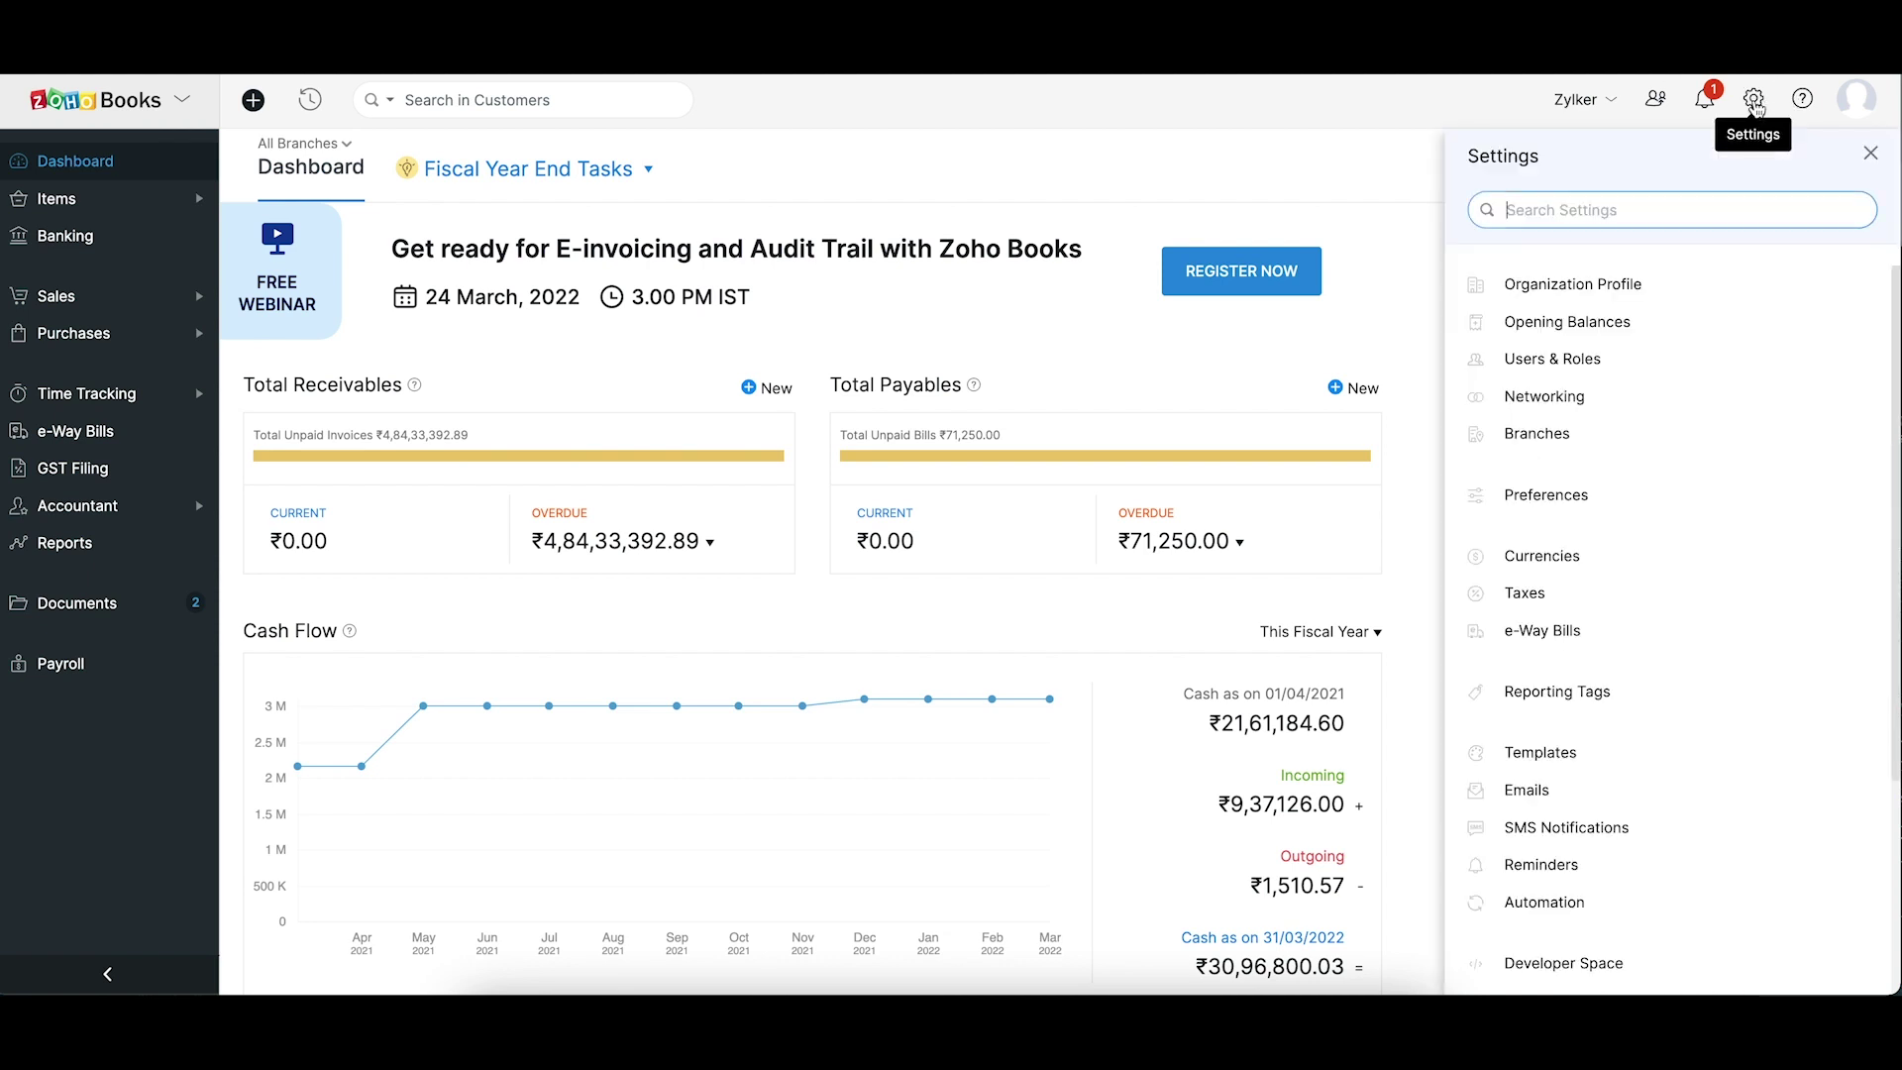
click(1633, 501)
click(293, 473)
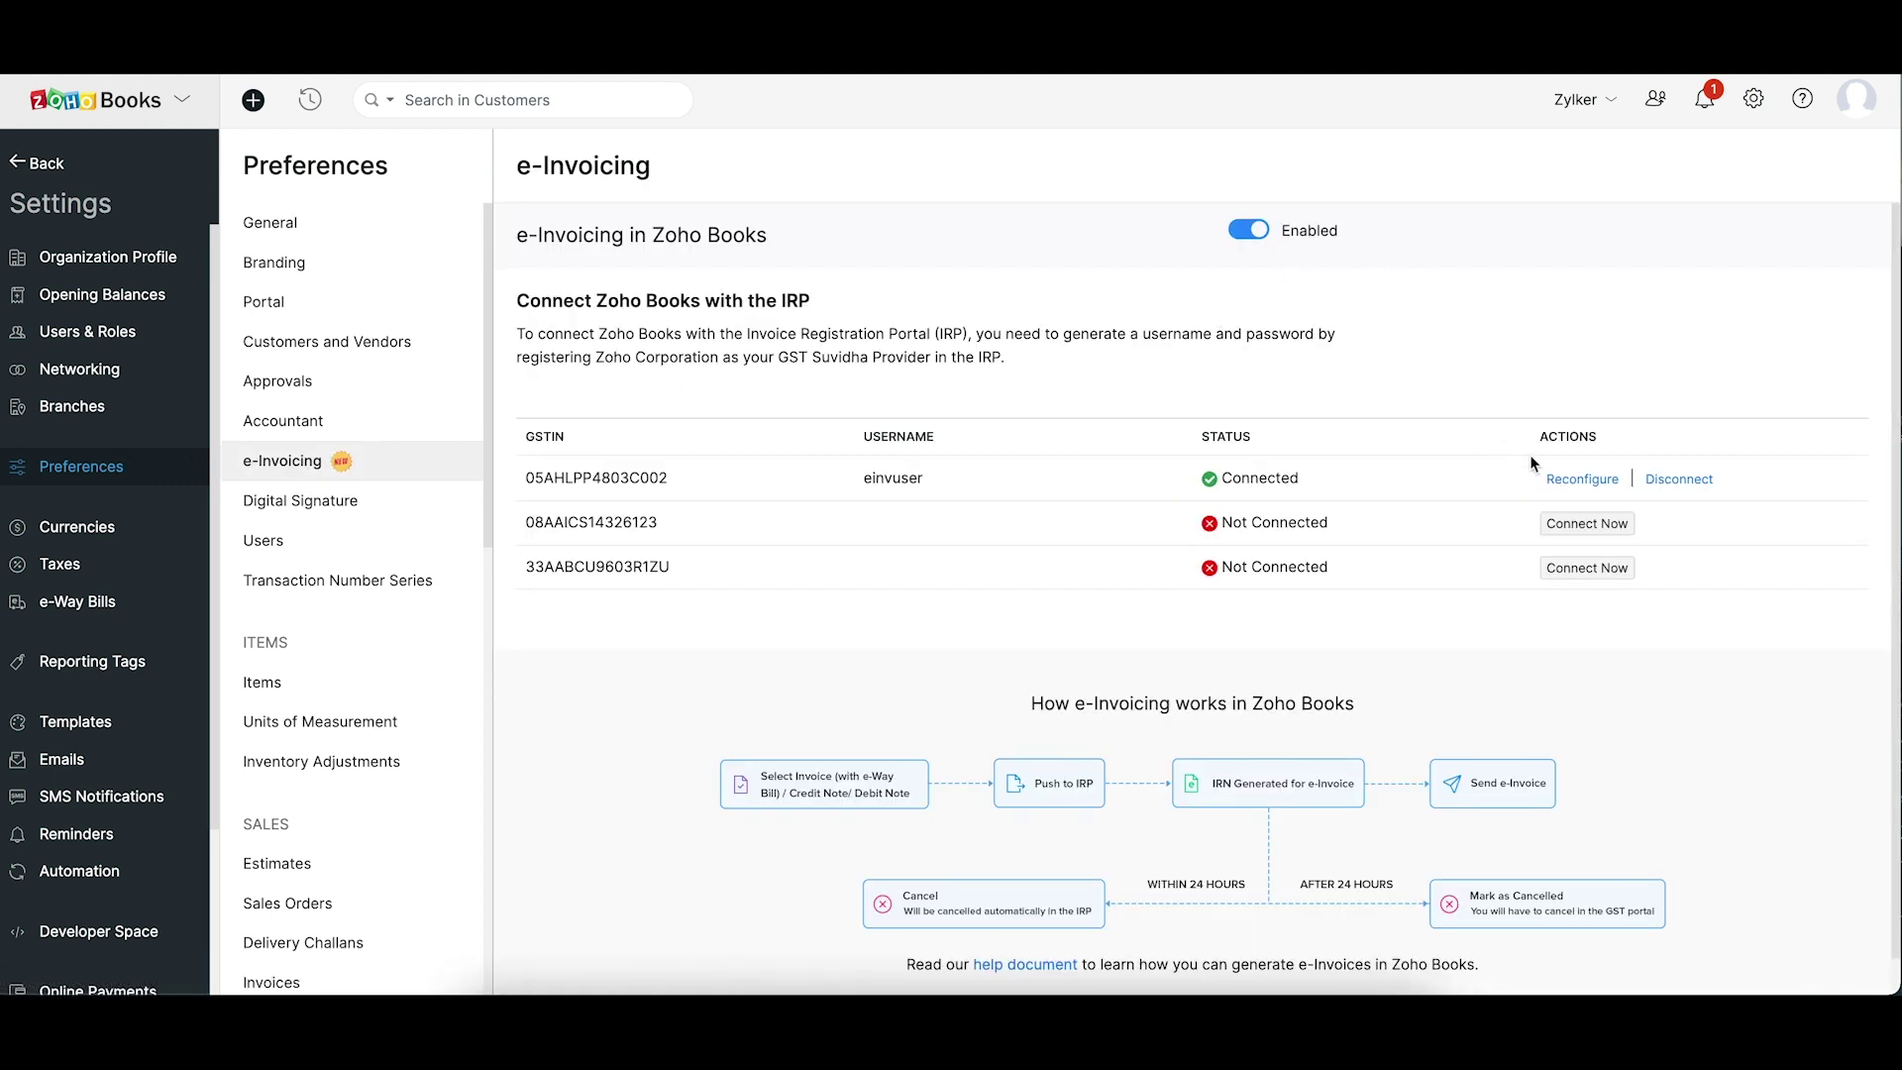
click(1553, 480)
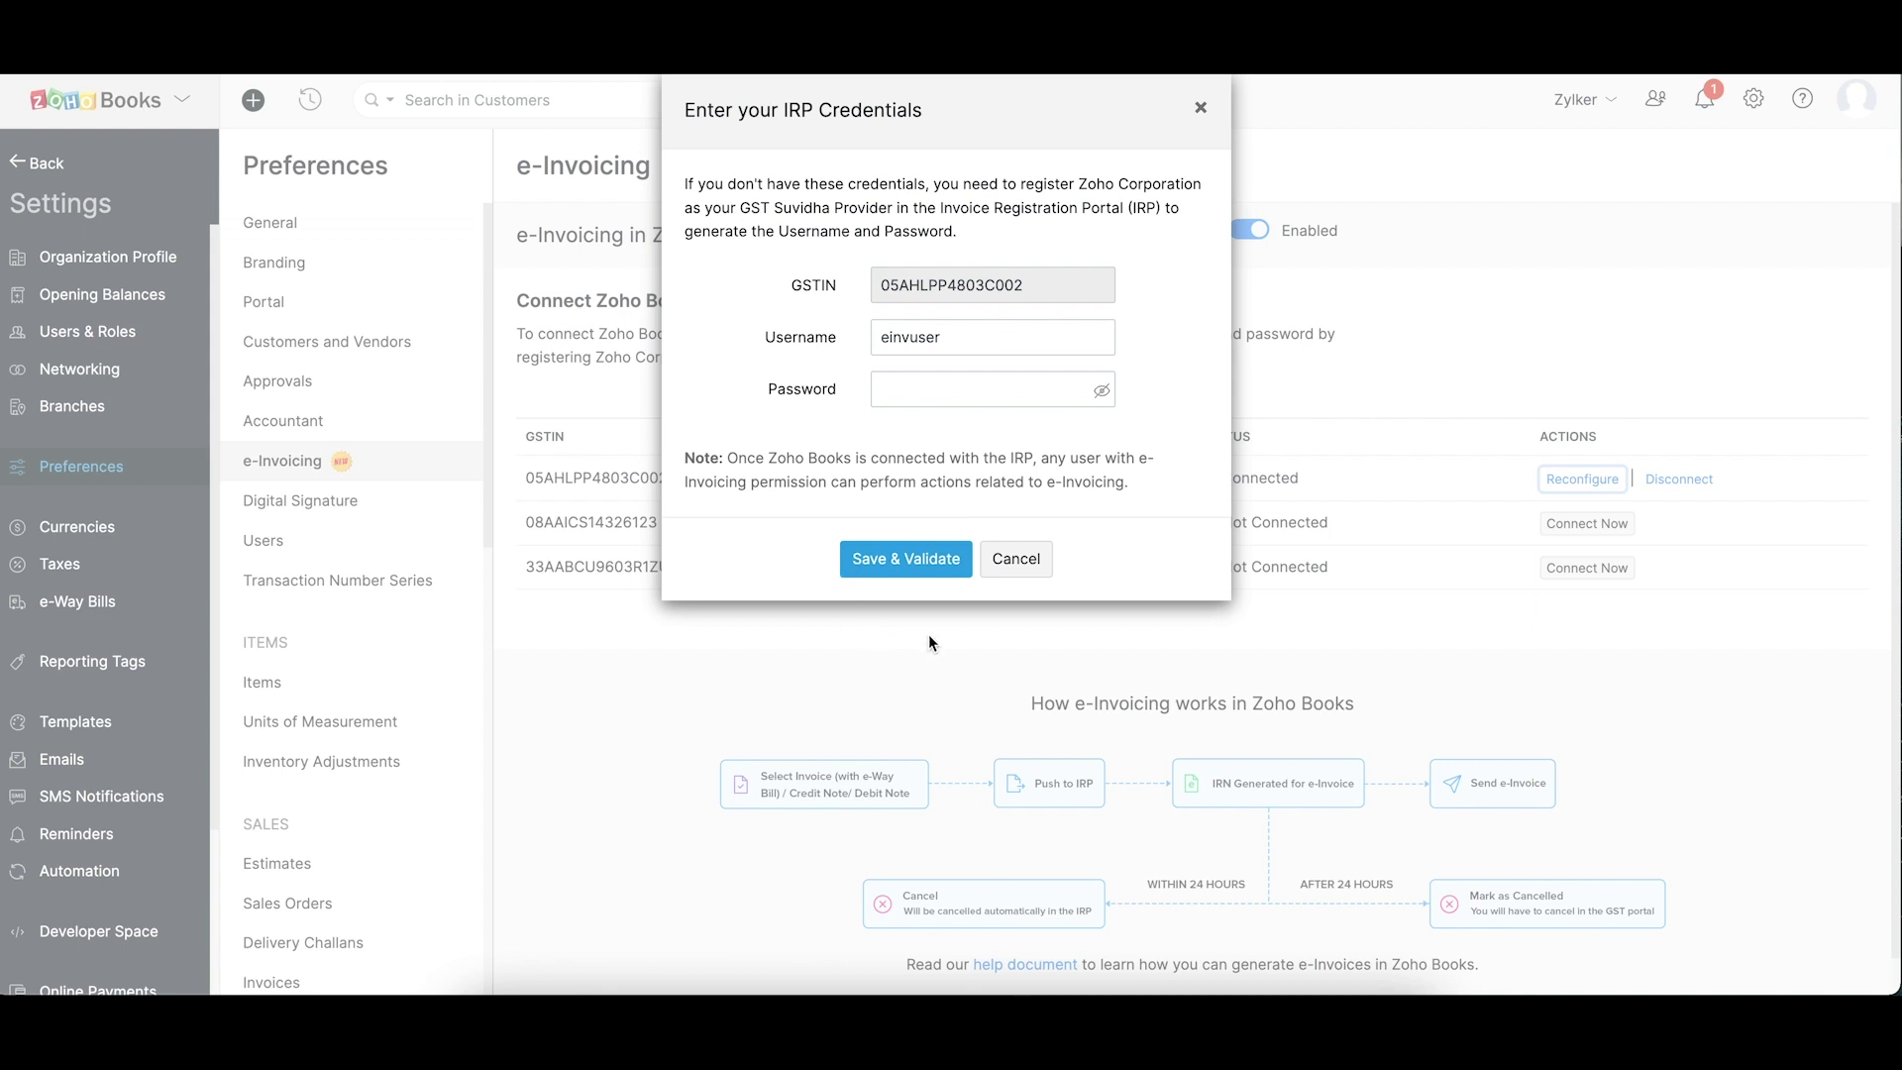
click(1201, 108)
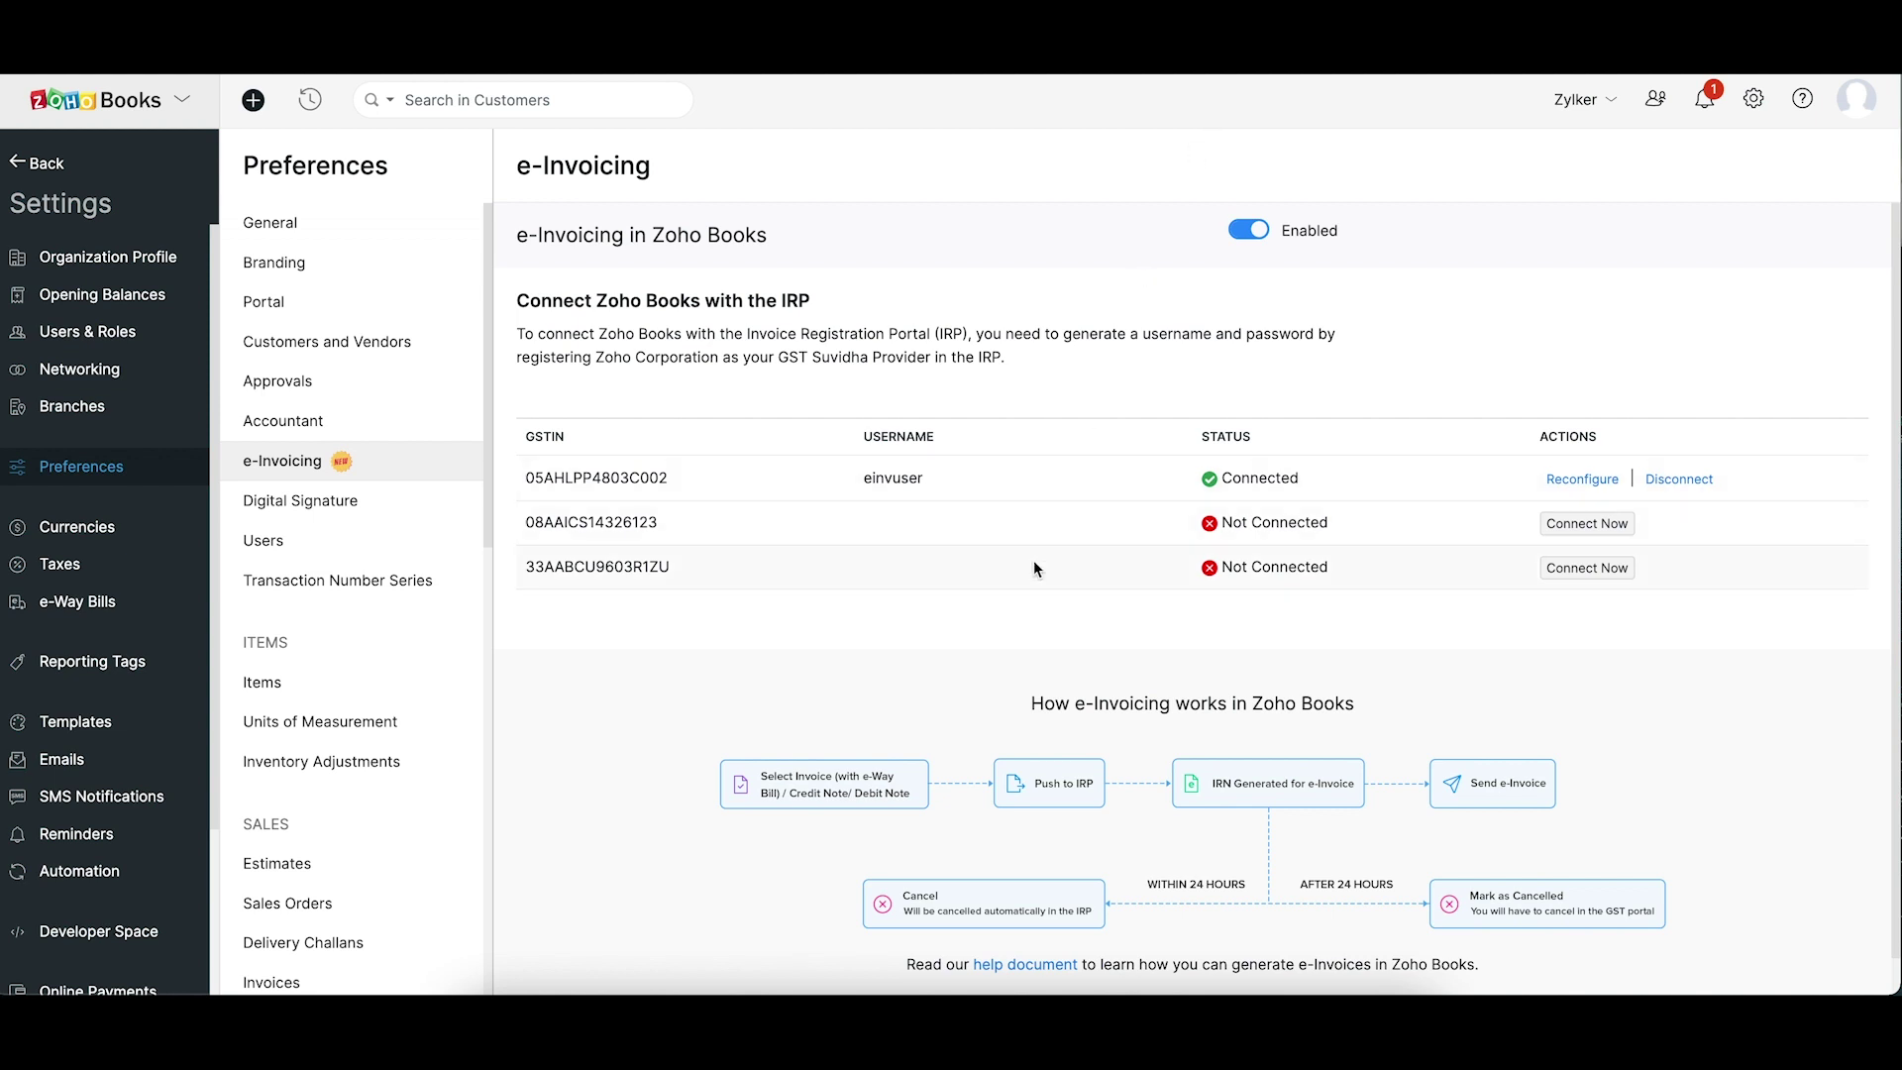
Open the Spreadsheet - Compact invoice template for editing from Templates
click(124, 732)
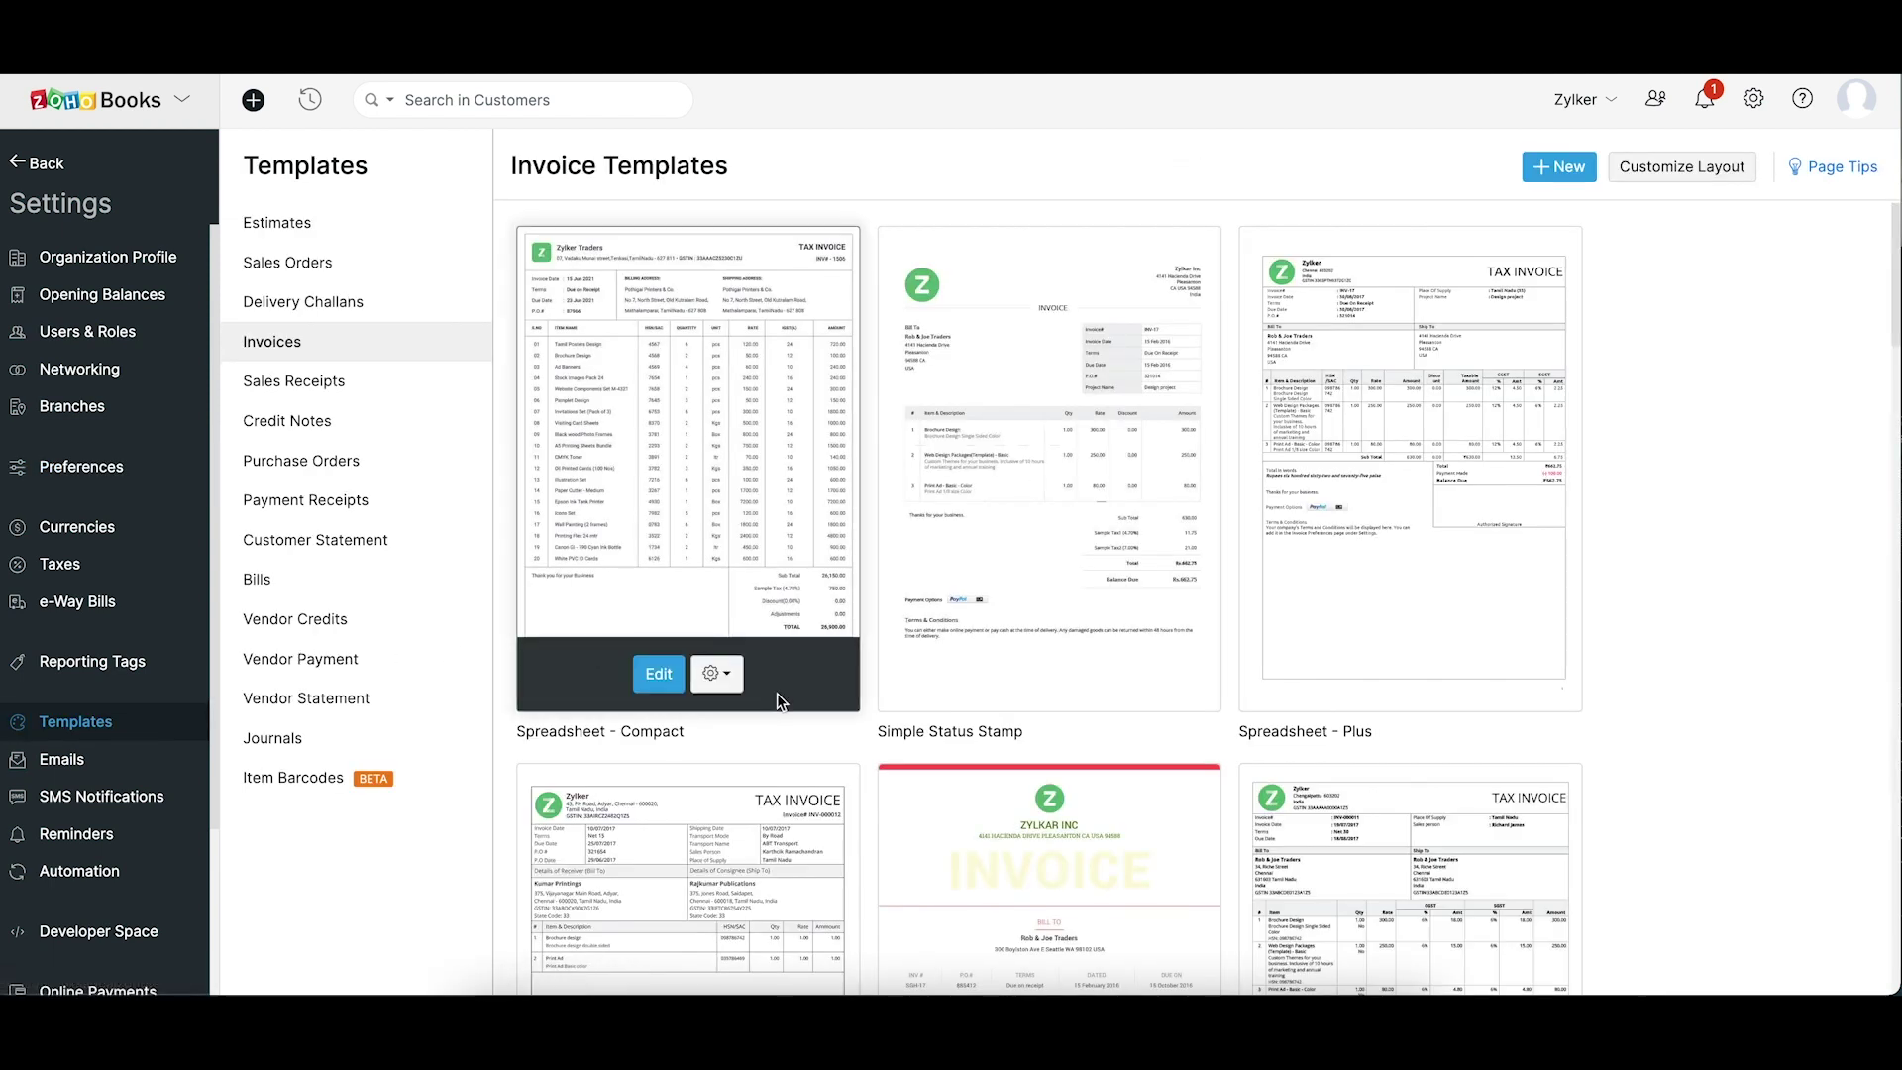
mouse_move(1258, 684)
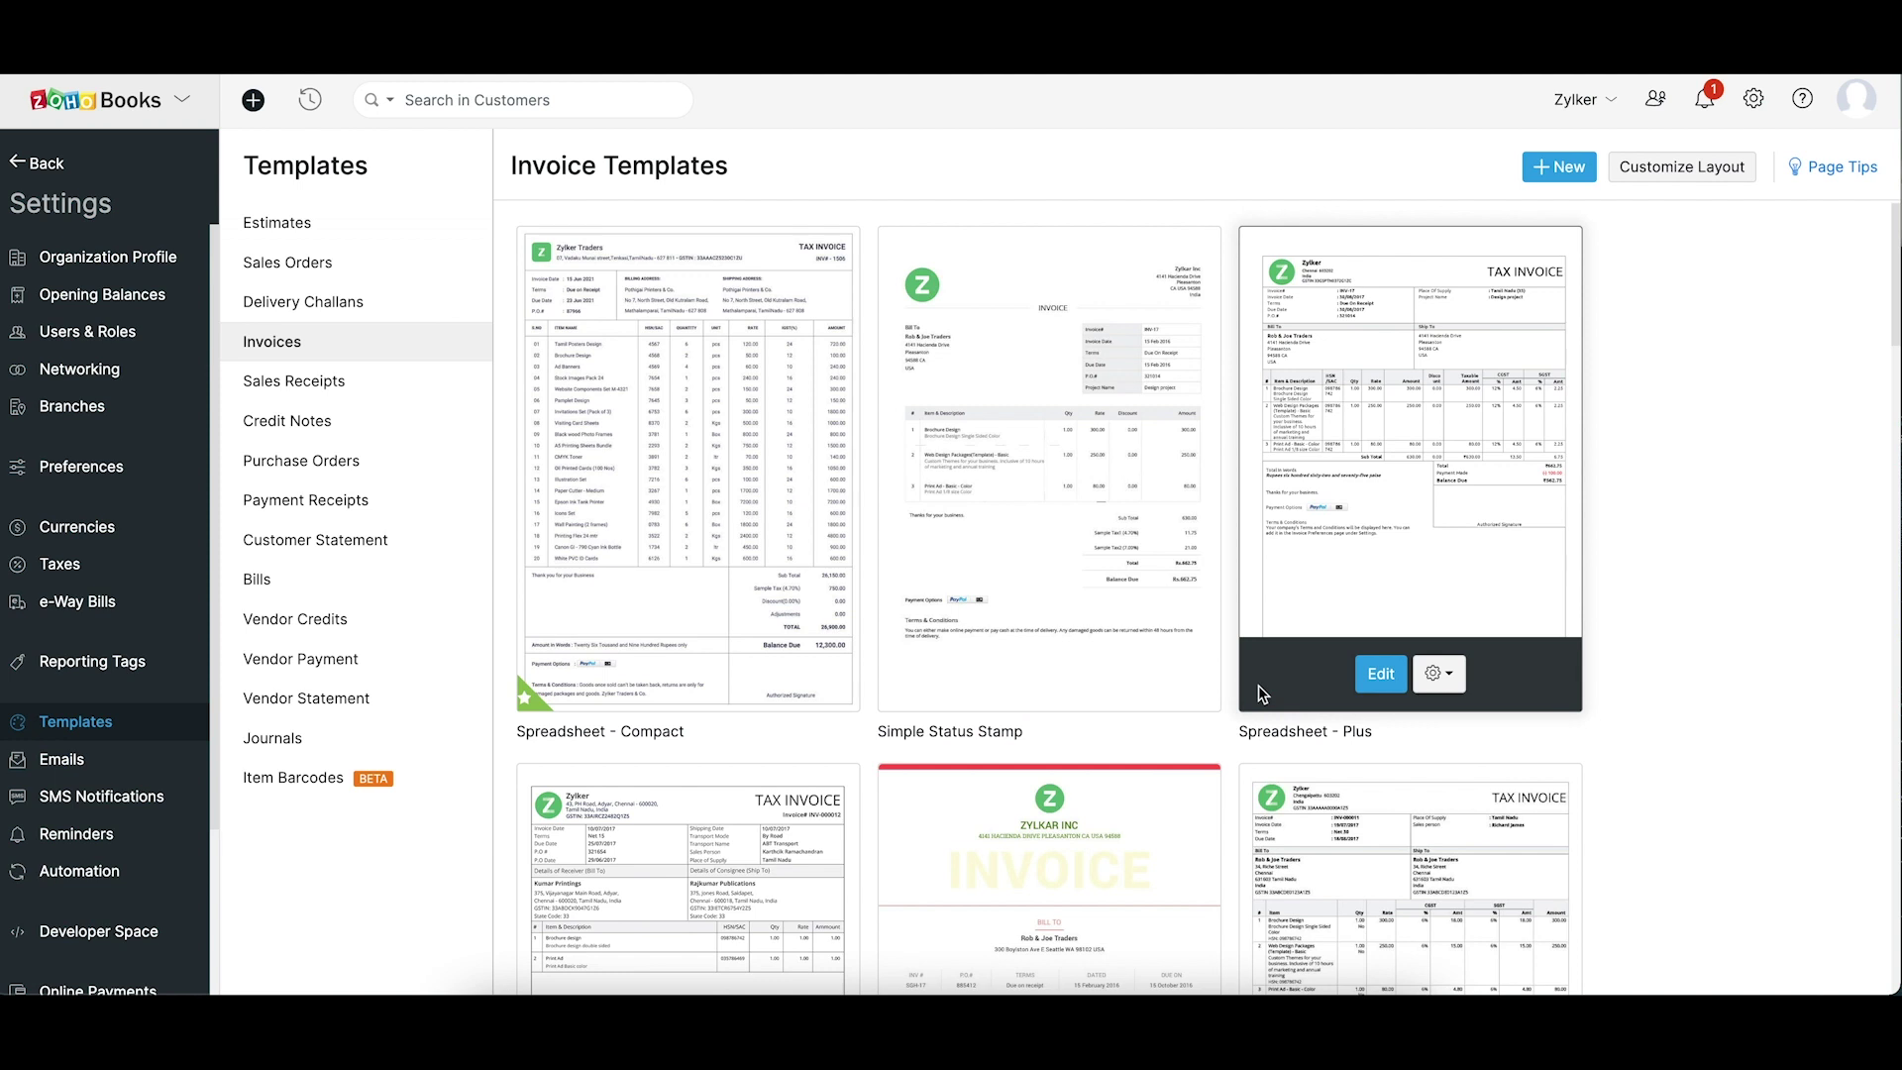
scroll(1258, 686, down, 2)
scroll(1258, 686, down, 5)
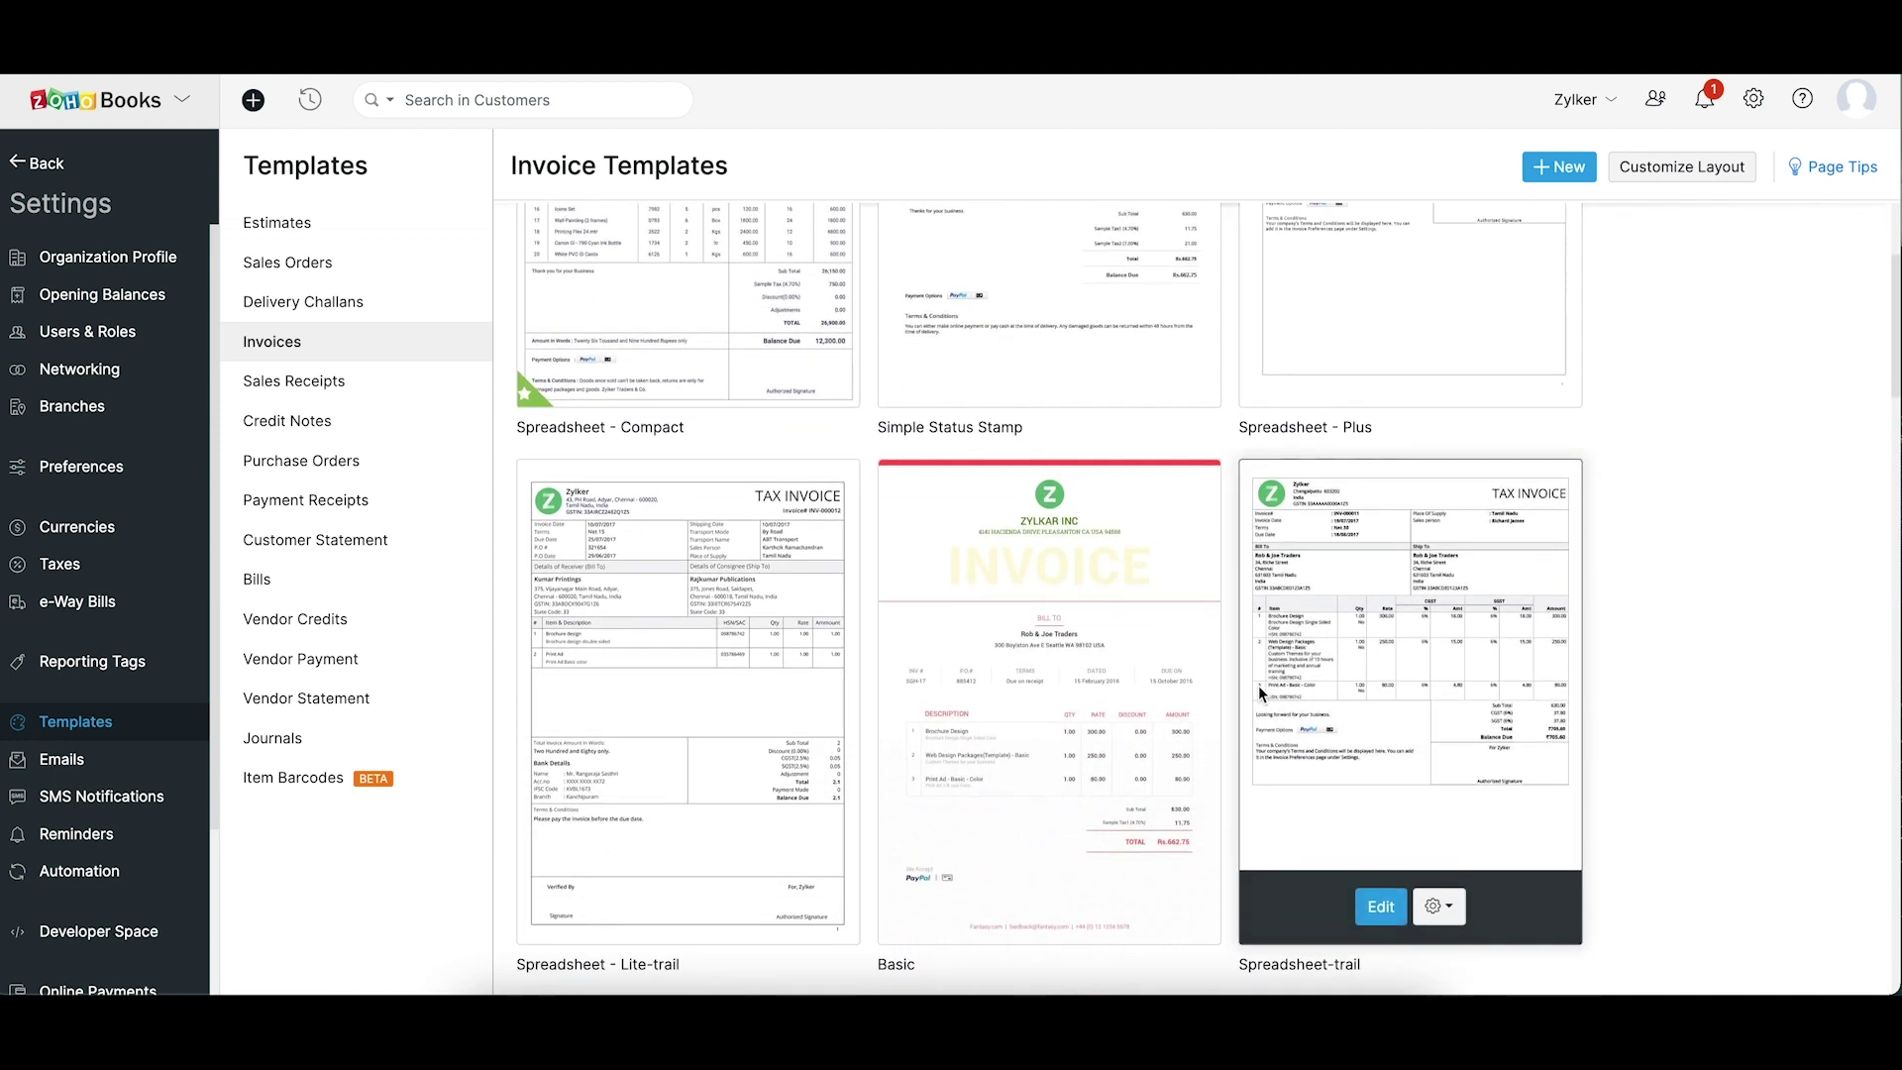
scroll(1258, 693, down, 2)
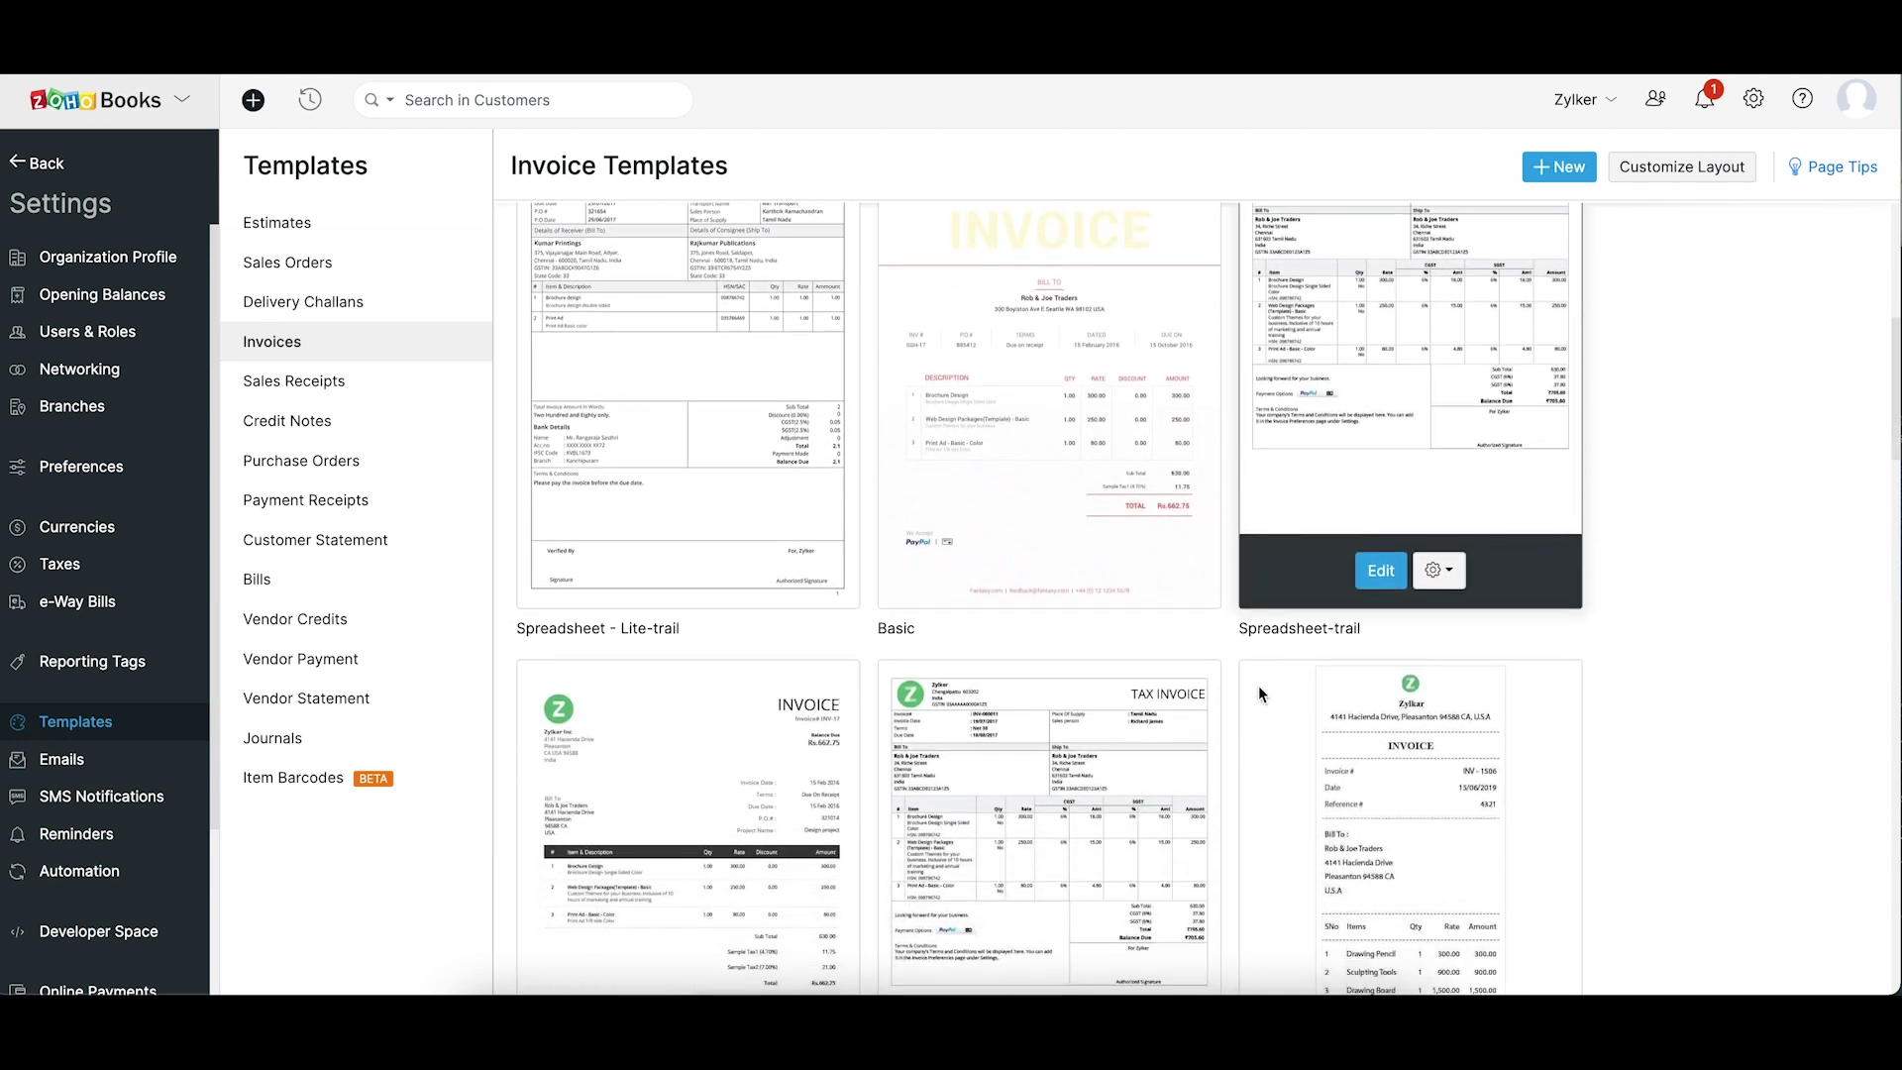
scroll(1258, 692, up, 7)
scroll(1258, 686, up, 3)
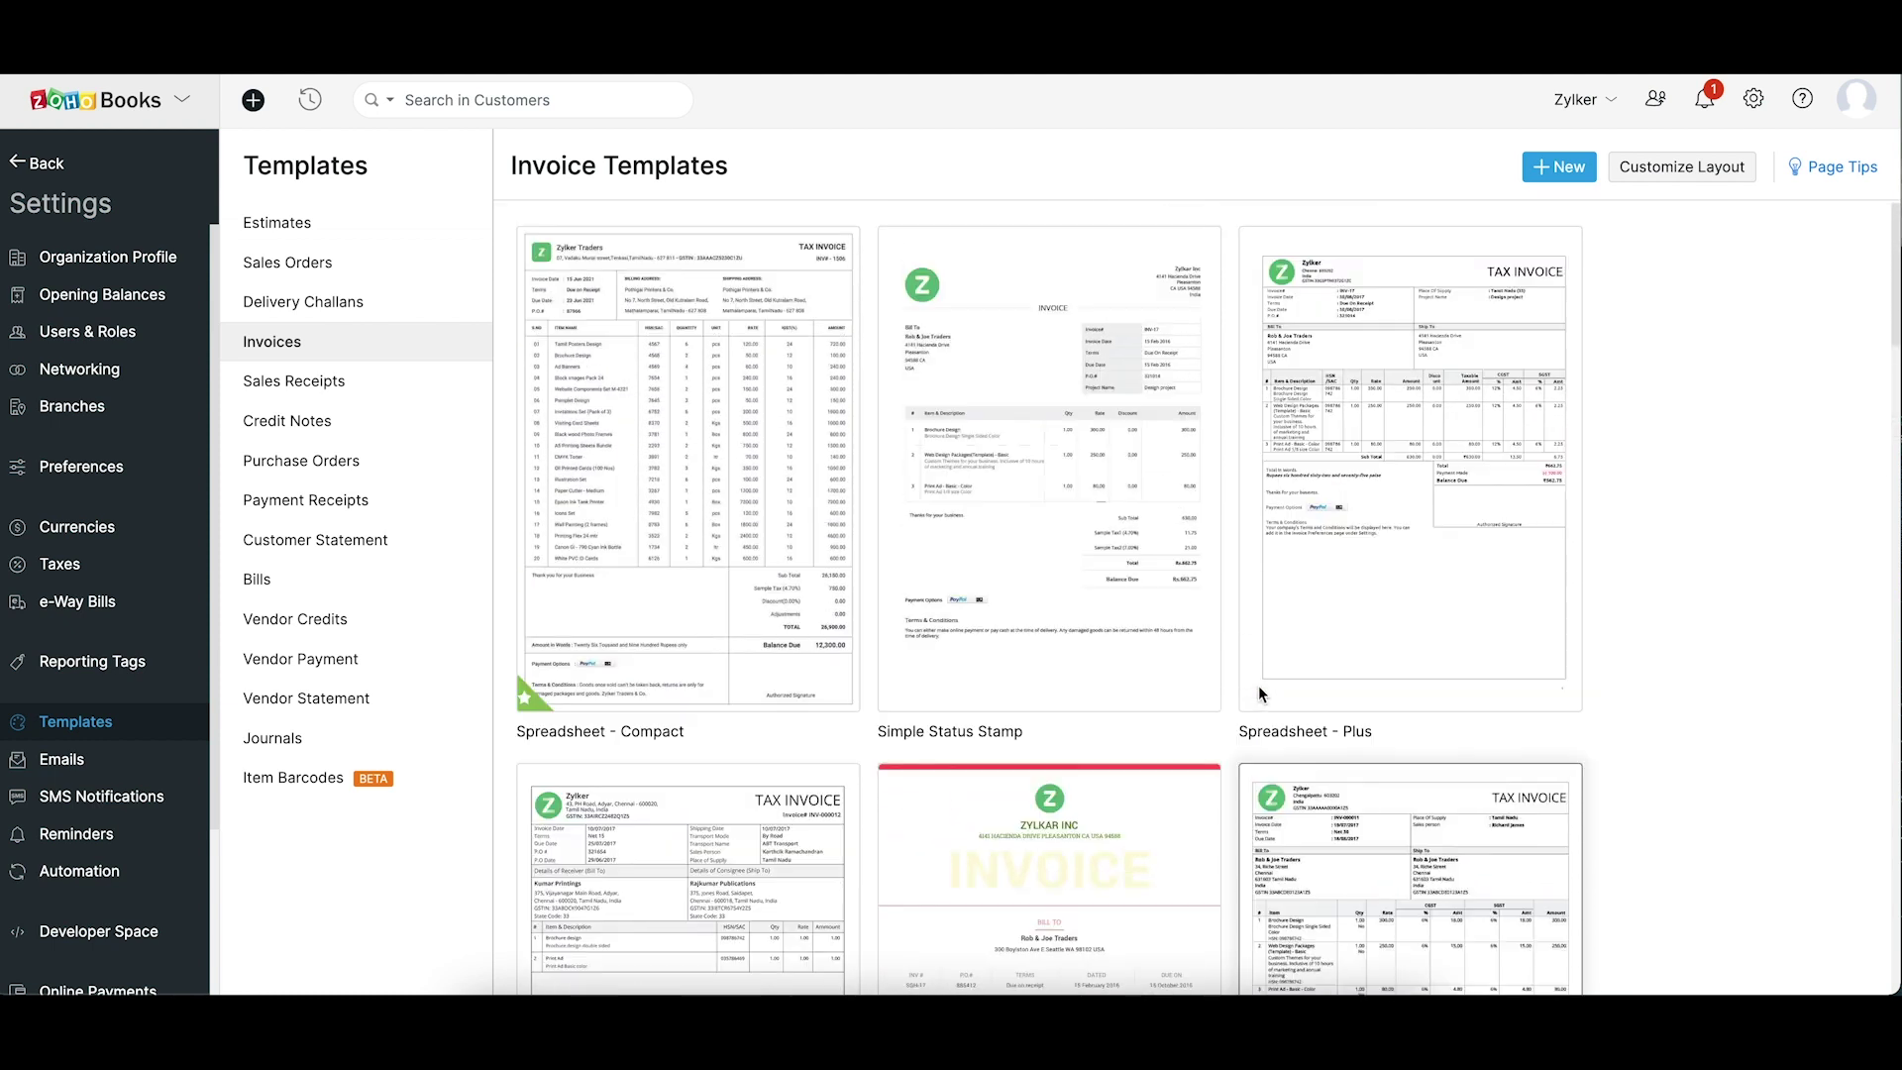
mouse_move(686, 664)
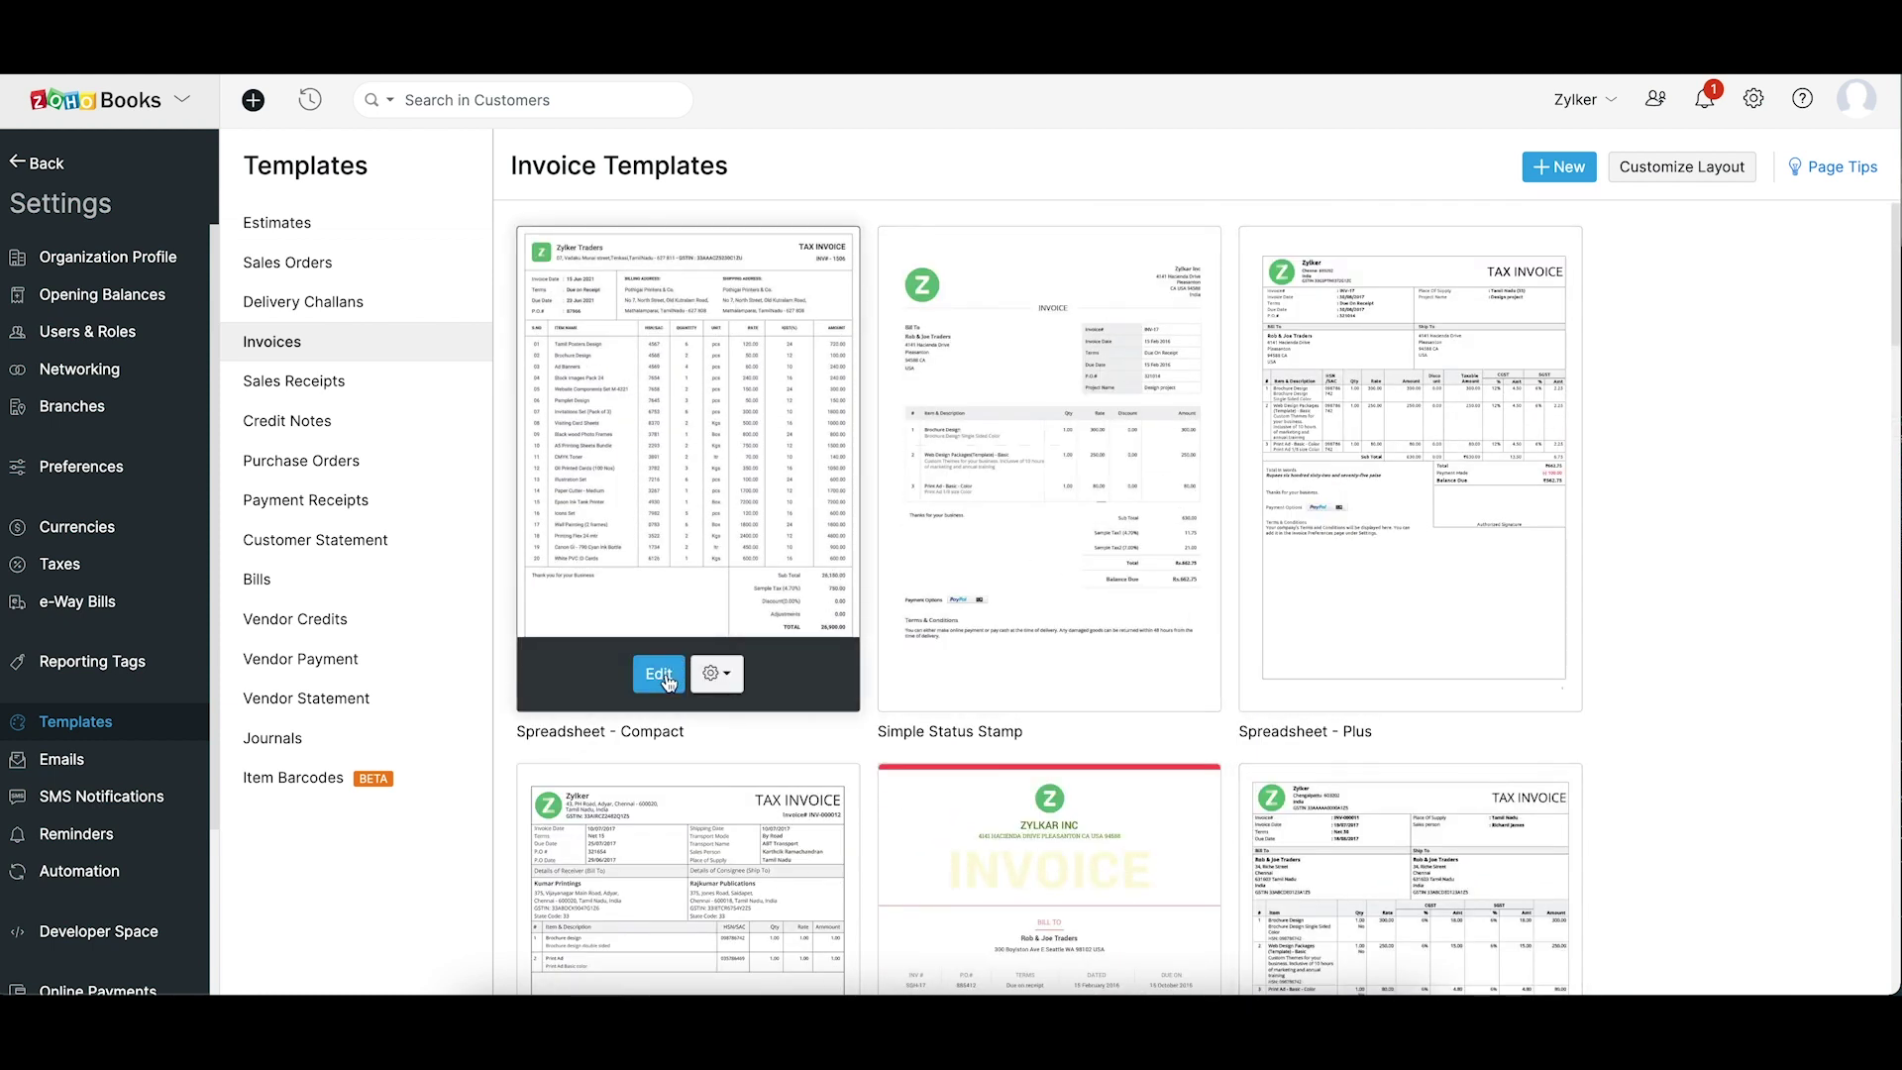
click(660, 676)
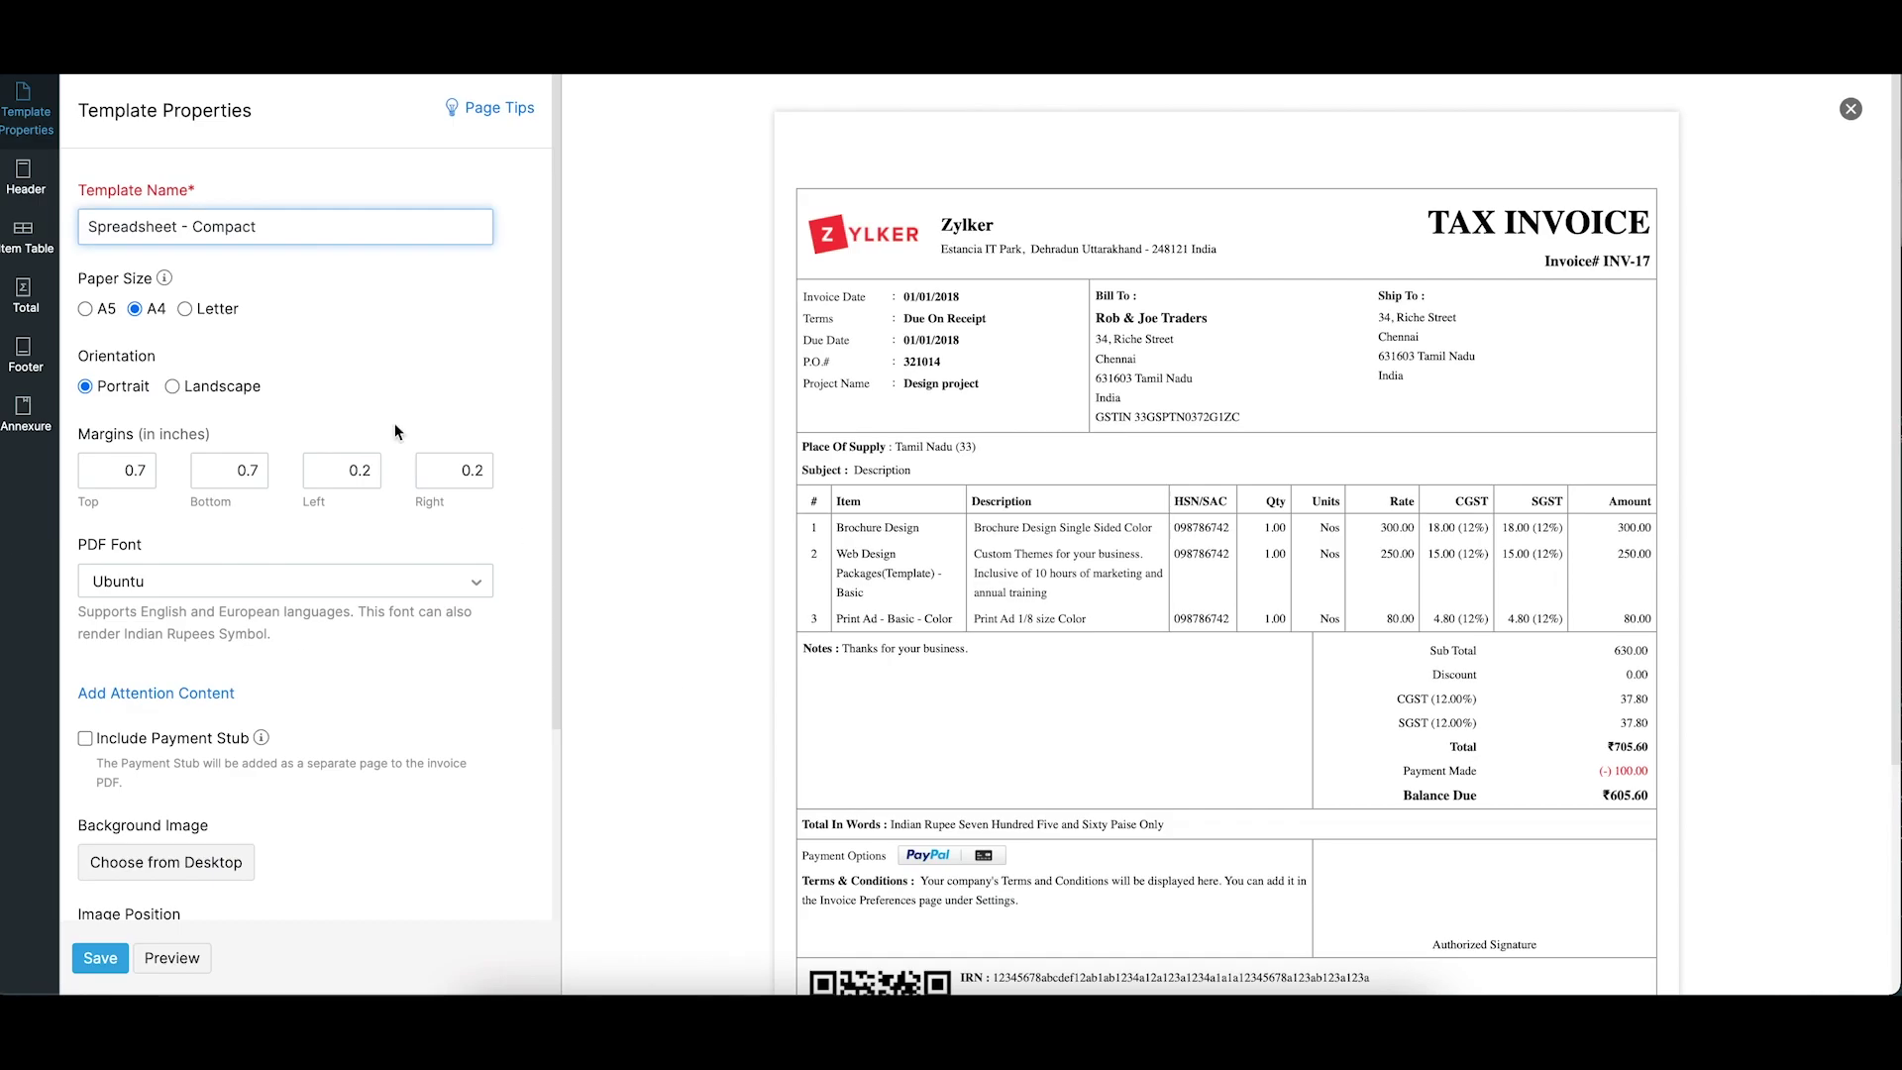
Save the template with QR Code, IRN, Ack No. and Ack Date in its footer
click(26, 373)
scroll(200, 543, down, 5)
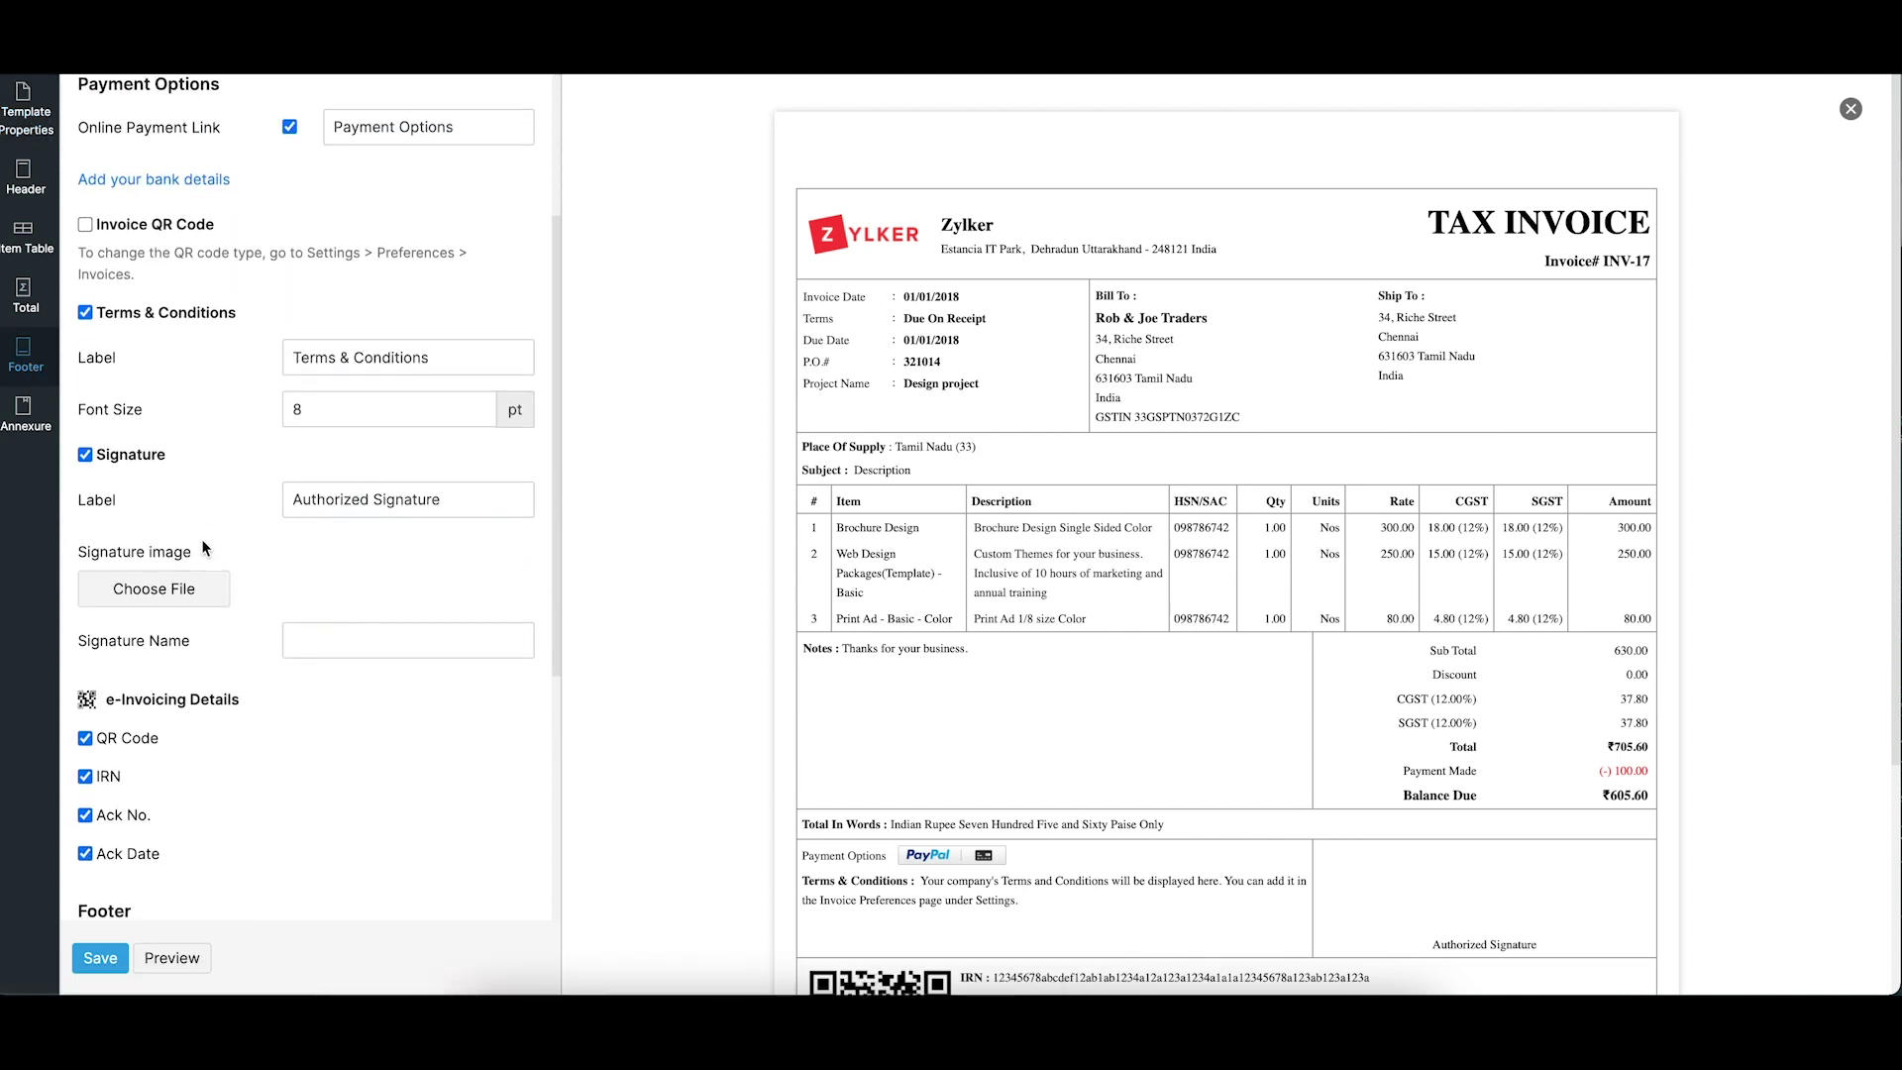
scroll(203, 548, down, 4)
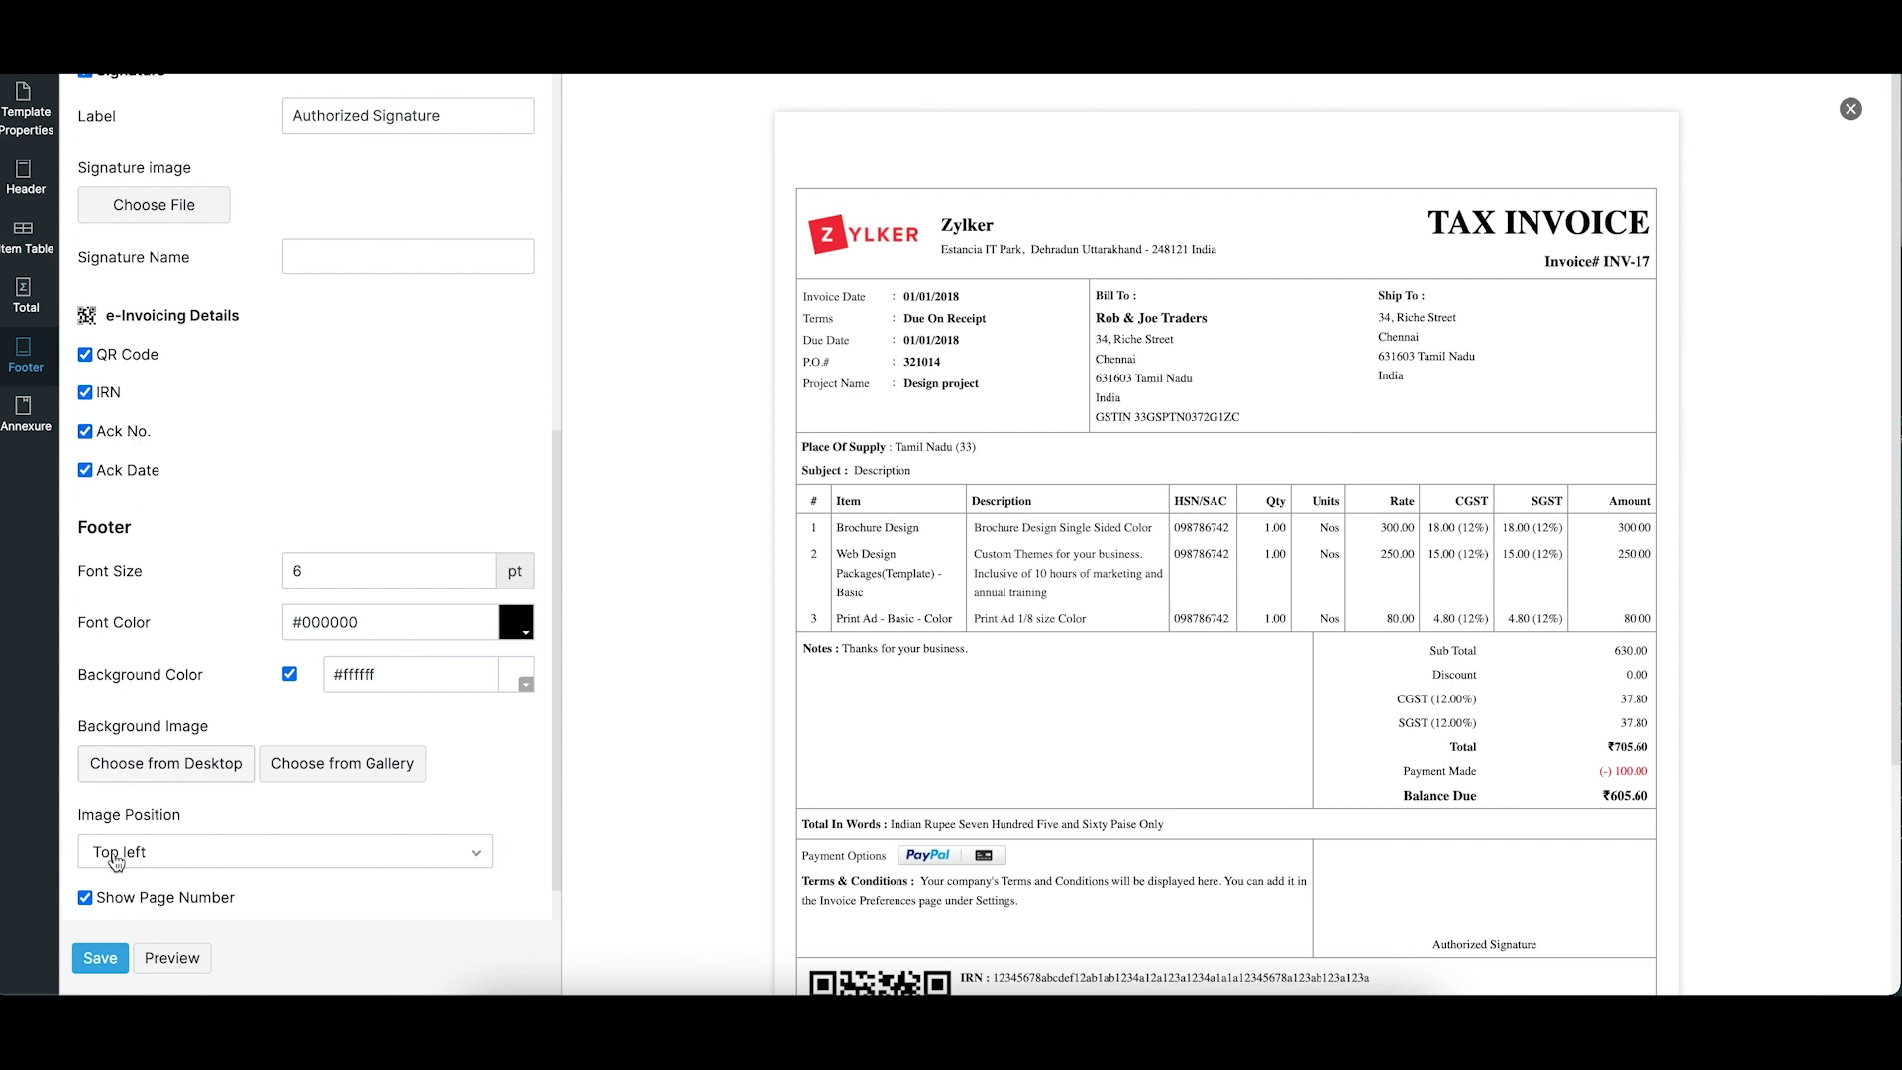
click(97, 957)
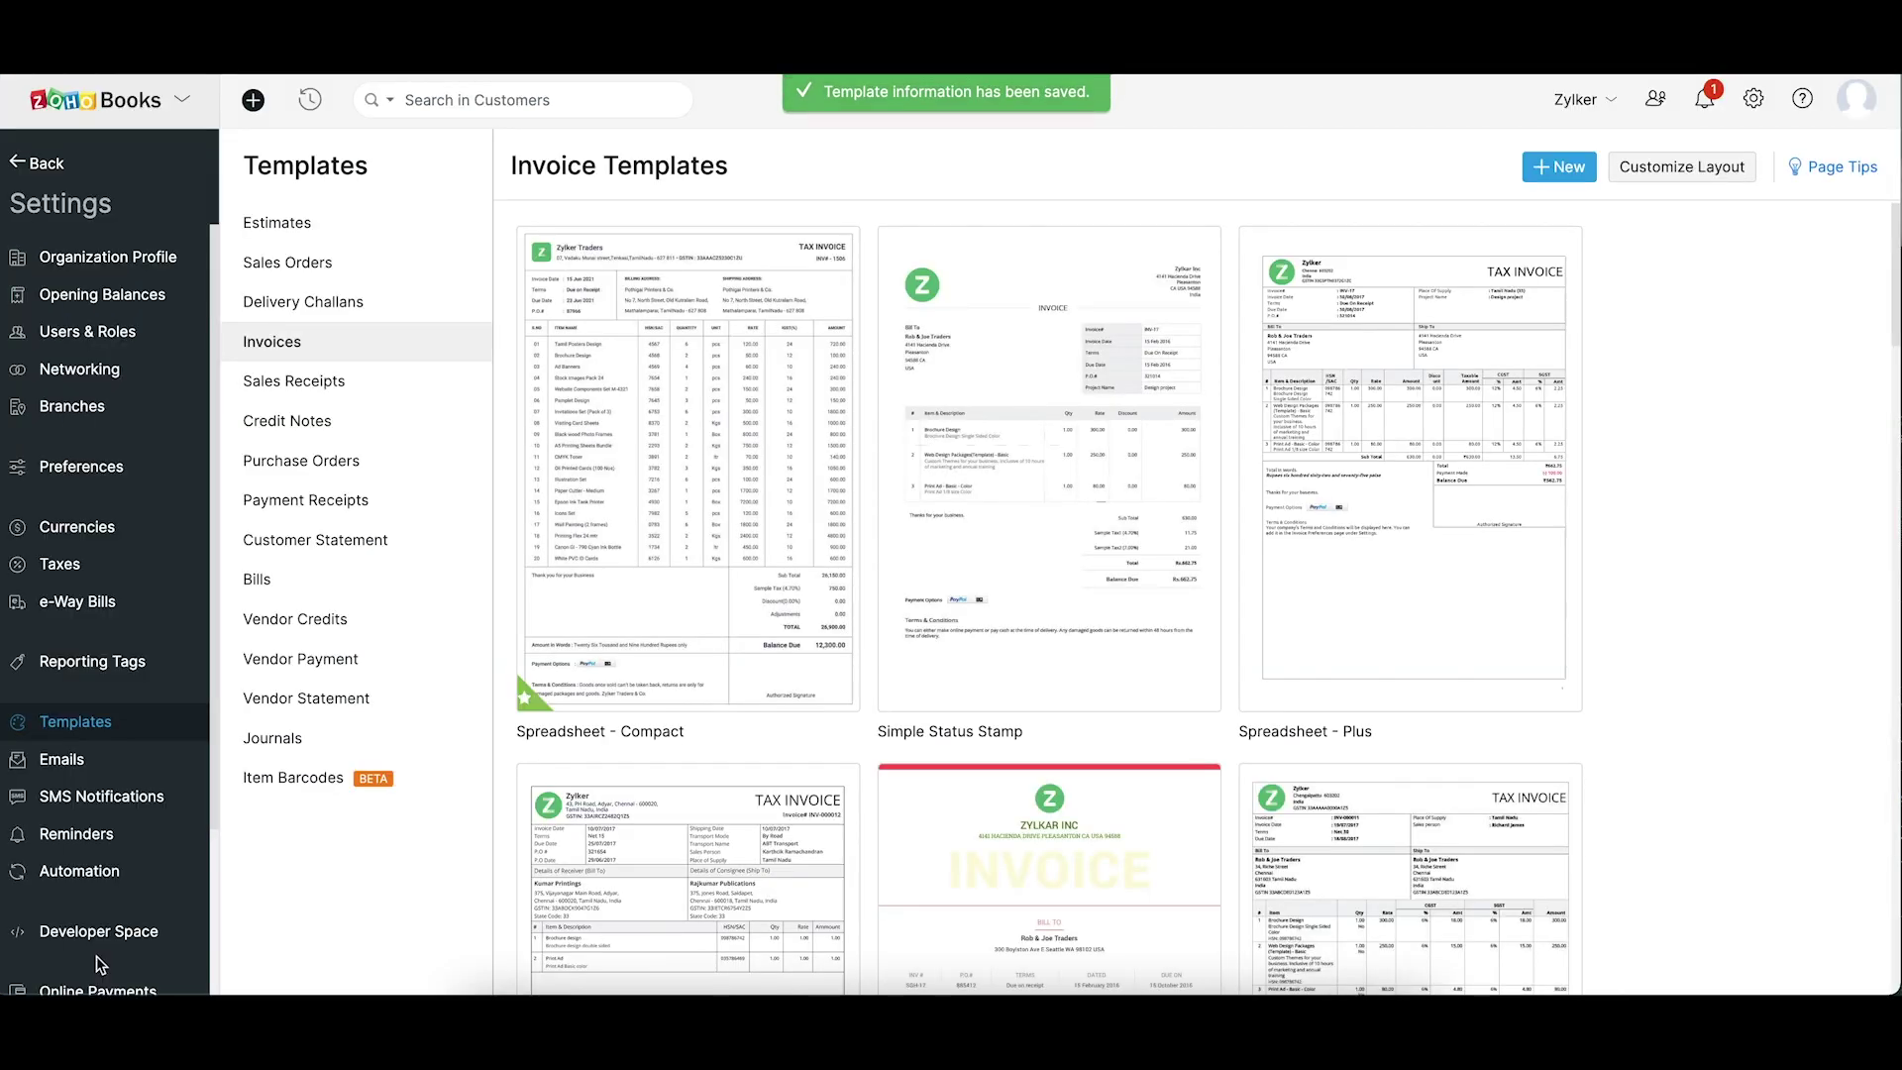
Start a new sales invoice and select the searched customer
click(36, 165)
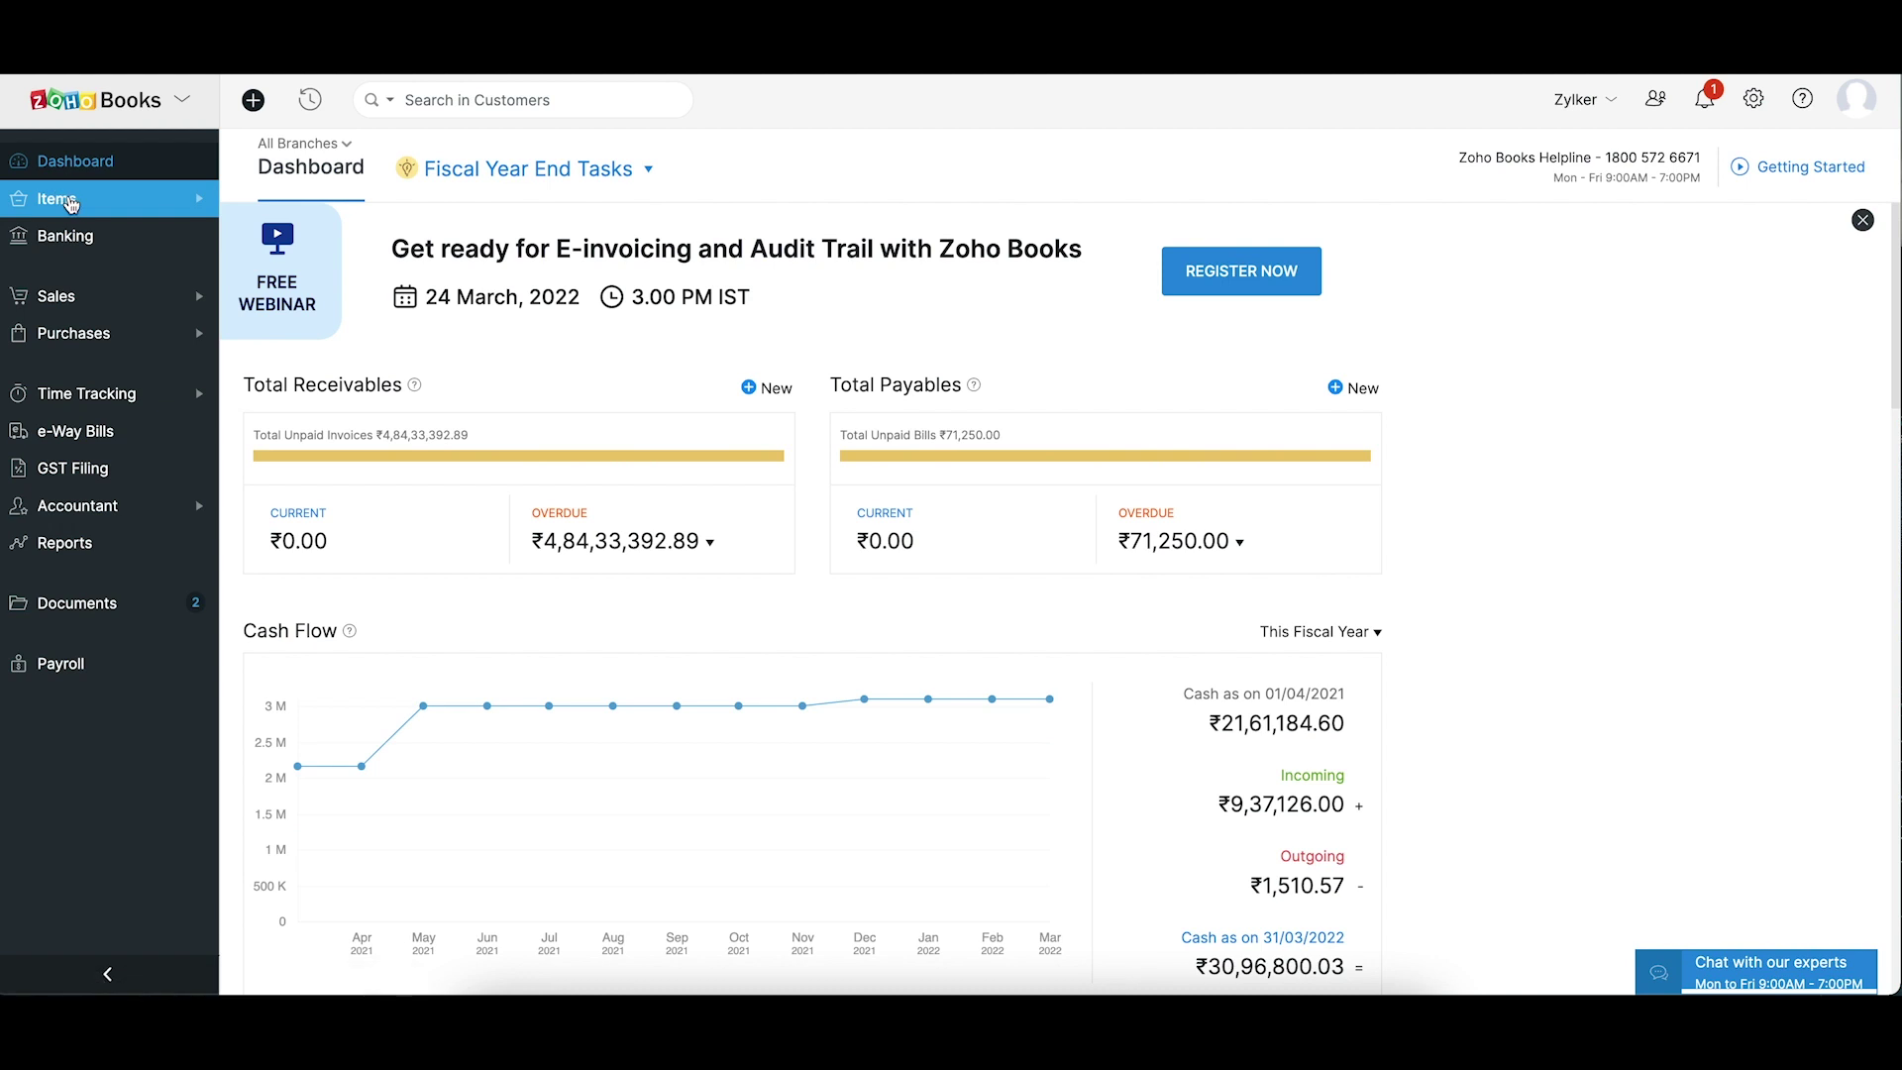
click(119, 310)
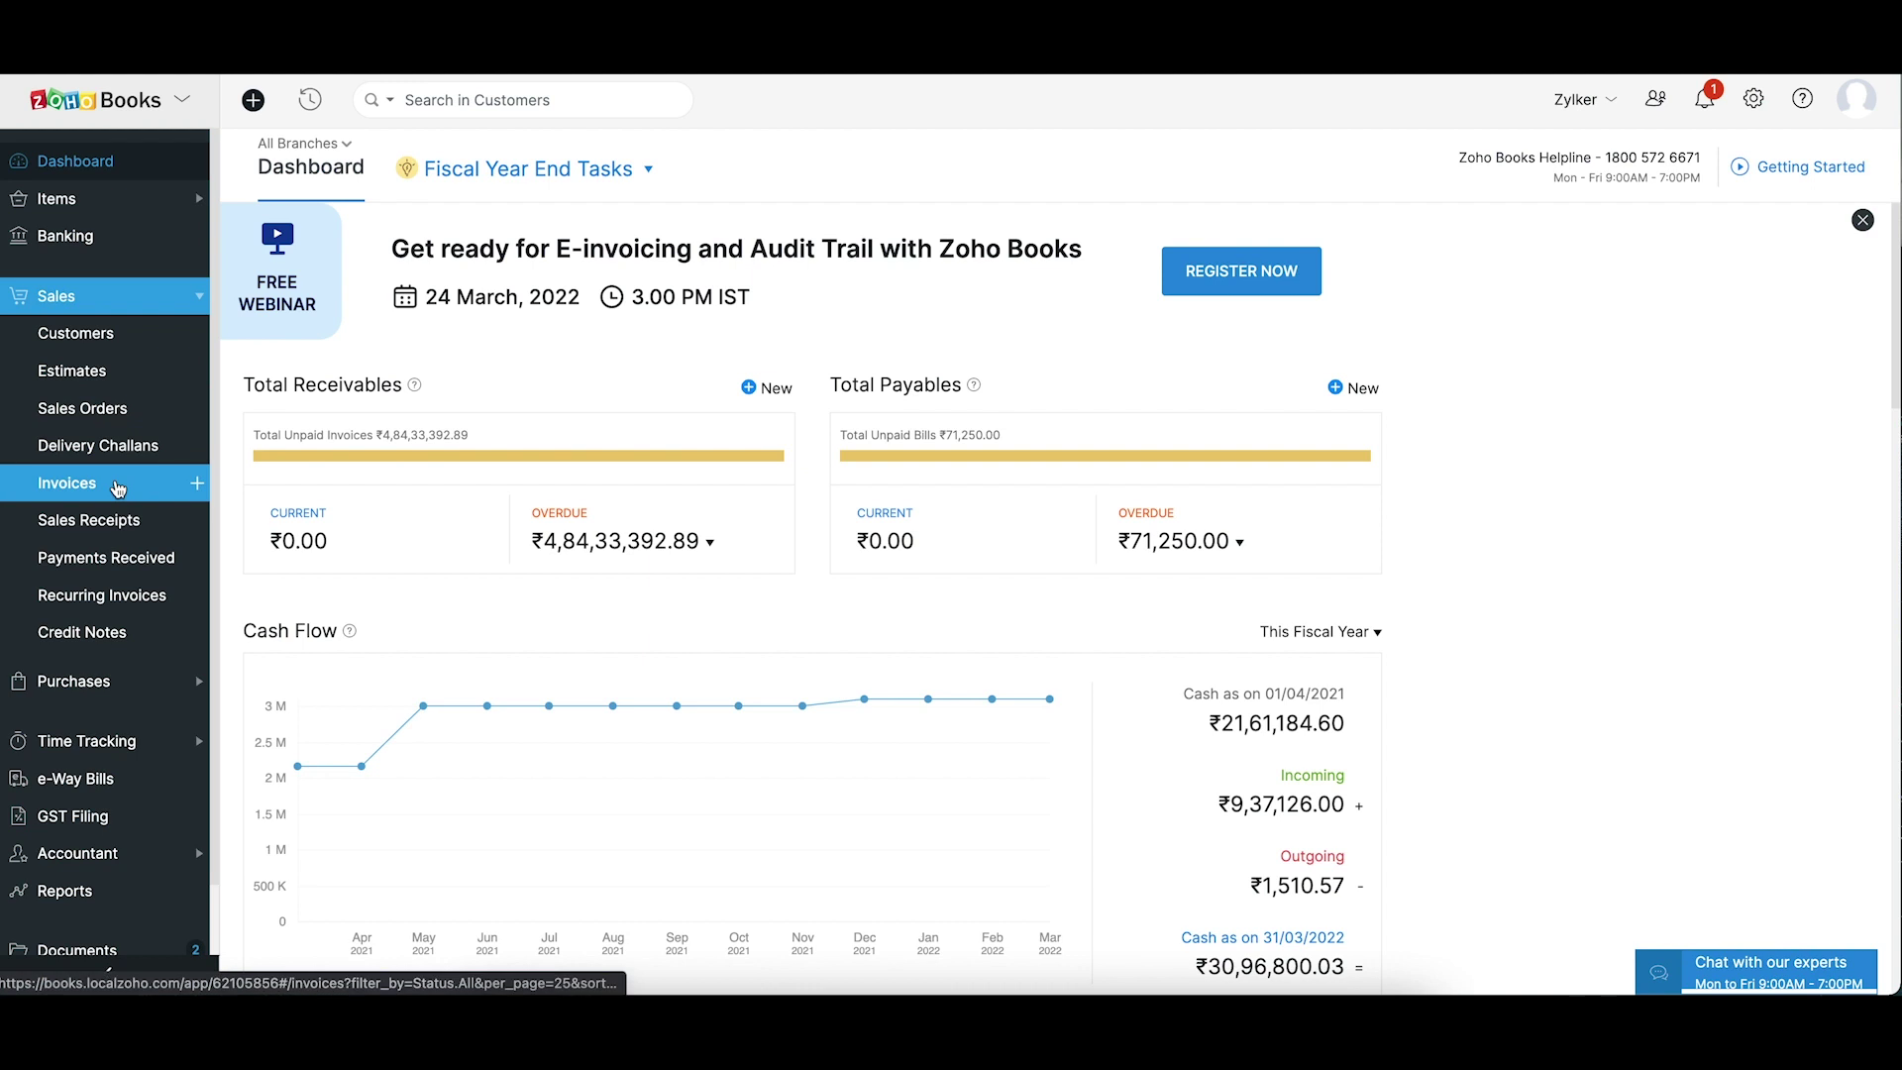
click(198, 485)
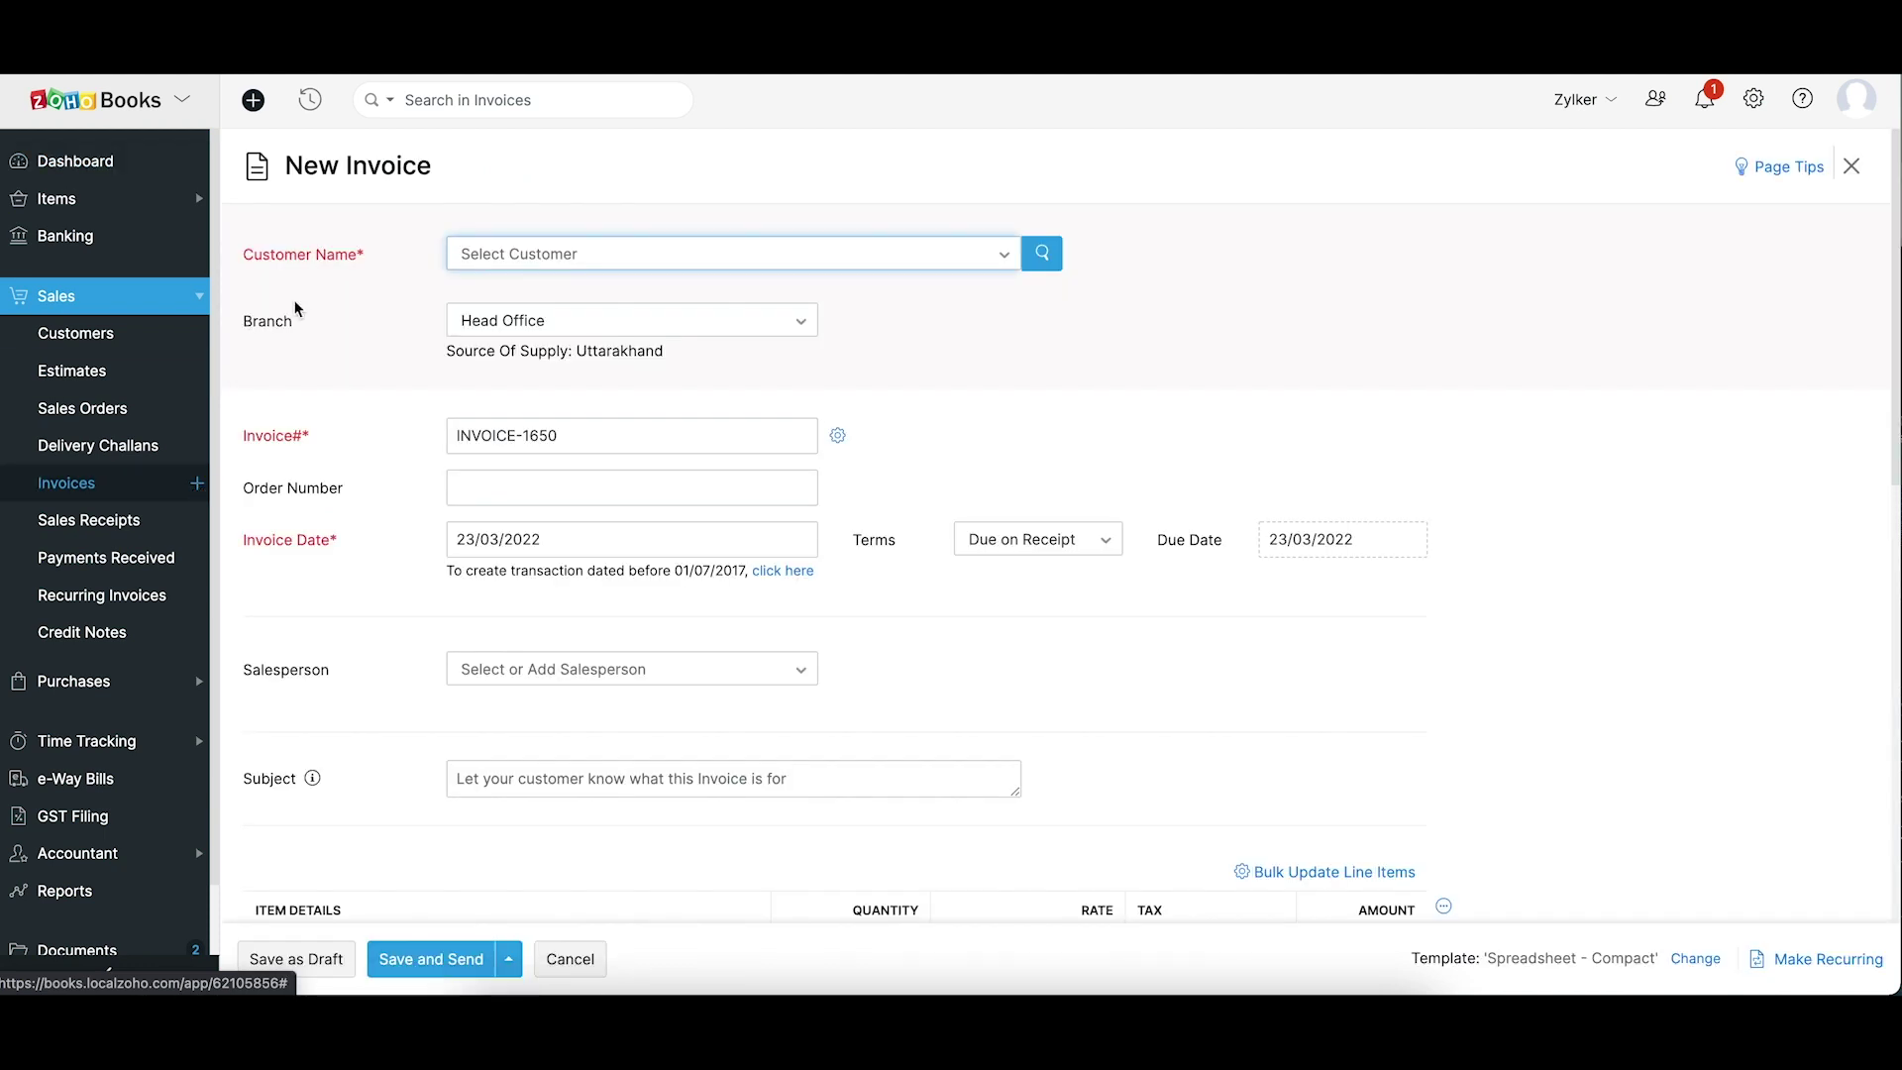
click(511, 256)
text(aswii)
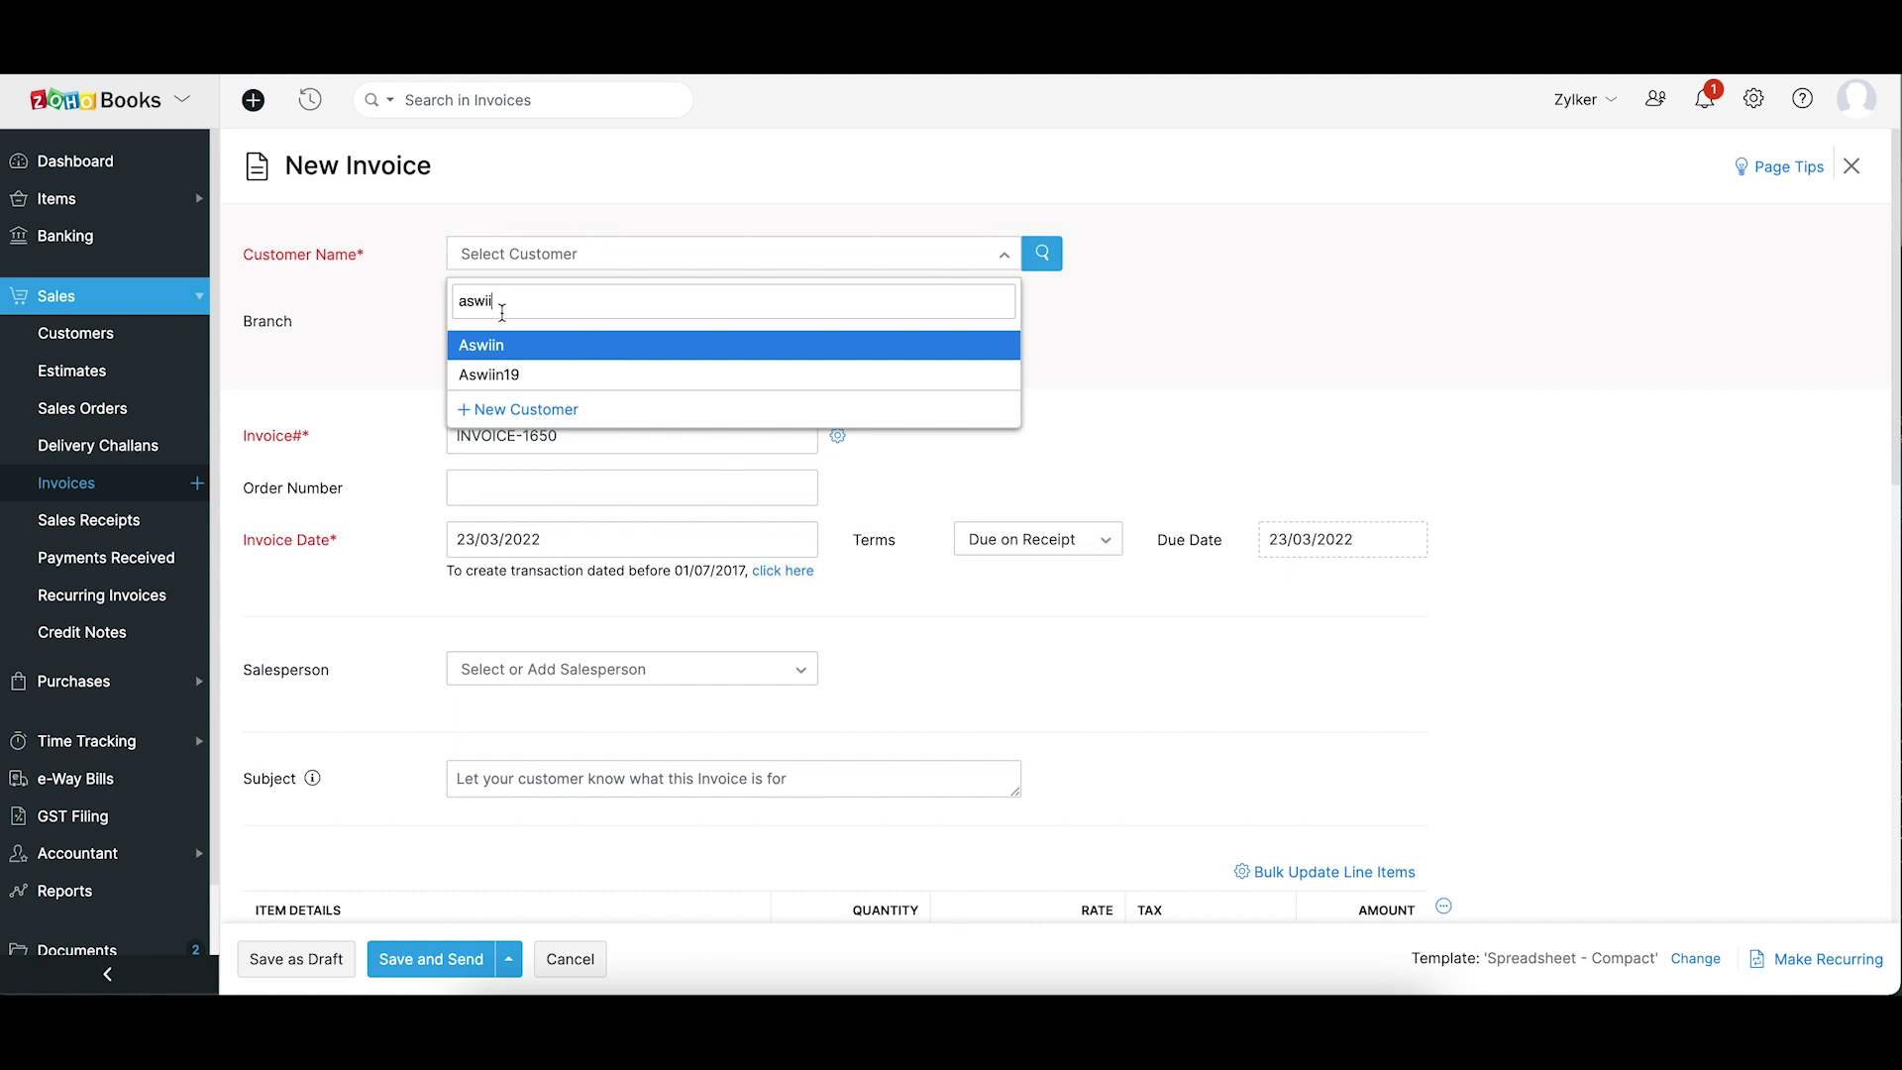
click(501, 346)
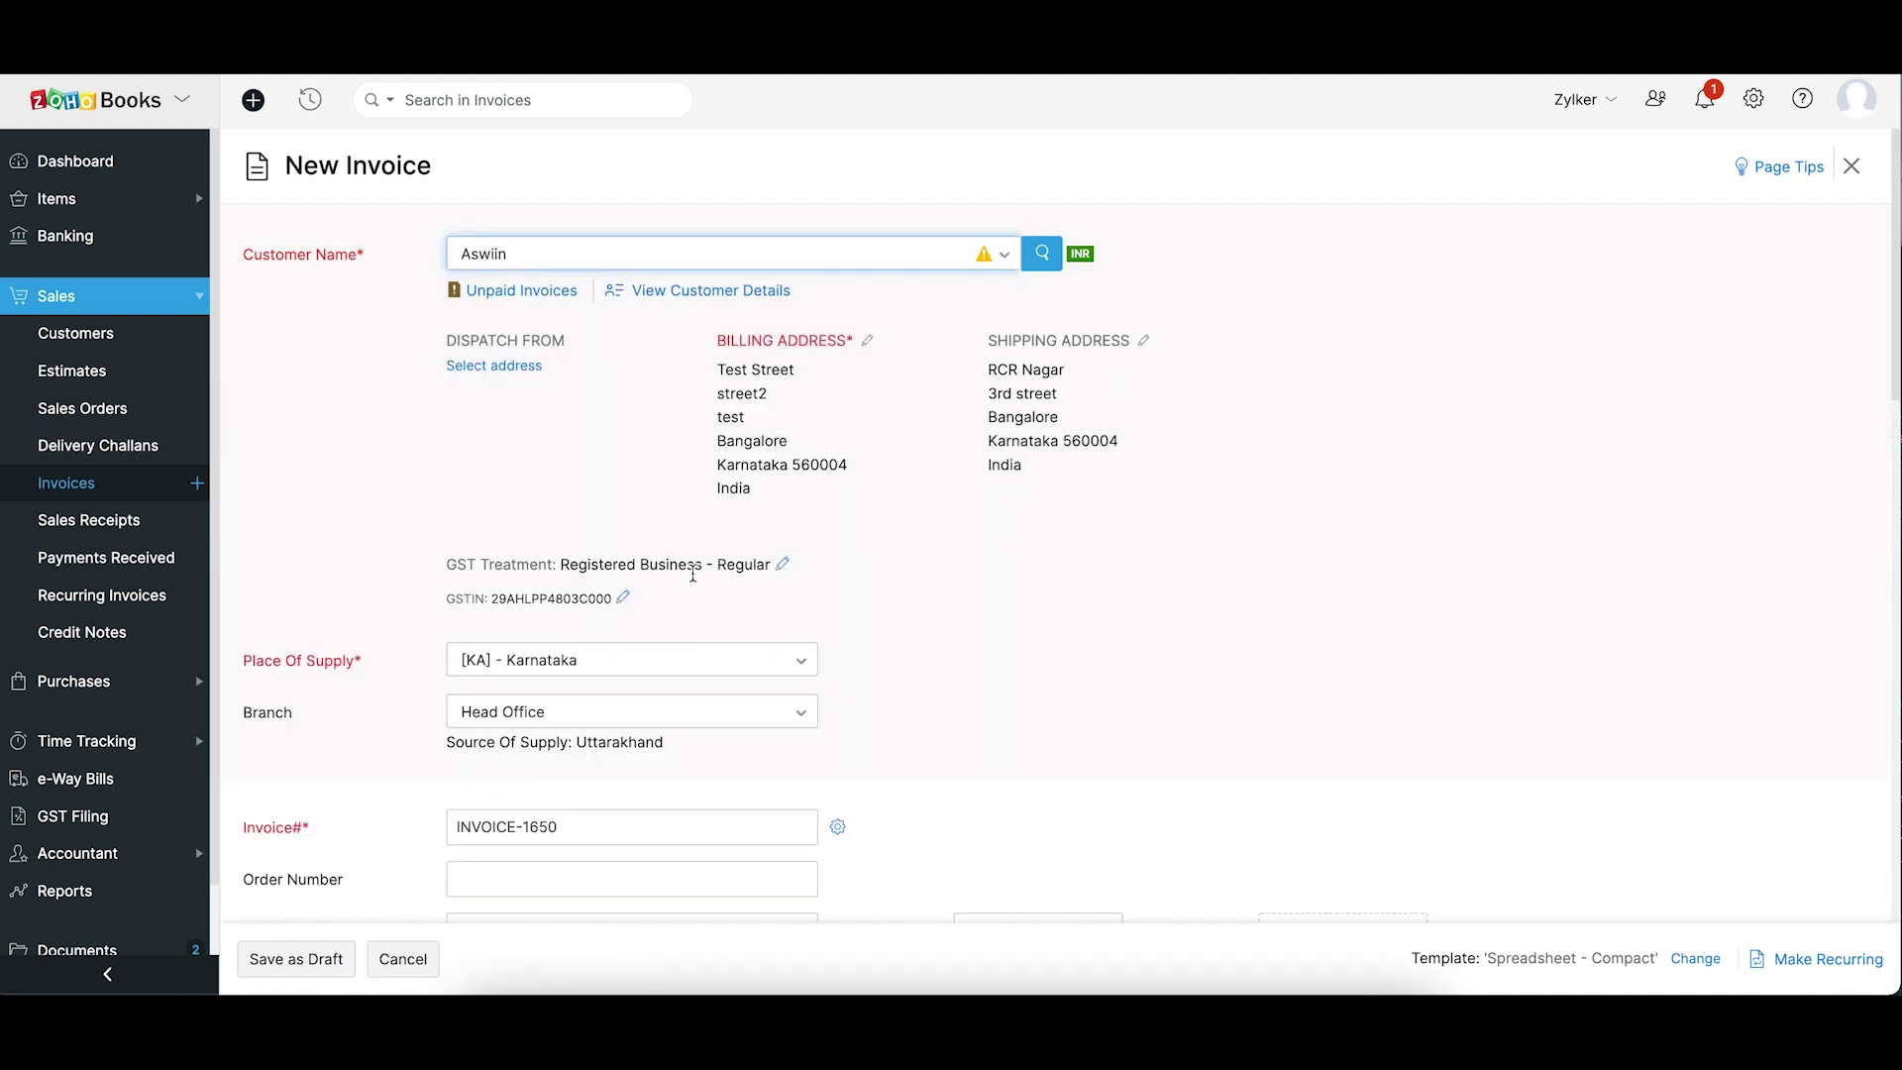
Add one Table at 90,000 with 5% IGST as the first line item
scroll(681, 632, down, 2)
scroll(680, 632, down, 3)
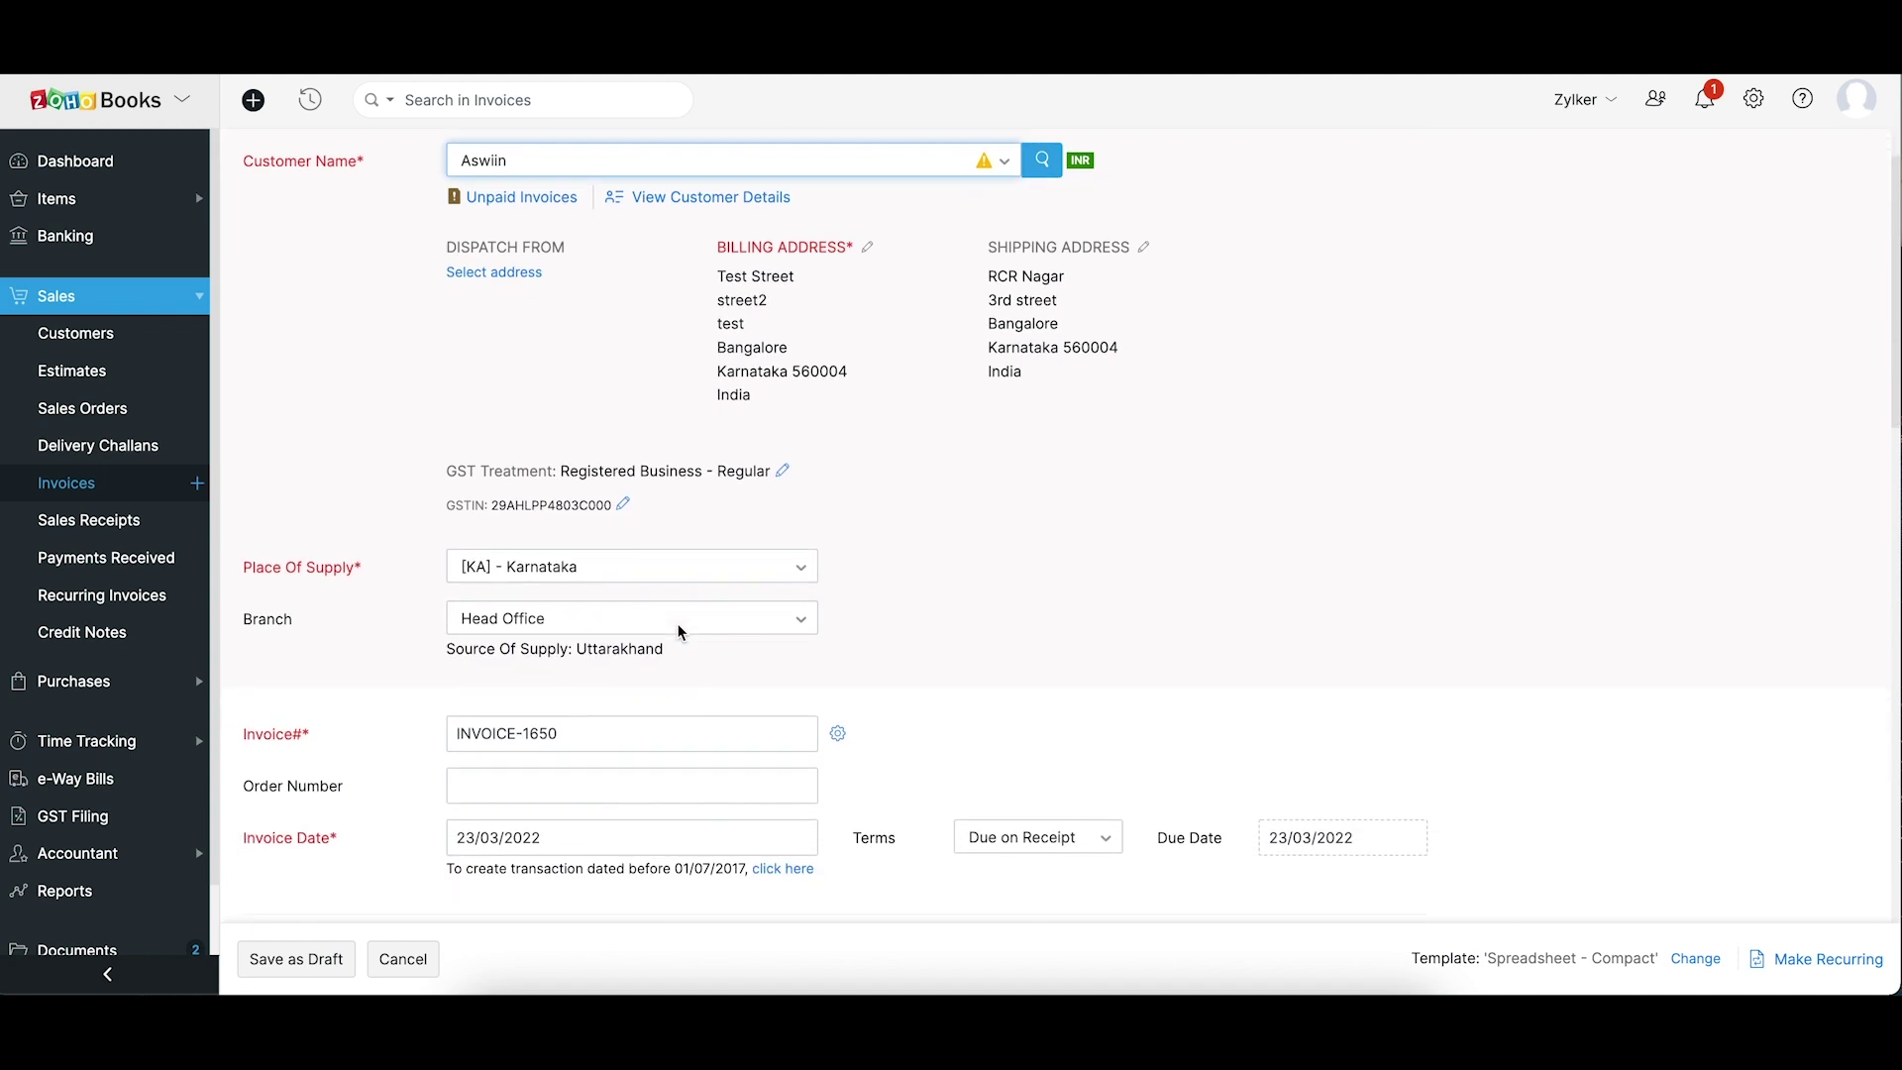
scroll(679, 624, down, 1)
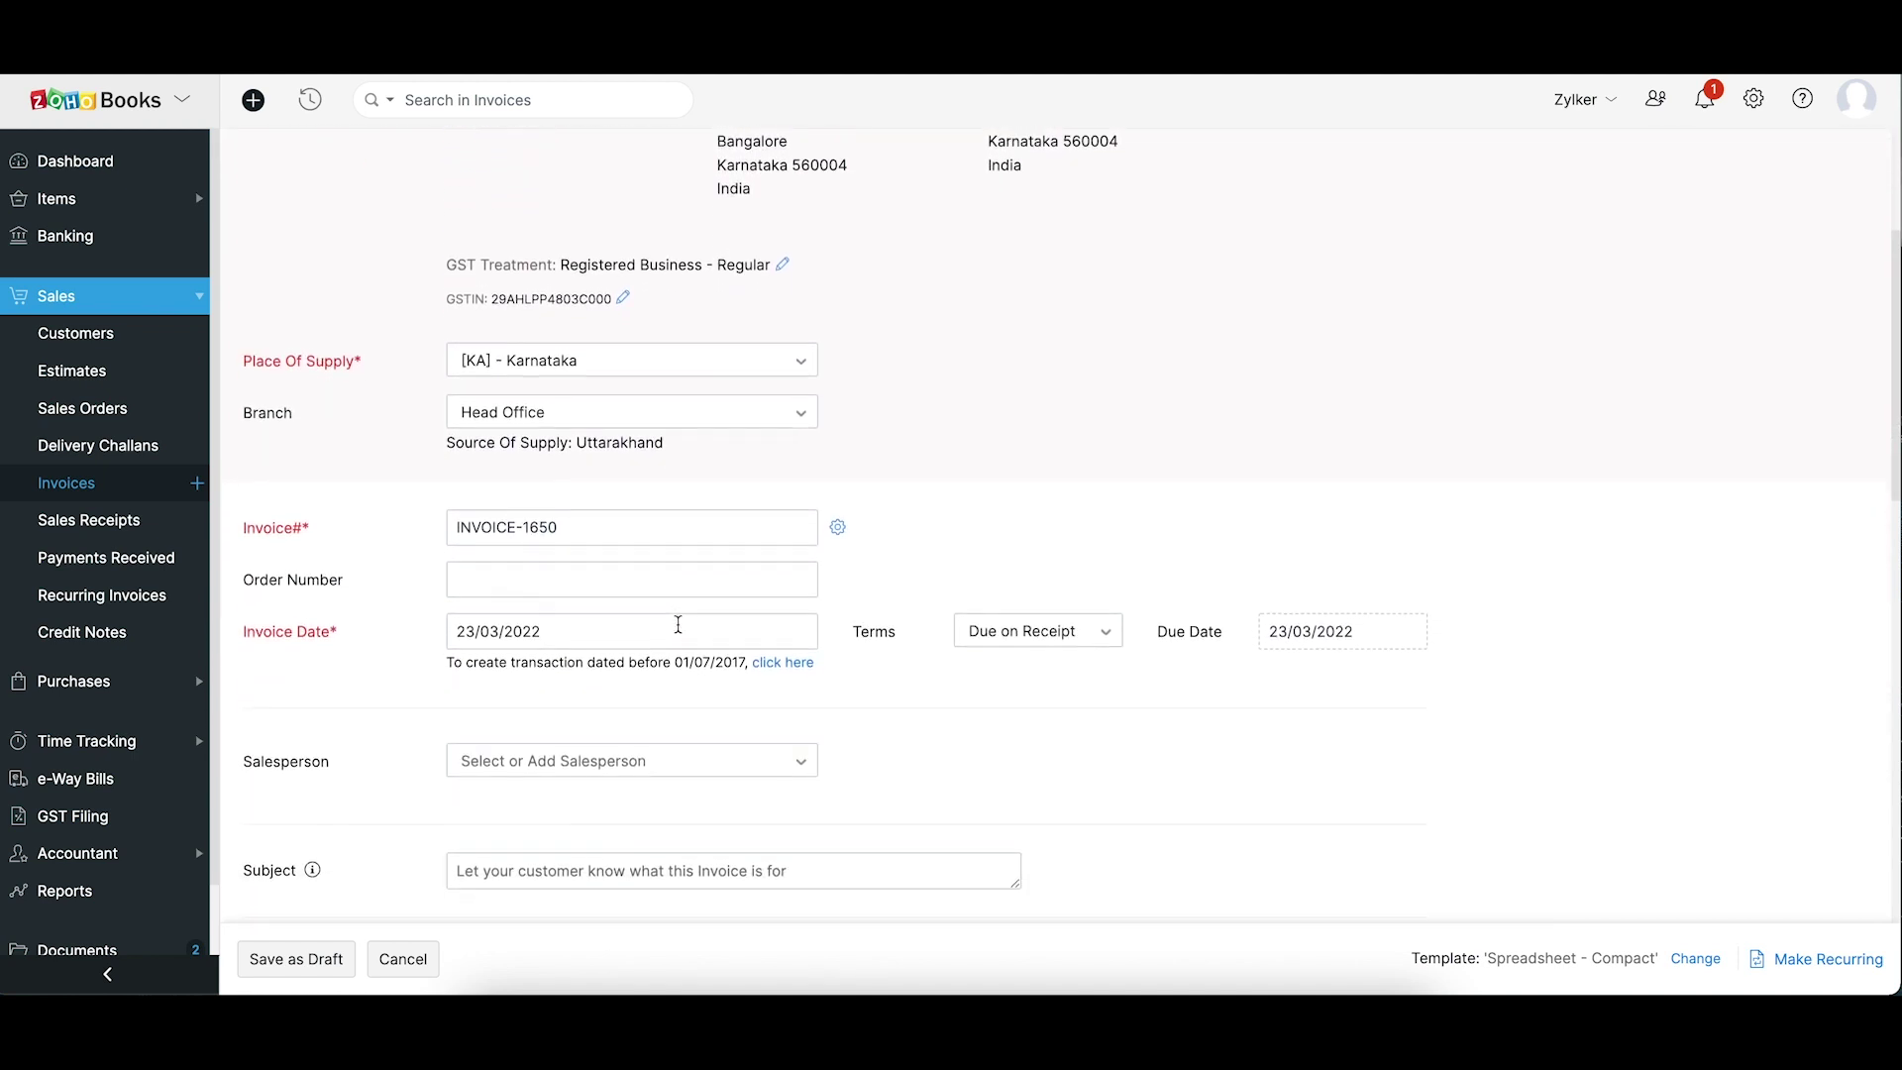
scroll(679, 624, down, 1)
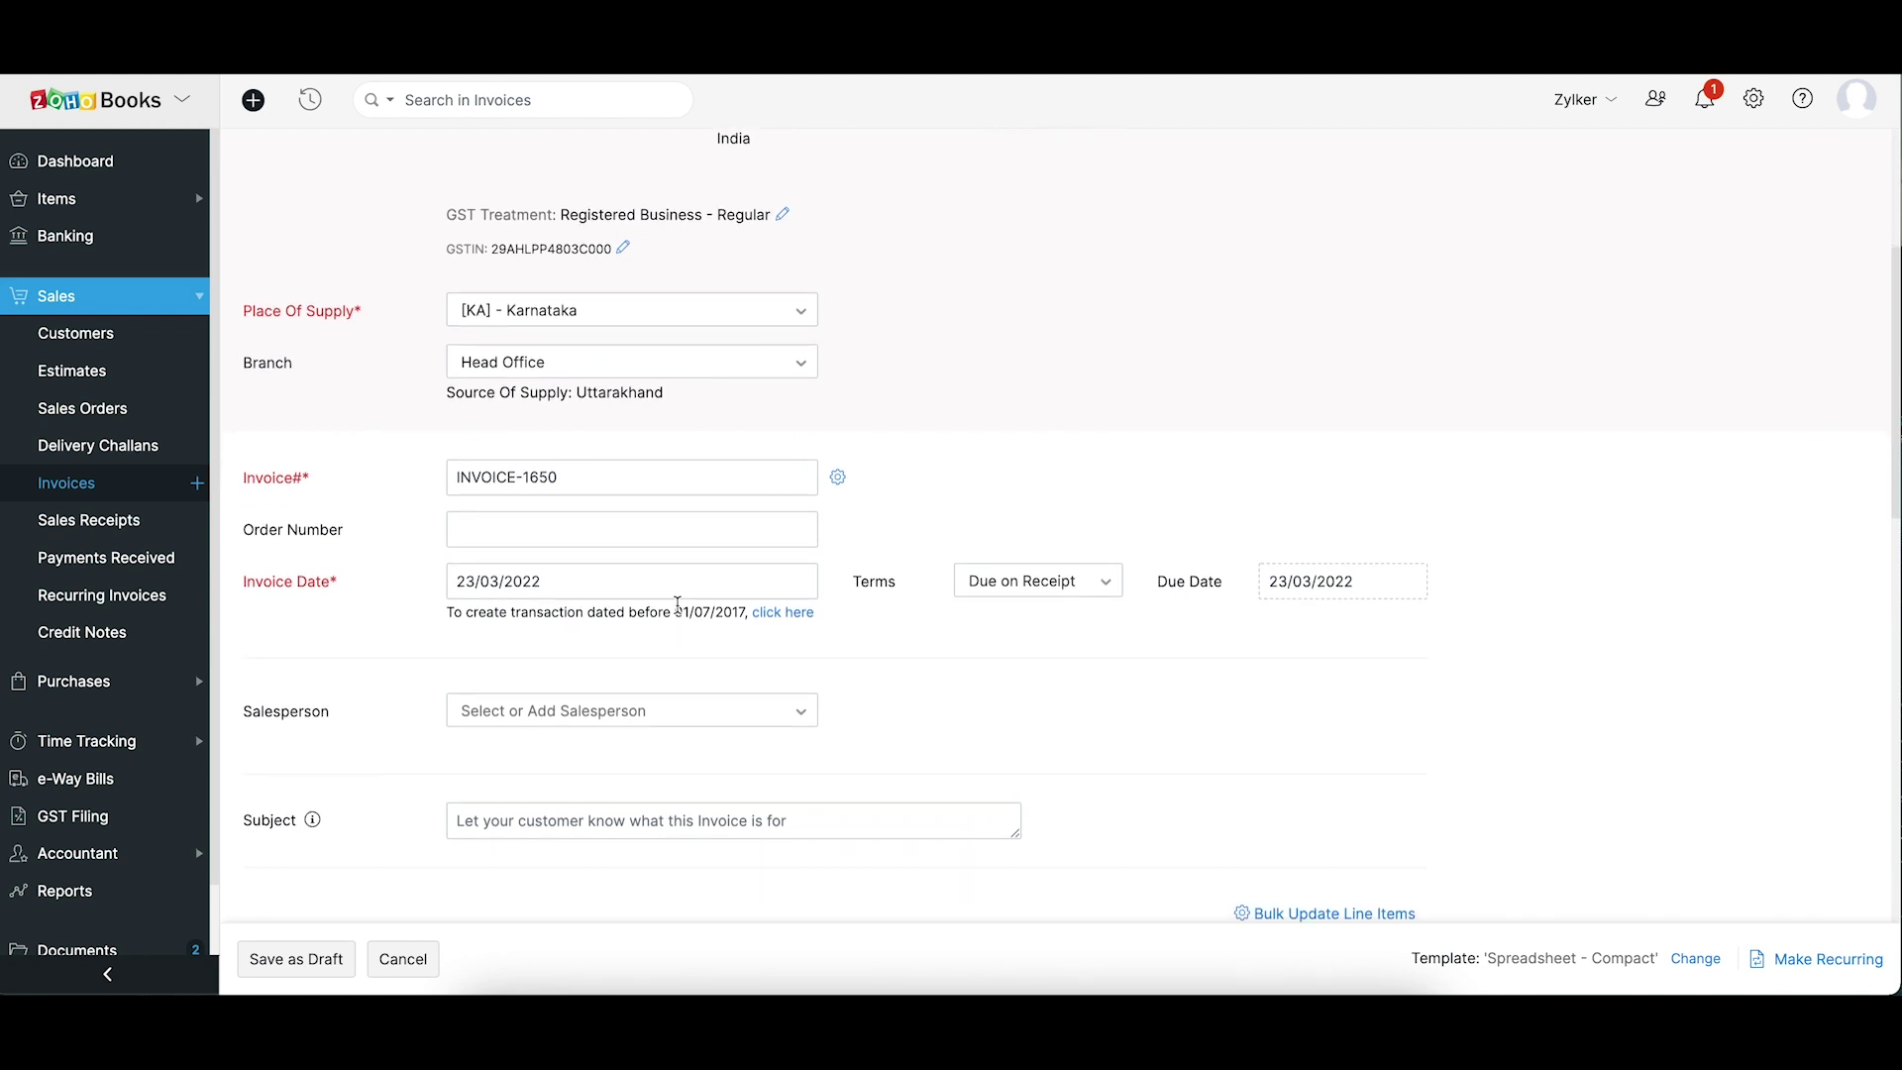
scroll(679, 604, down, 2)
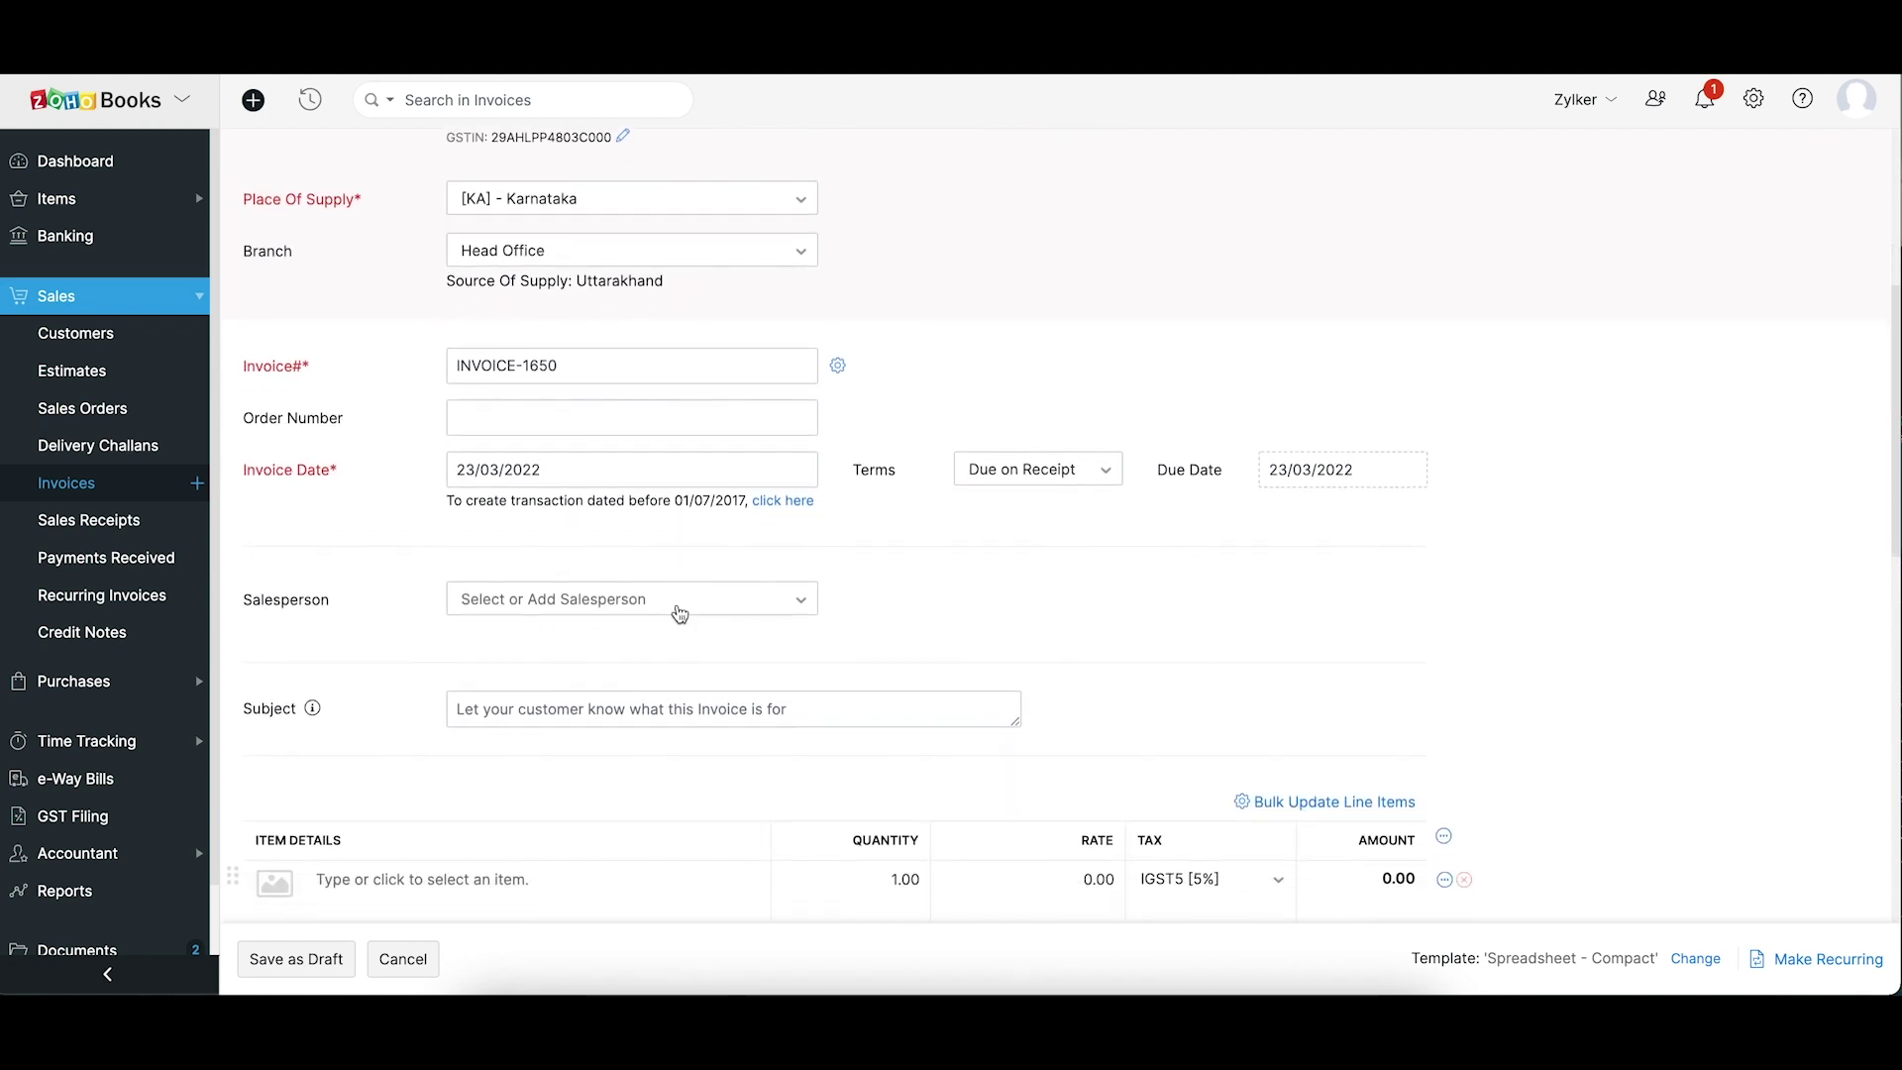
scroll(679, 614, down, 2)
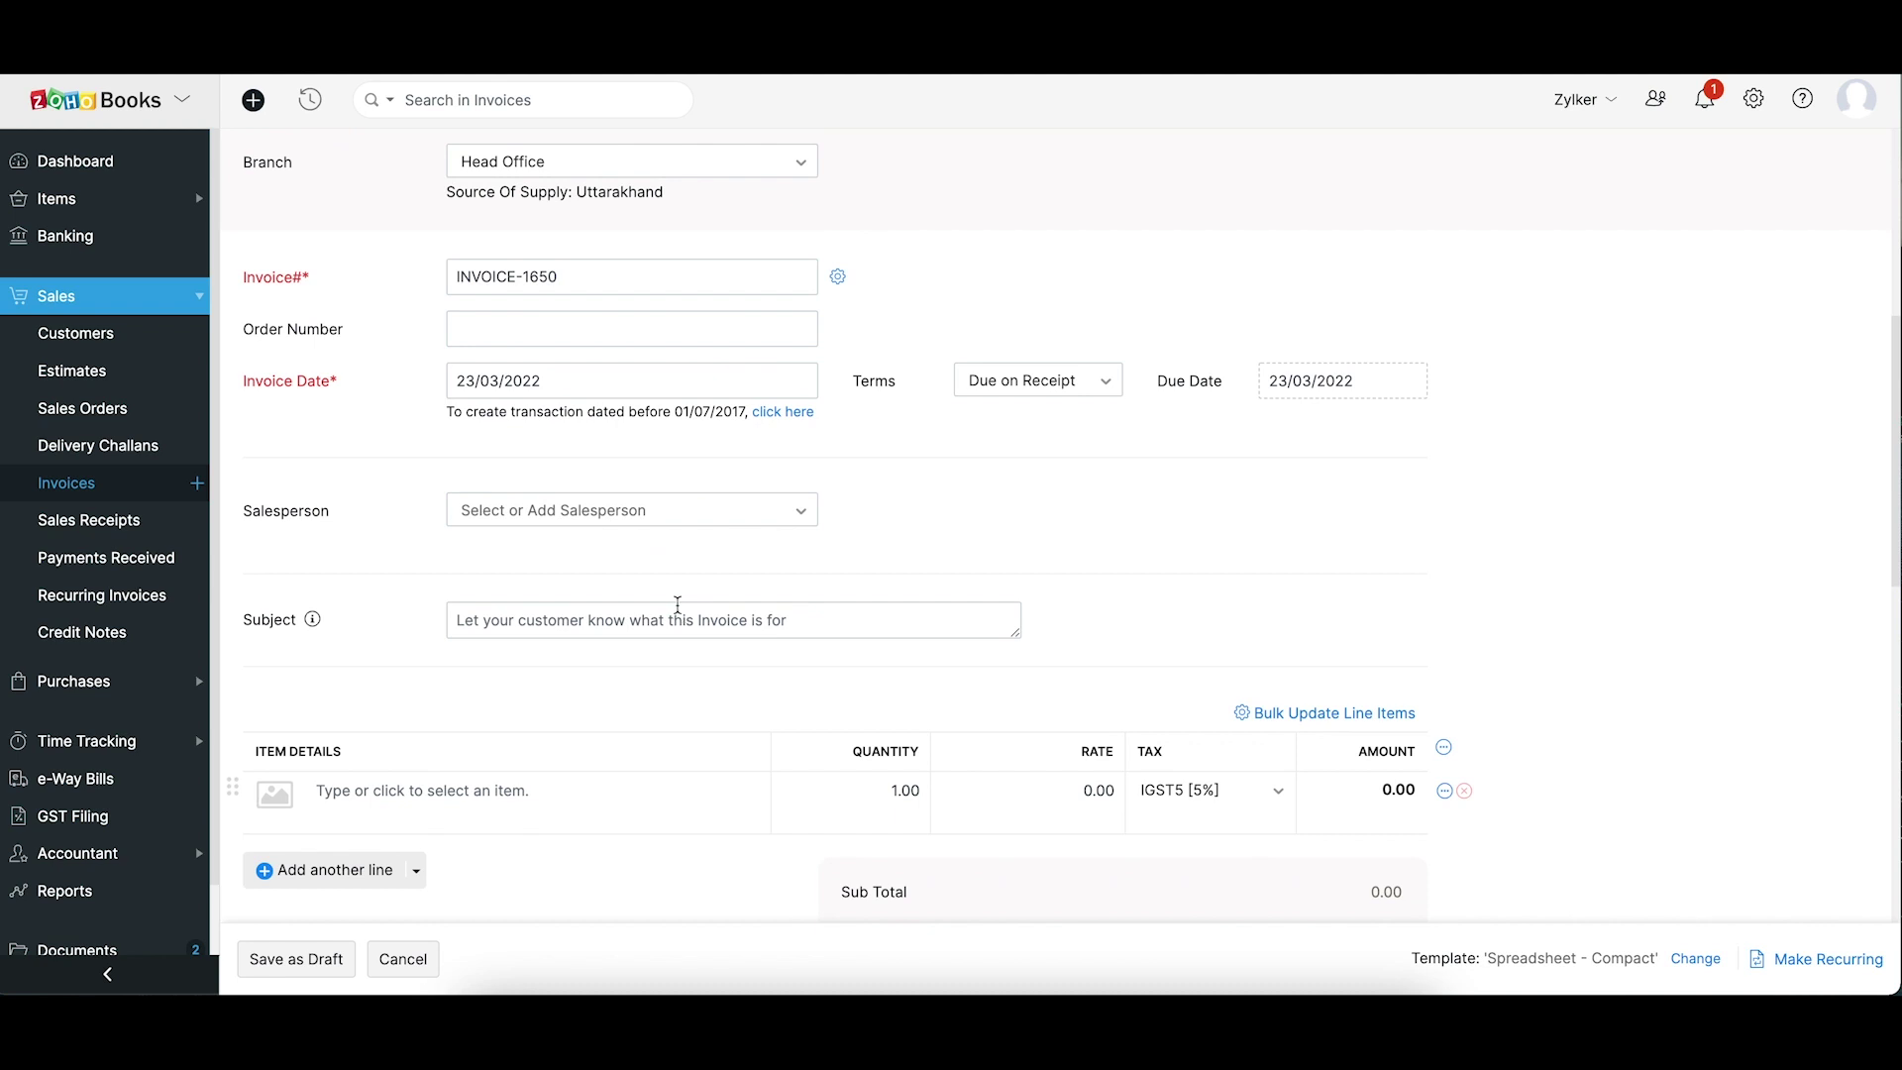
click(618, 798)
text(tabl)
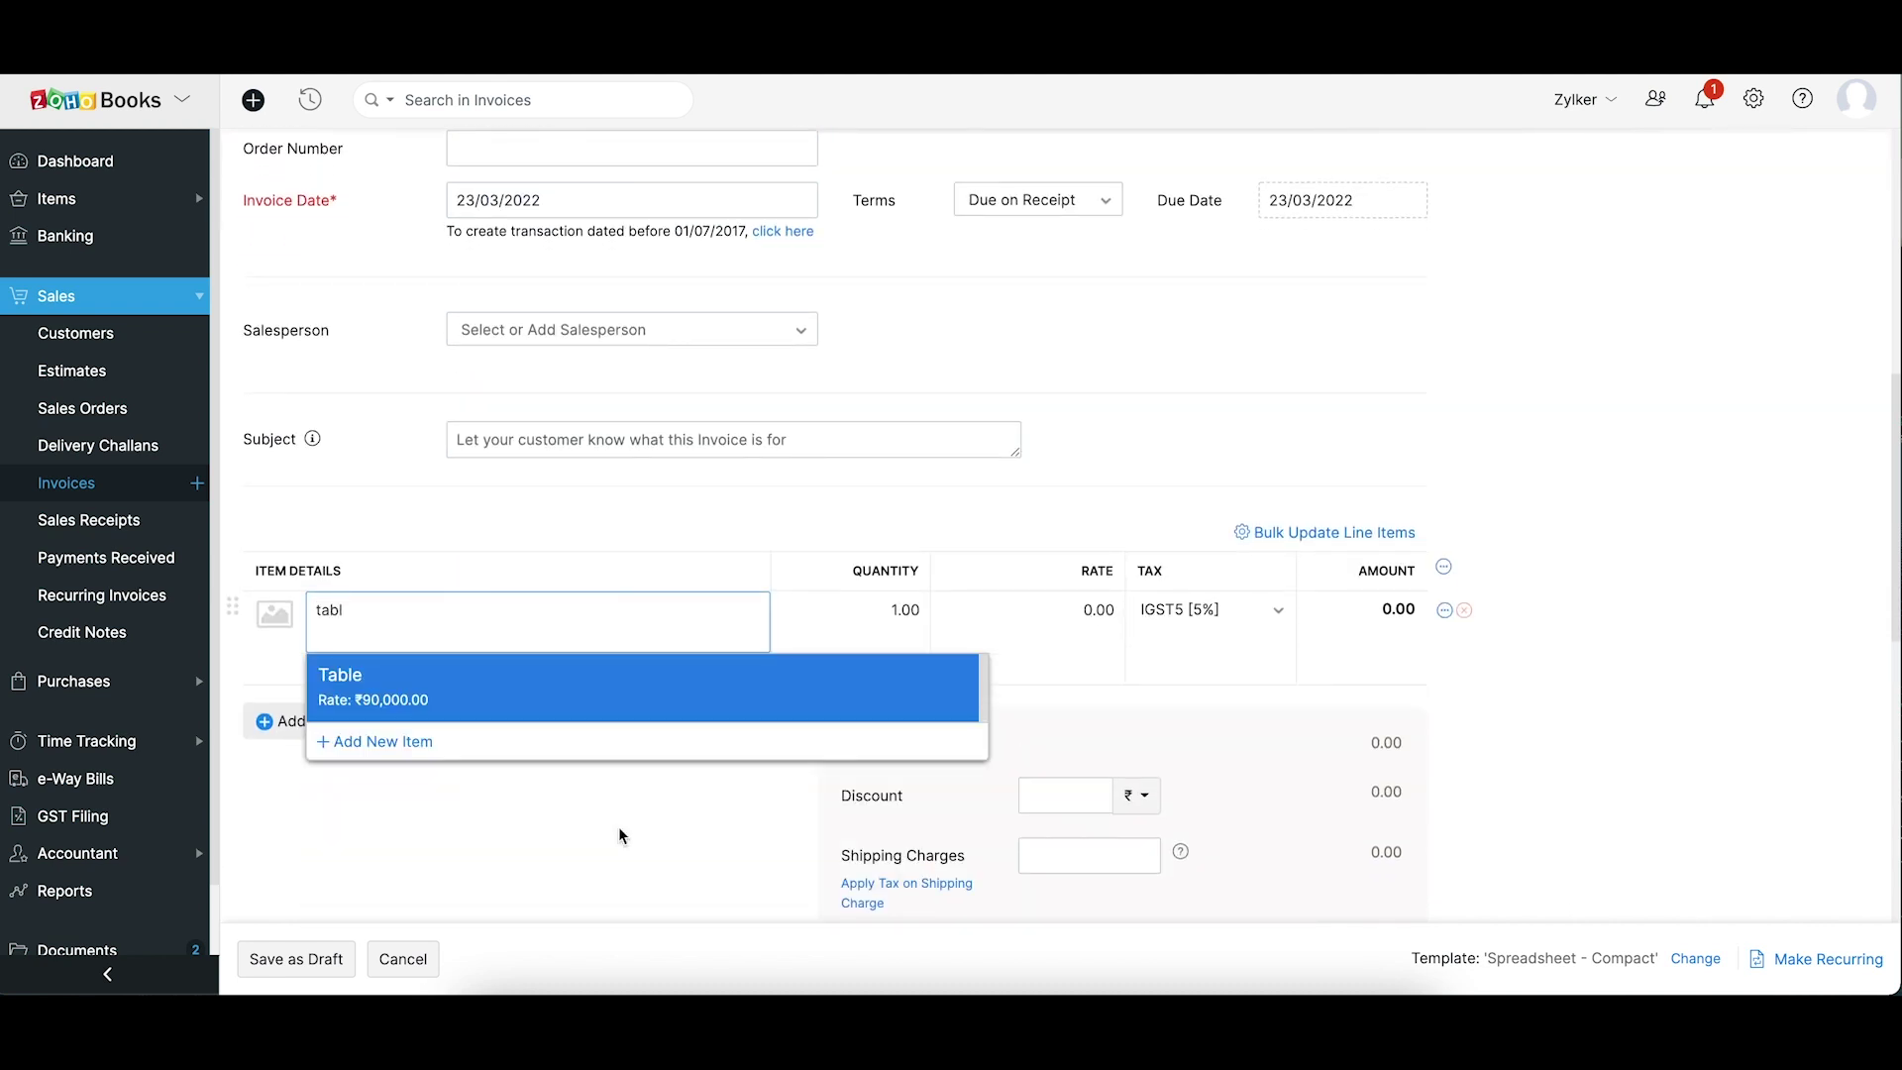
click(567, 698)
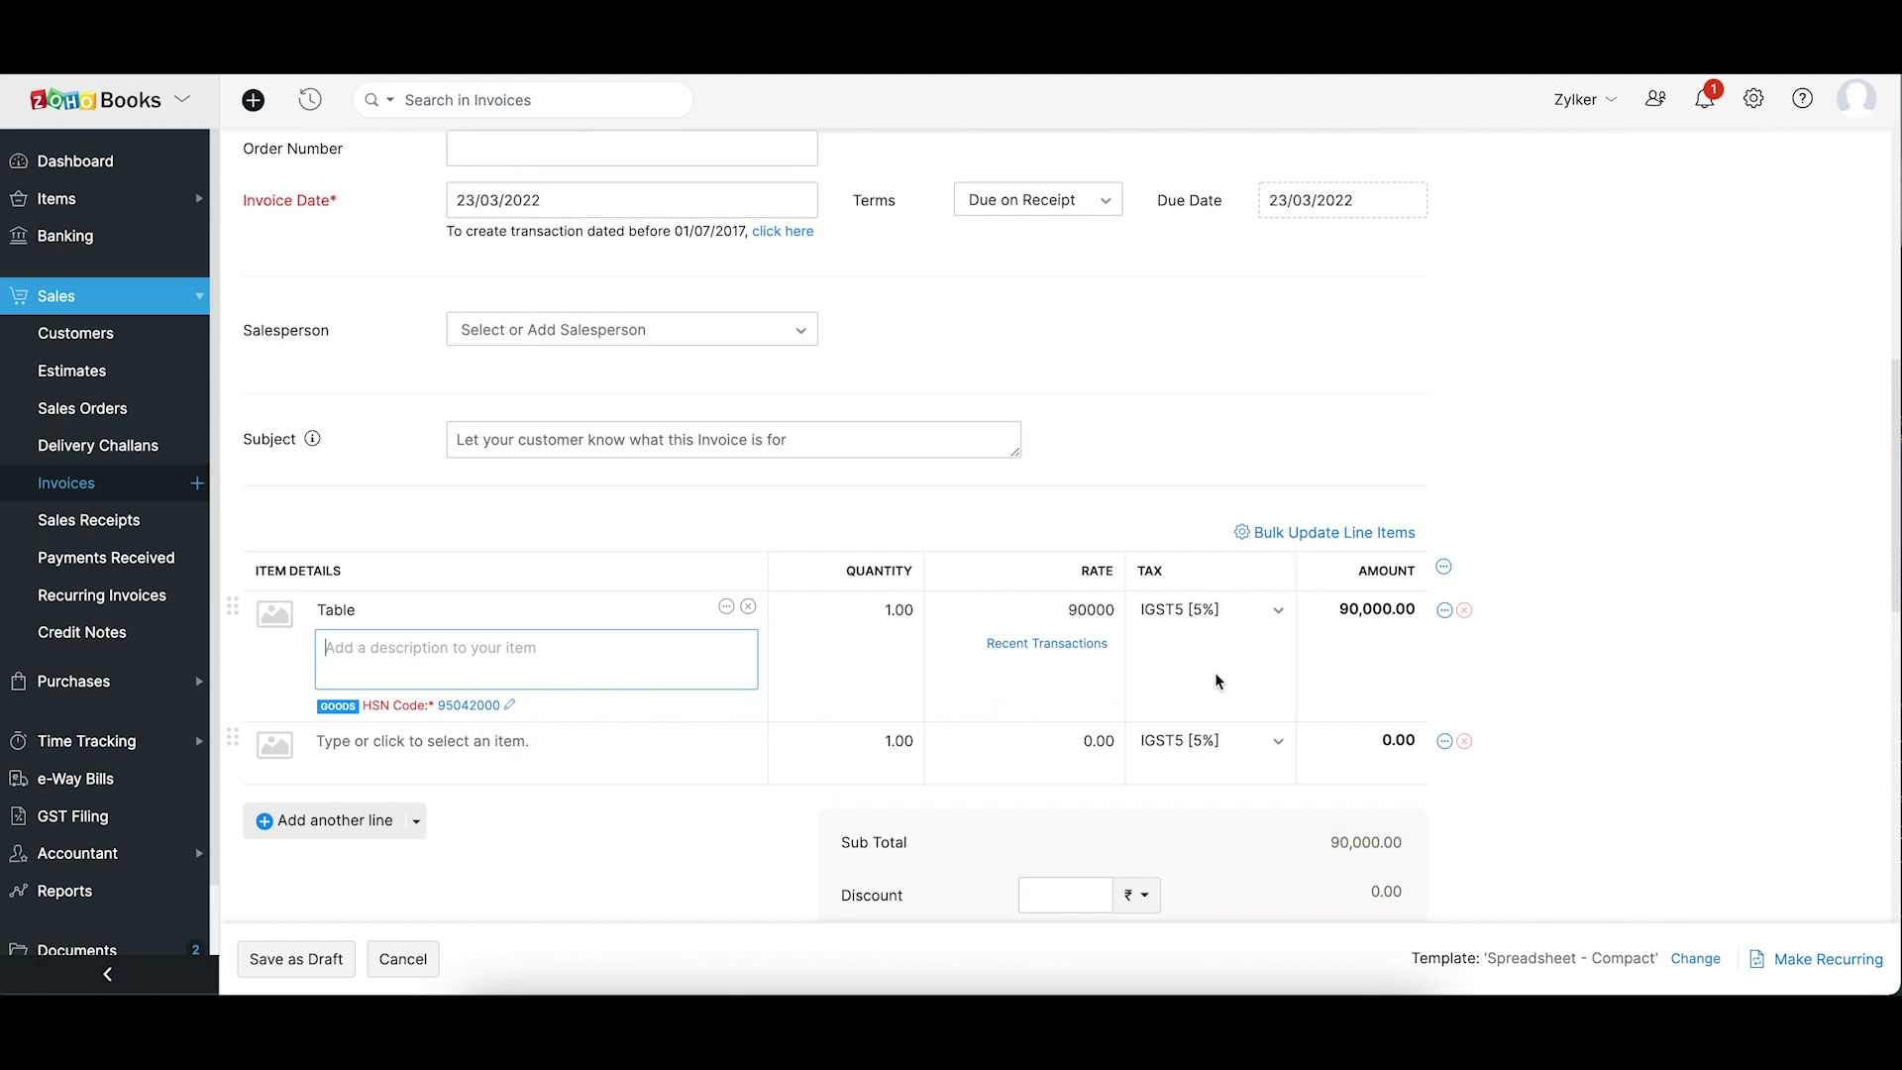
Add TCS to the invoice totals
scroll(1438, 661, down, 5)
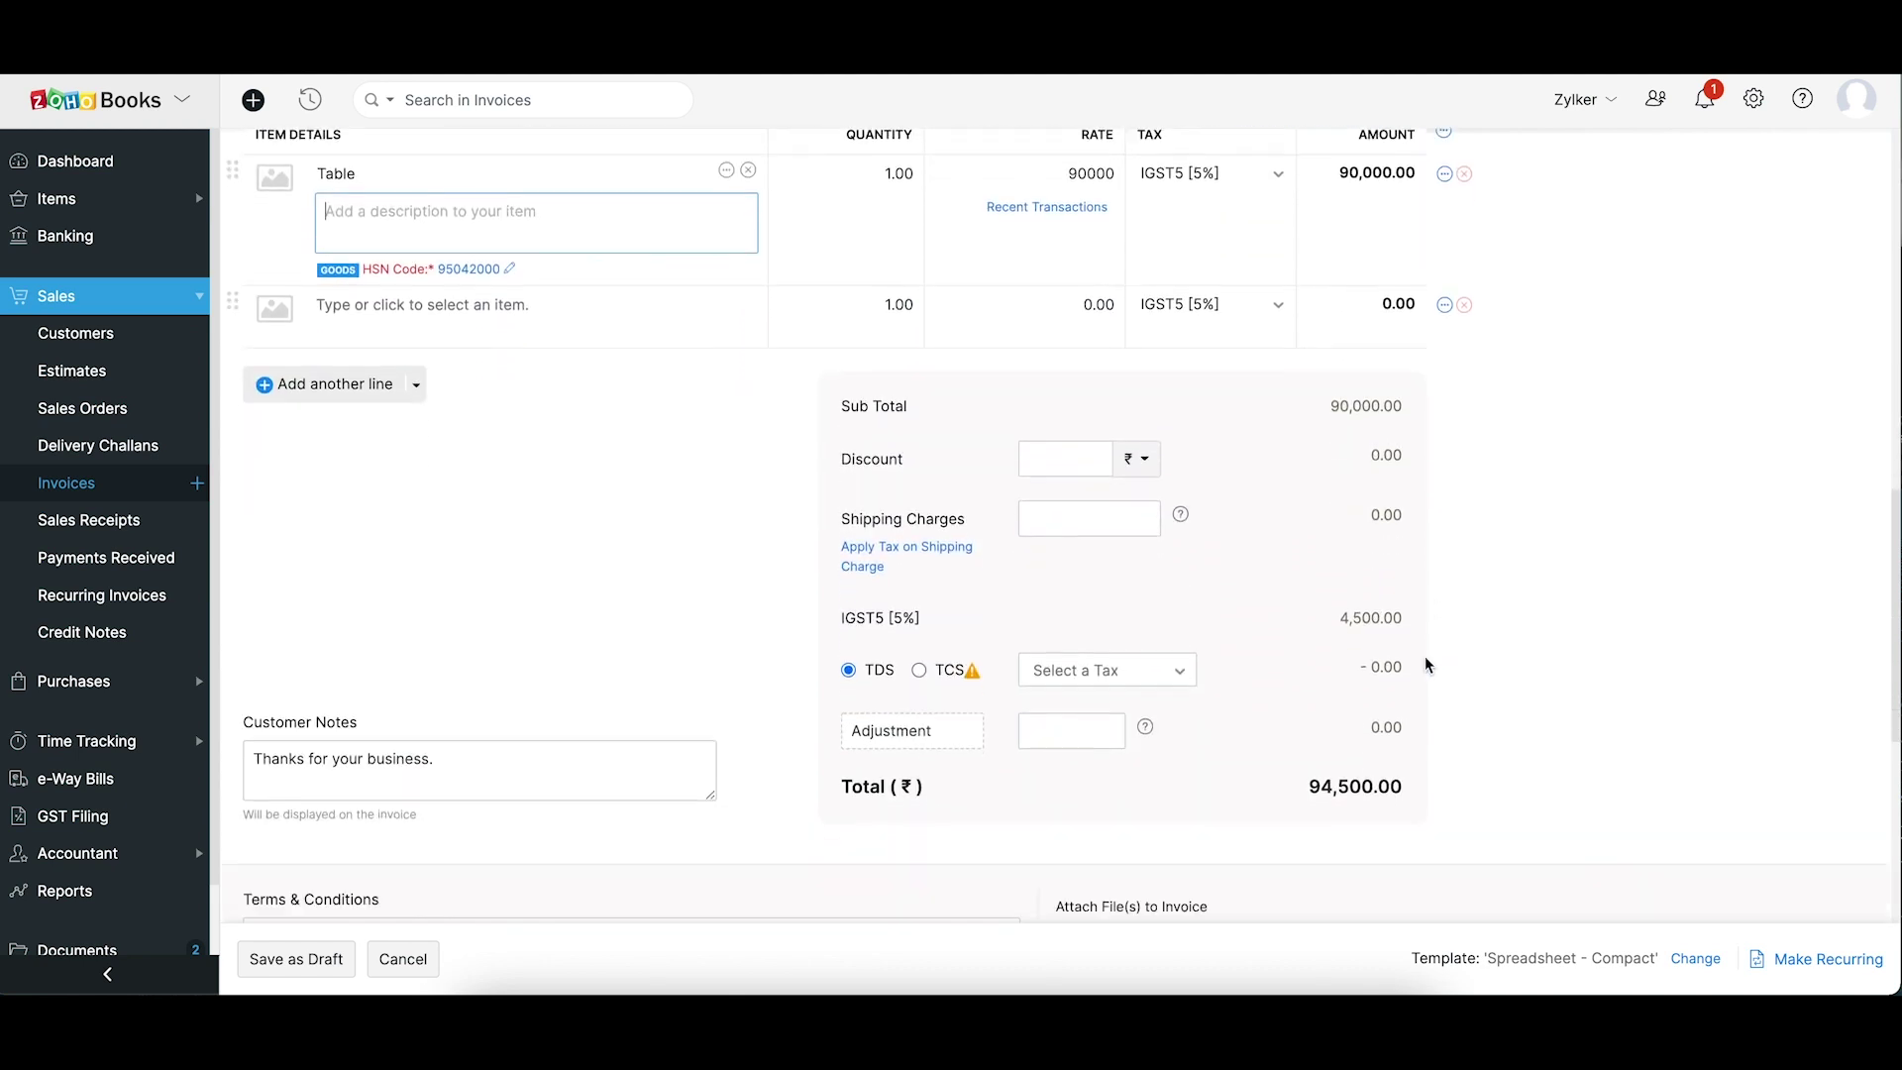
click(921, 671)
scroll(694, 595, down, 5)
Save the invoice as draft INVOICE-1650 totalling ₹95,445
click(297, 959)
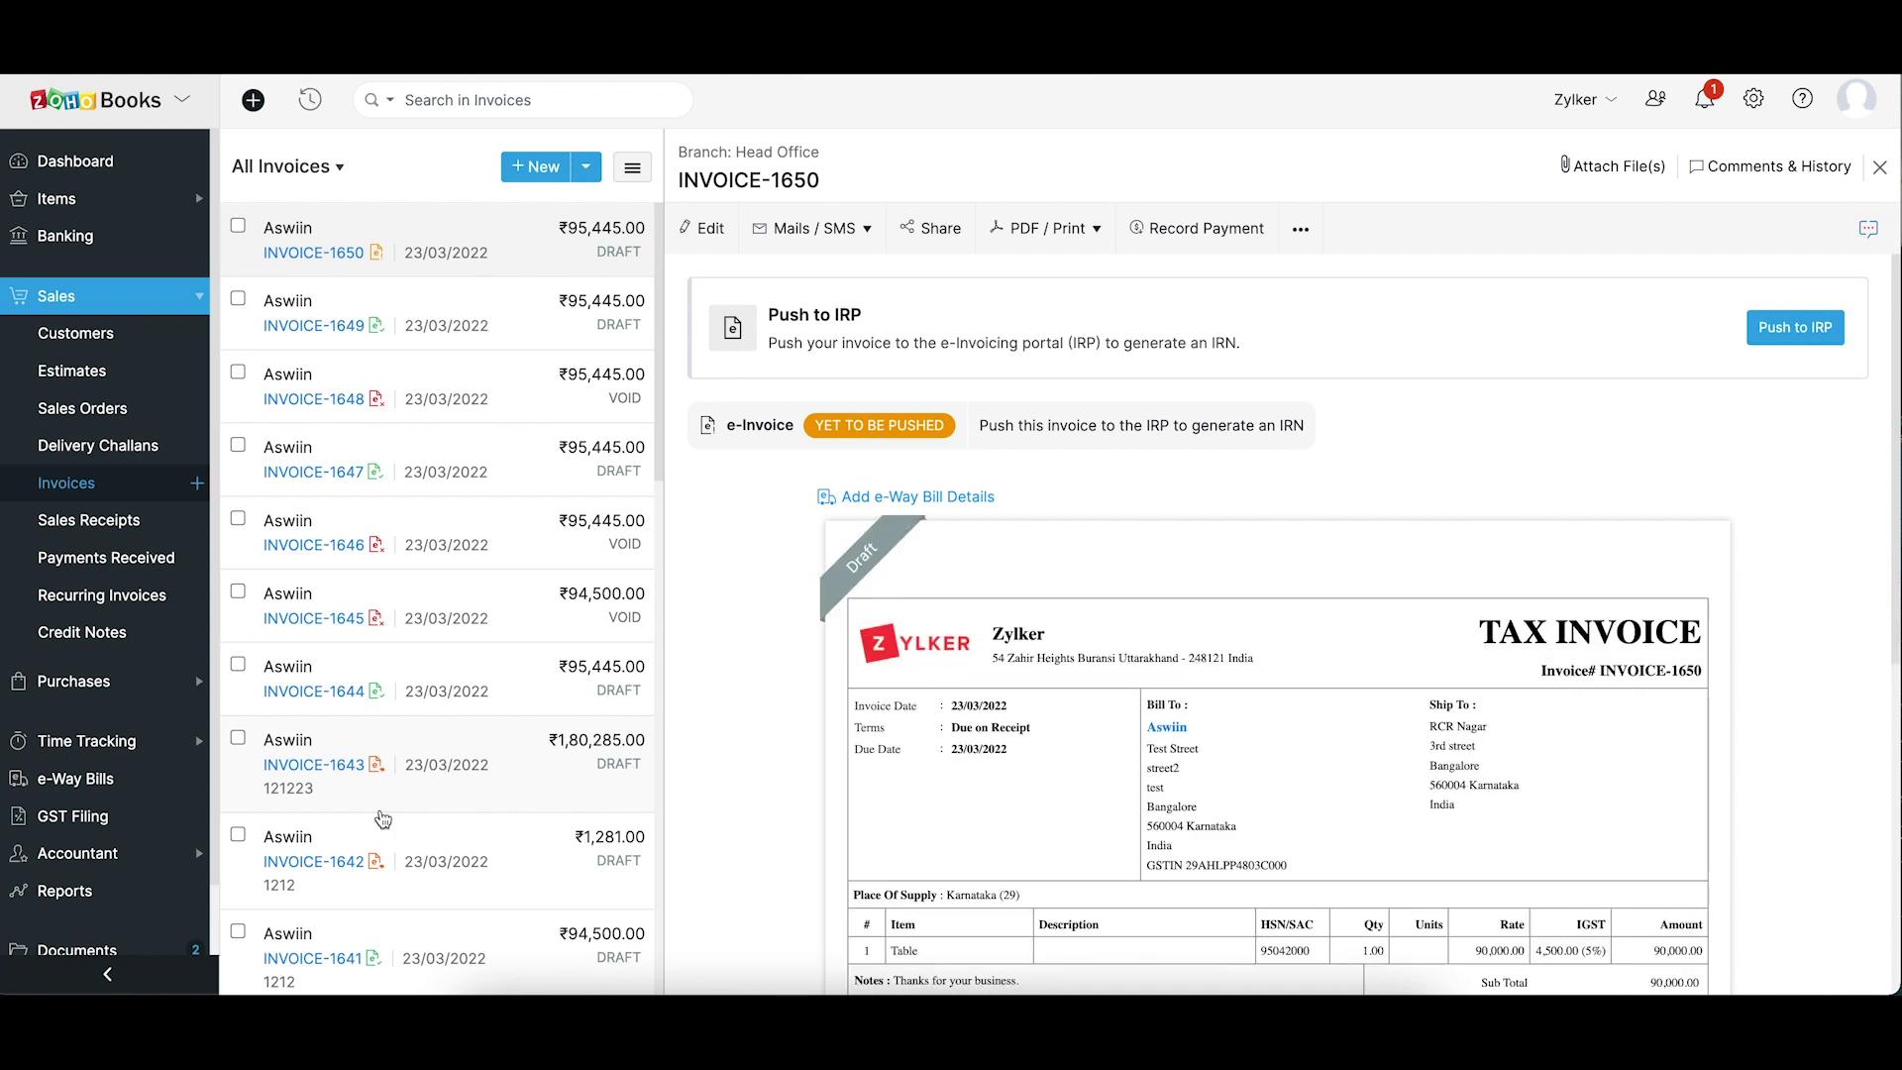
scroll(959, 743, down, 3)
scroll(959, 755, down, 3)
scroll(957, 749, up, 5)
scroll(1090, 682, down, 1)
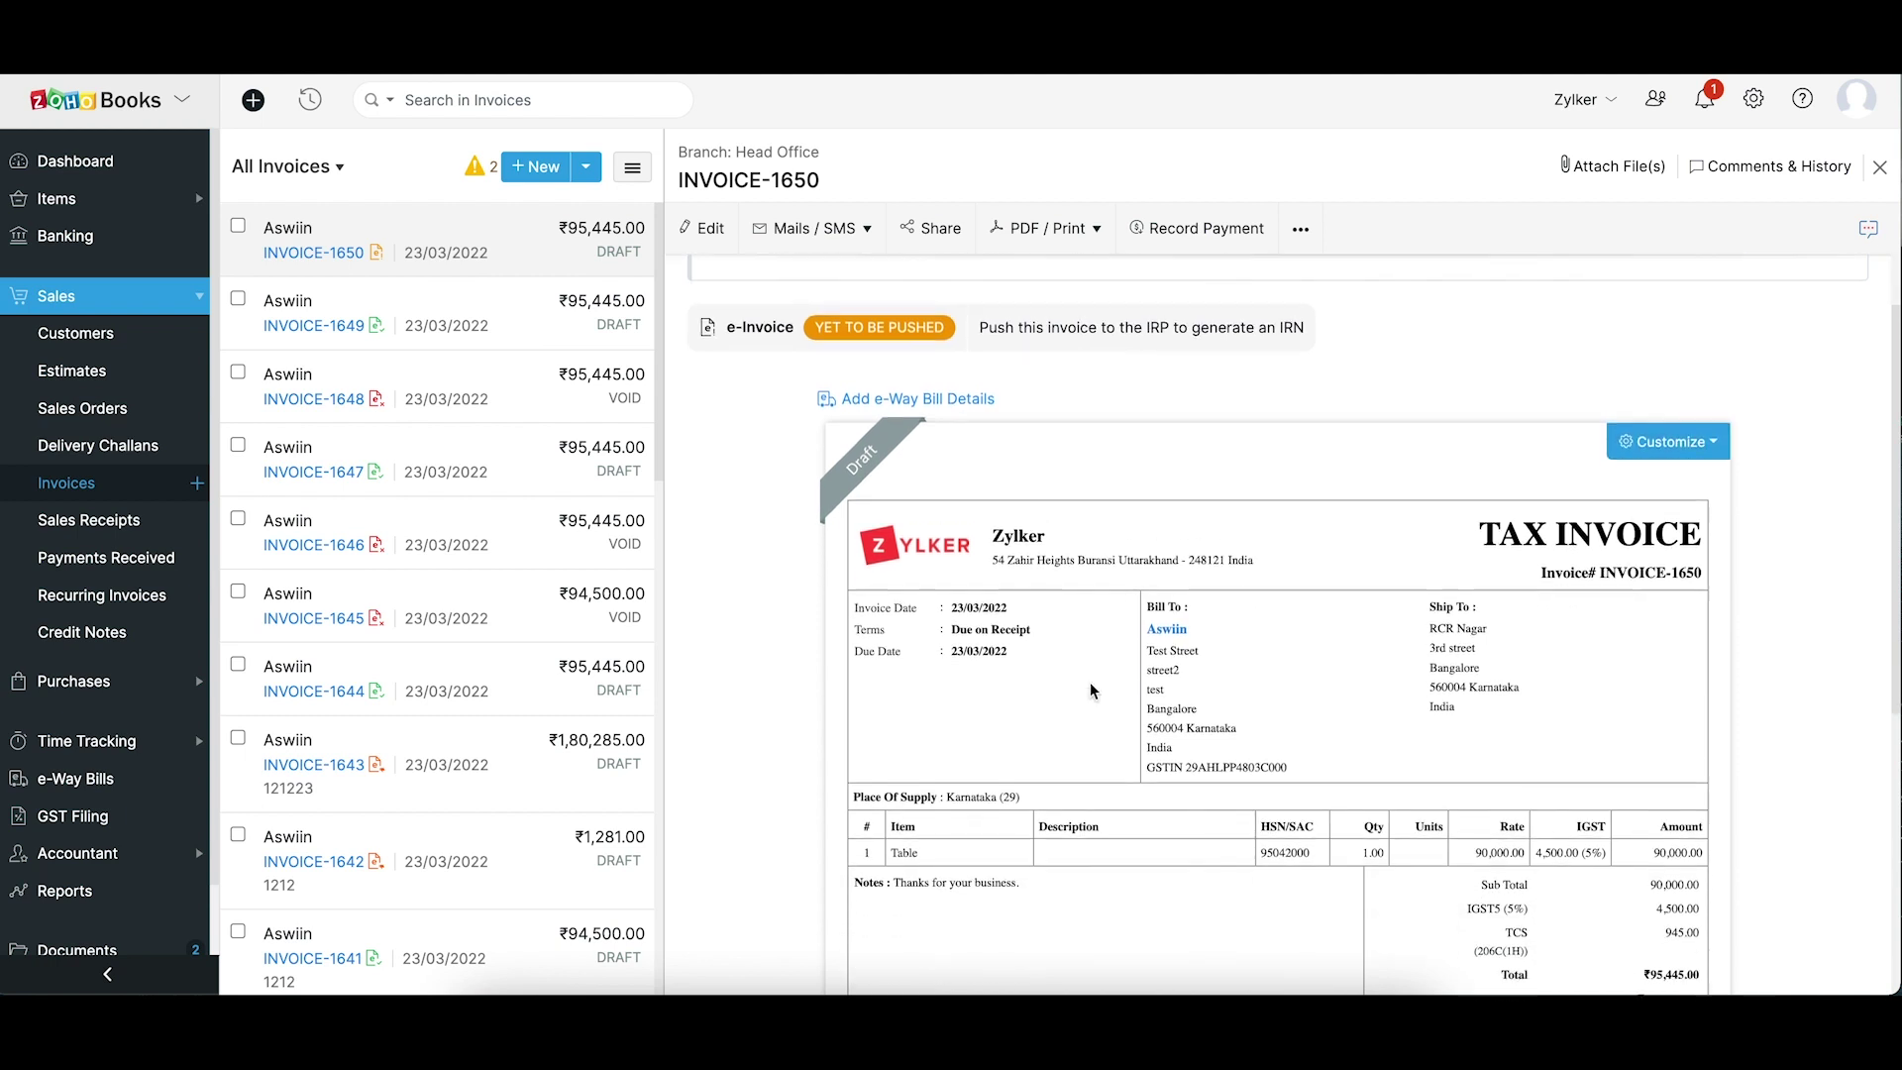
scroll(1090, 682, up, 1)
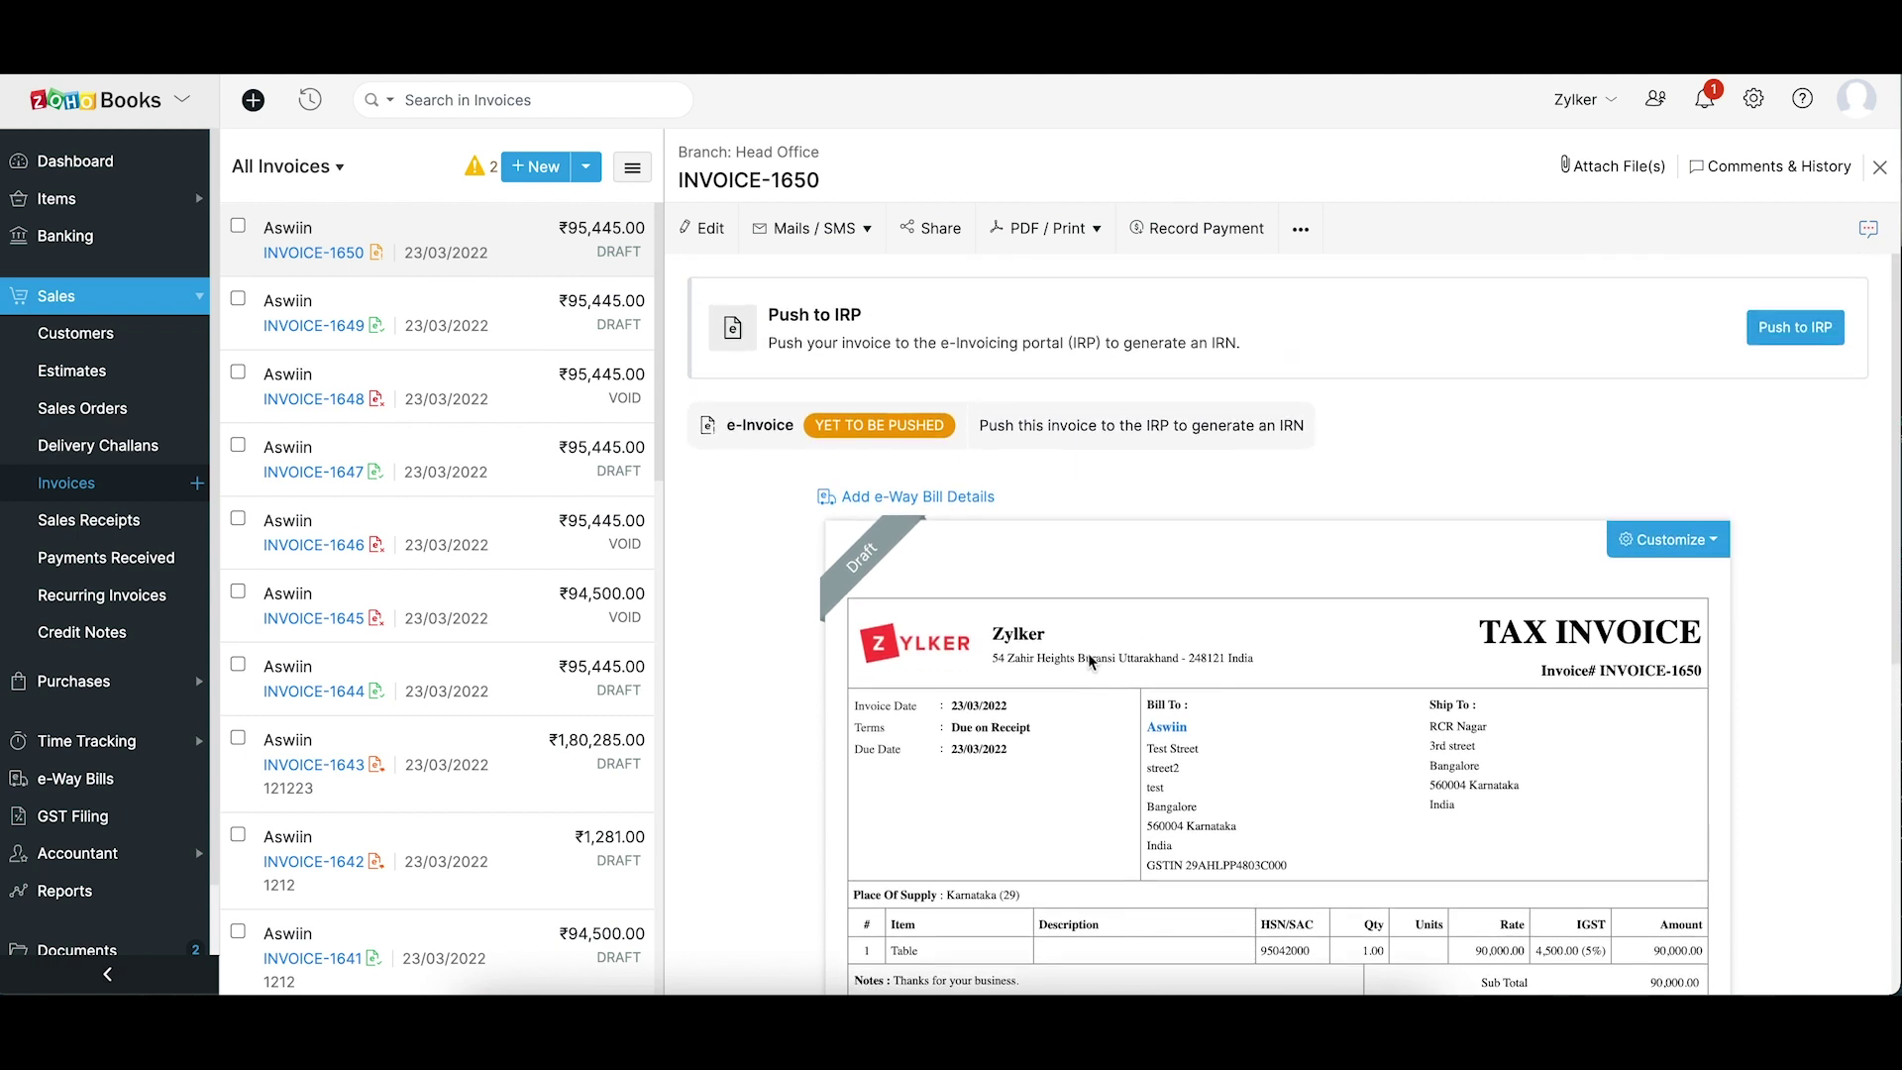
Push only INVOICE-1650's invoice details to the IRP
click(1785, 342)
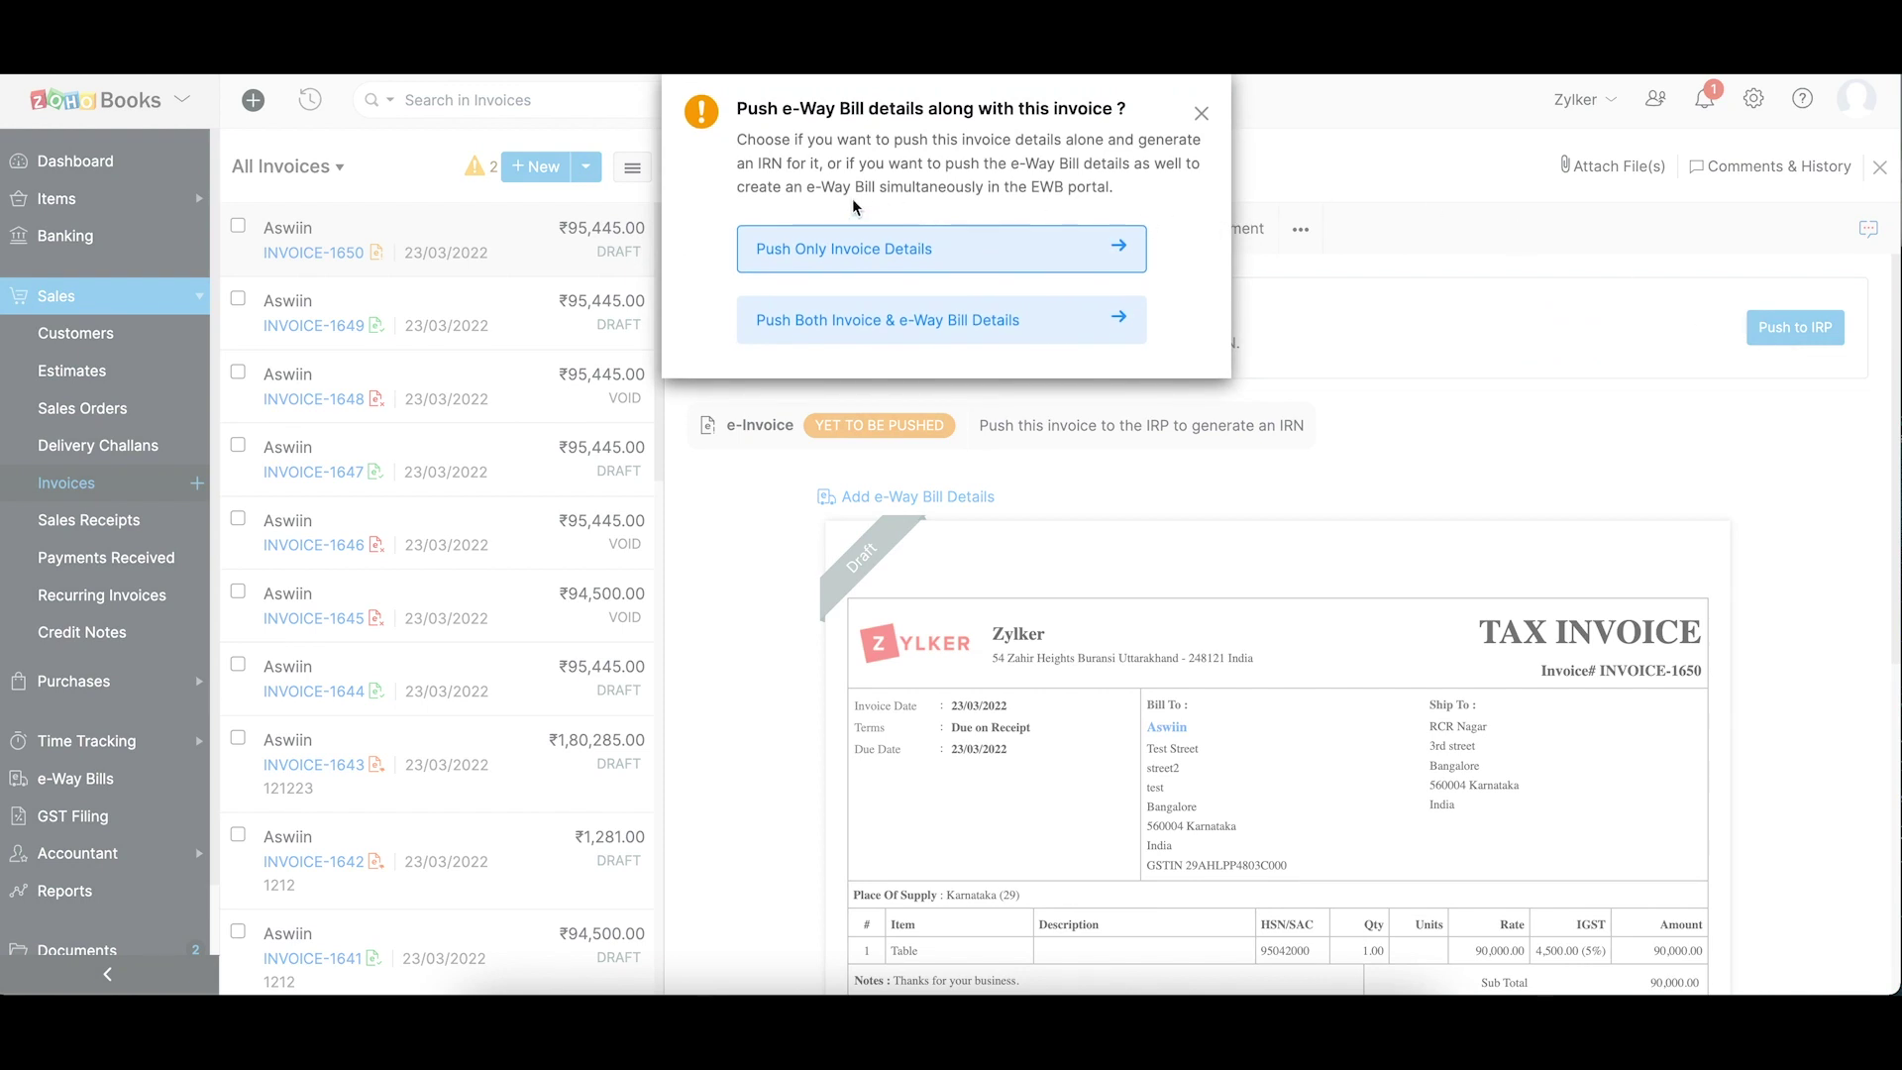
click(776, 260)
click(1131, 260)
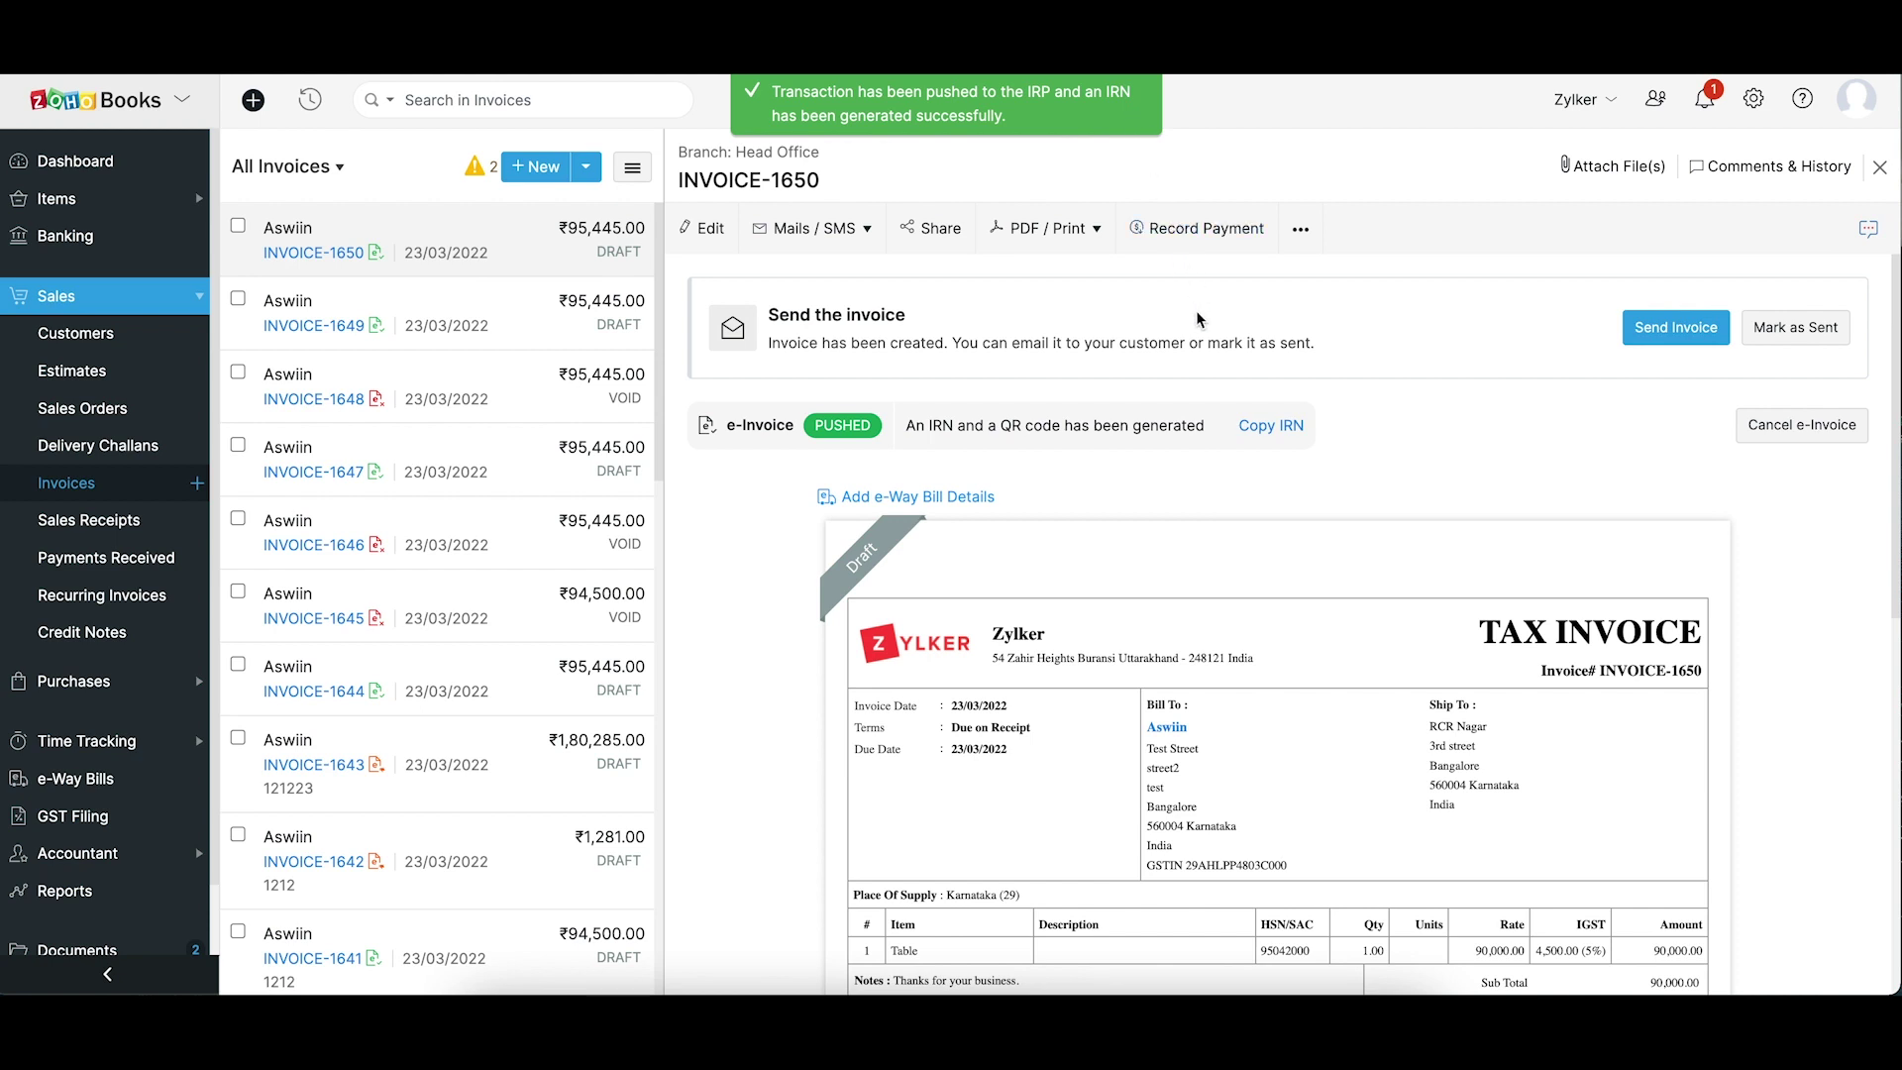
Check the generated IRN and QR code, review INVOICE-1643's invalid HSN 366246 failure, then return
scroll(1199, 365, down, 2)
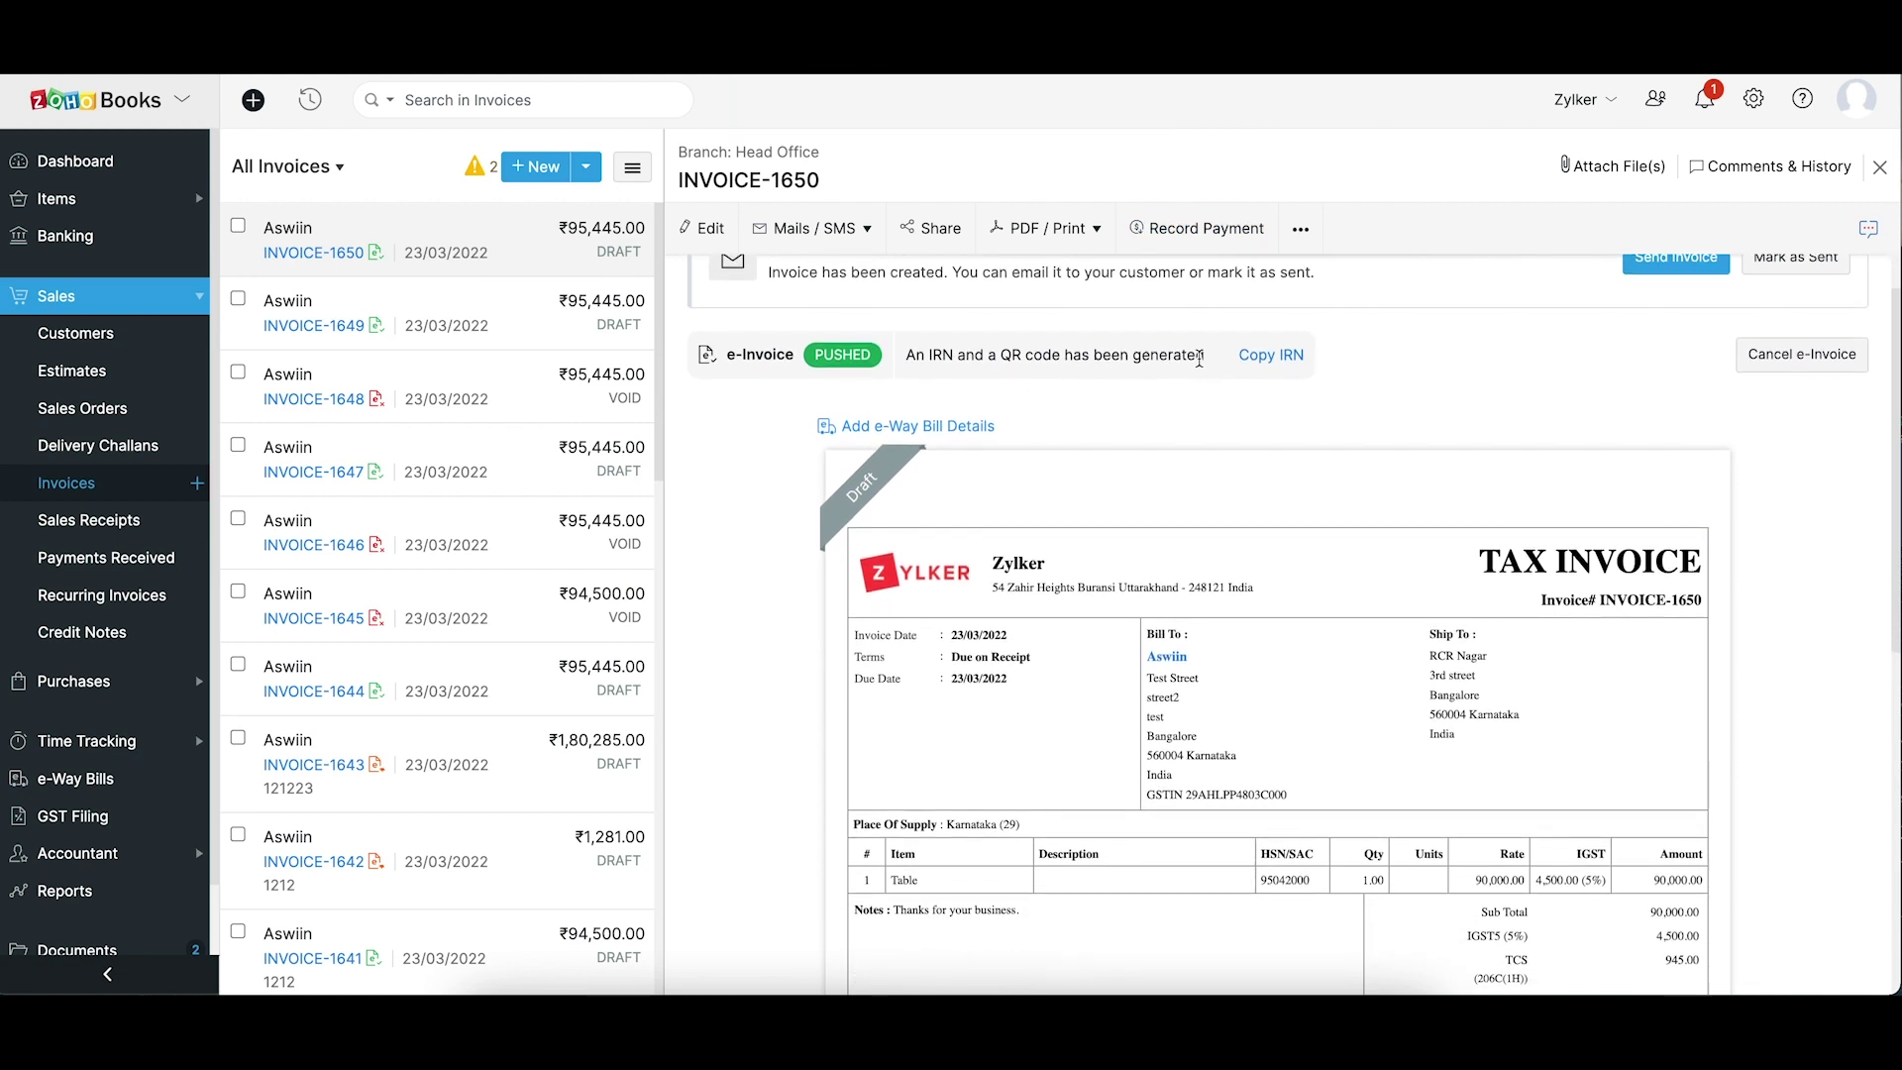
scroll(1199, 358, down, 1)
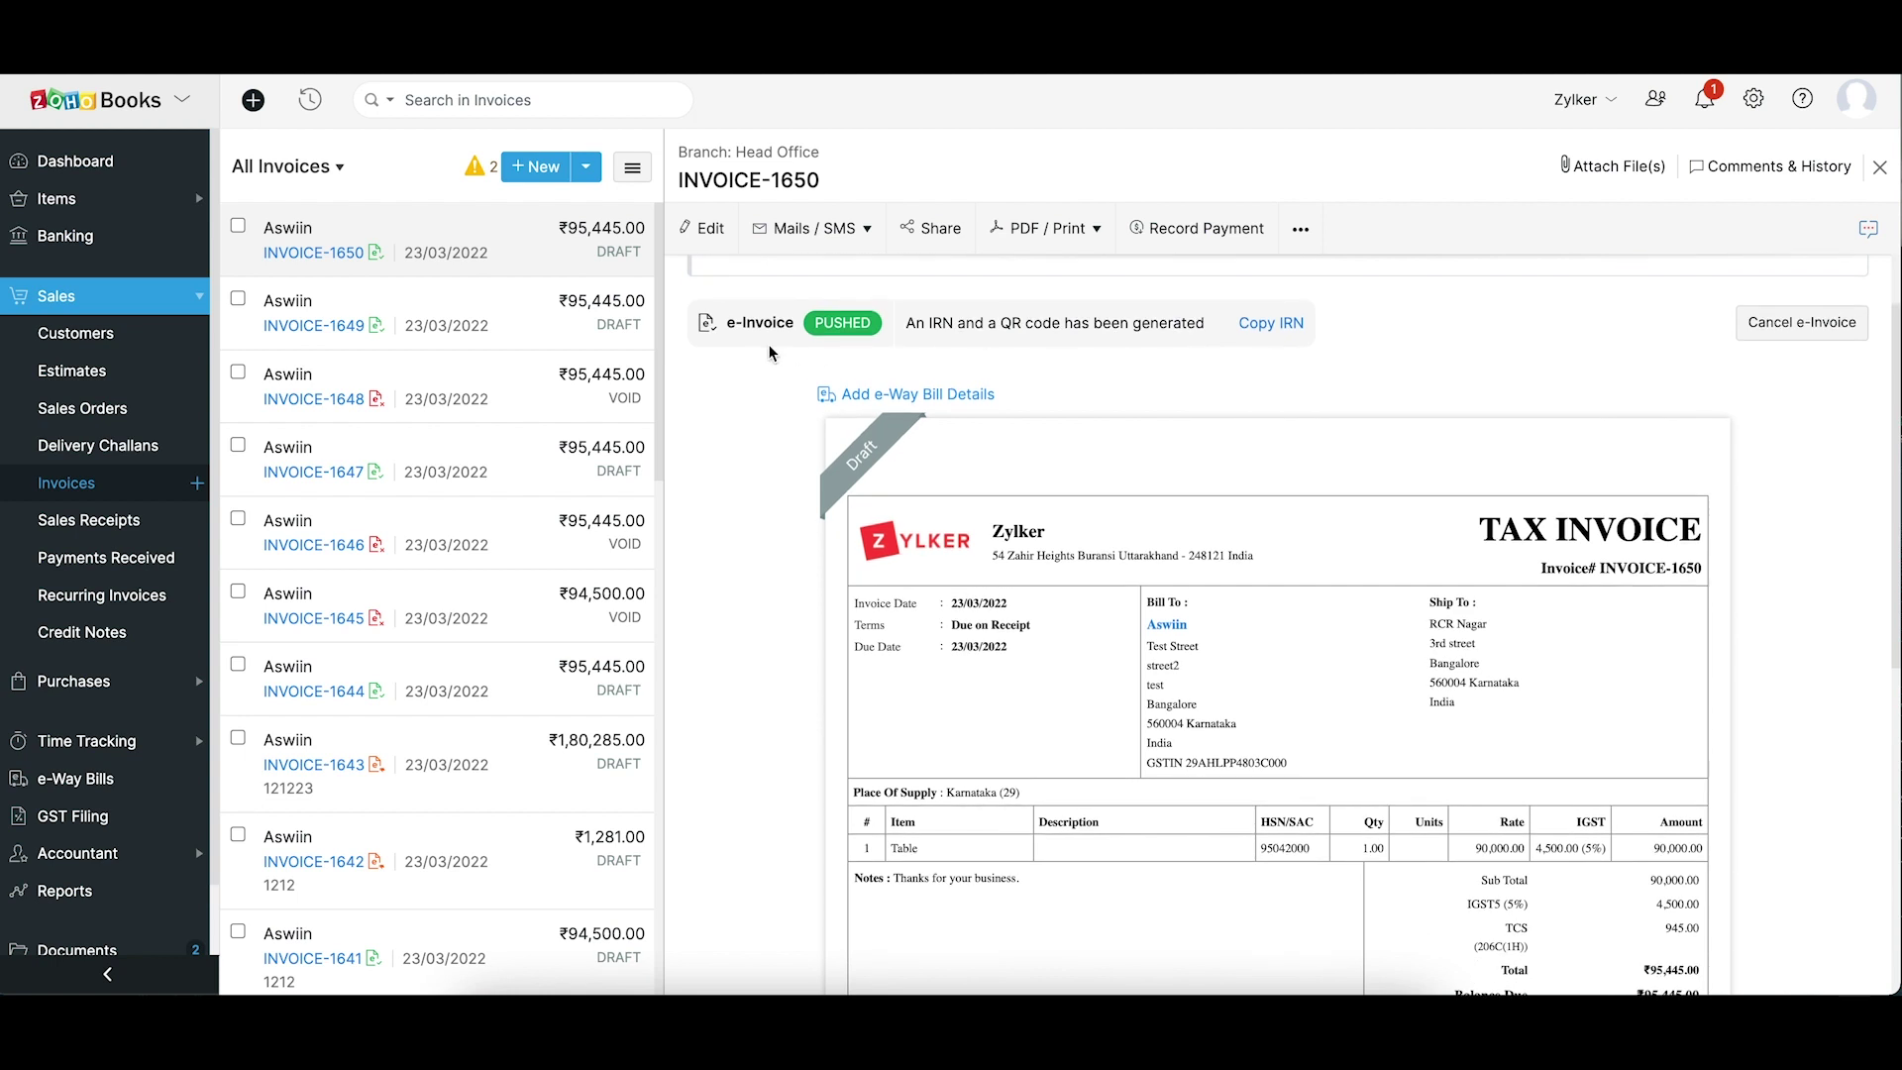
scroll(770, 347, down, 5)
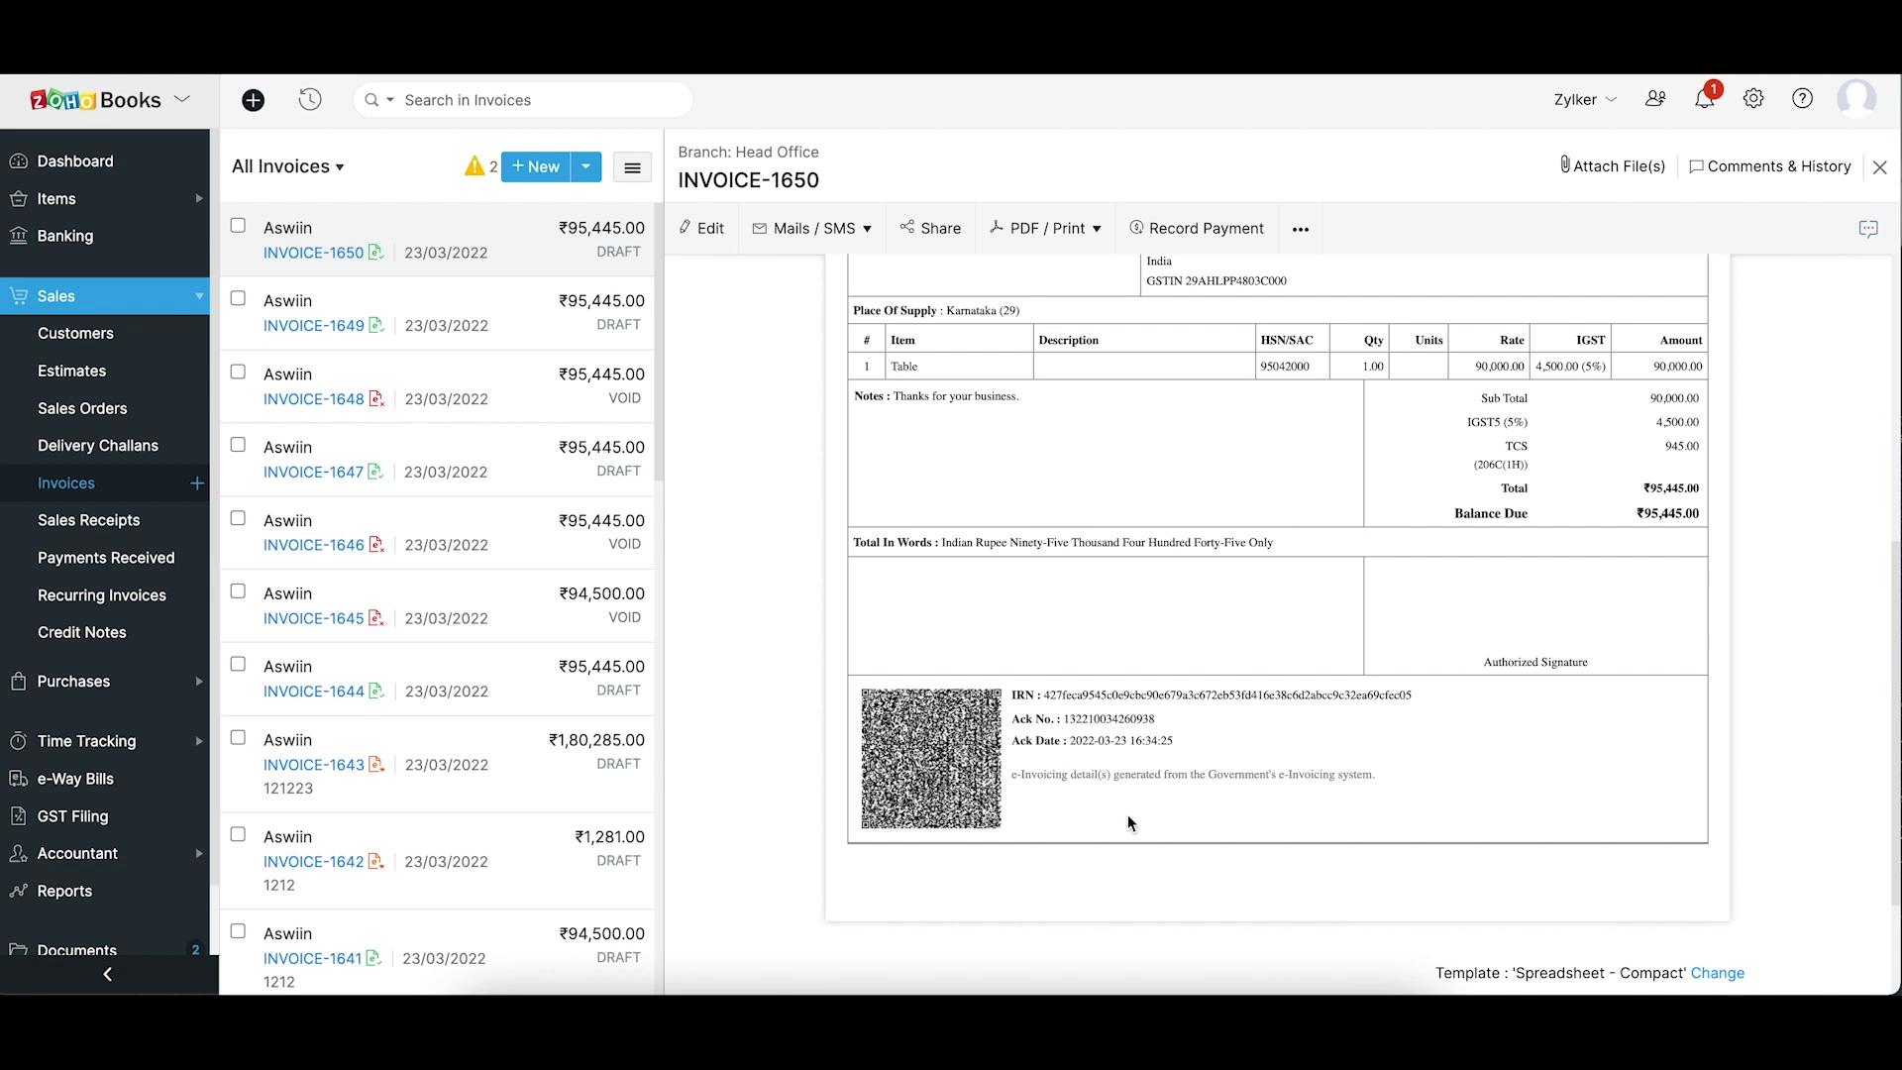
scroll(1128, 823, up, 5)
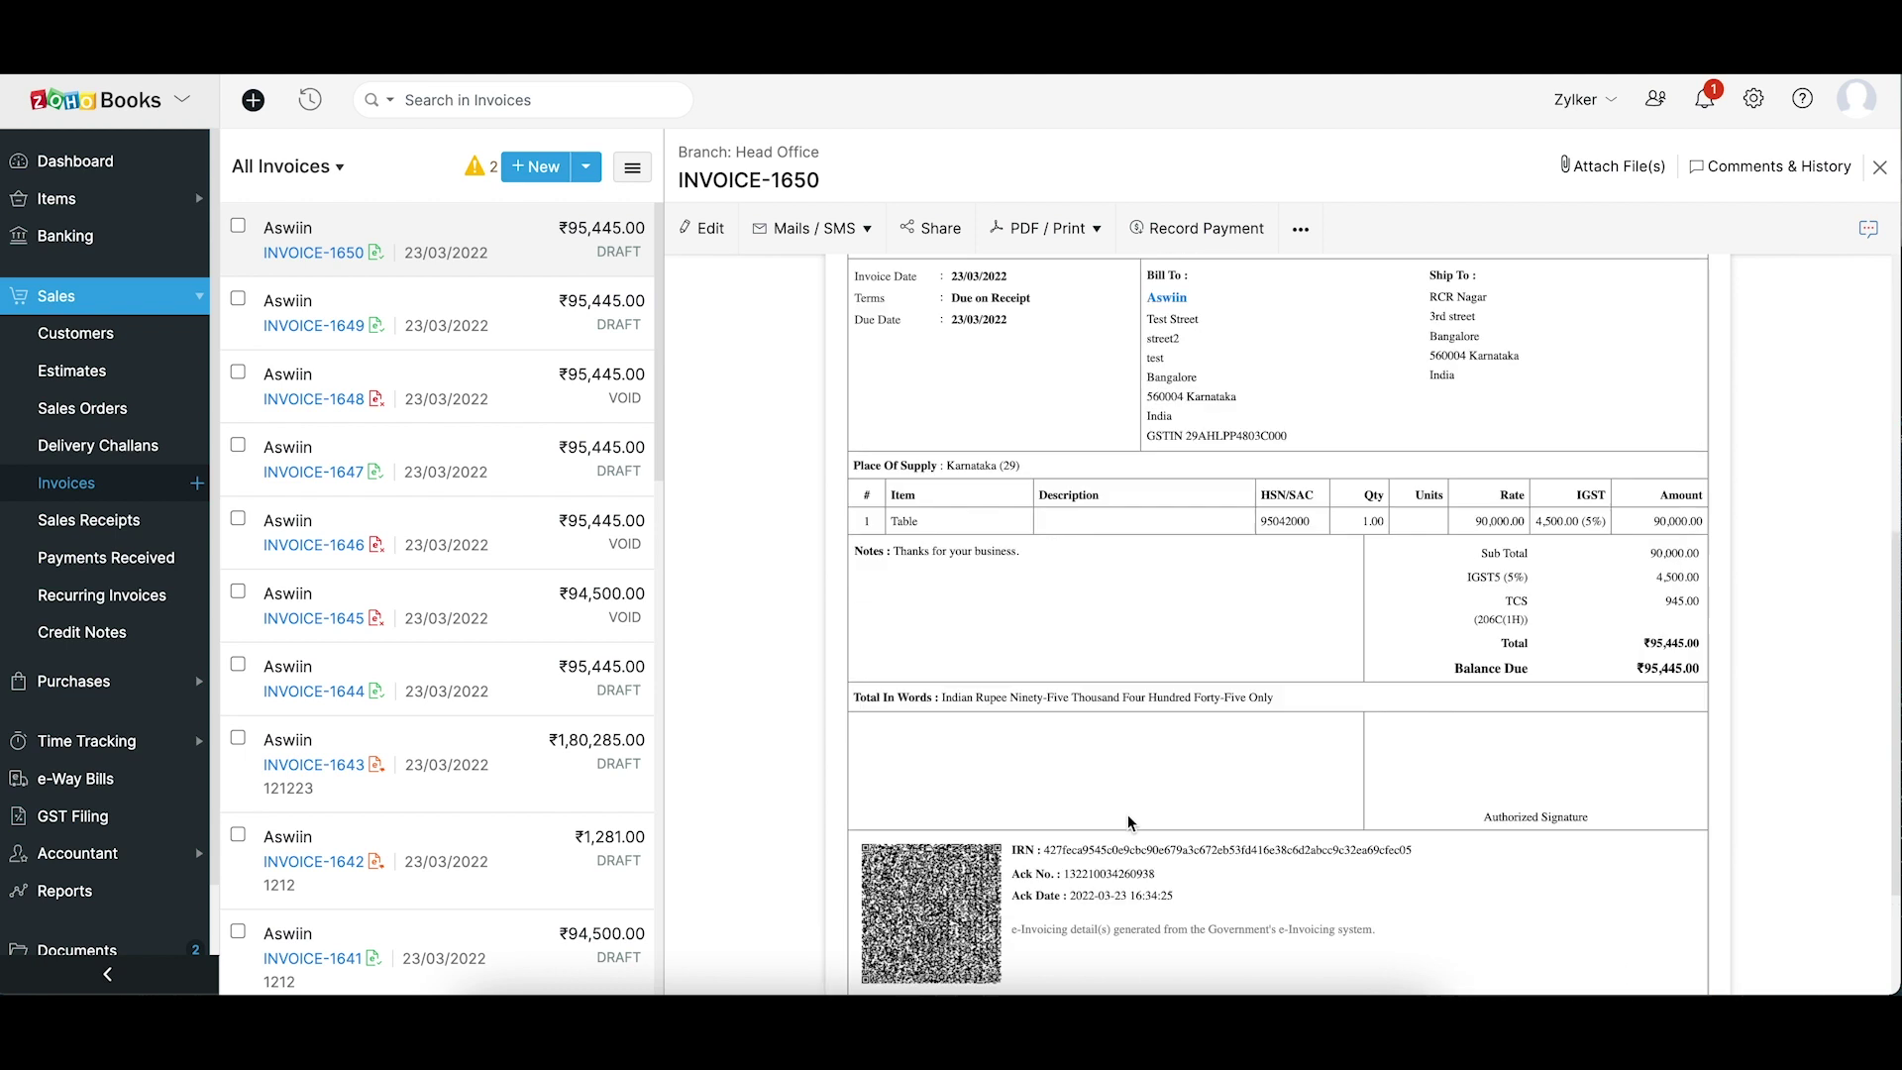
click(583, 541)
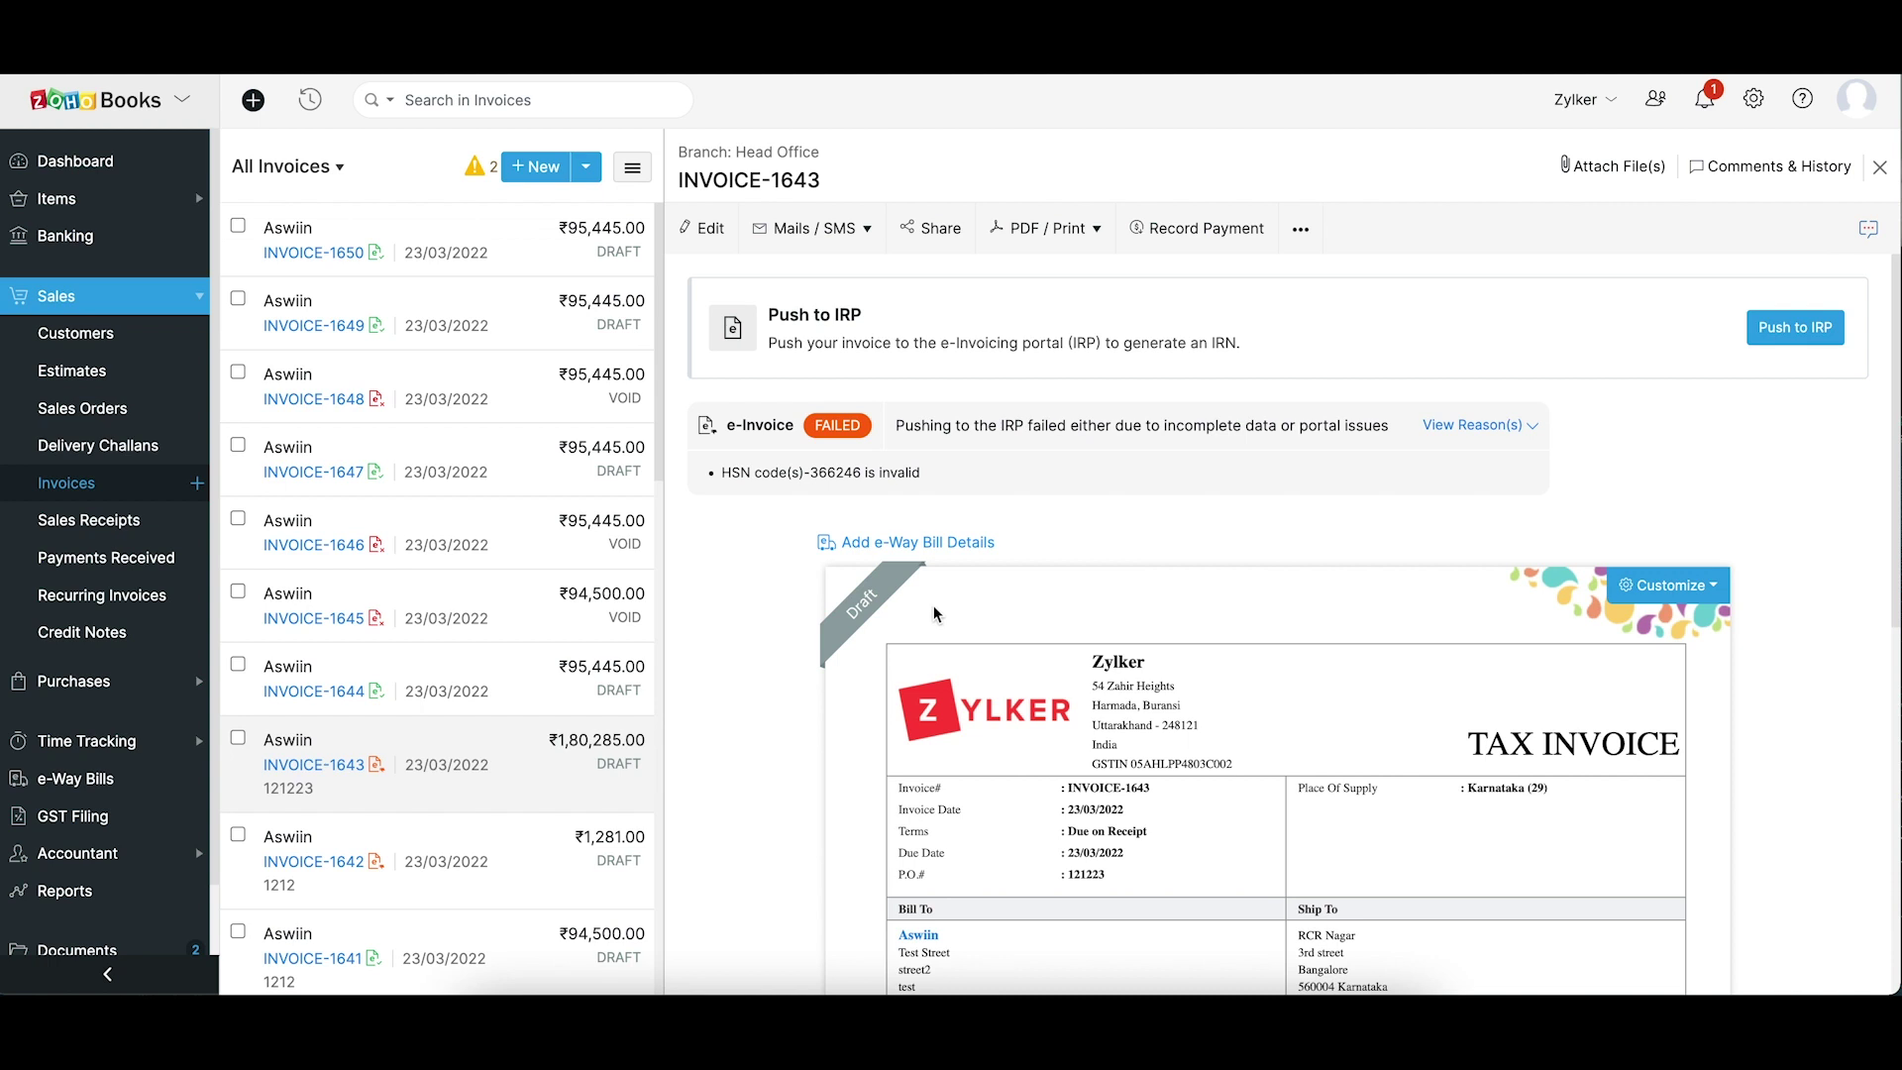
click(588, 268)
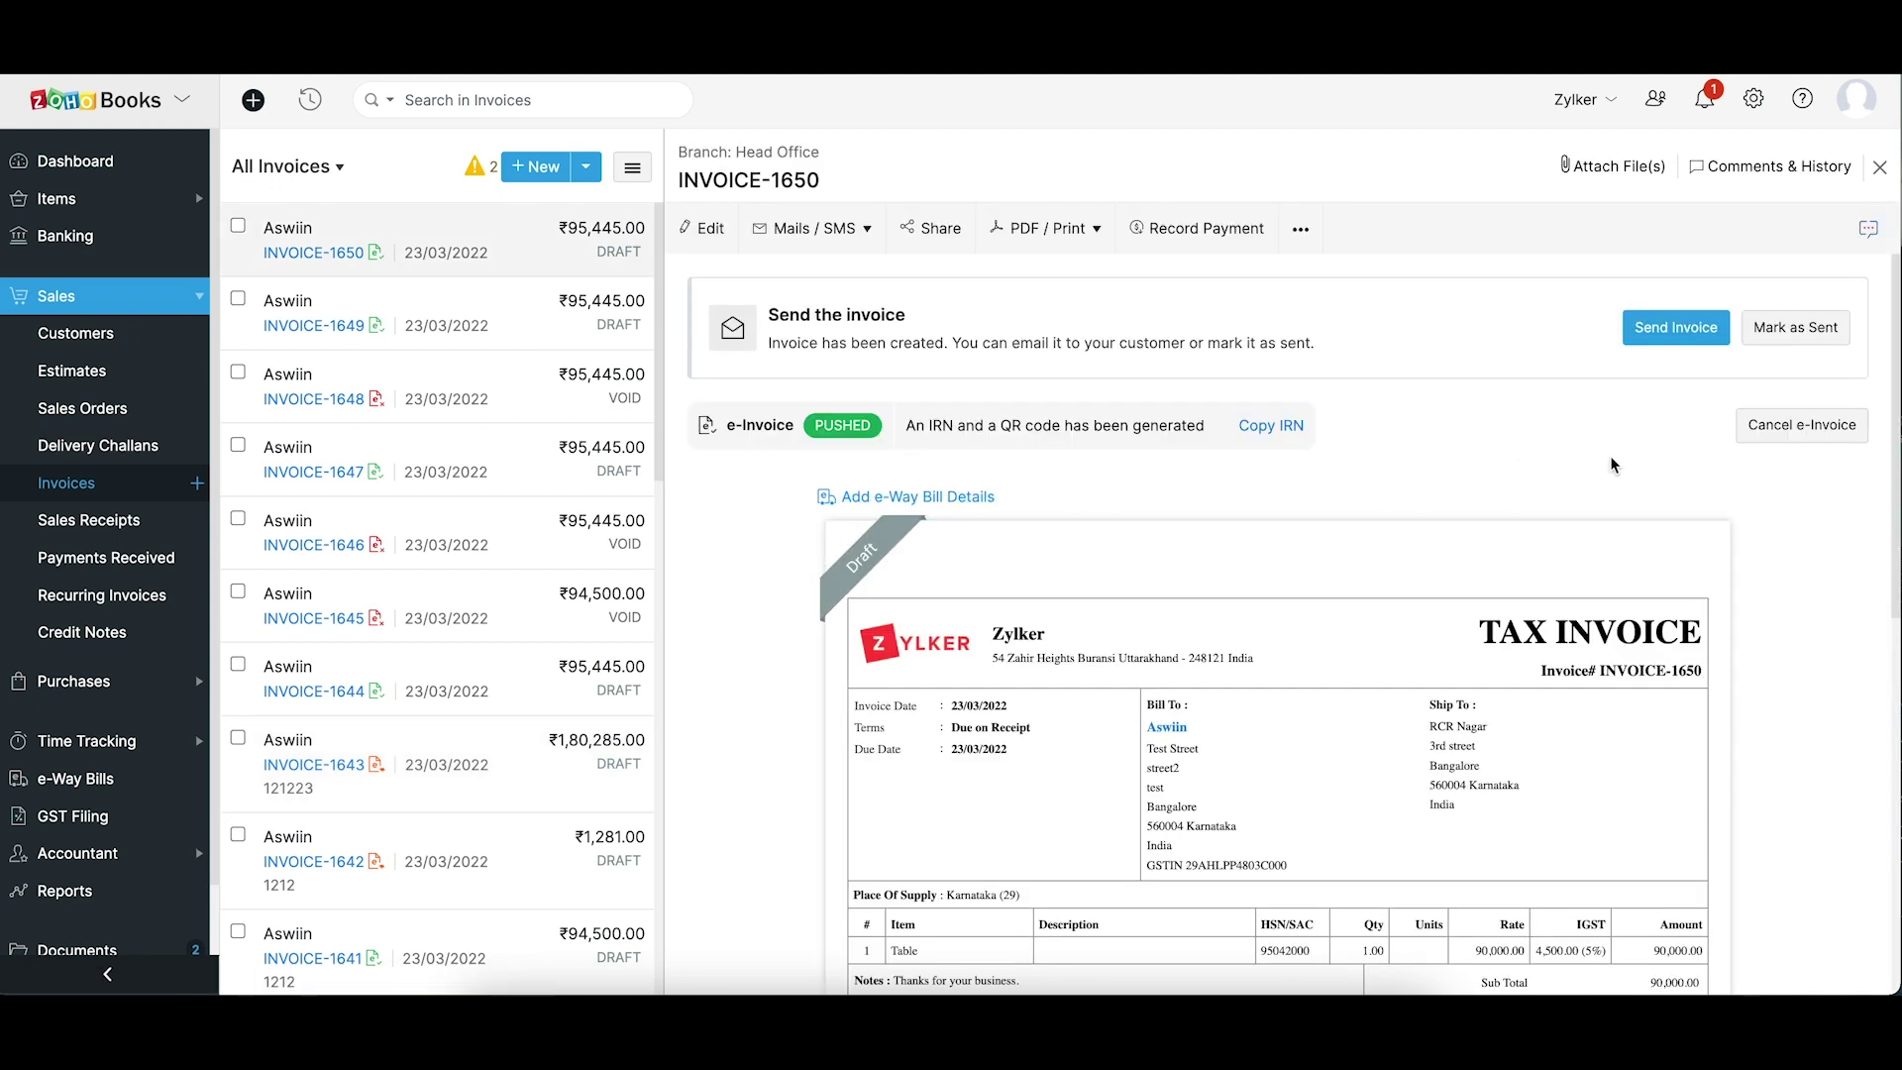
Cancel INVOICE-1650's e-invoice as Data Entry Mistake with the remark 'Date mistake'
click(1787, 437)
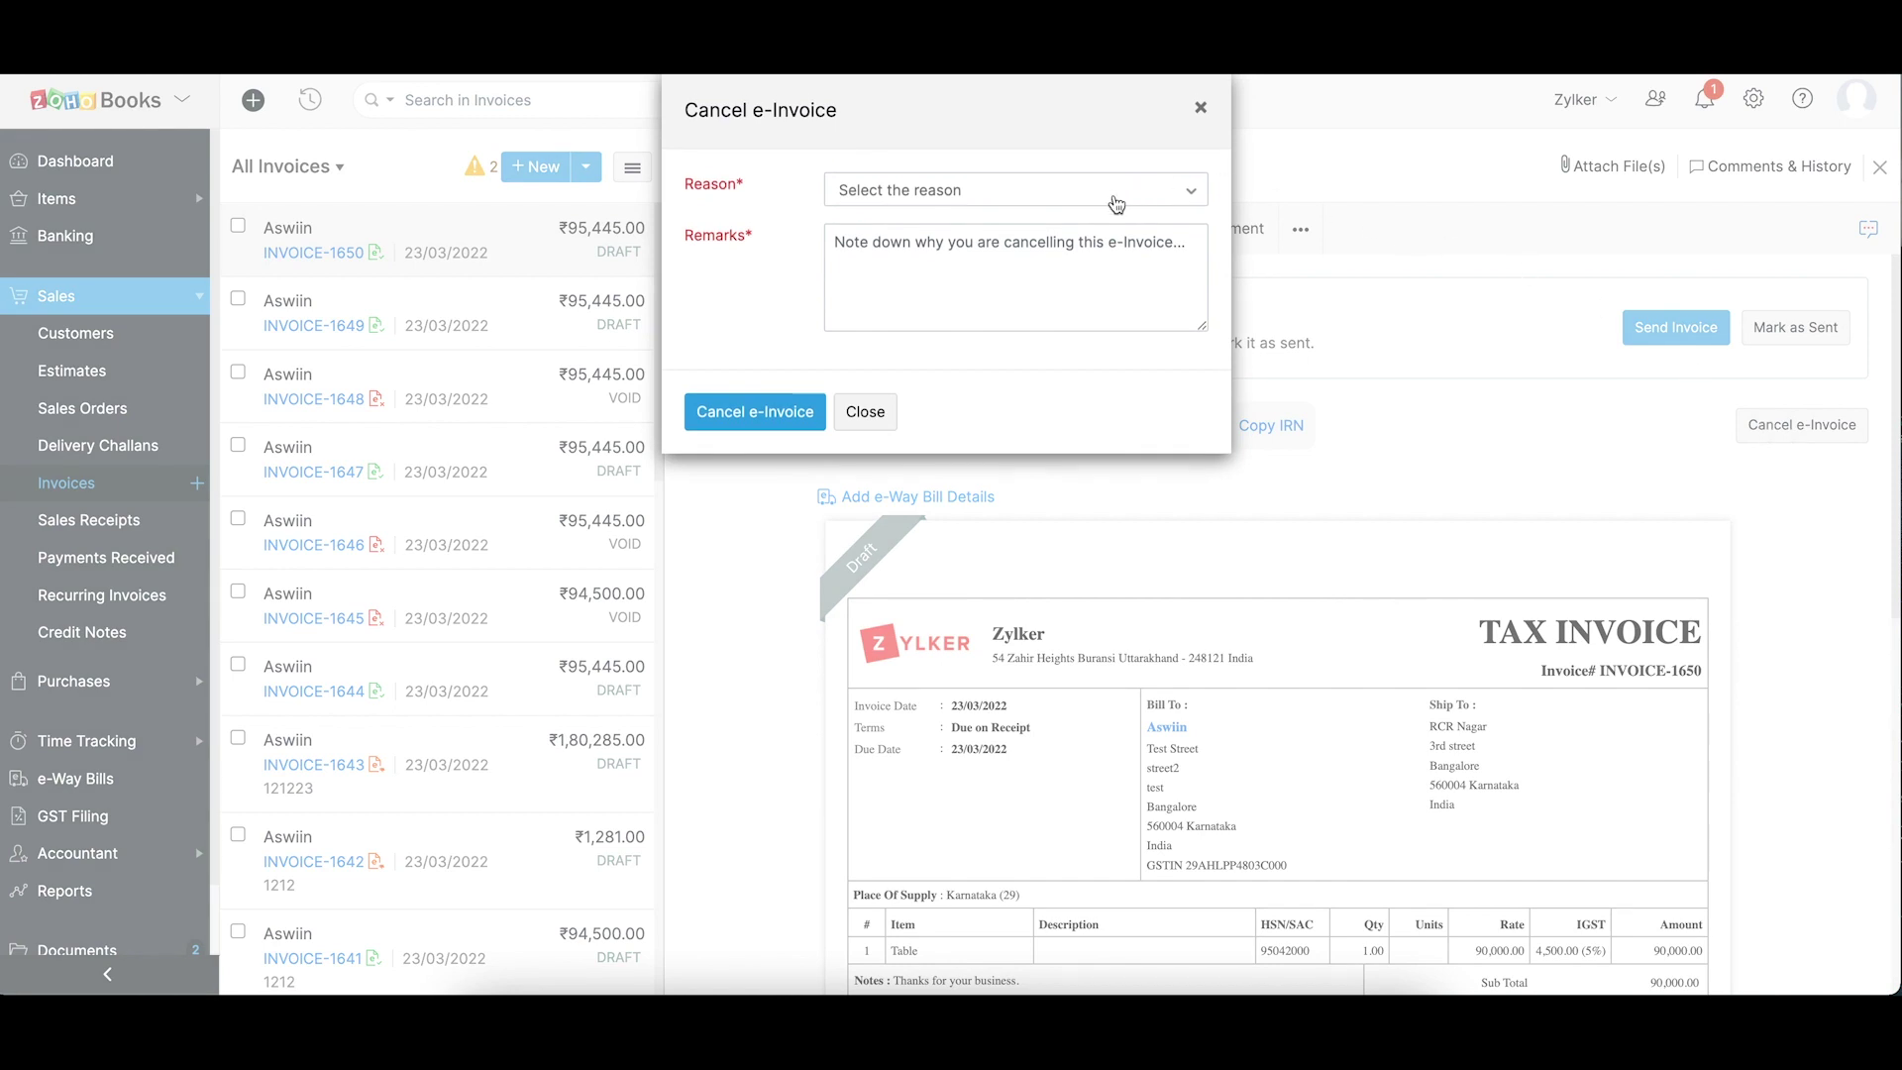
click(1046, 204)
click(1035, 304)
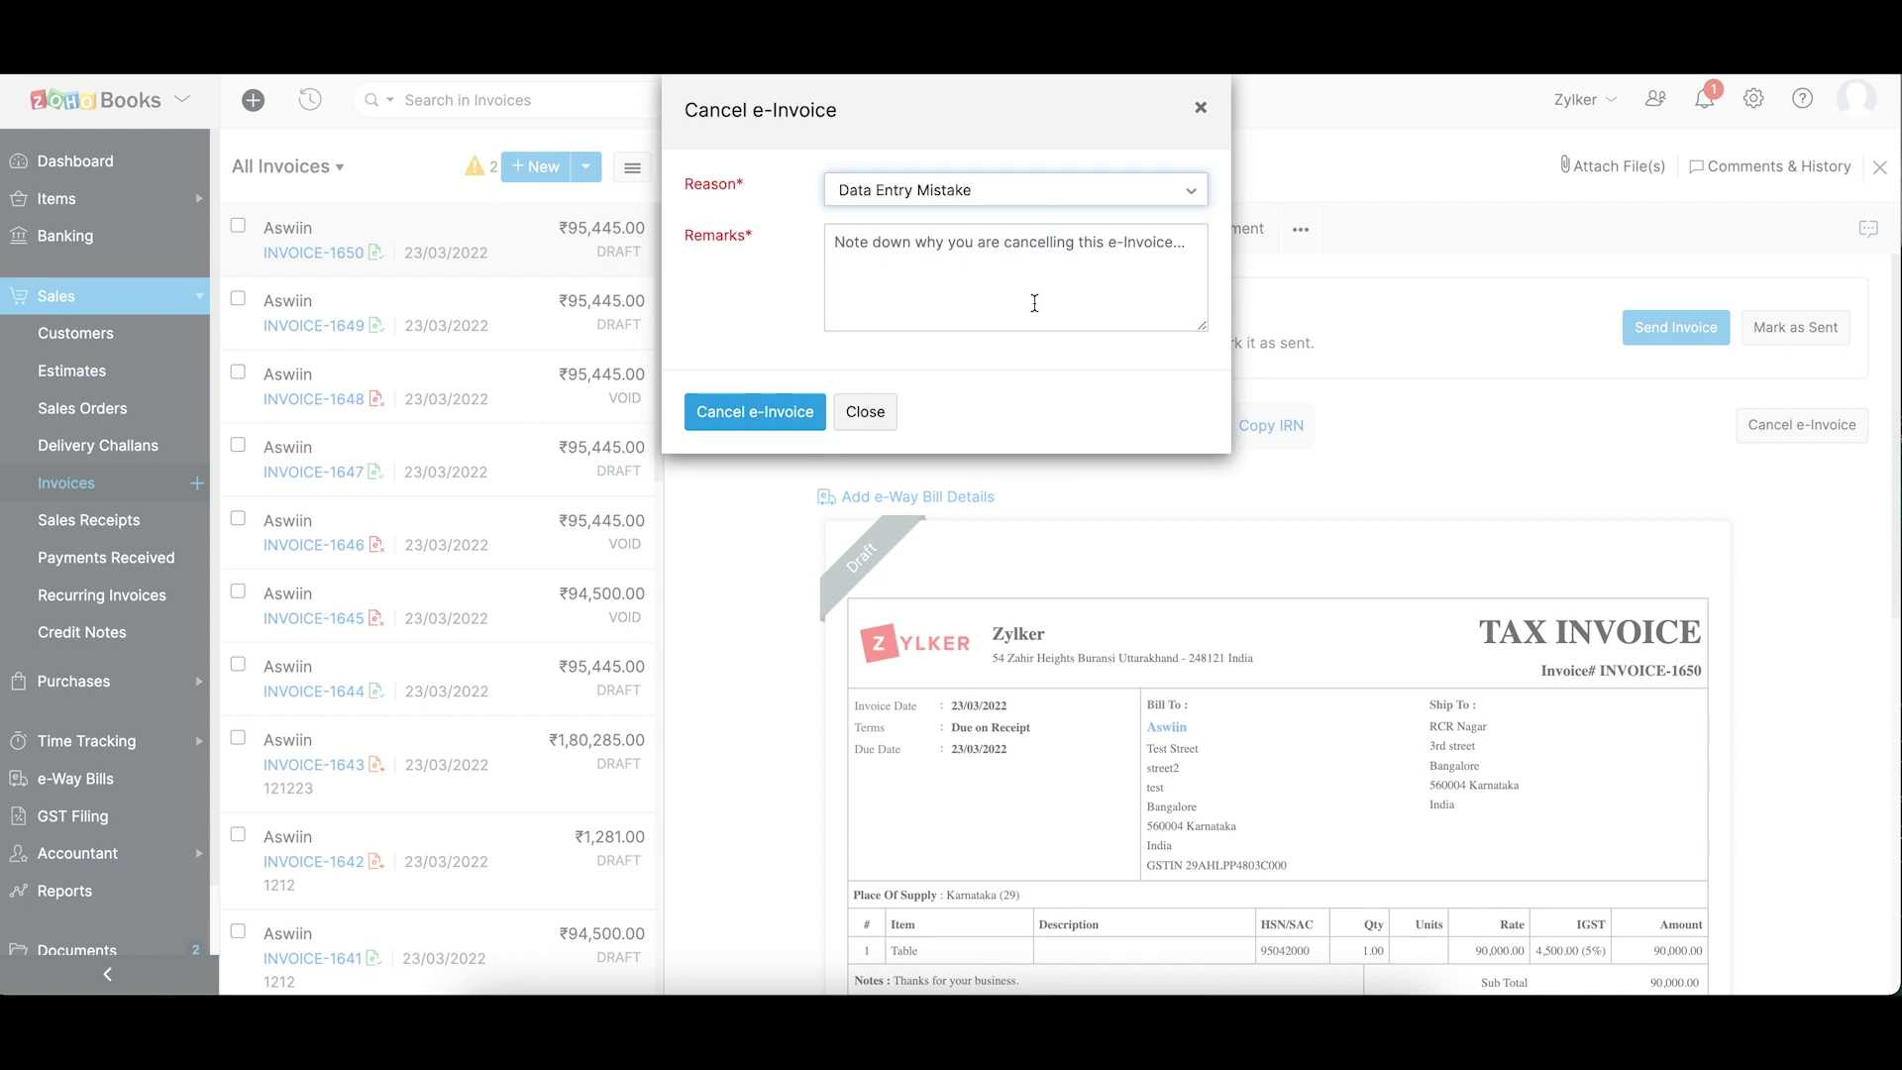
click(1020, 268)
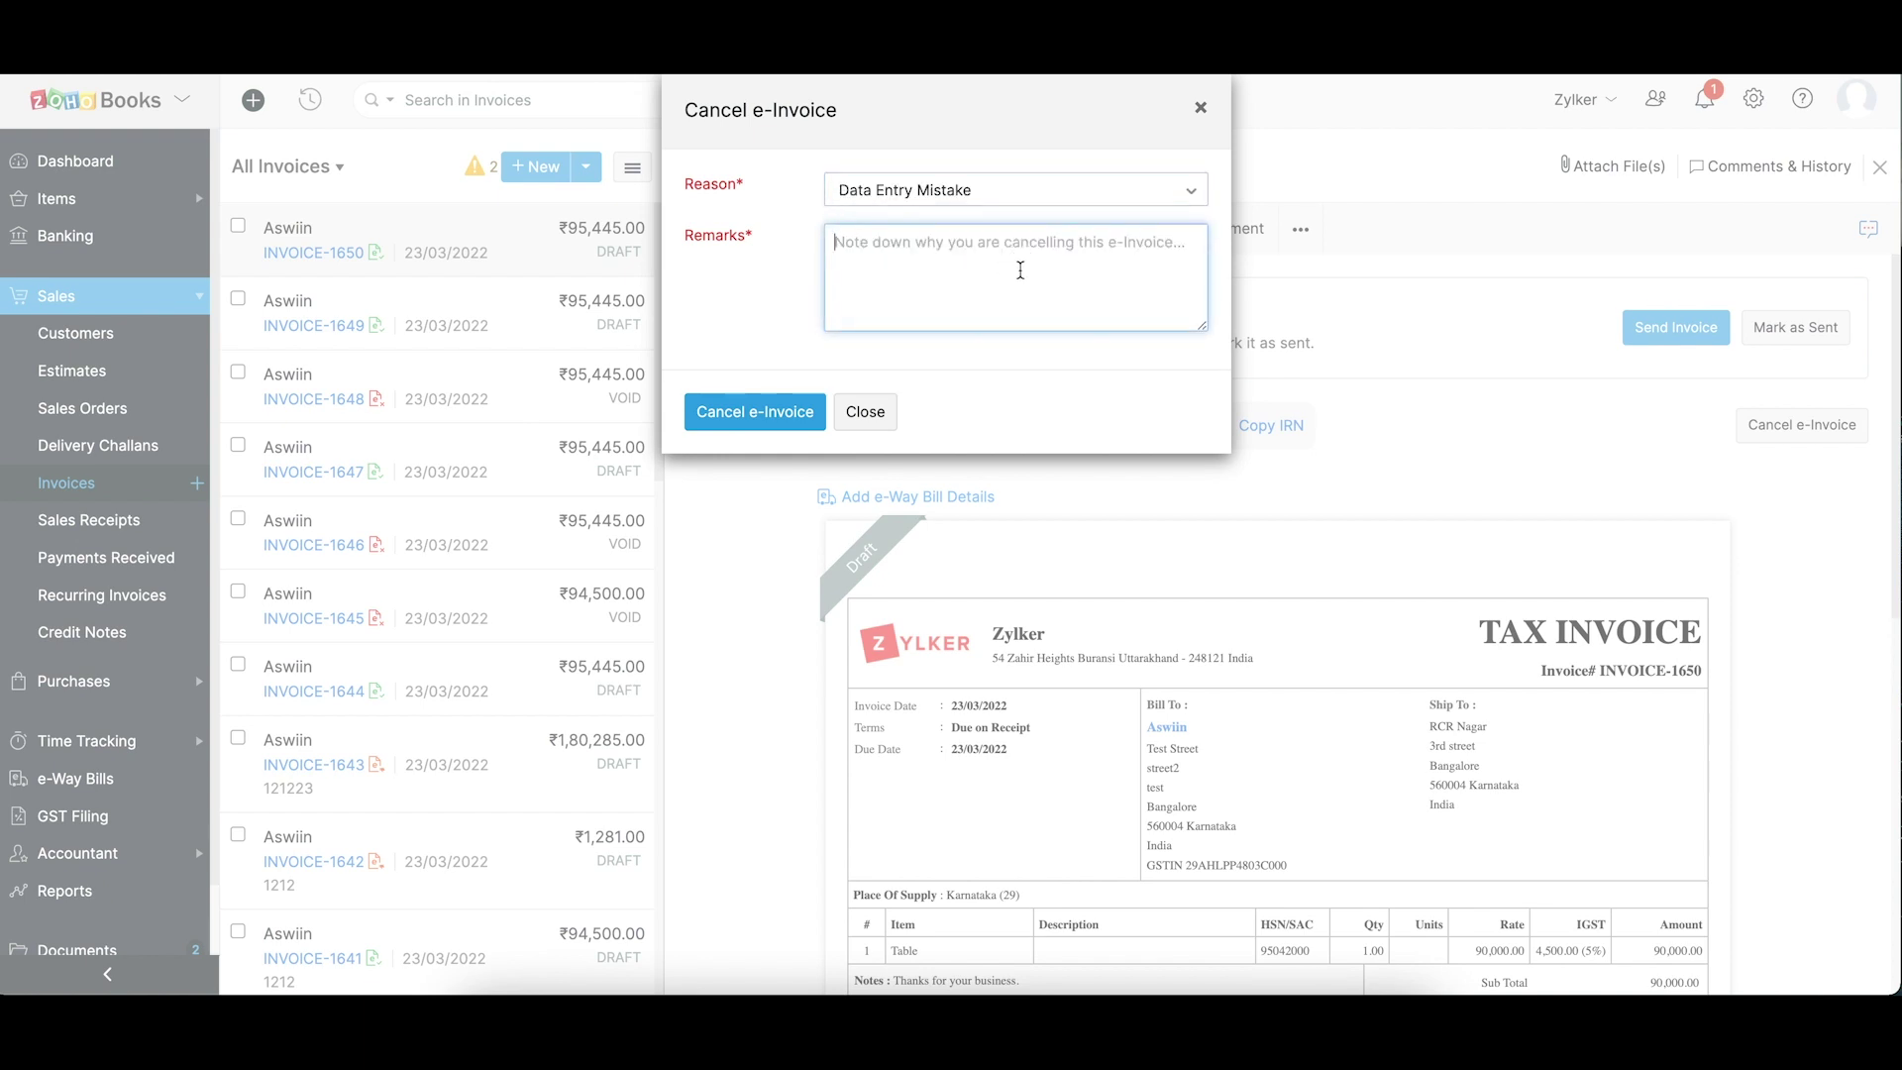
text(Date)
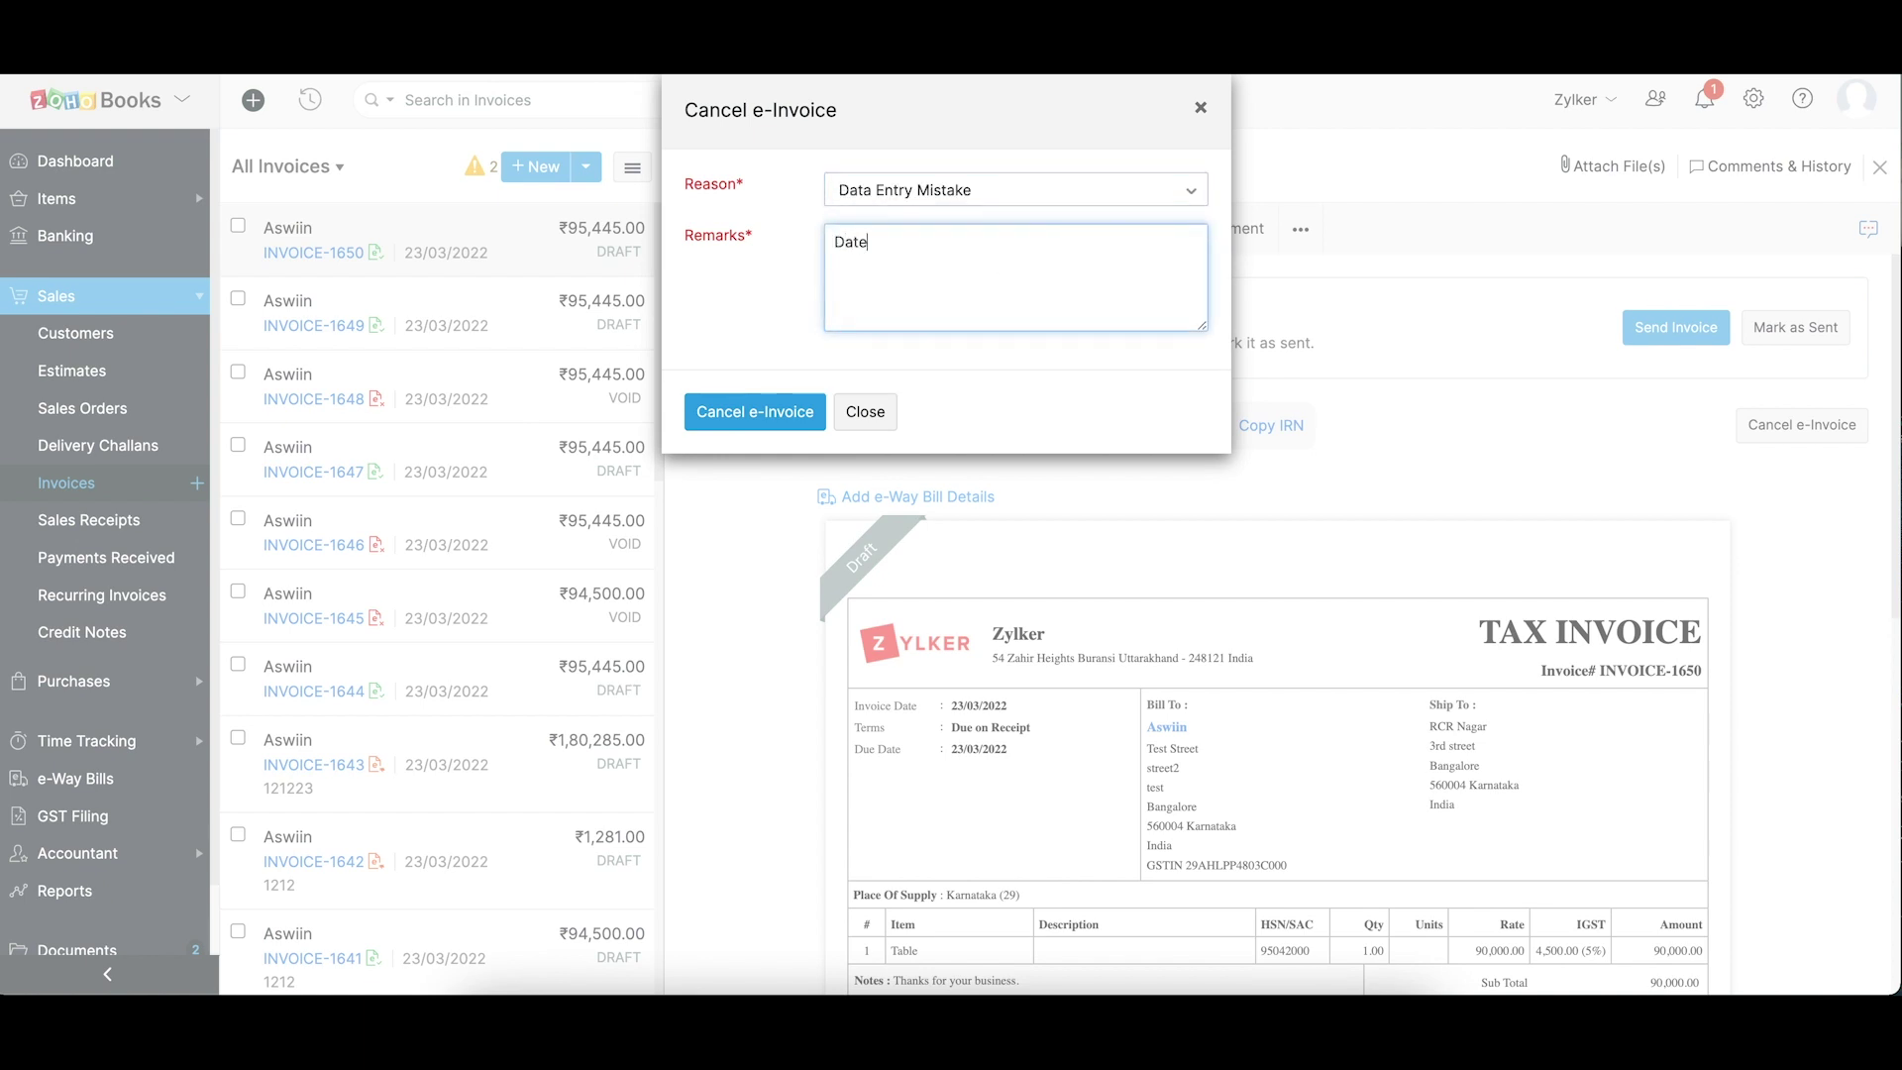
text( mistake)
click(778, 416)
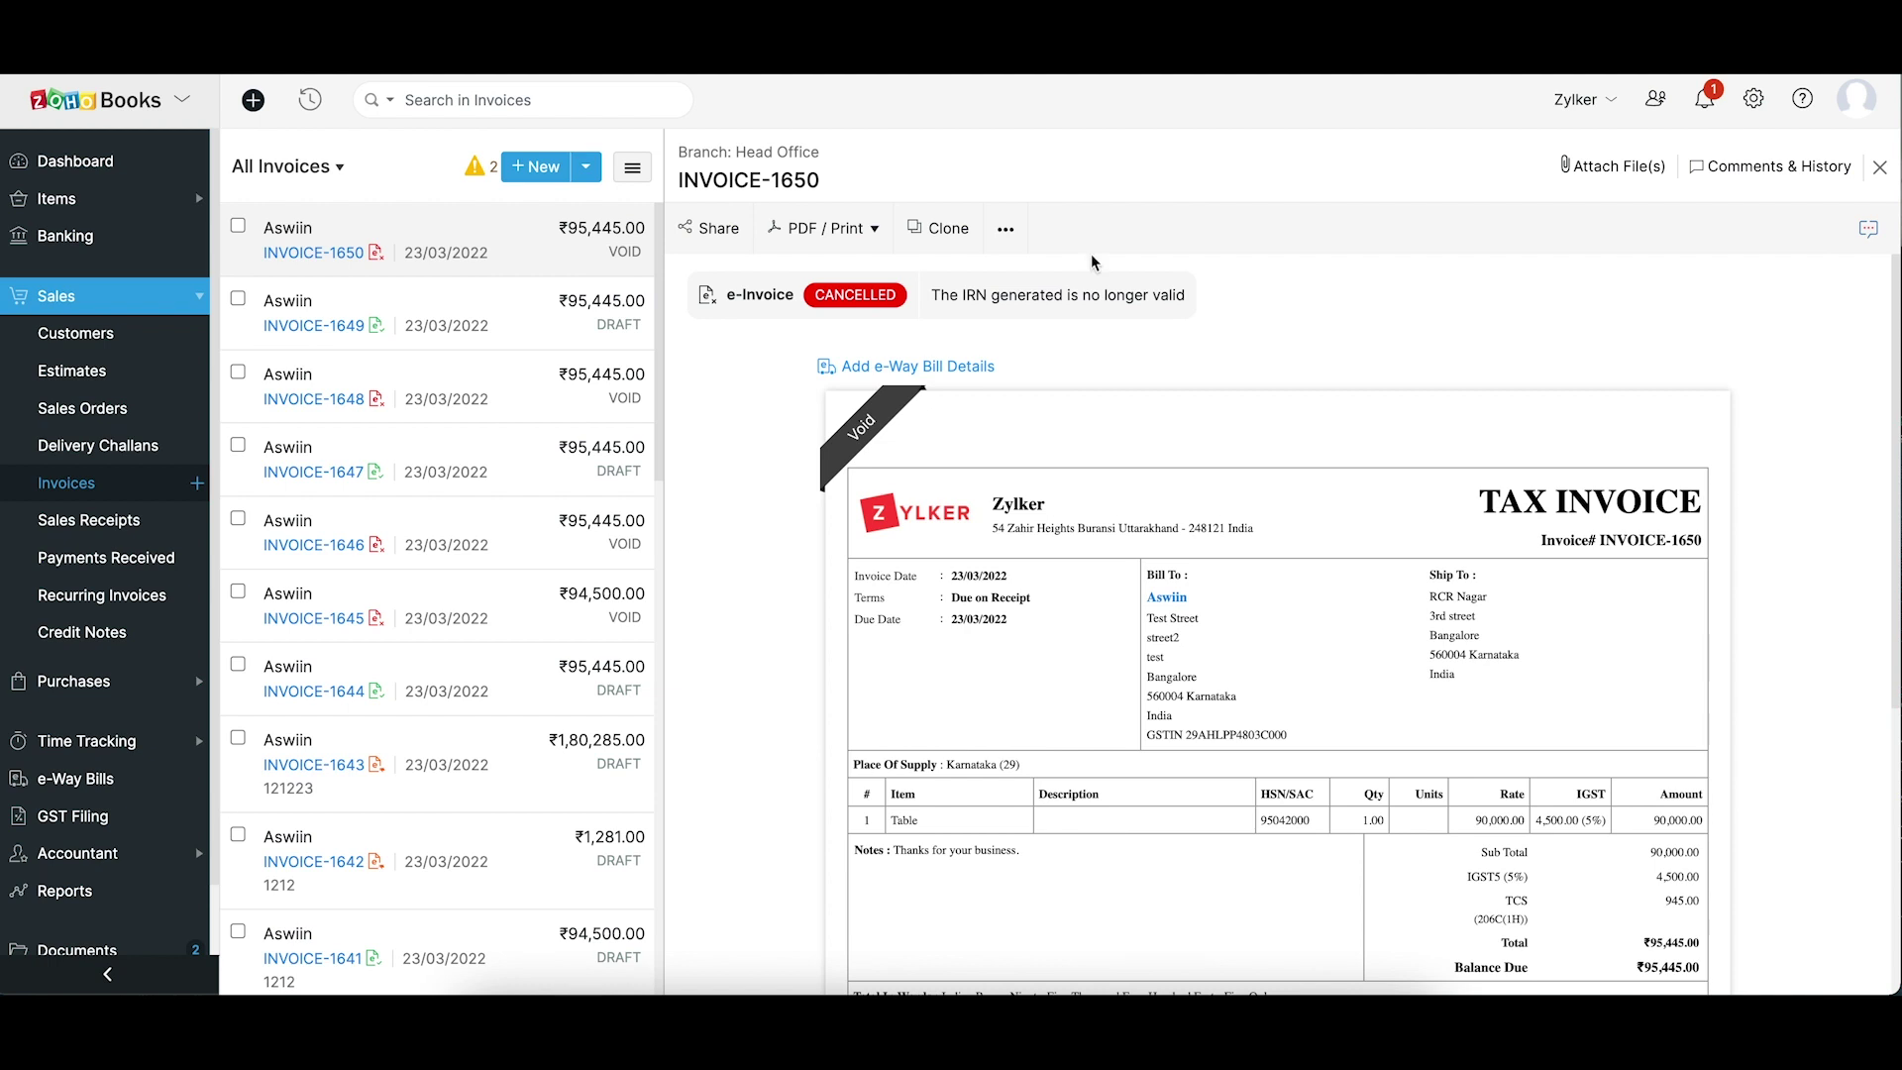
click(578, 341)
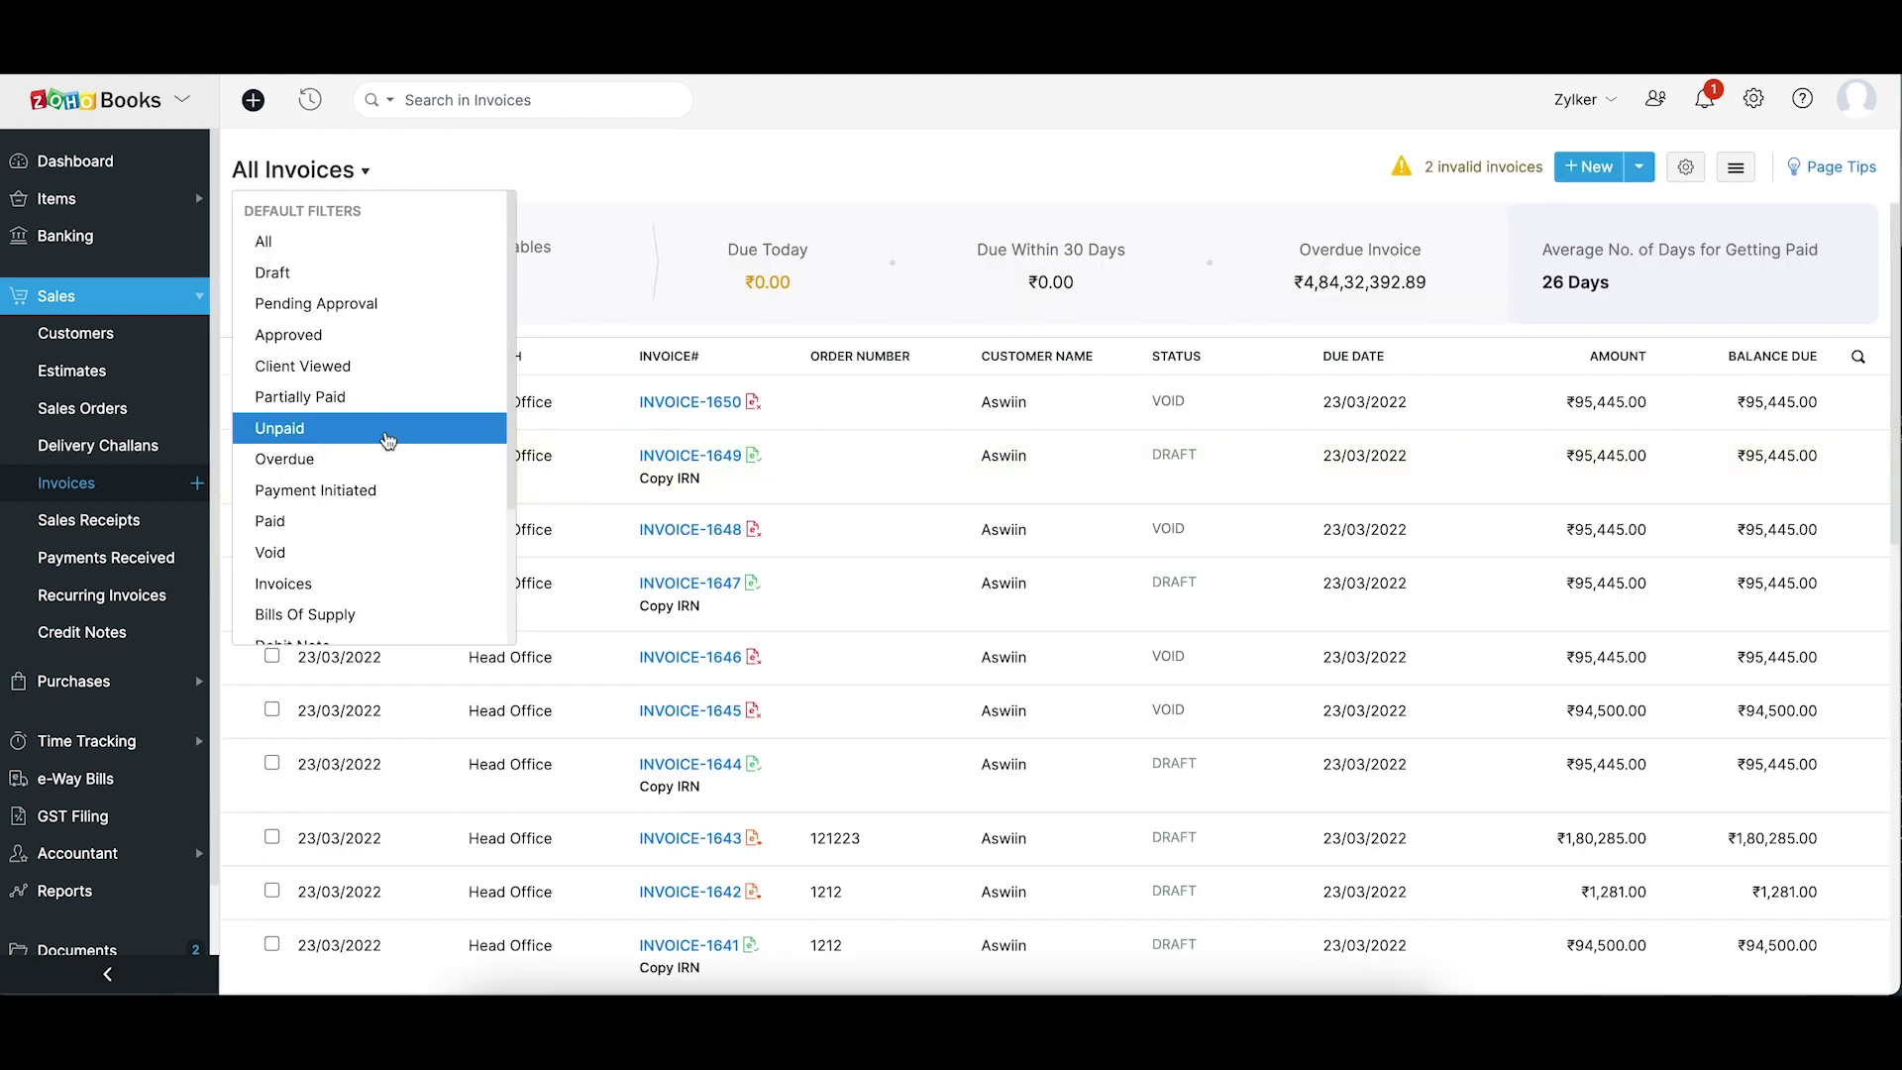
Switch the invoice view to Pushed for e-Invoicing, then to Yet-to-be pushed for e-Invoicing
scroll(387, 436, down, 1)
scroll(388, 441, down, 2)
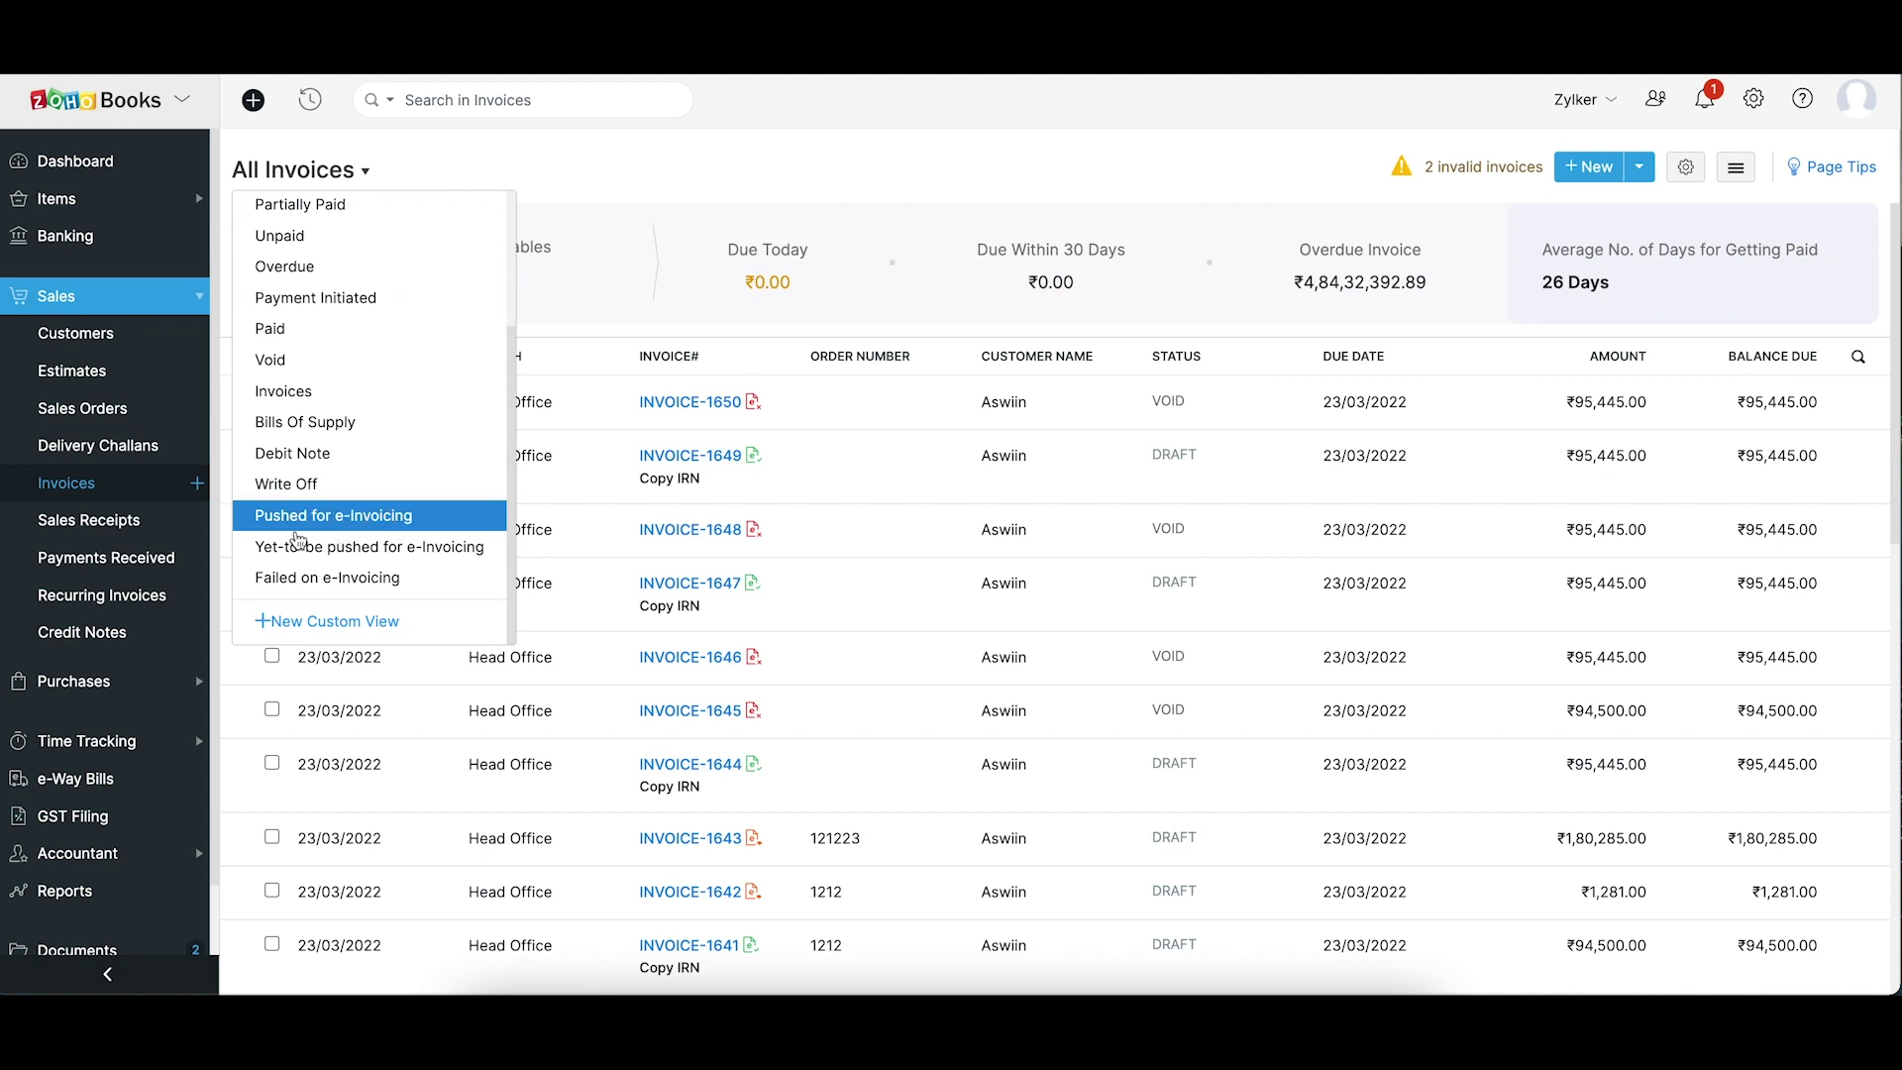
click(360, 517)
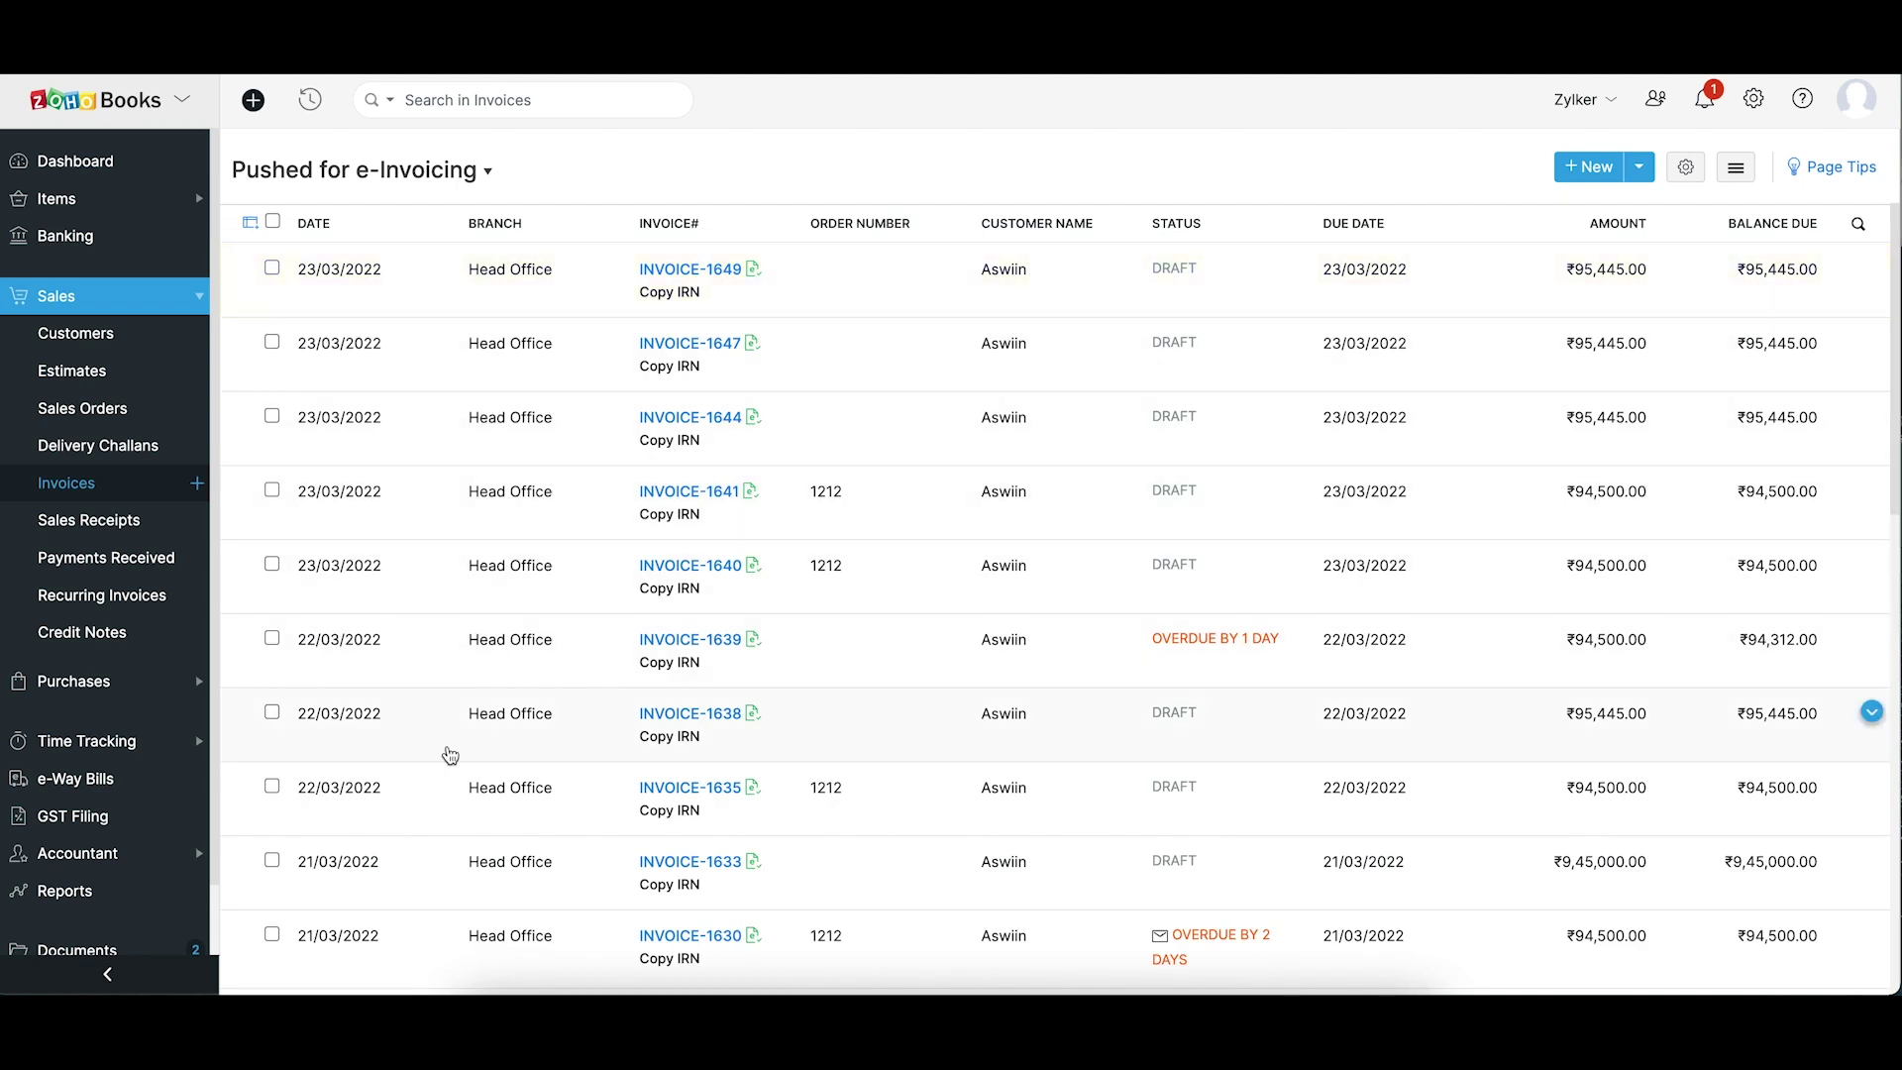
scroll(448, 753, down, 5)
scroll(448, 753, up, 5)
click(369, 173)
click(370, 551)
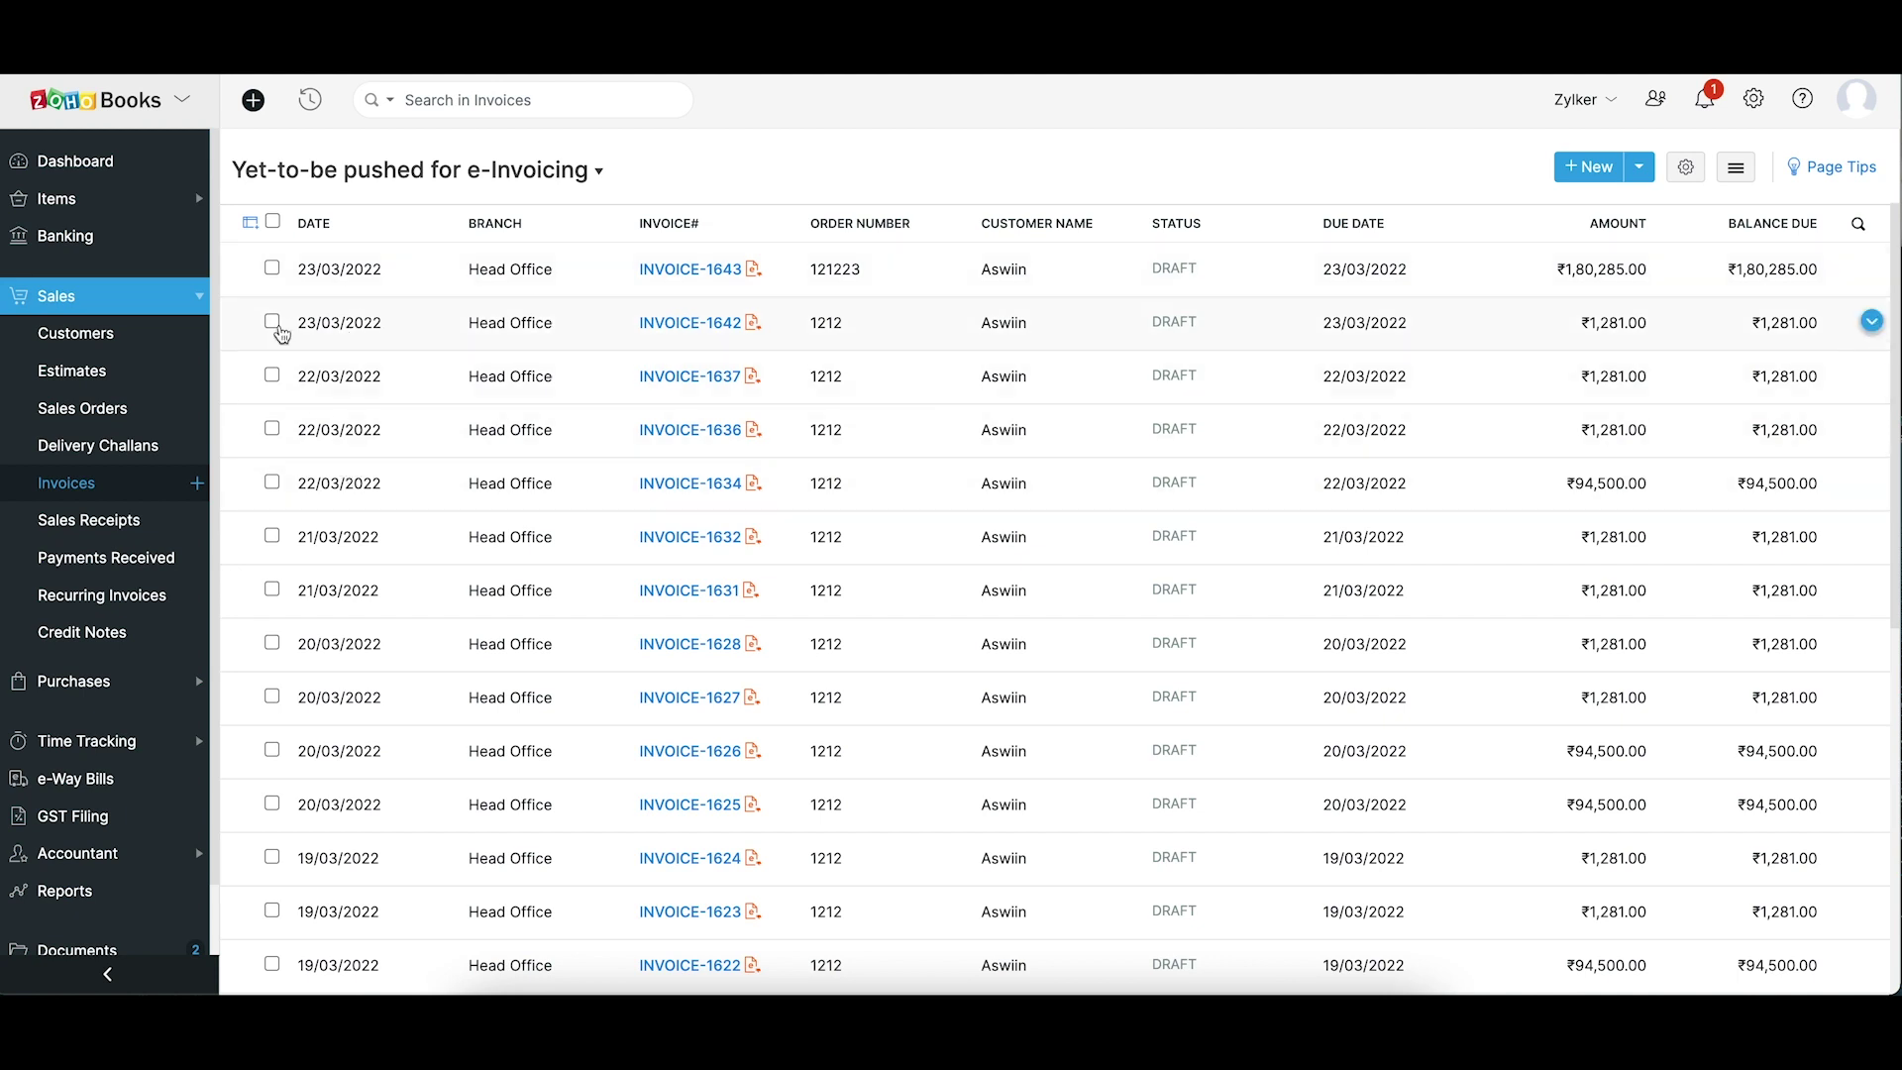
Push three selected yet-to-be-pushed invoices, including INVOICE-1637, to the IRP in bulk
click(273, 275)
click(252, 325)
click(251, 377)
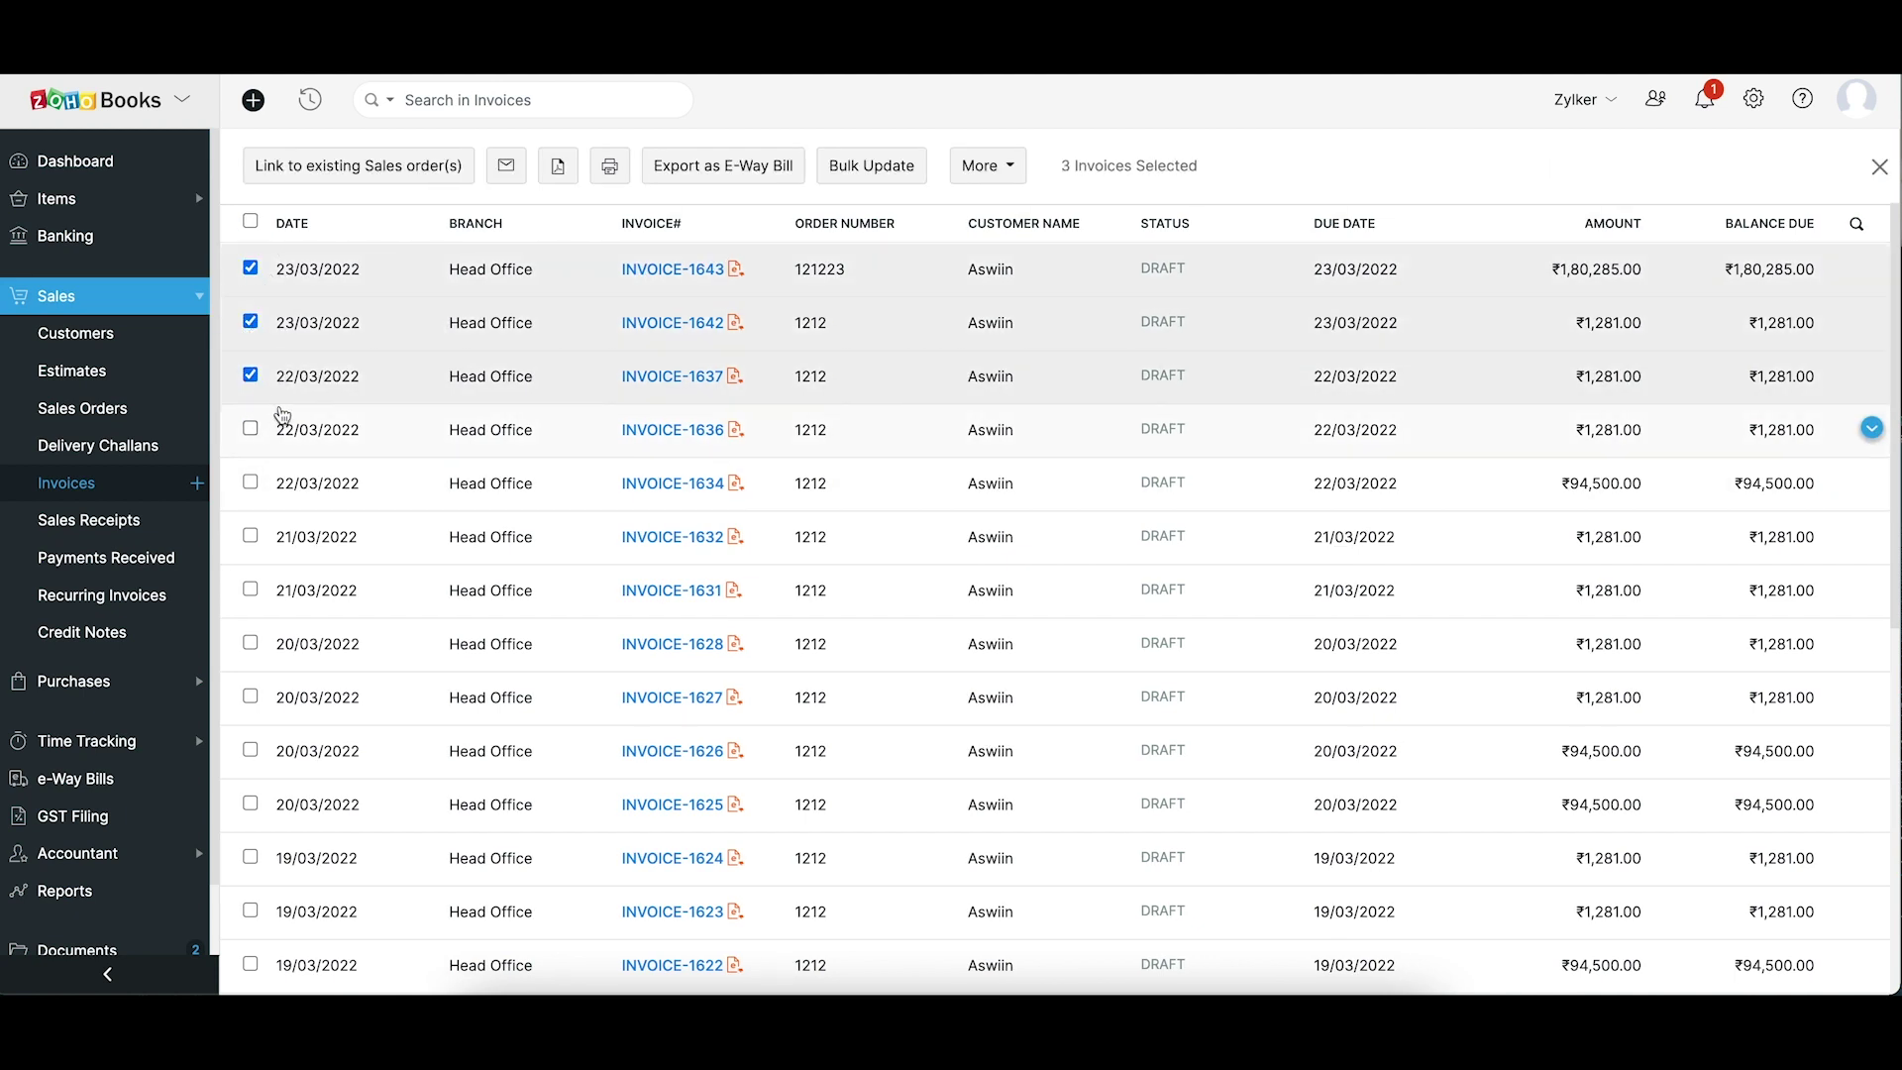
click(969, 179)
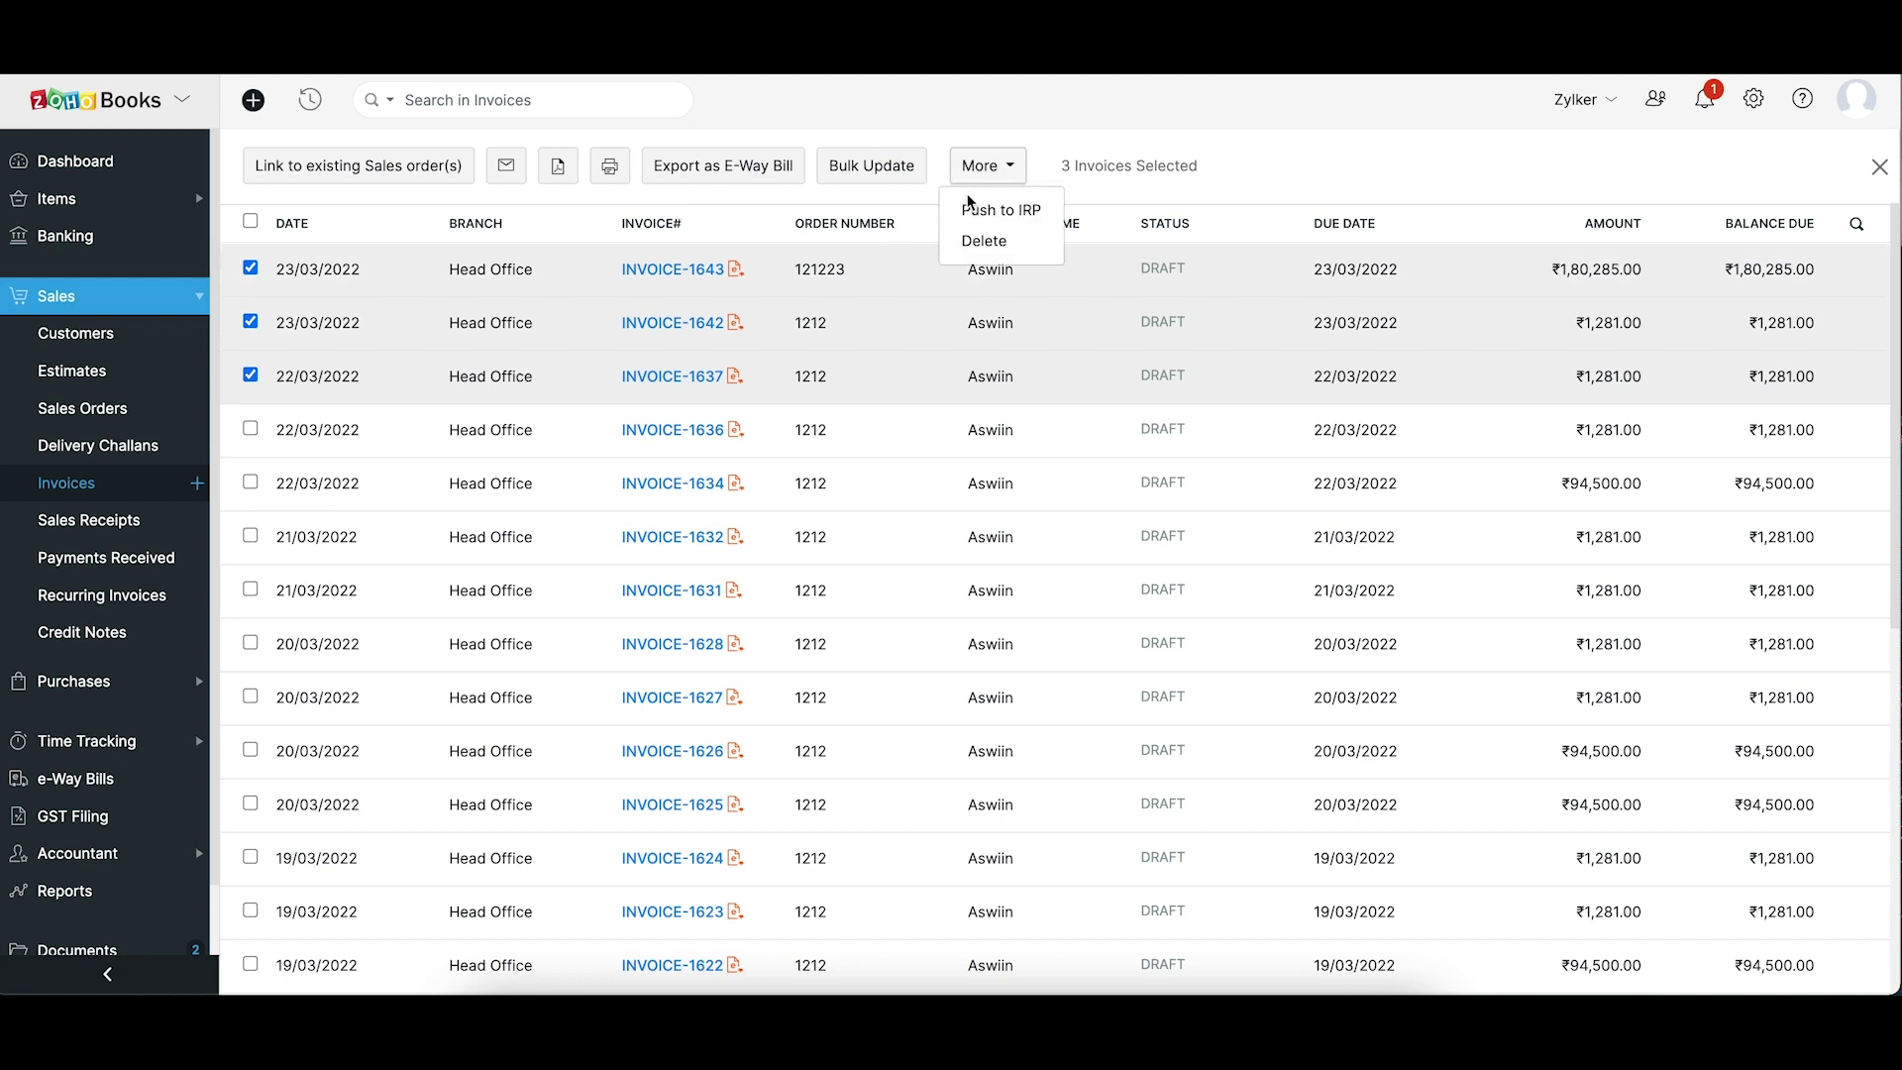
click(972, 208)
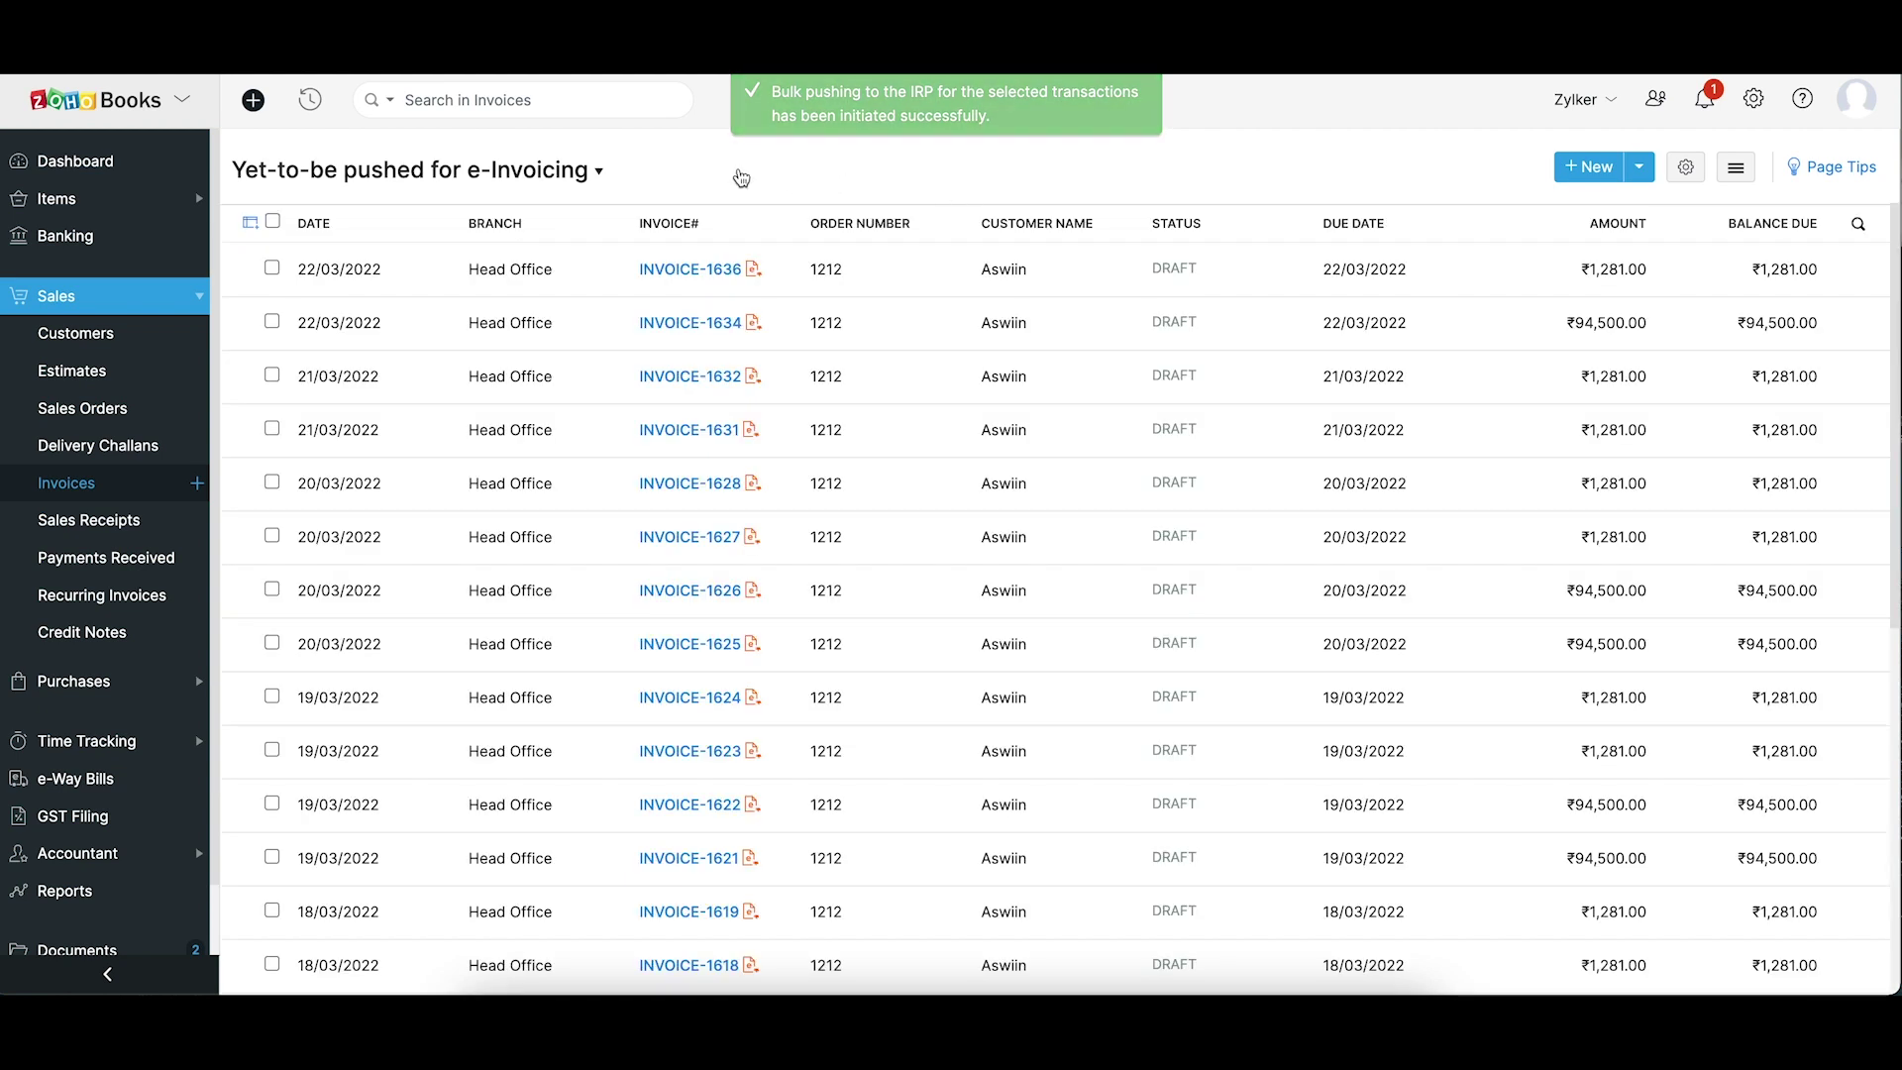
Filter the list to Failed on e-Invoicing and read an invoice's IRP error
click(599, 174)
scroll(376, 490, down, 3)
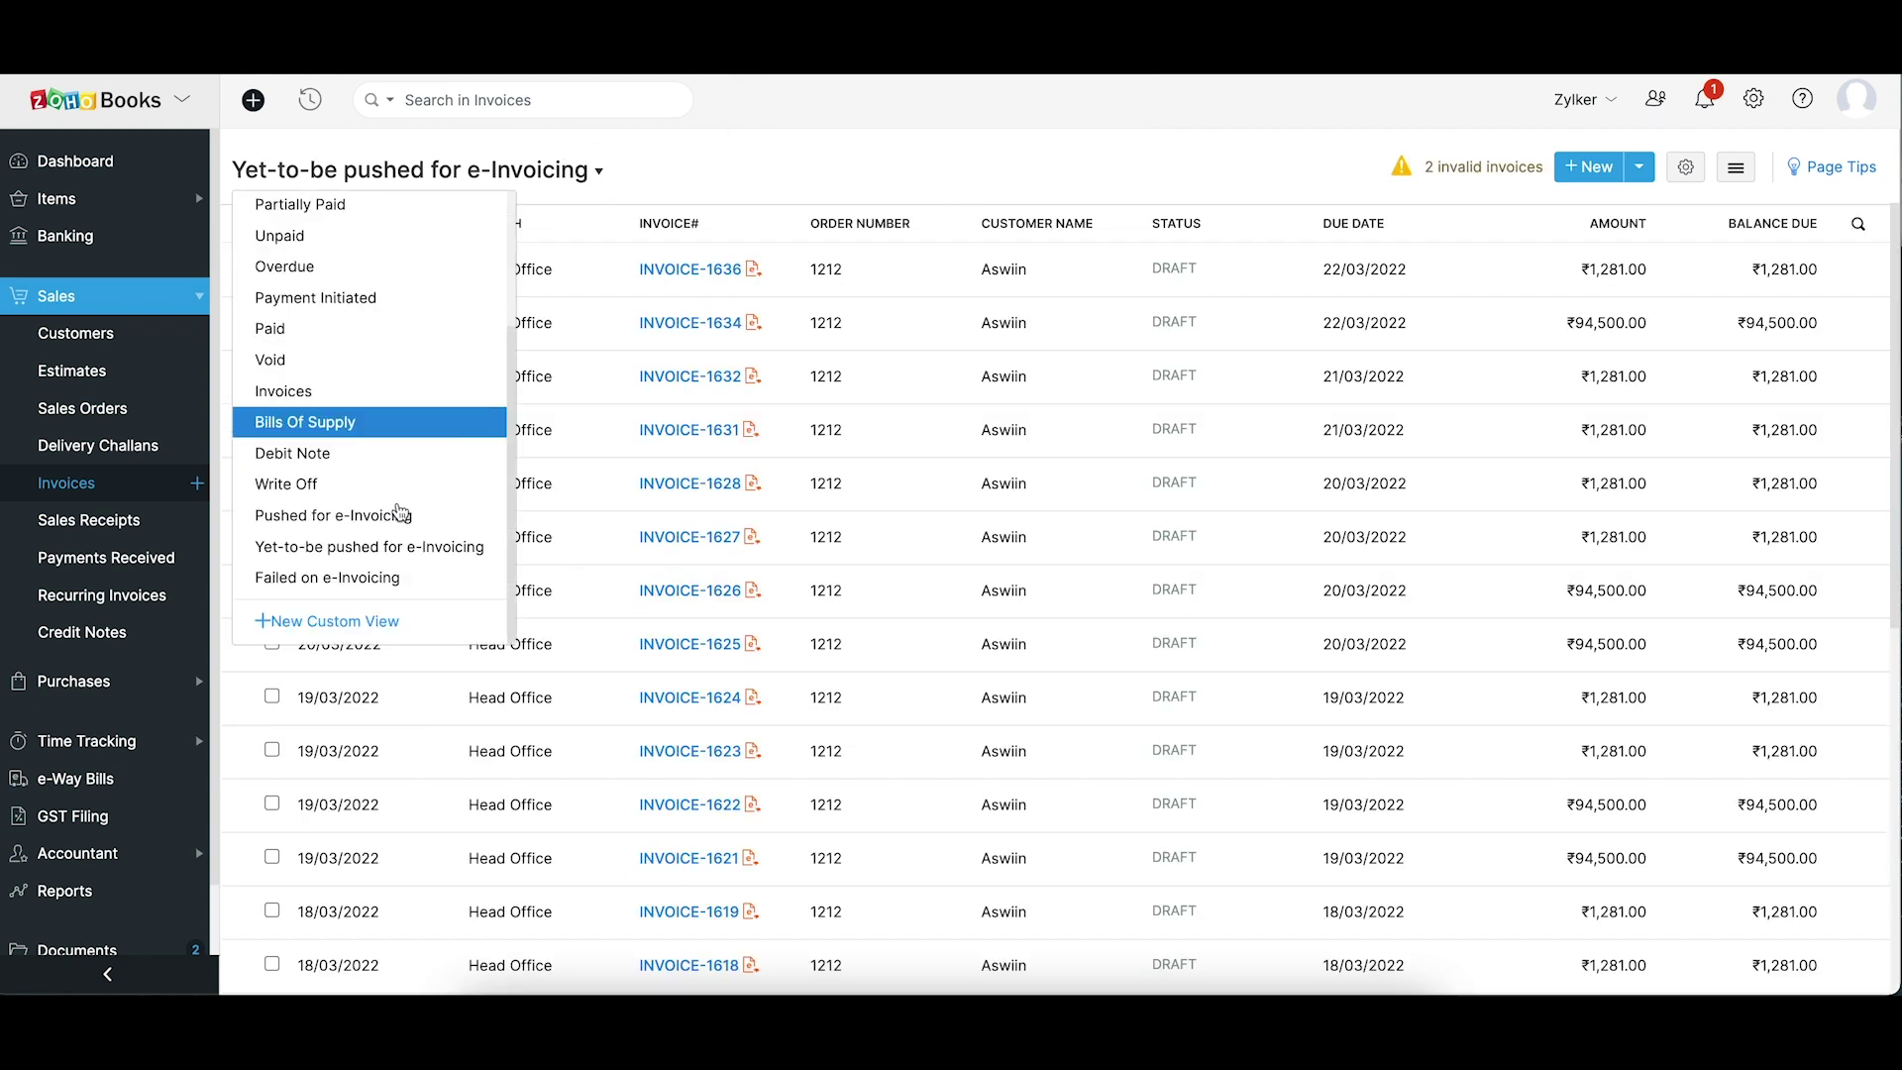
click(390, 580)
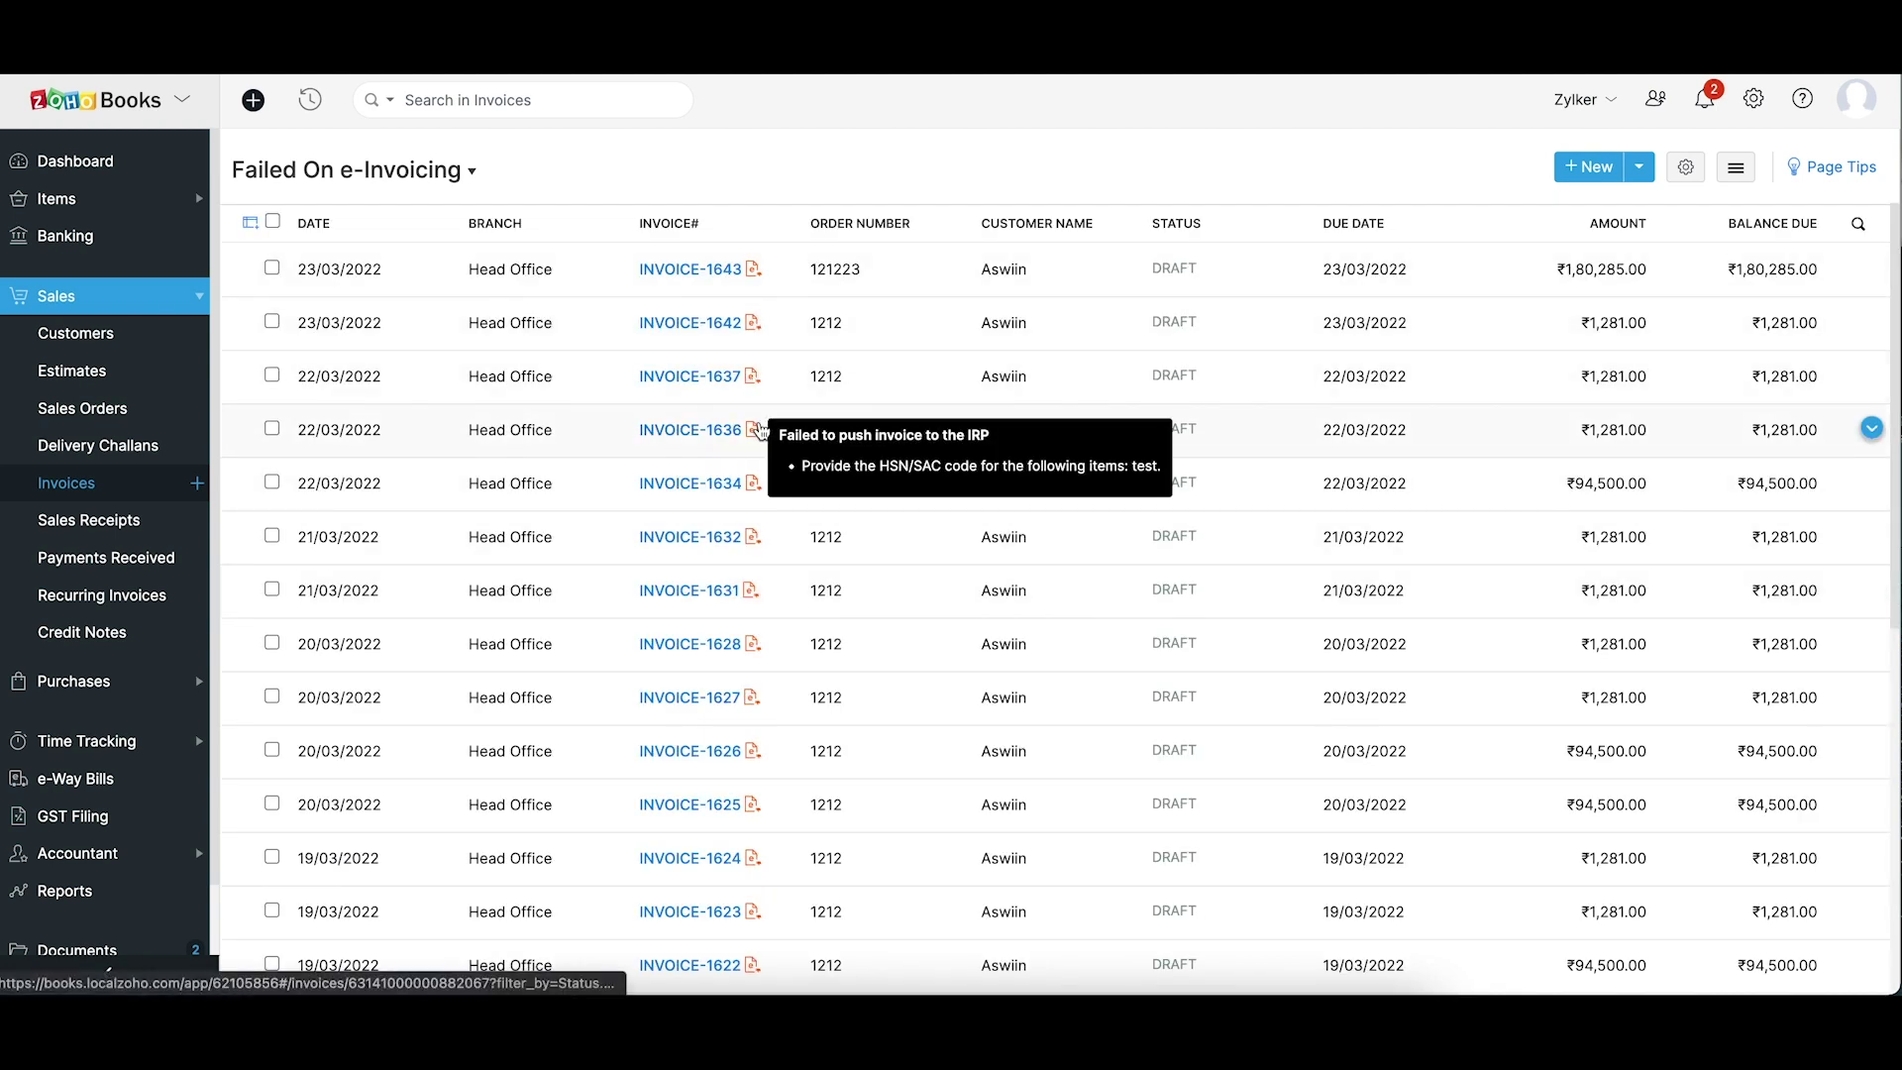
mouse_move(763, 548)
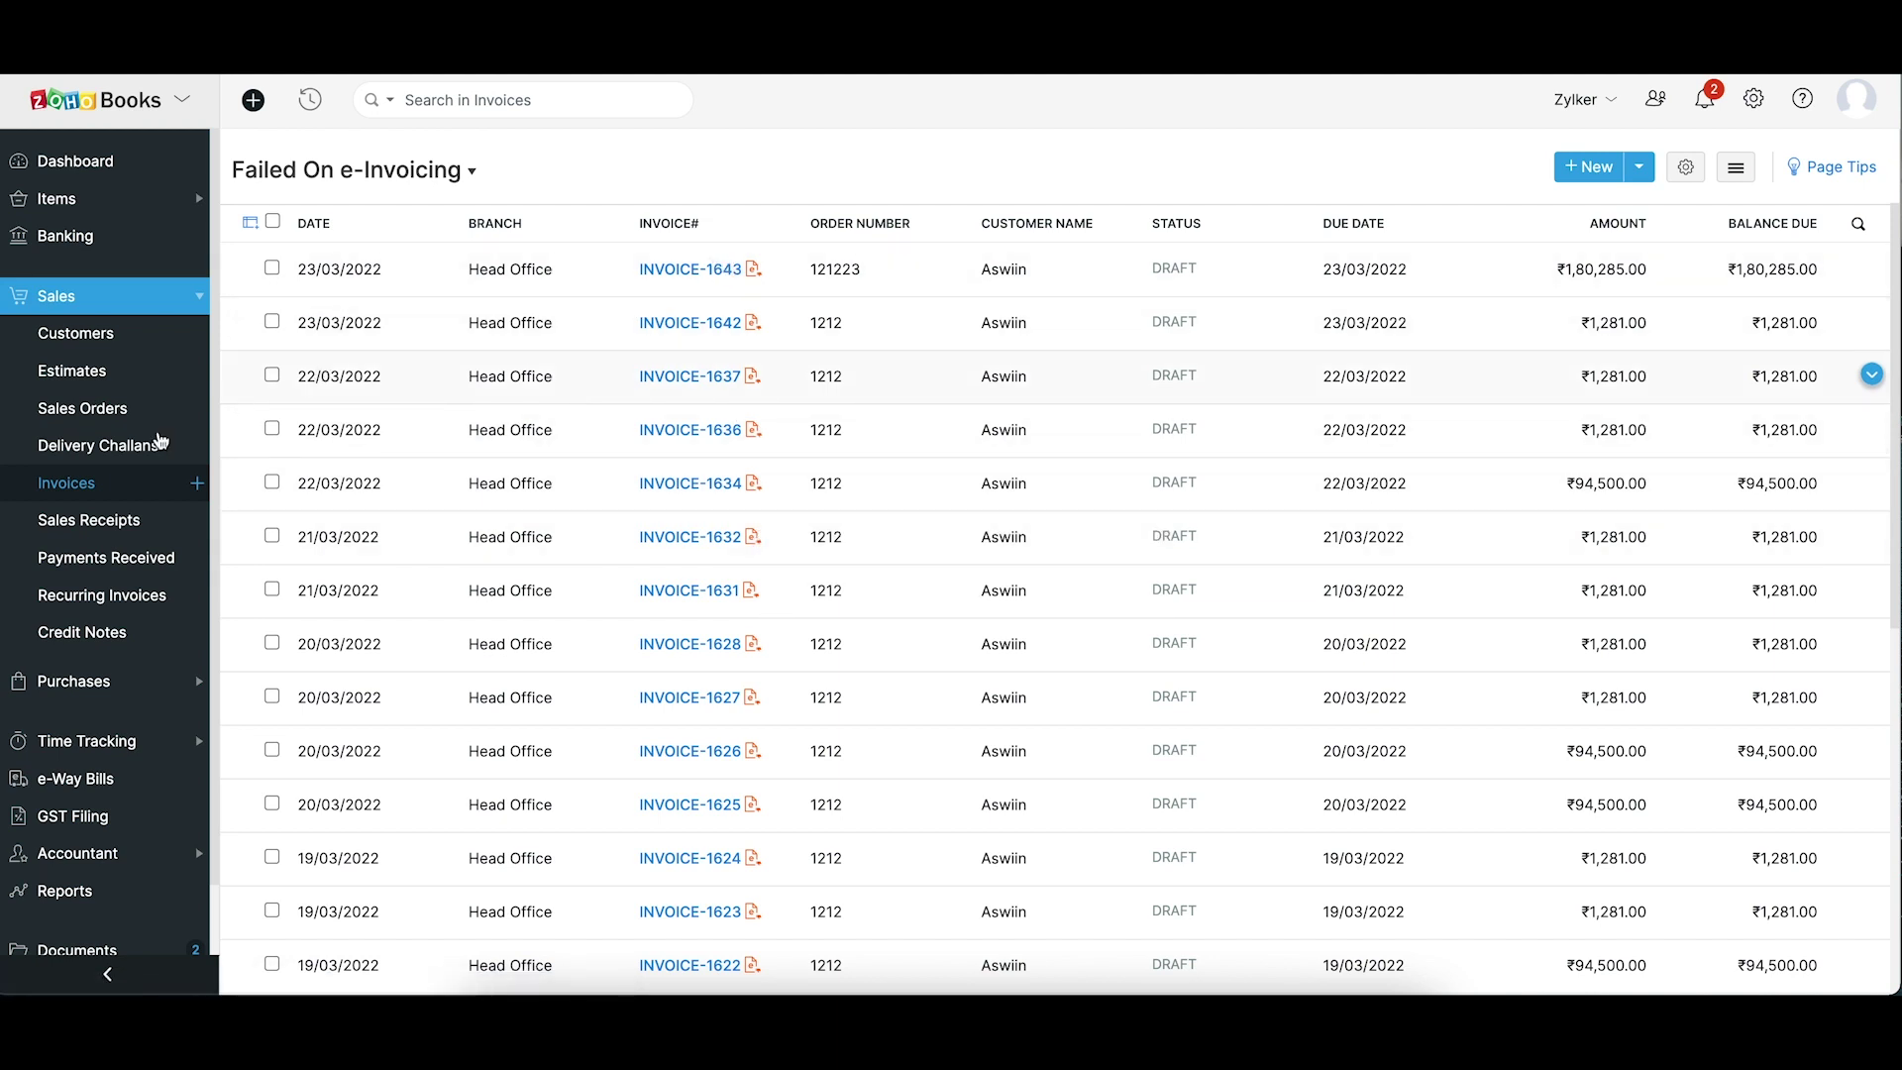
click(97, 503)
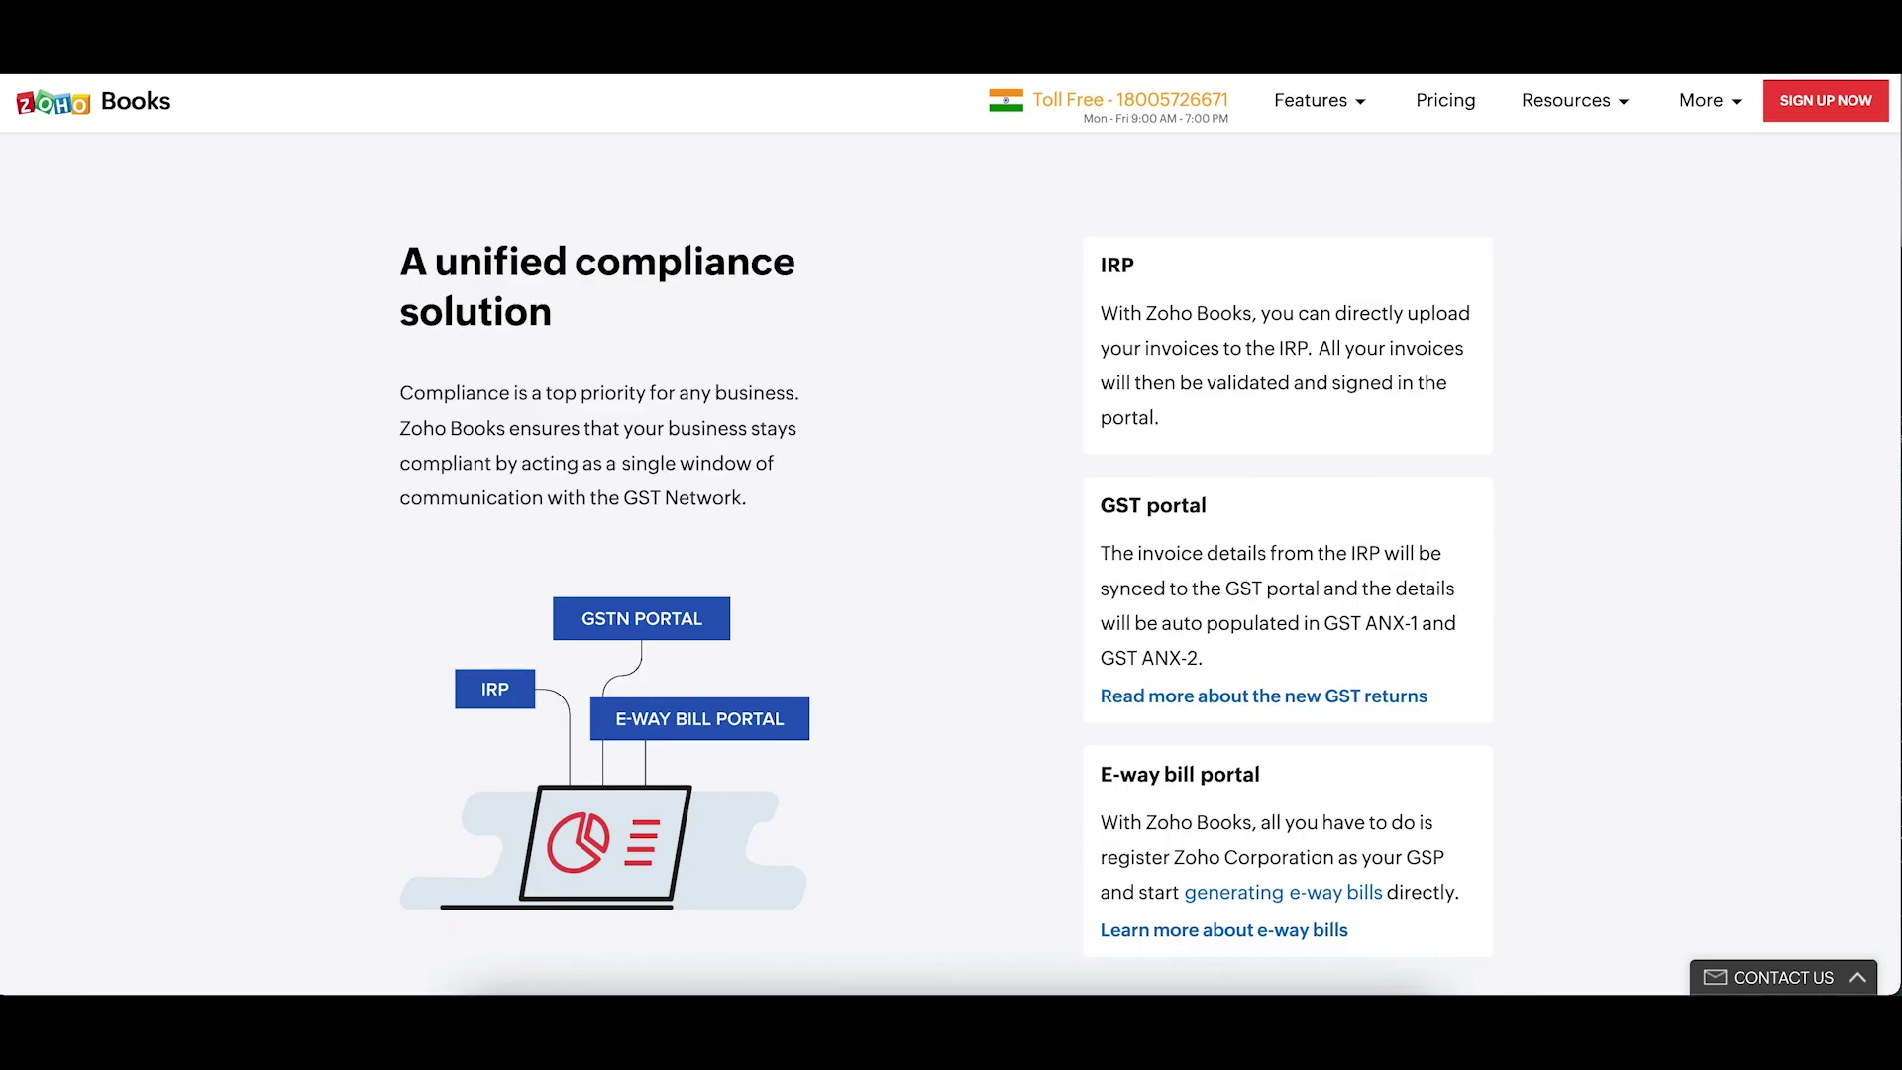
Scroll the website's e-invoicing steps and audit trail page down to the Activity Logs preview
scroll(675, 565, down, 10)
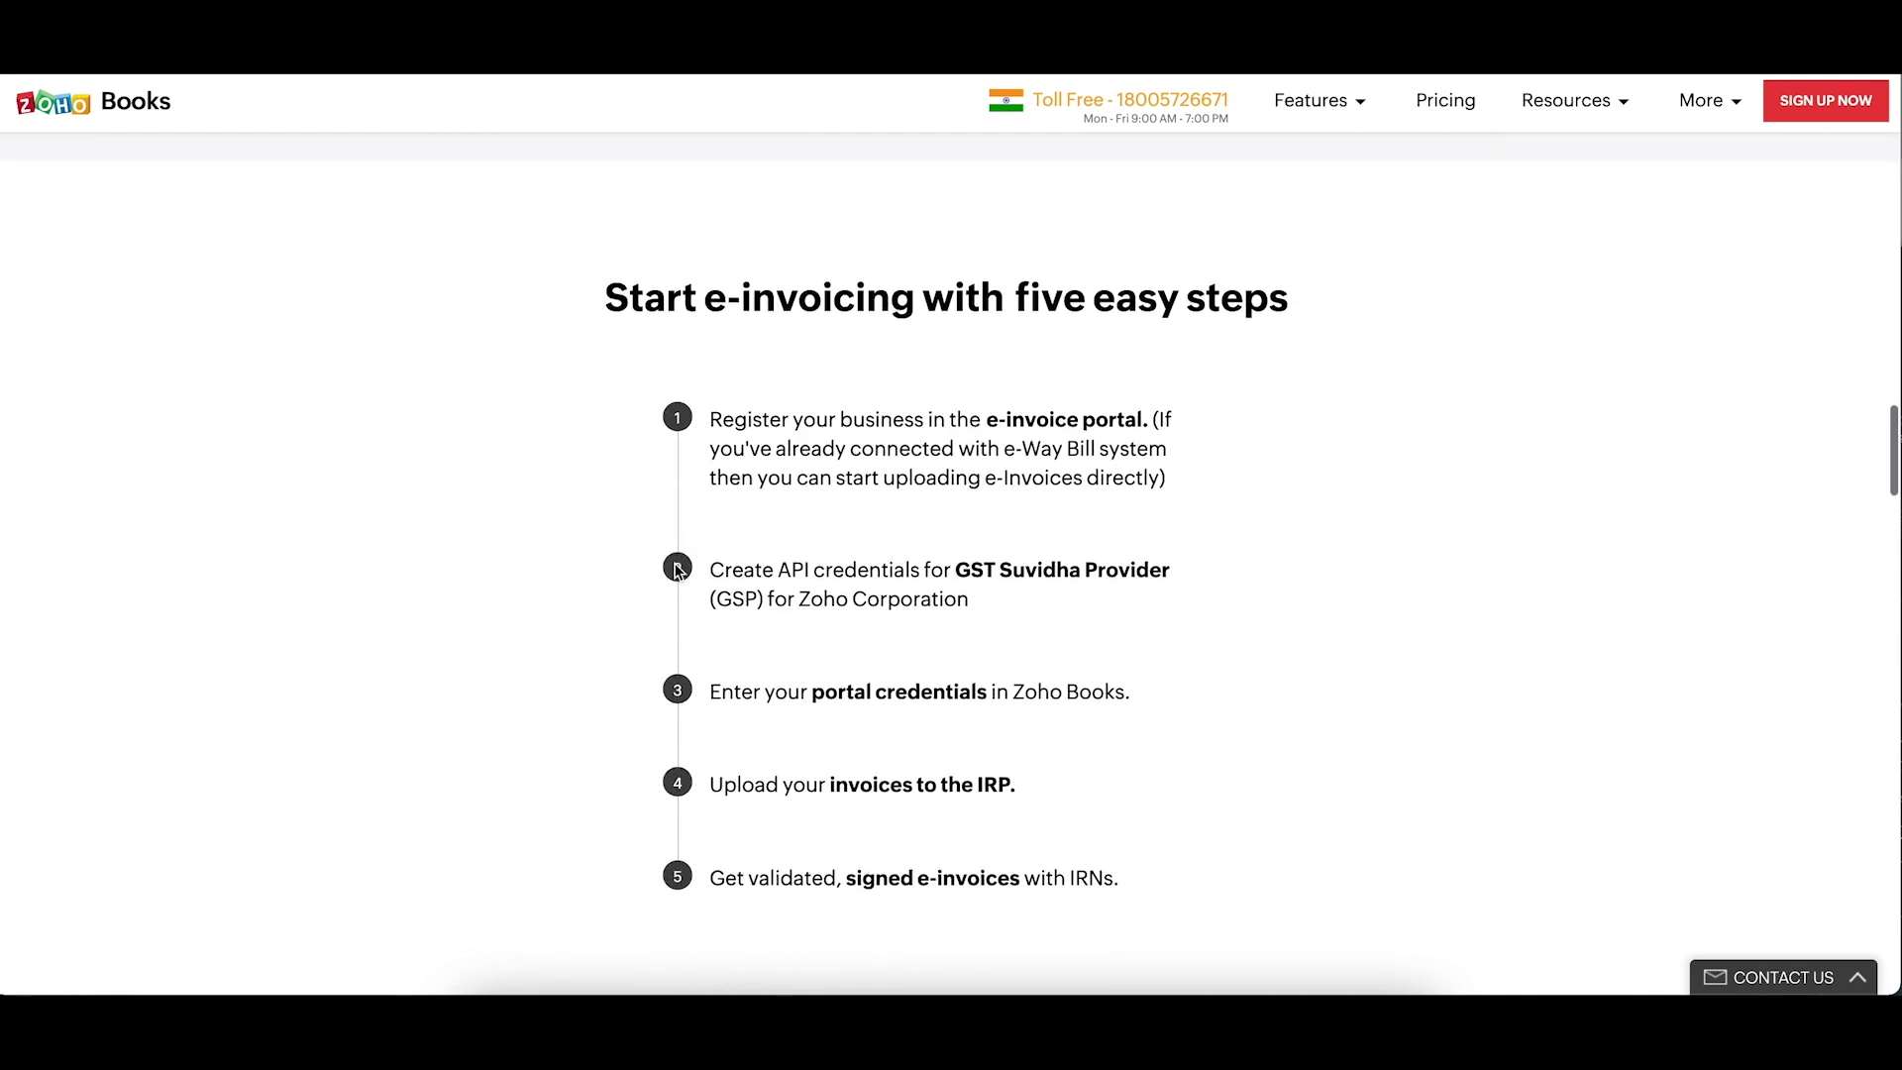
scroll(675, 572, up, 1)
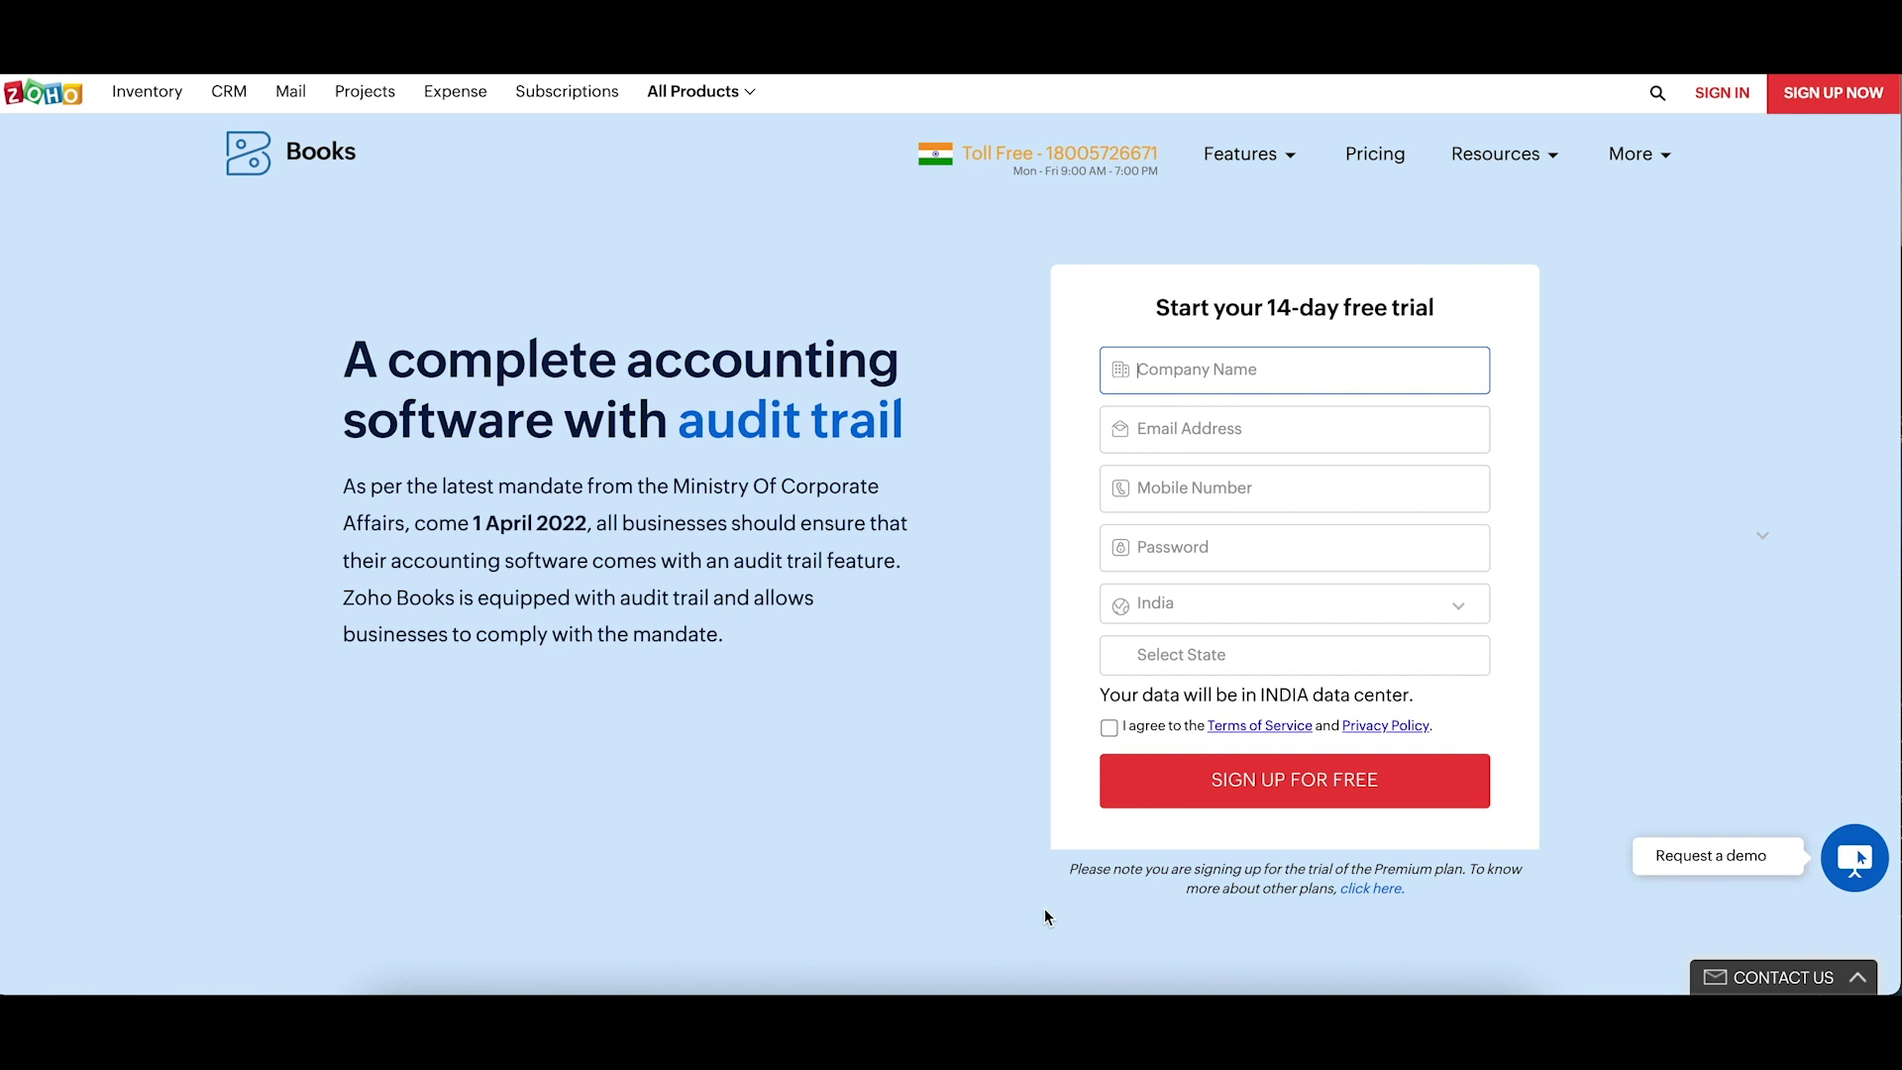
scroll(1044, 907, down, 3)
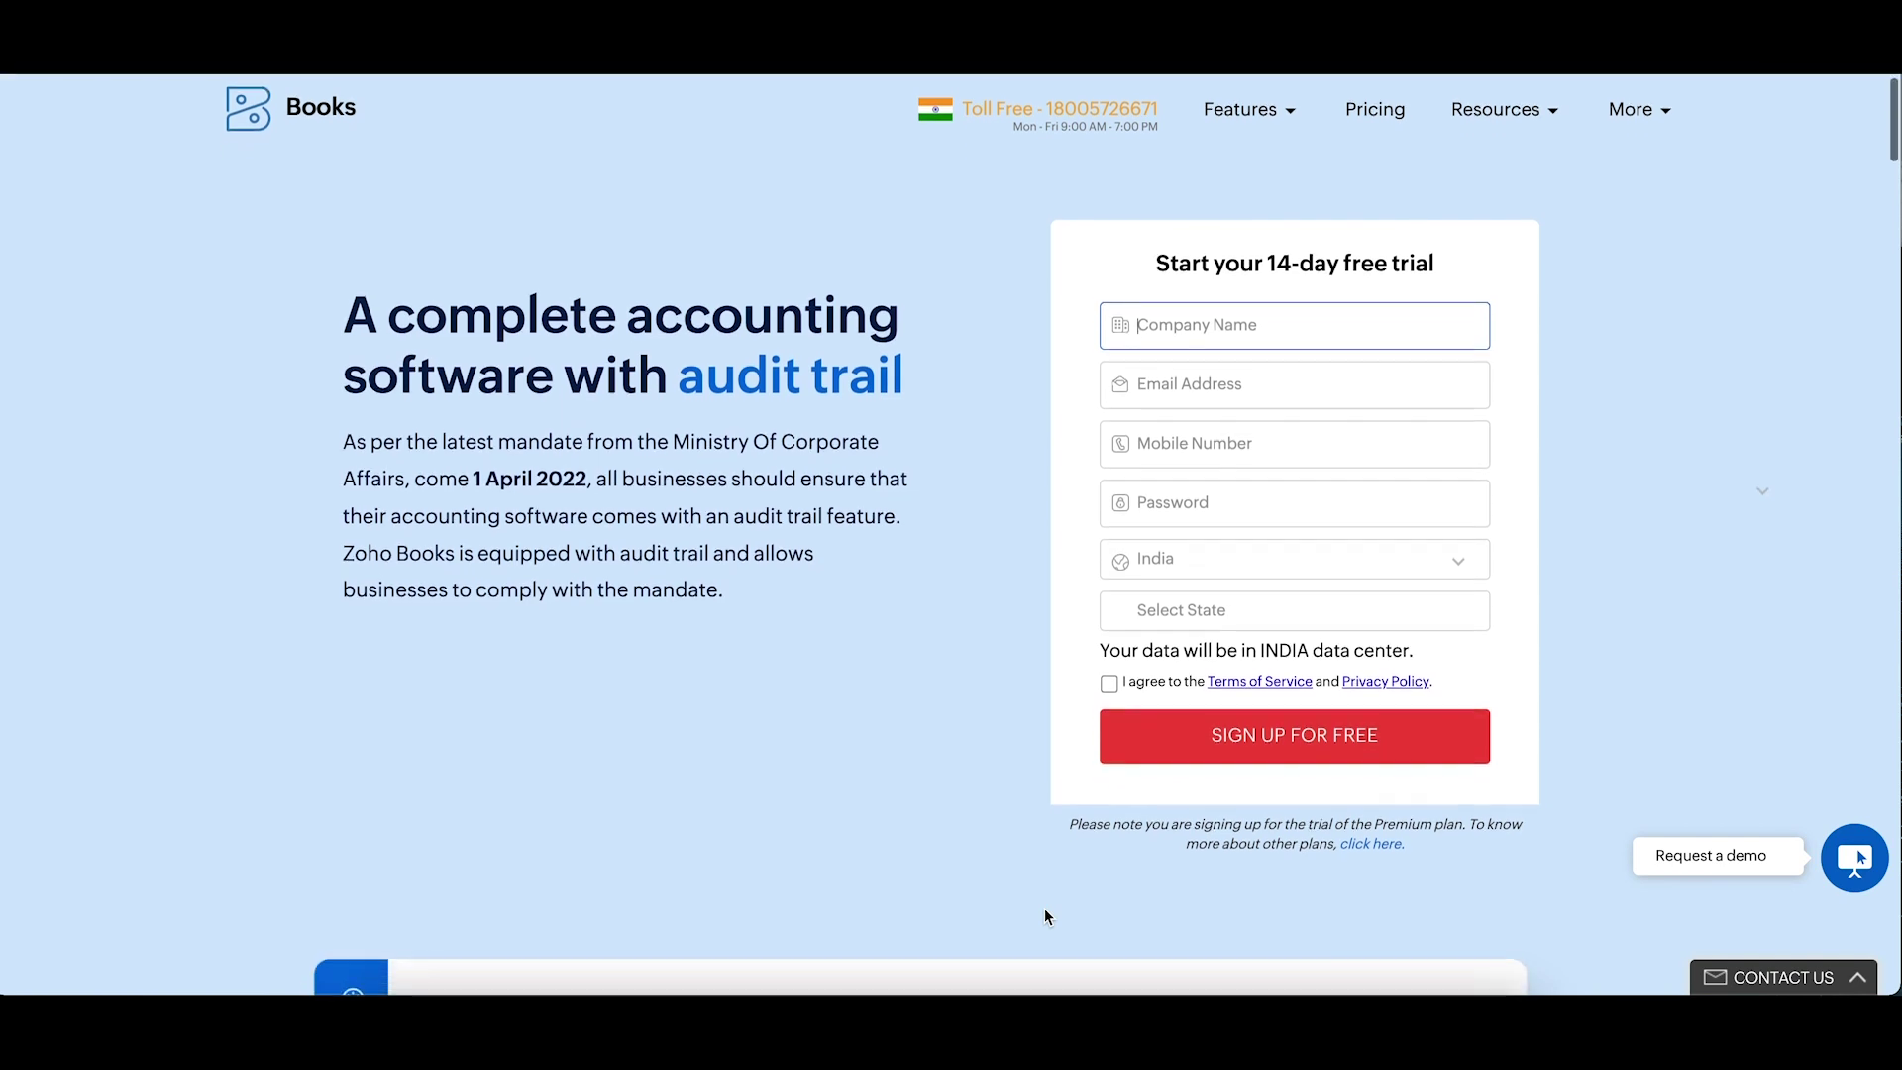
scroll(1045, 907, down, 5)
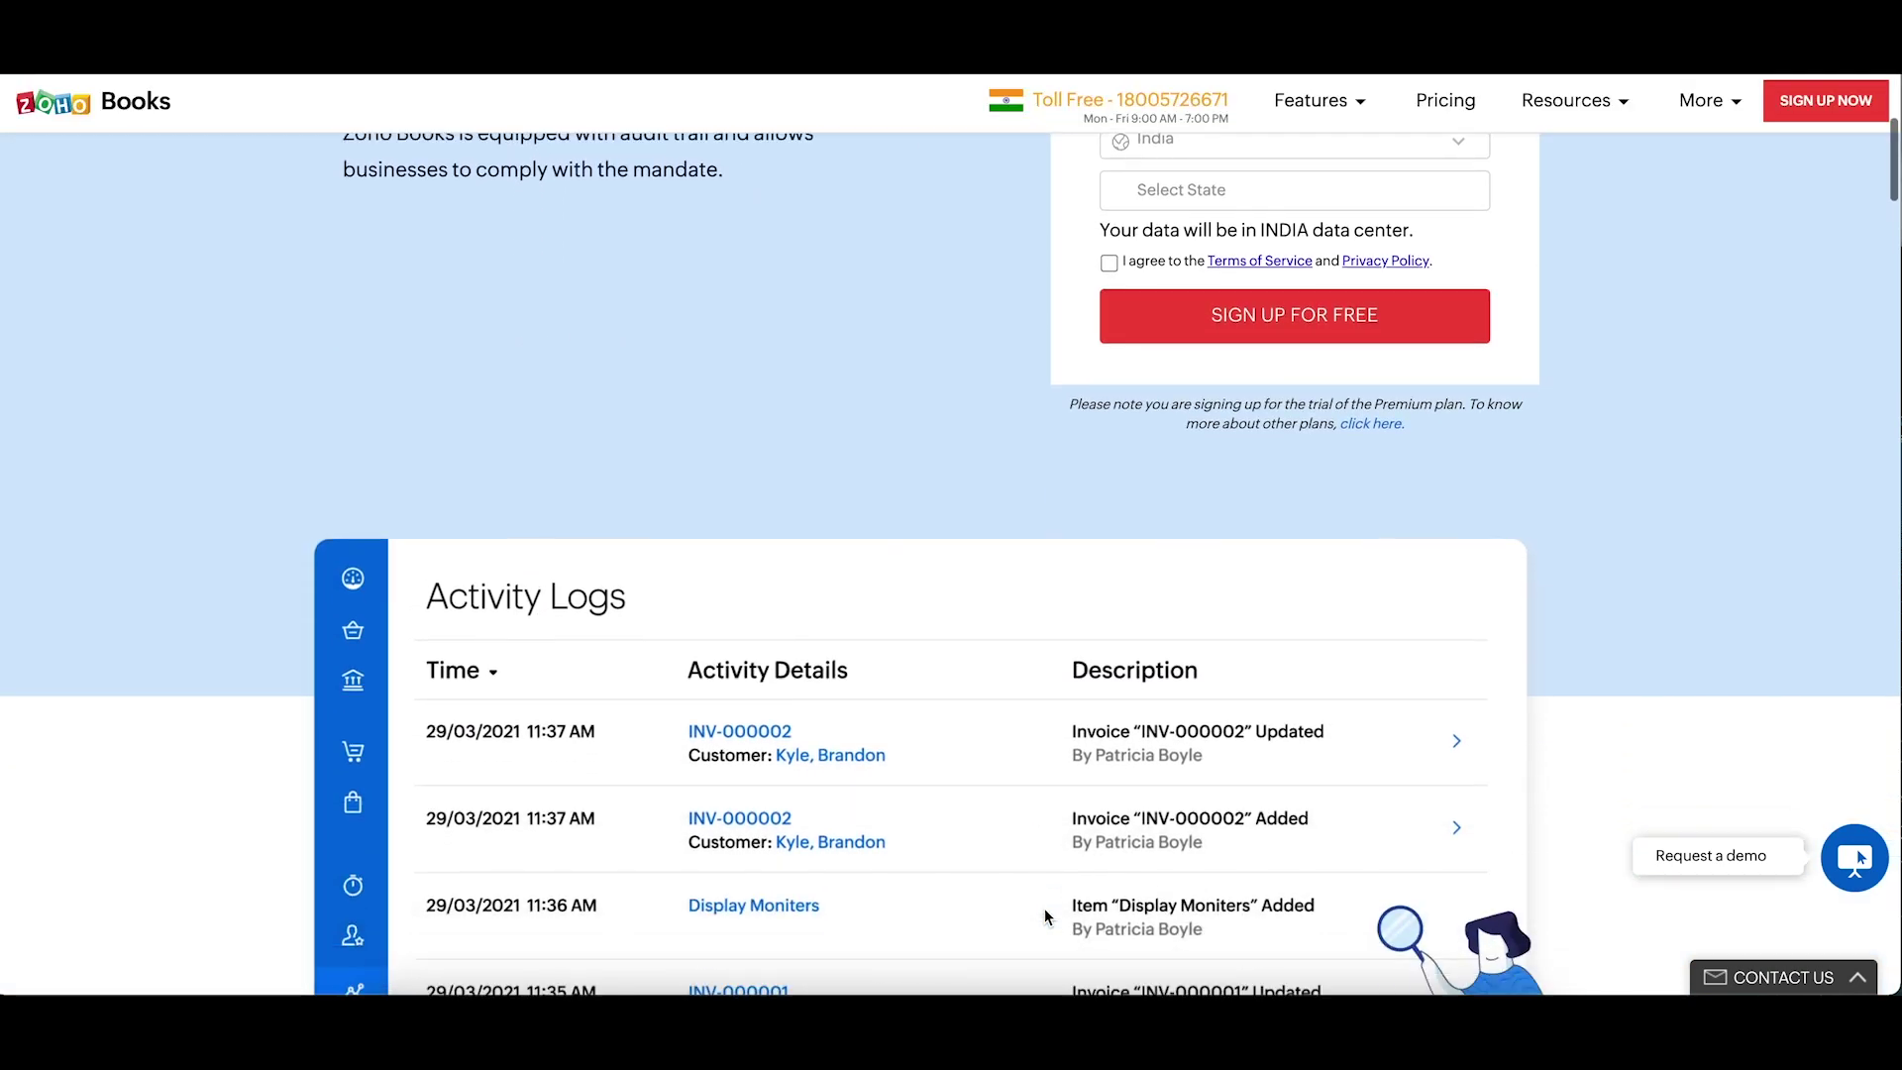
scroll(1045, 908, down, 2)
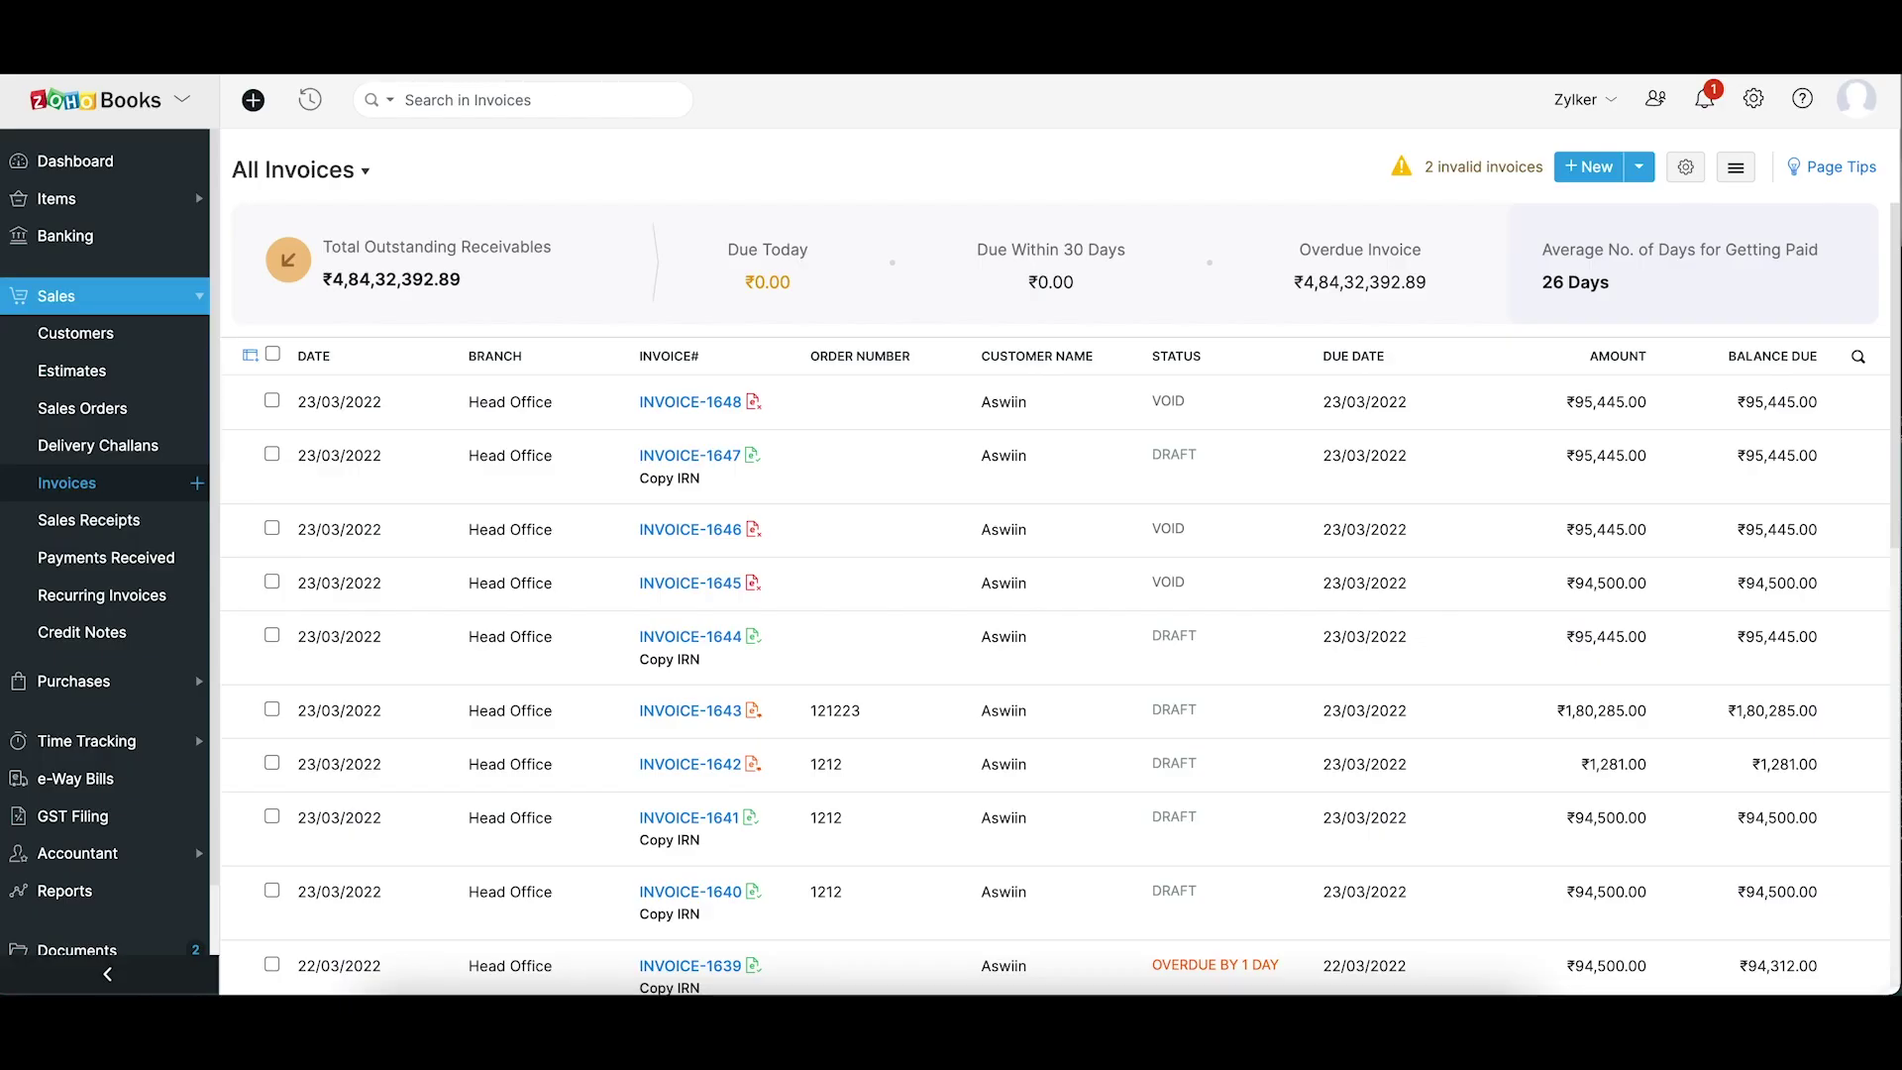
Review INVOICE-1643's failed e-invoice status in its details
click(691, 721)
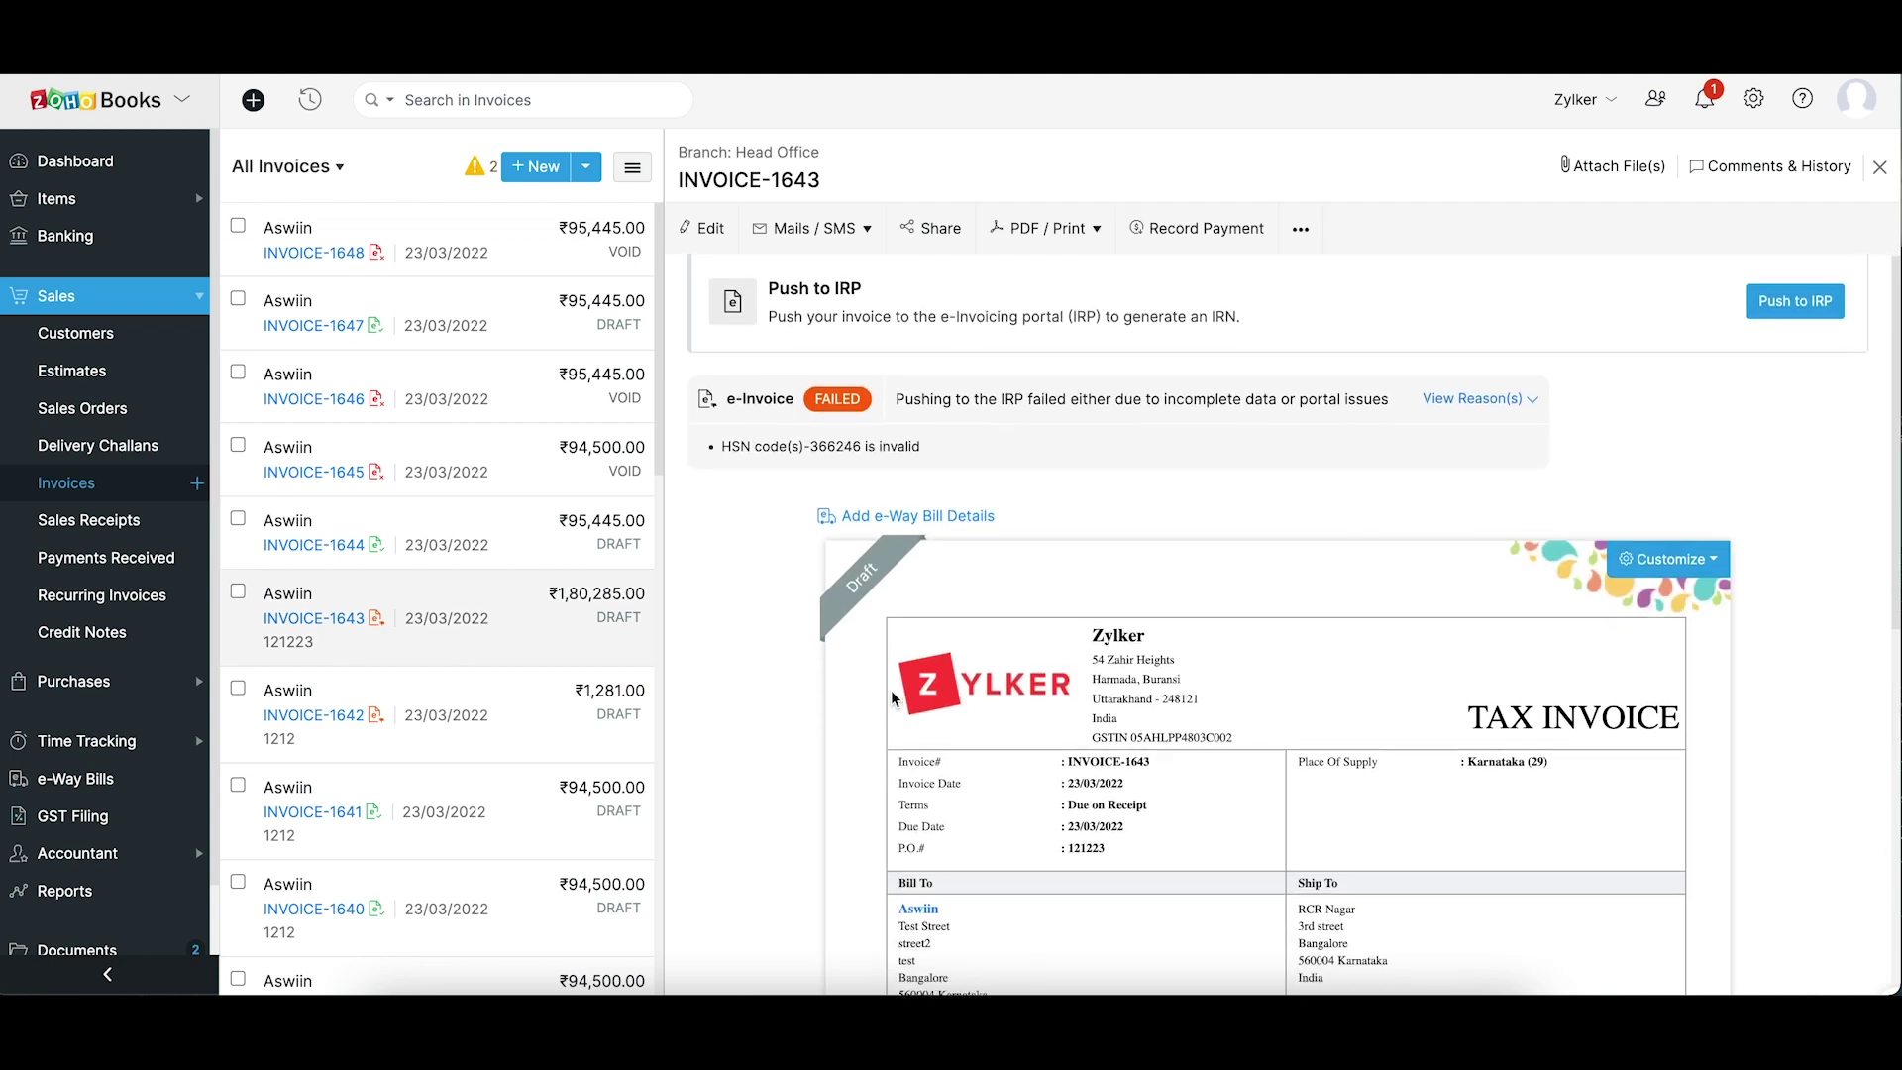
scroll(893, 698, down, 6)
scroll(893, 699, up, 6)
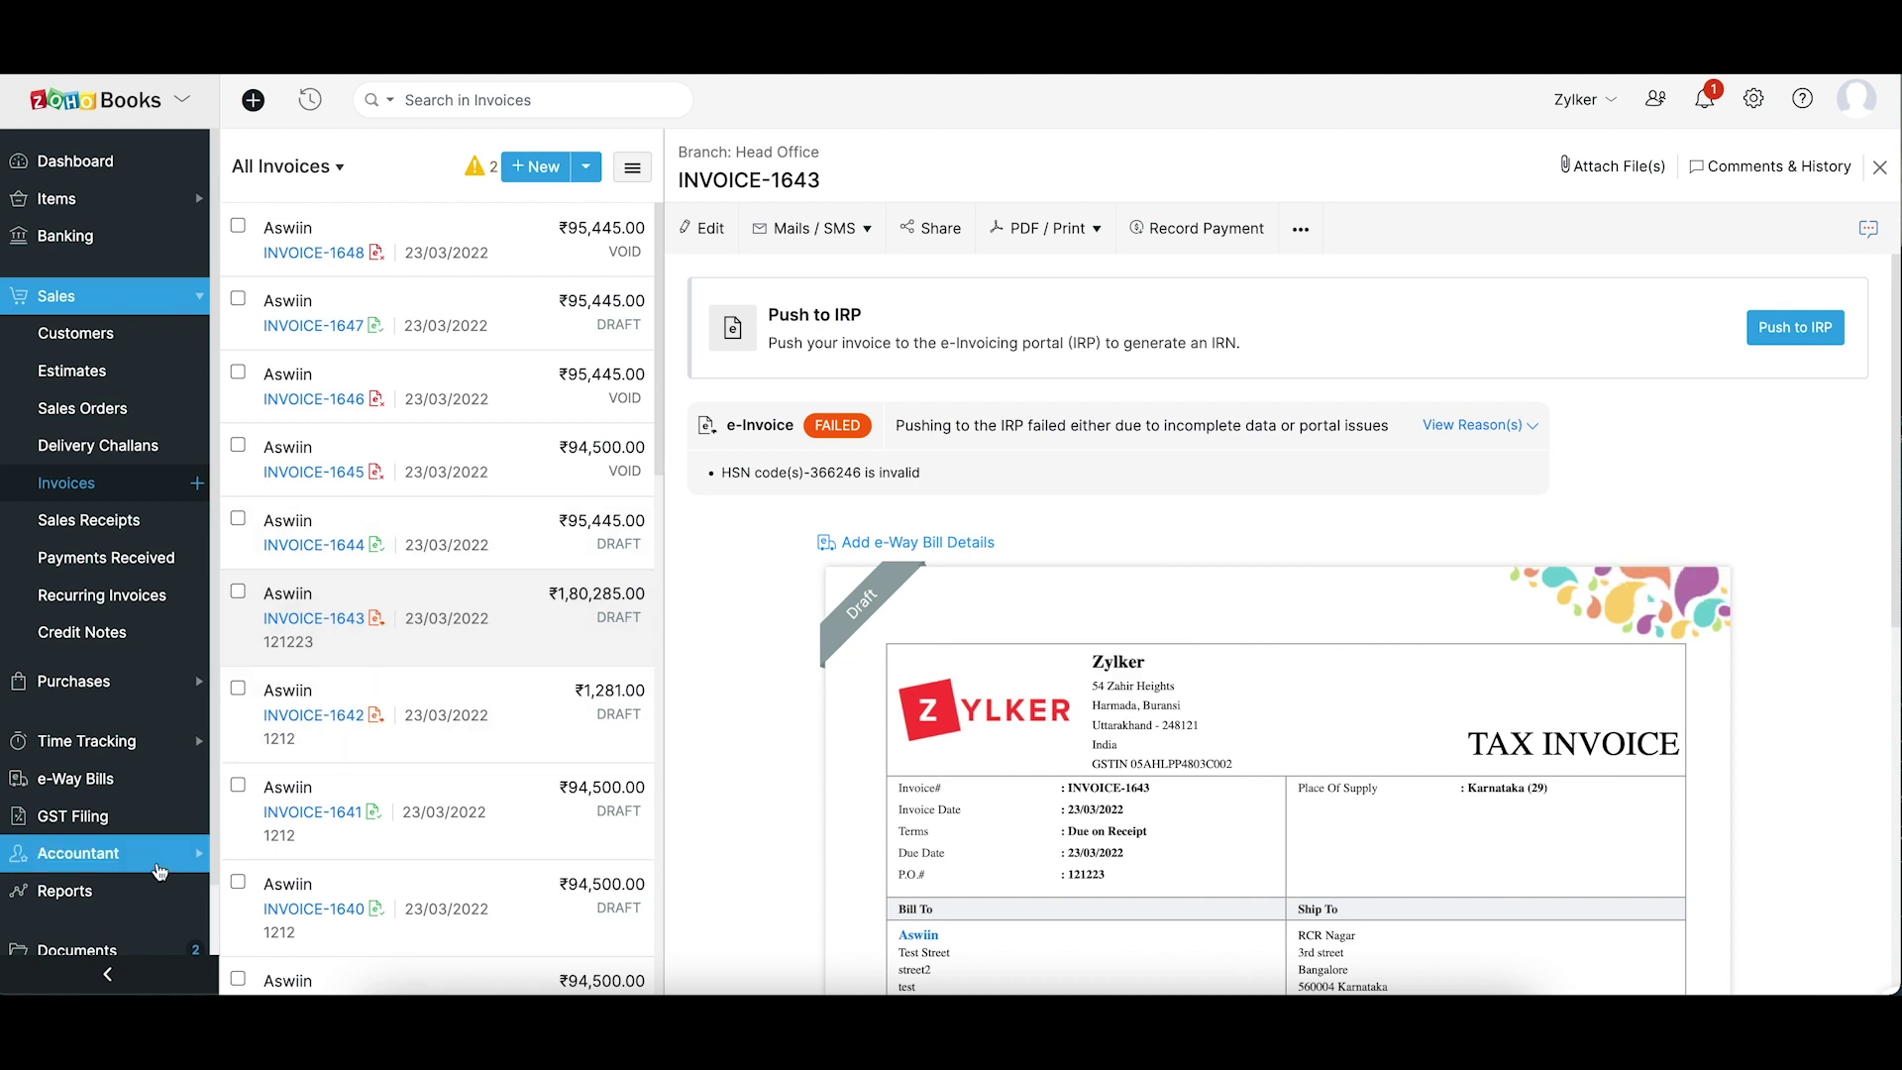
Go to Reports and scroll to the Activity group
click(134, 892)
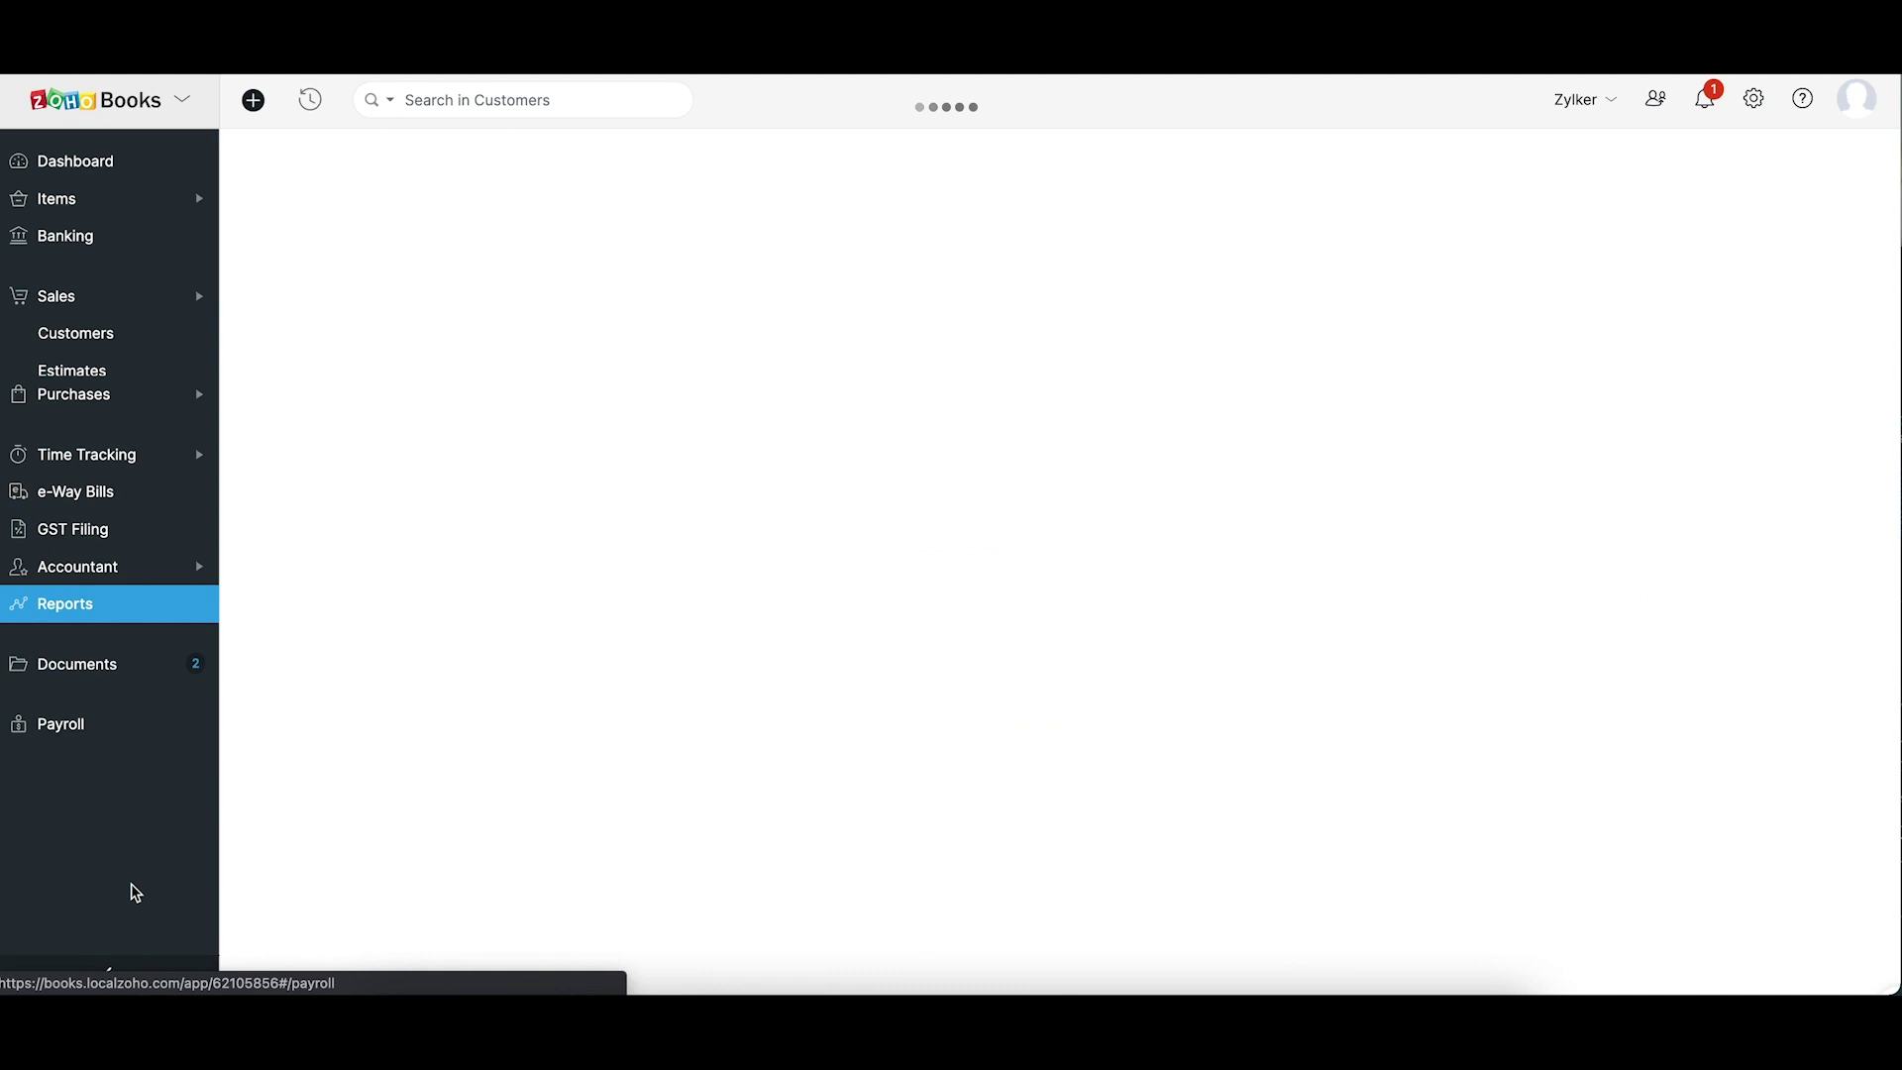
scroll(793, 589, down, 1)
scroll(794, 590, down, 15)
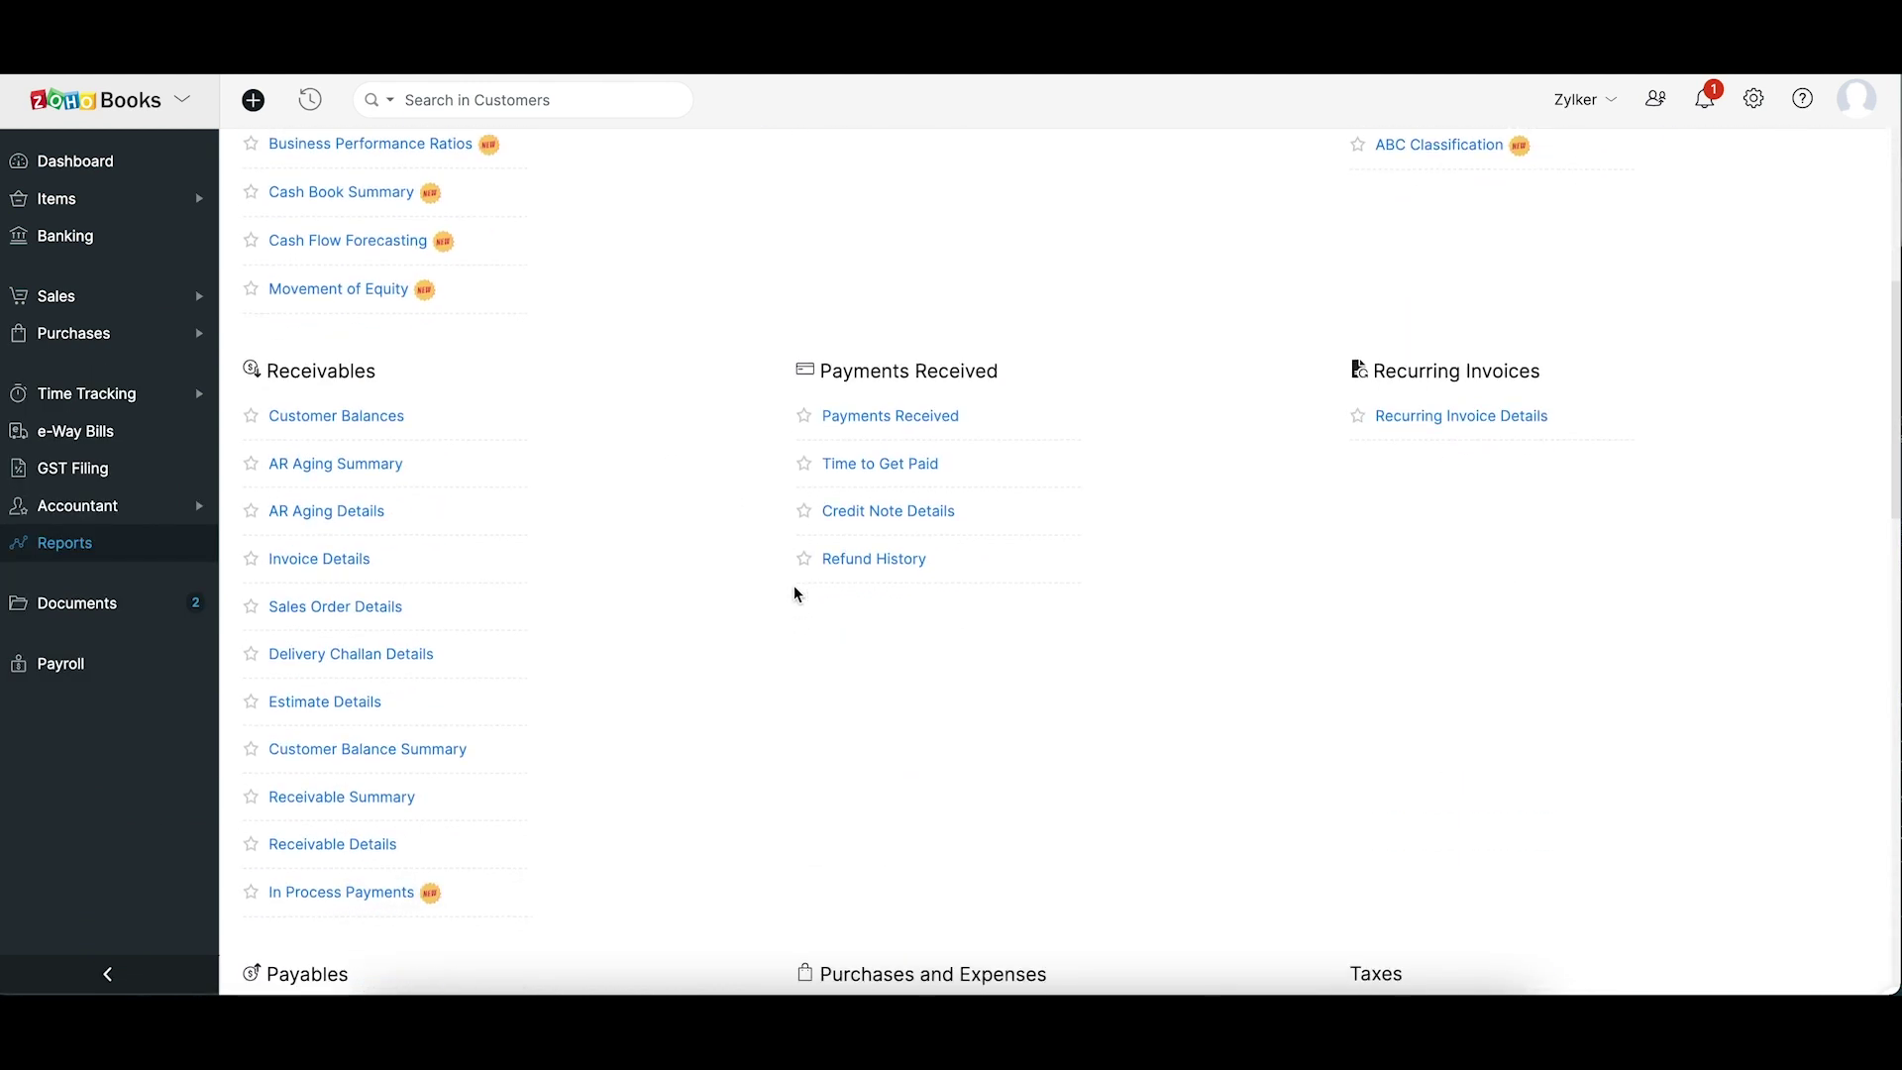
scroll(1327, 750, down, 4)
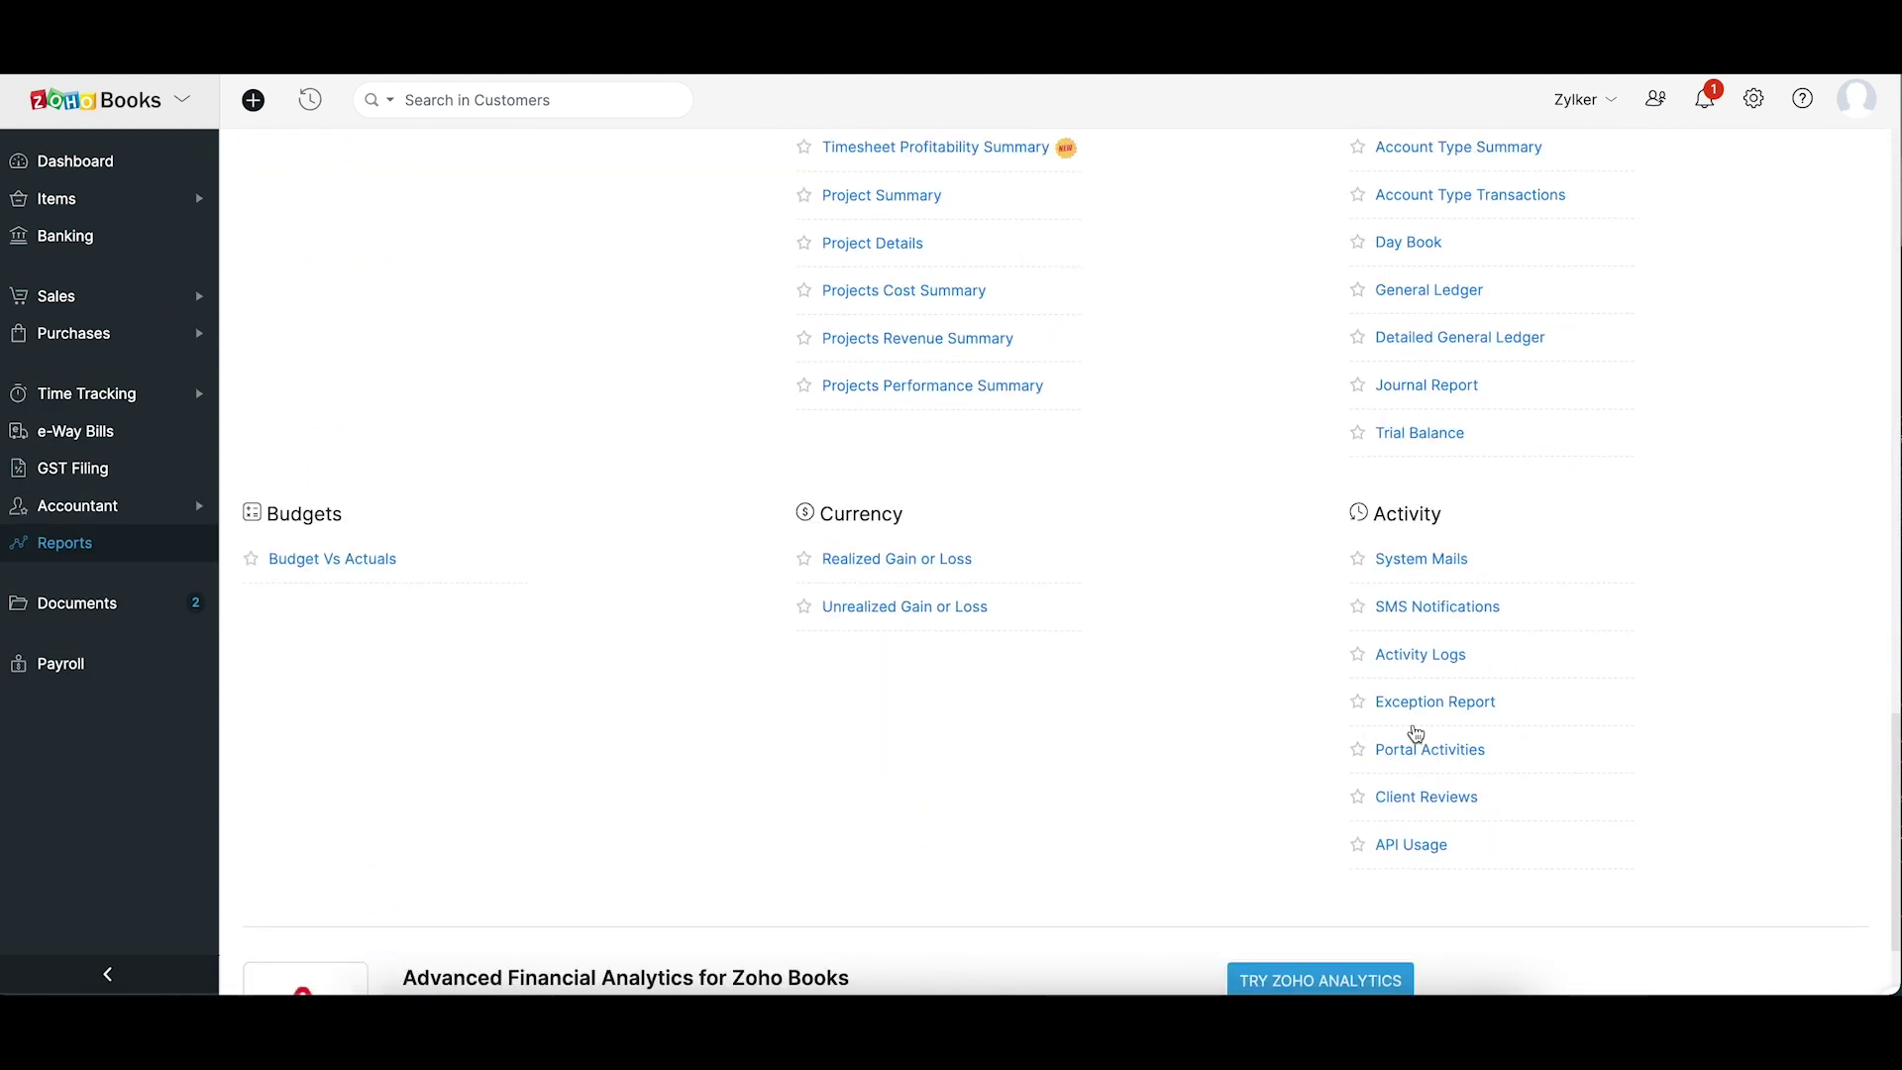
Open the This Month Activity Logs report of invoice updates and failed IRP pushes
click(1410, 667)
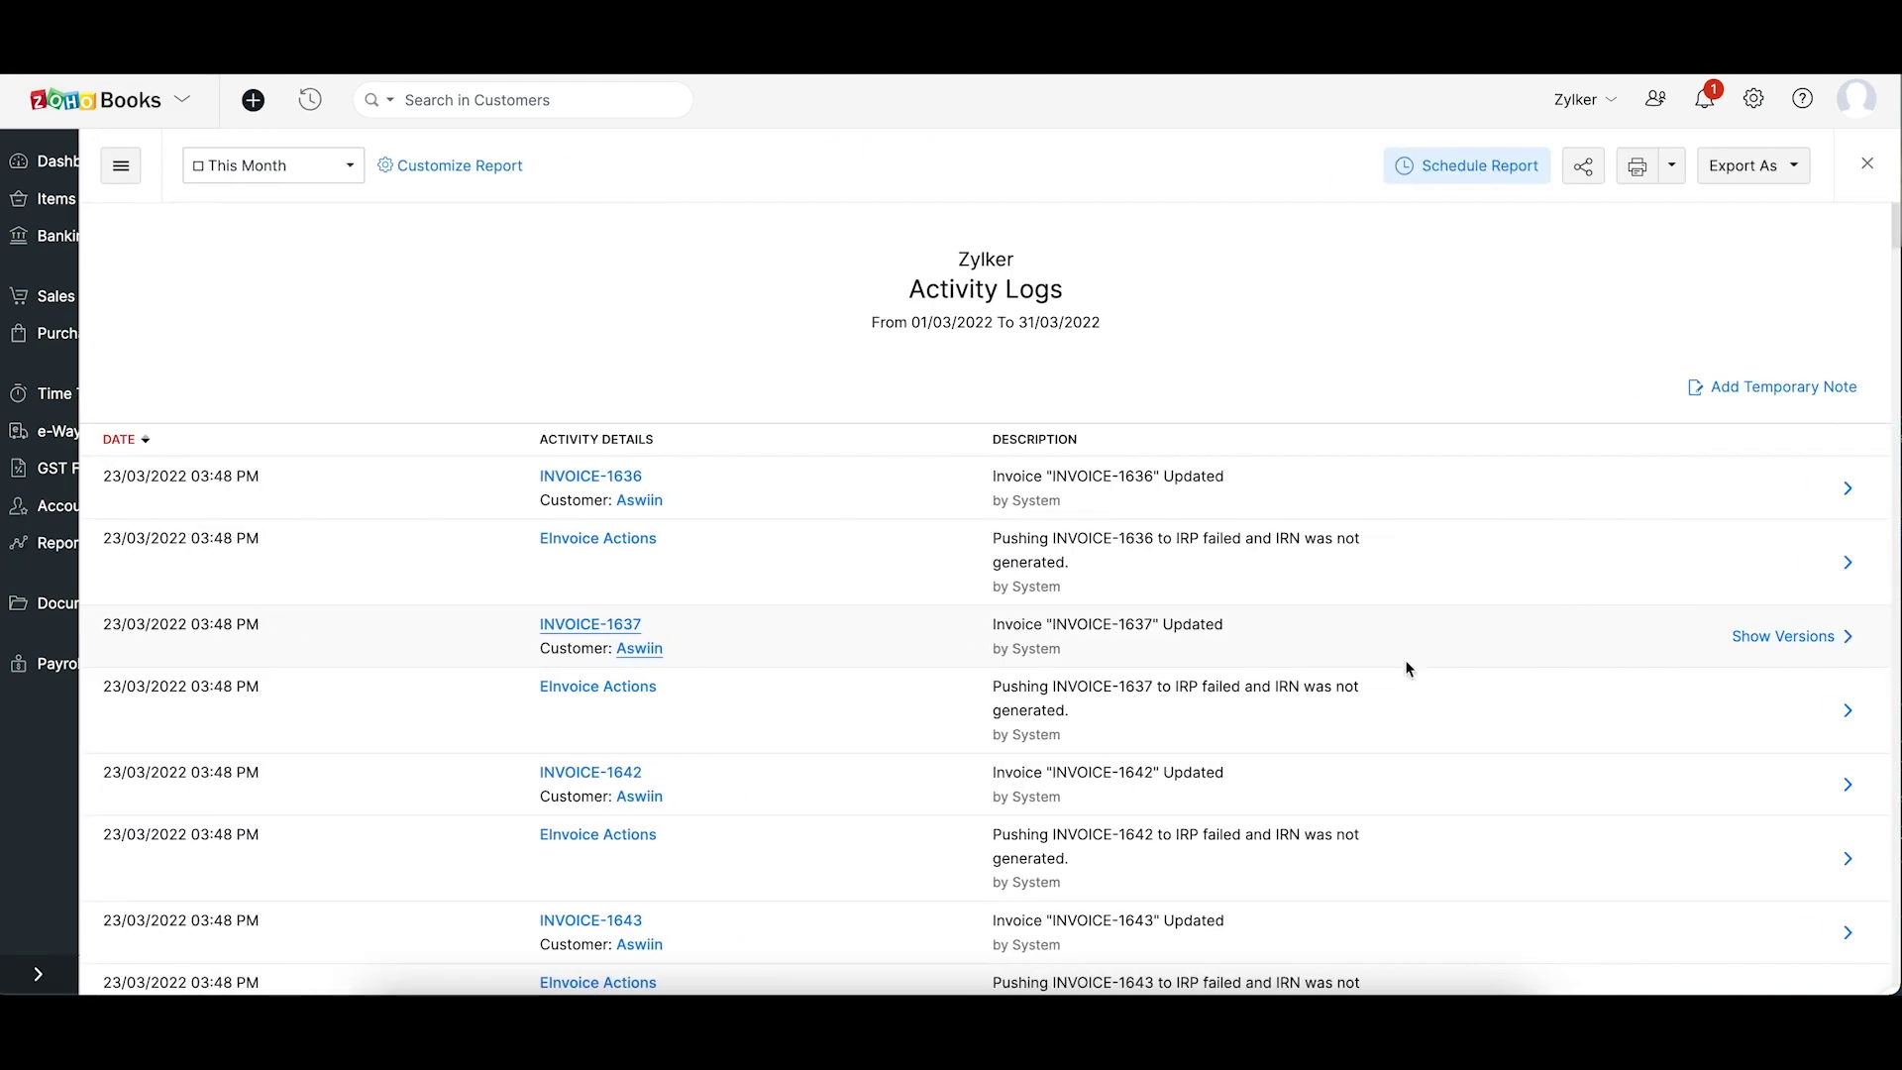
scroll(1410, 670, down, 2)
scroll(1410, 669, down, 5)
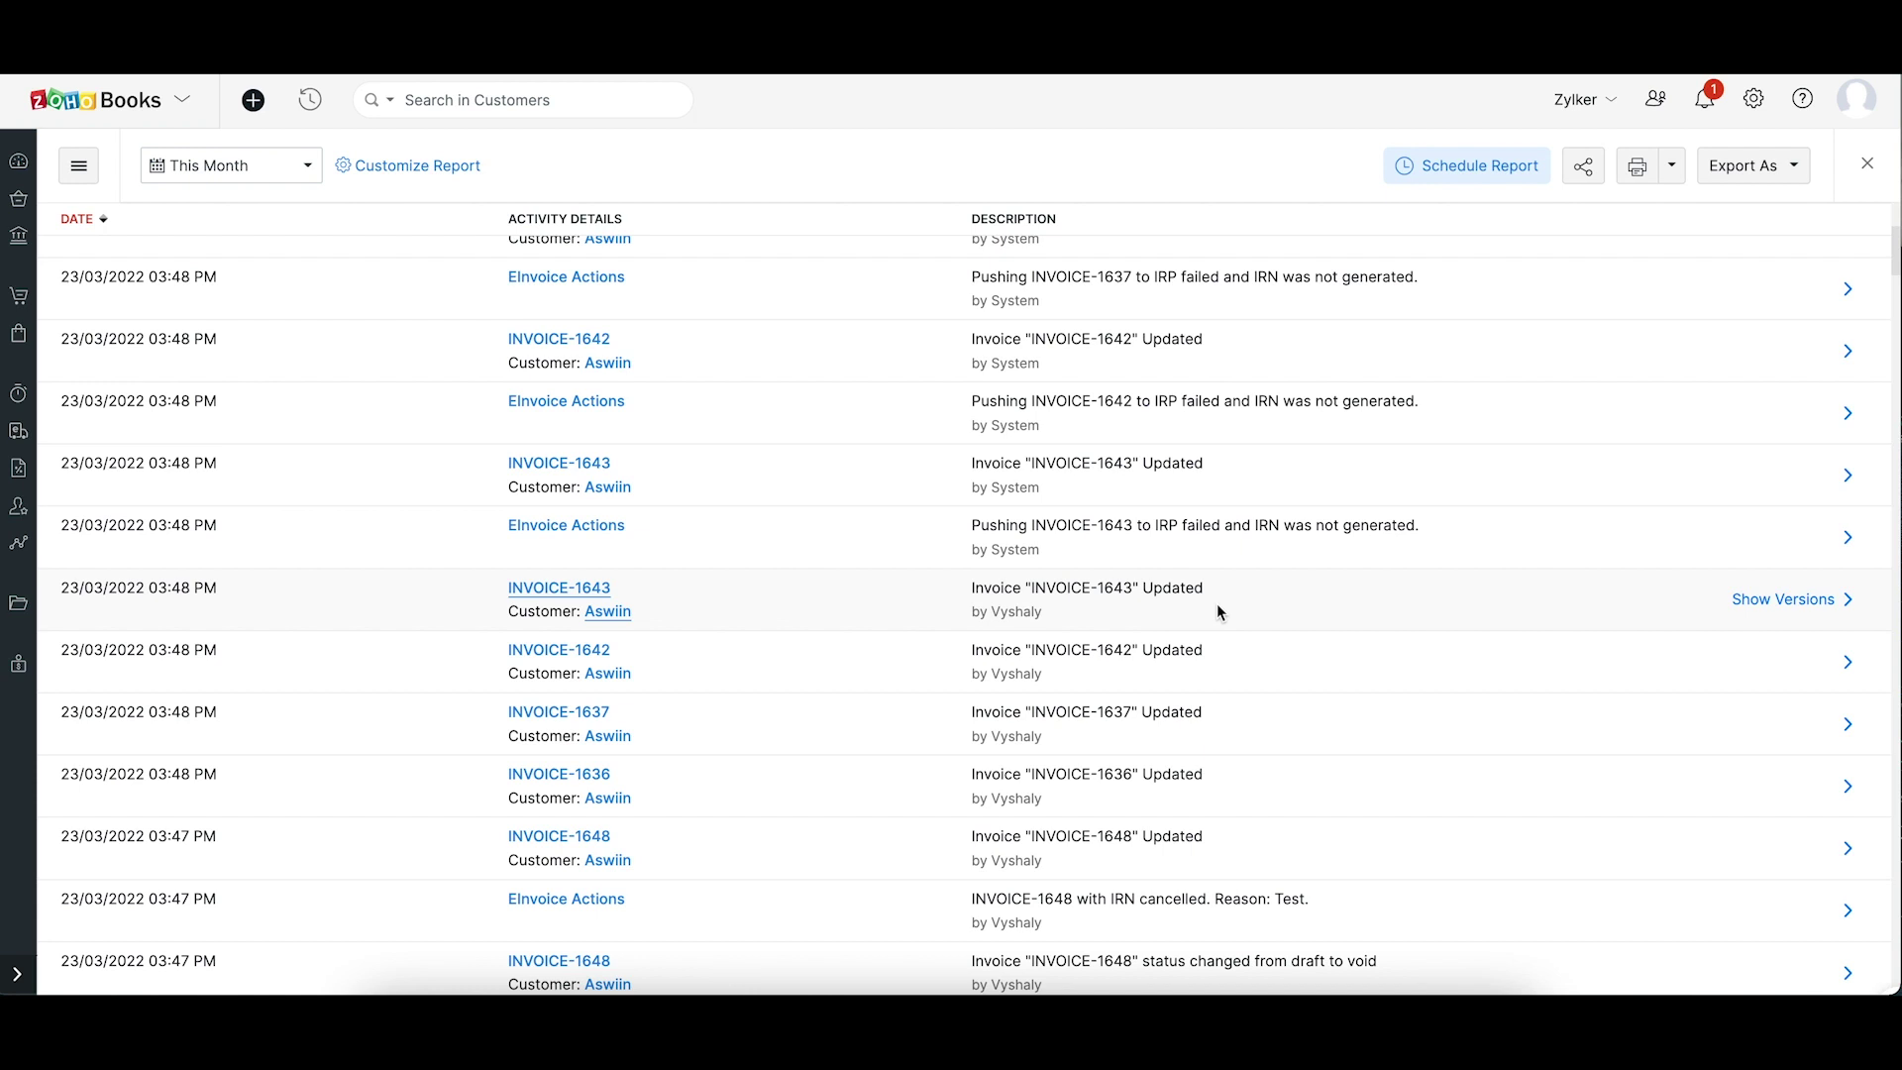
Browse Customize Report's date ranges and advanced filter fields, then cancel without changes
click(439, 167)
click(448, 272)
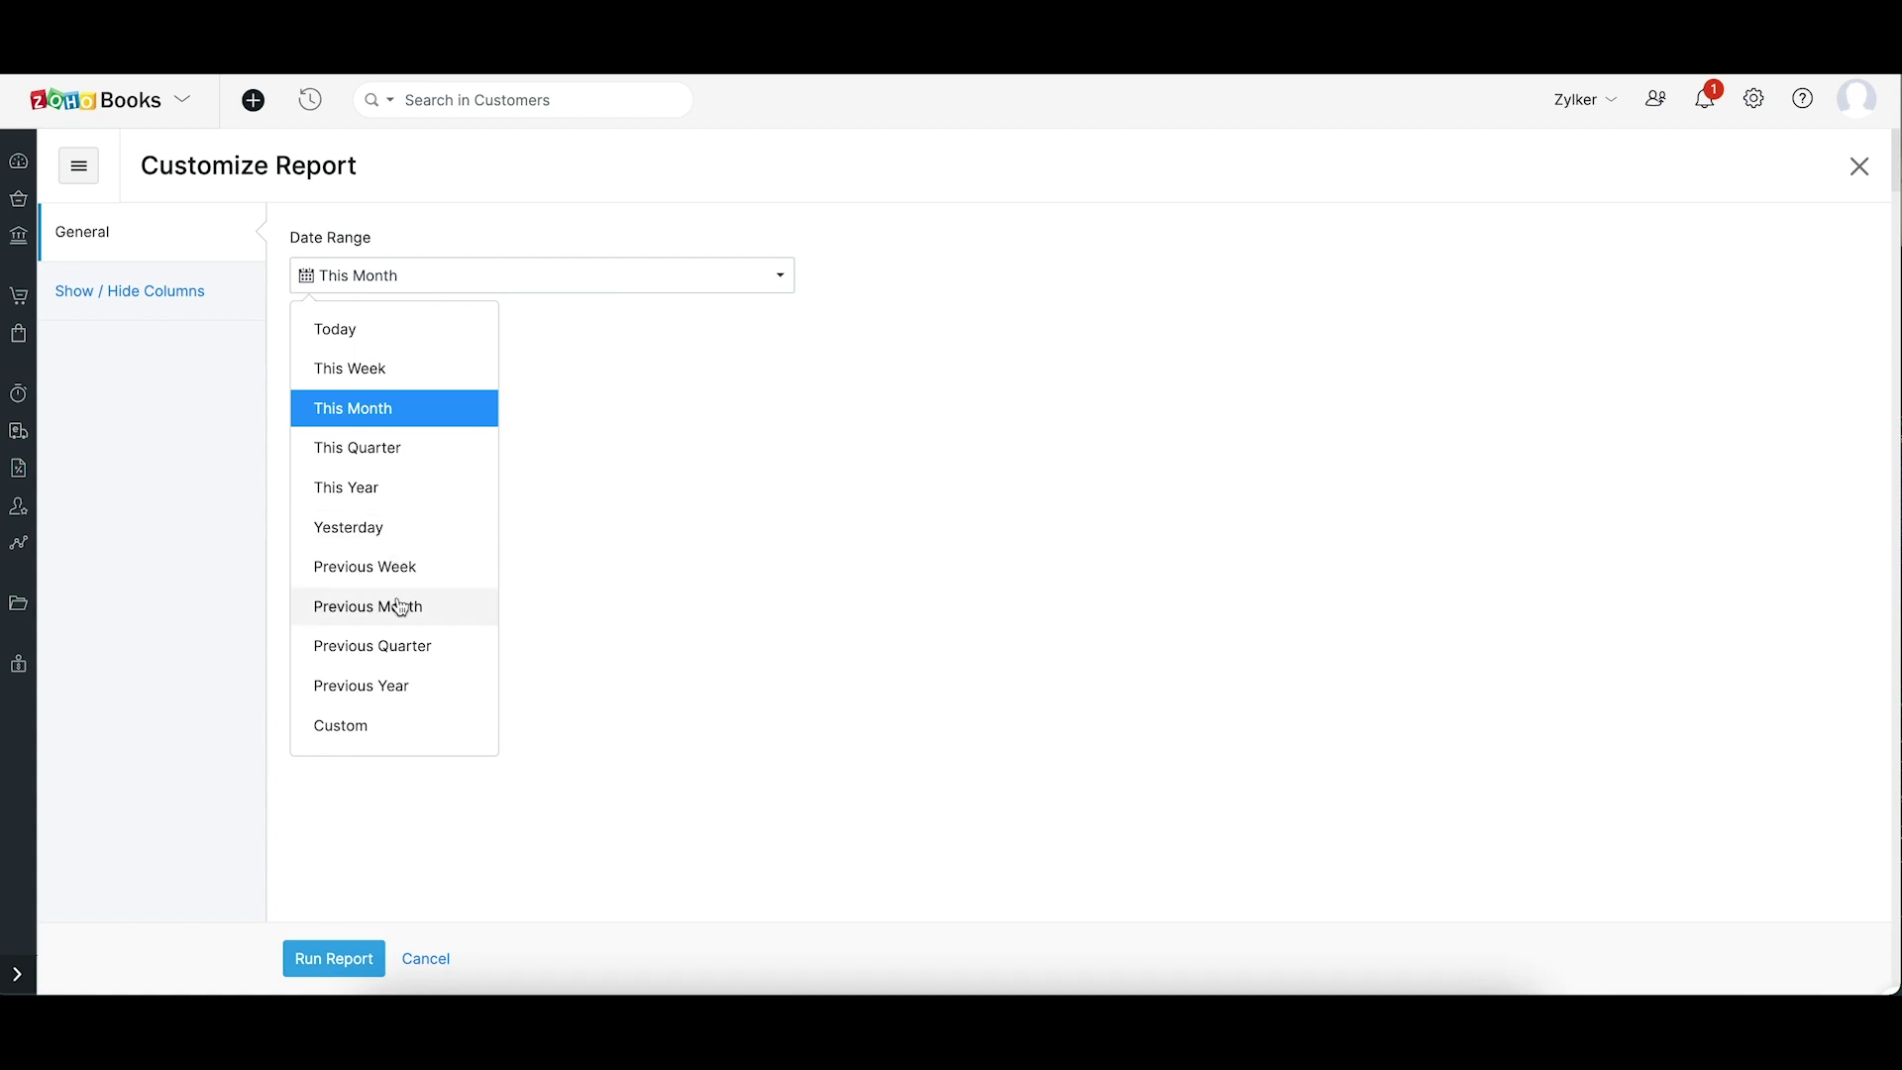
click(654, 583)
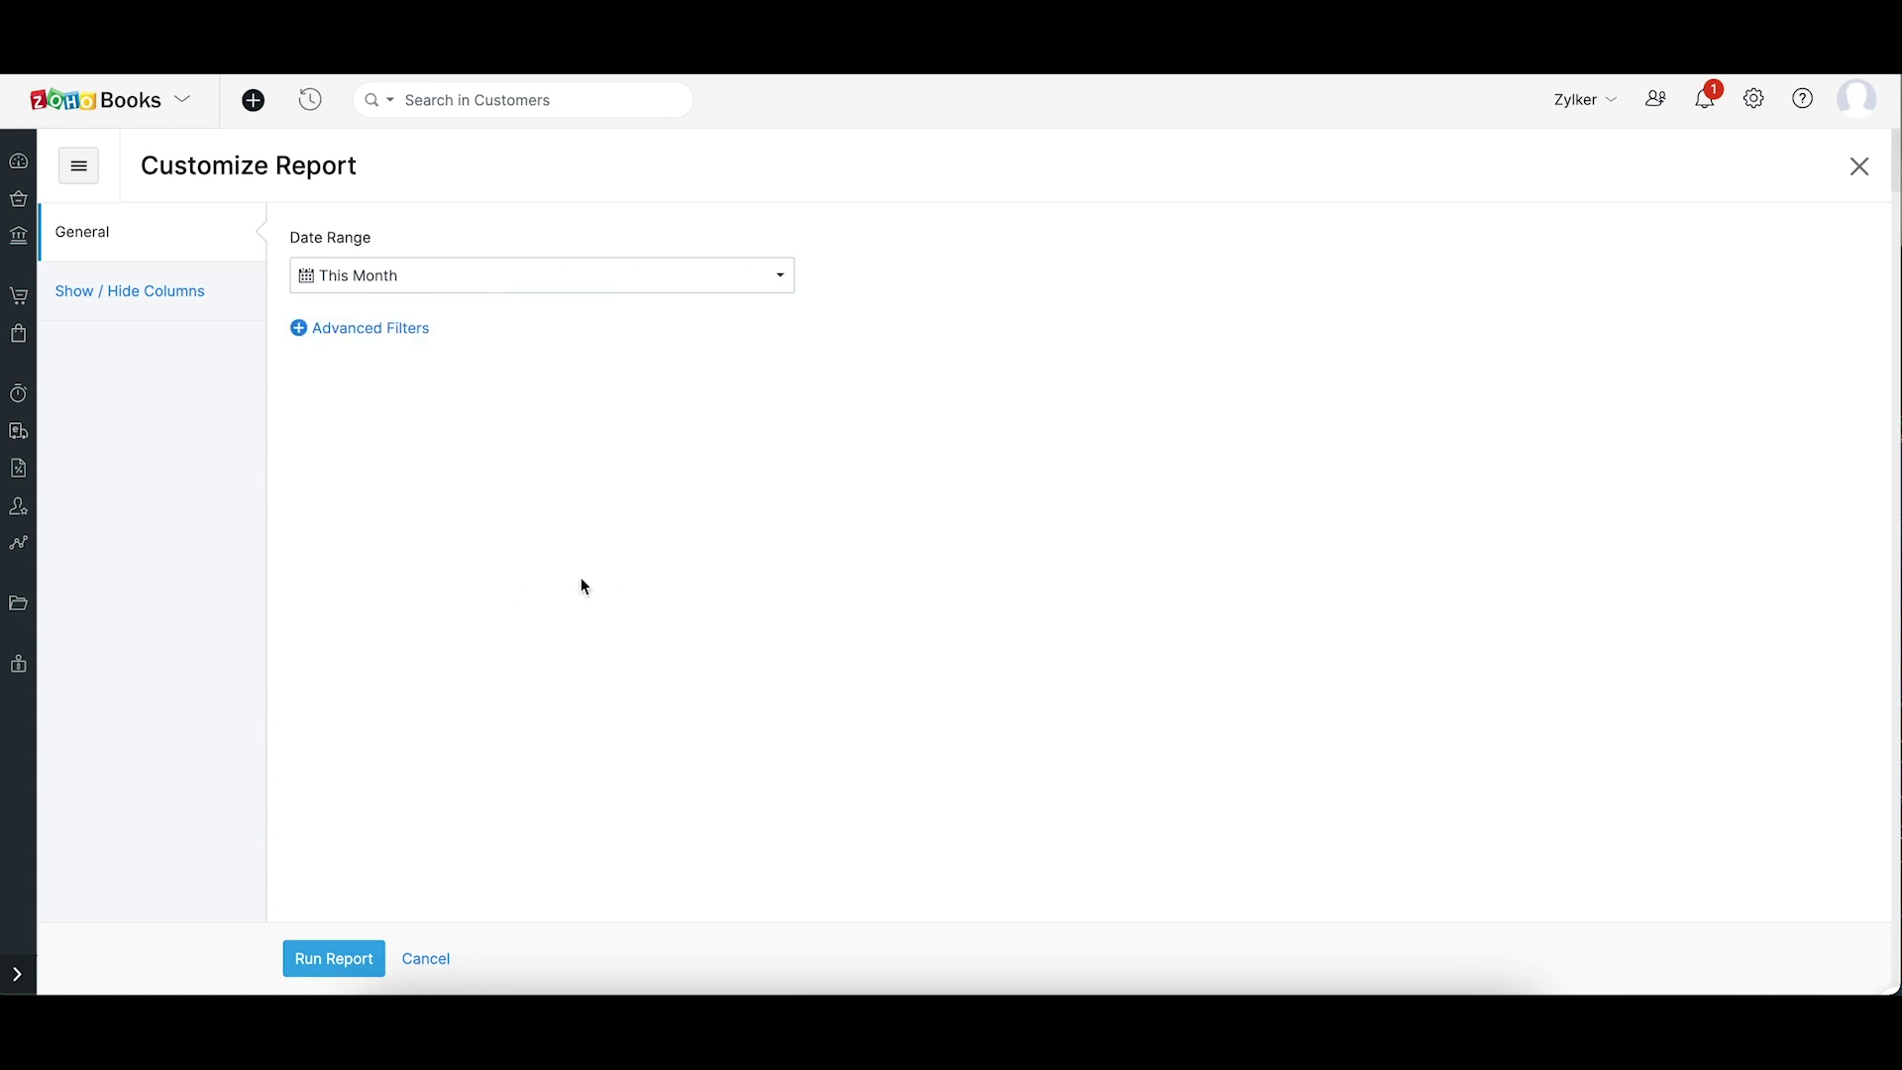
click(340, 337)
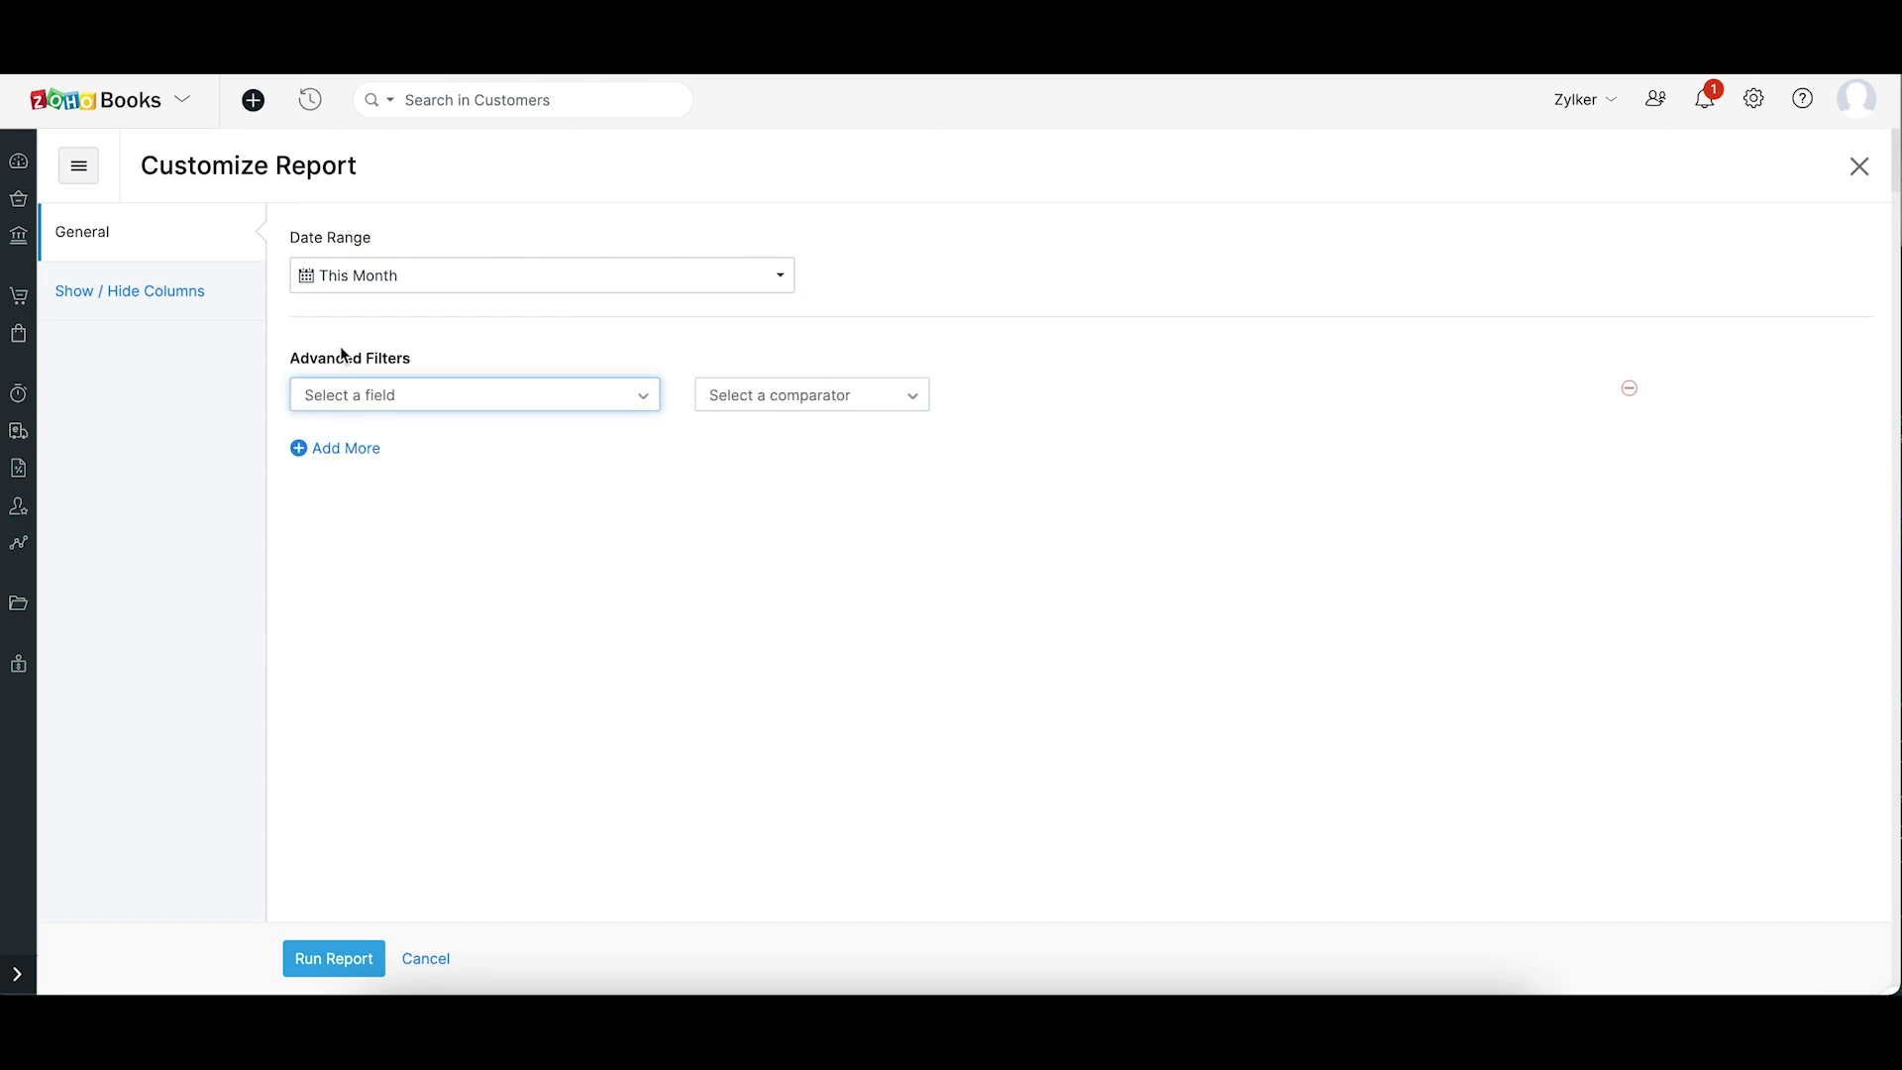
click(649, 411)
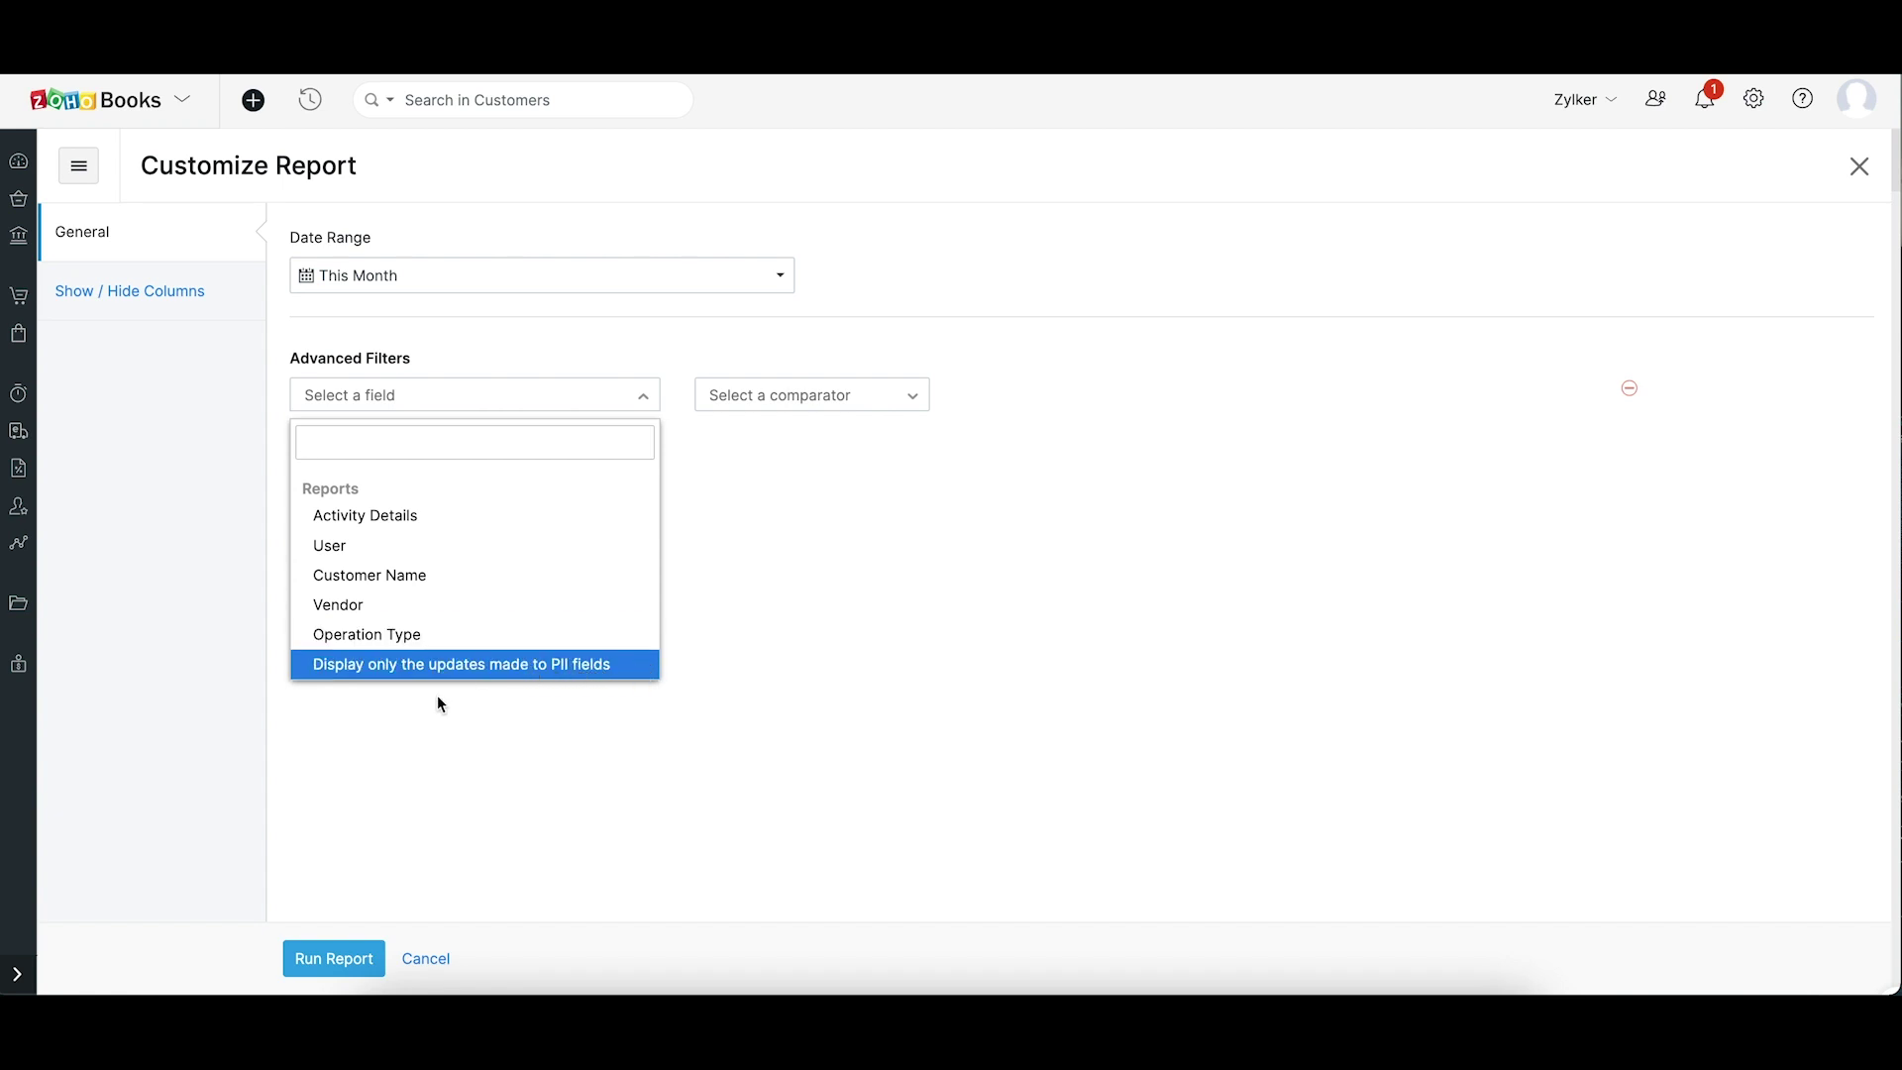
click(422, 956)
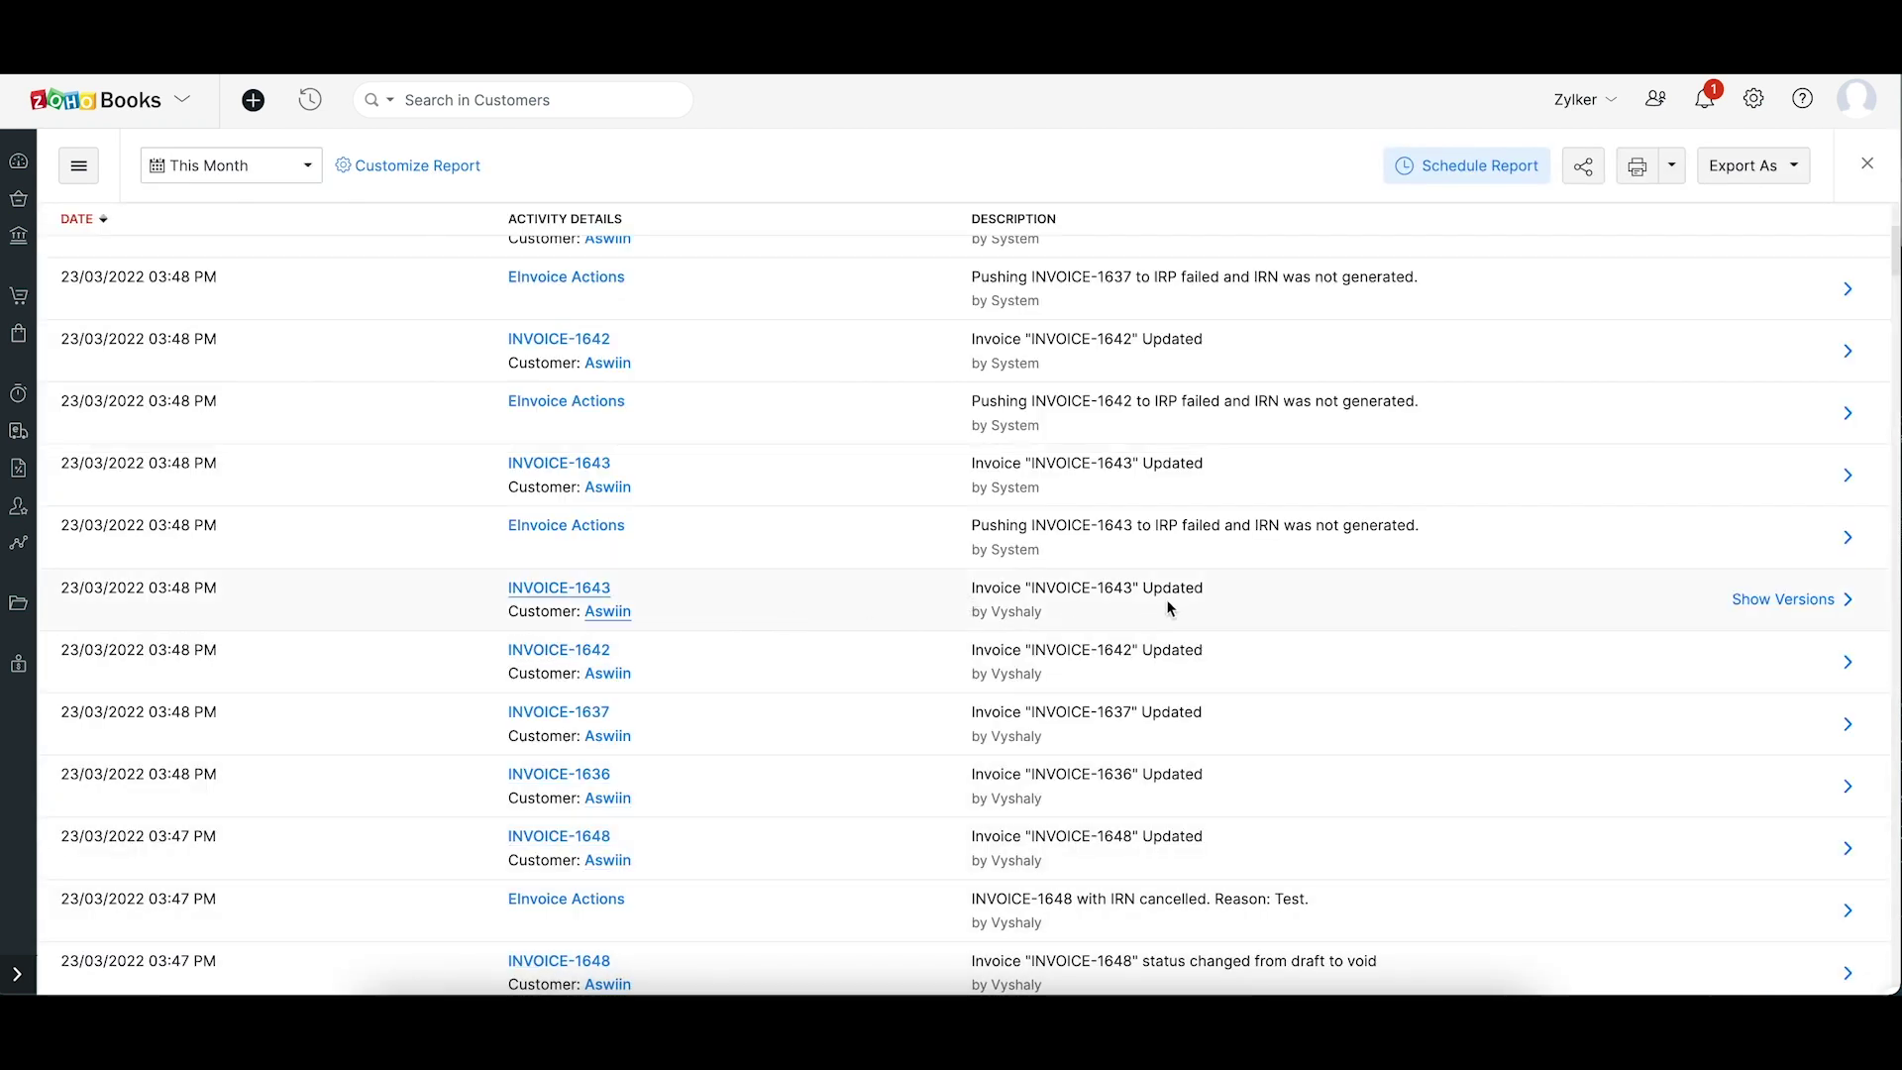
Open INVOICE-1643's saved versions and compare version 8.0 with version 5.0
click(1828, 602)
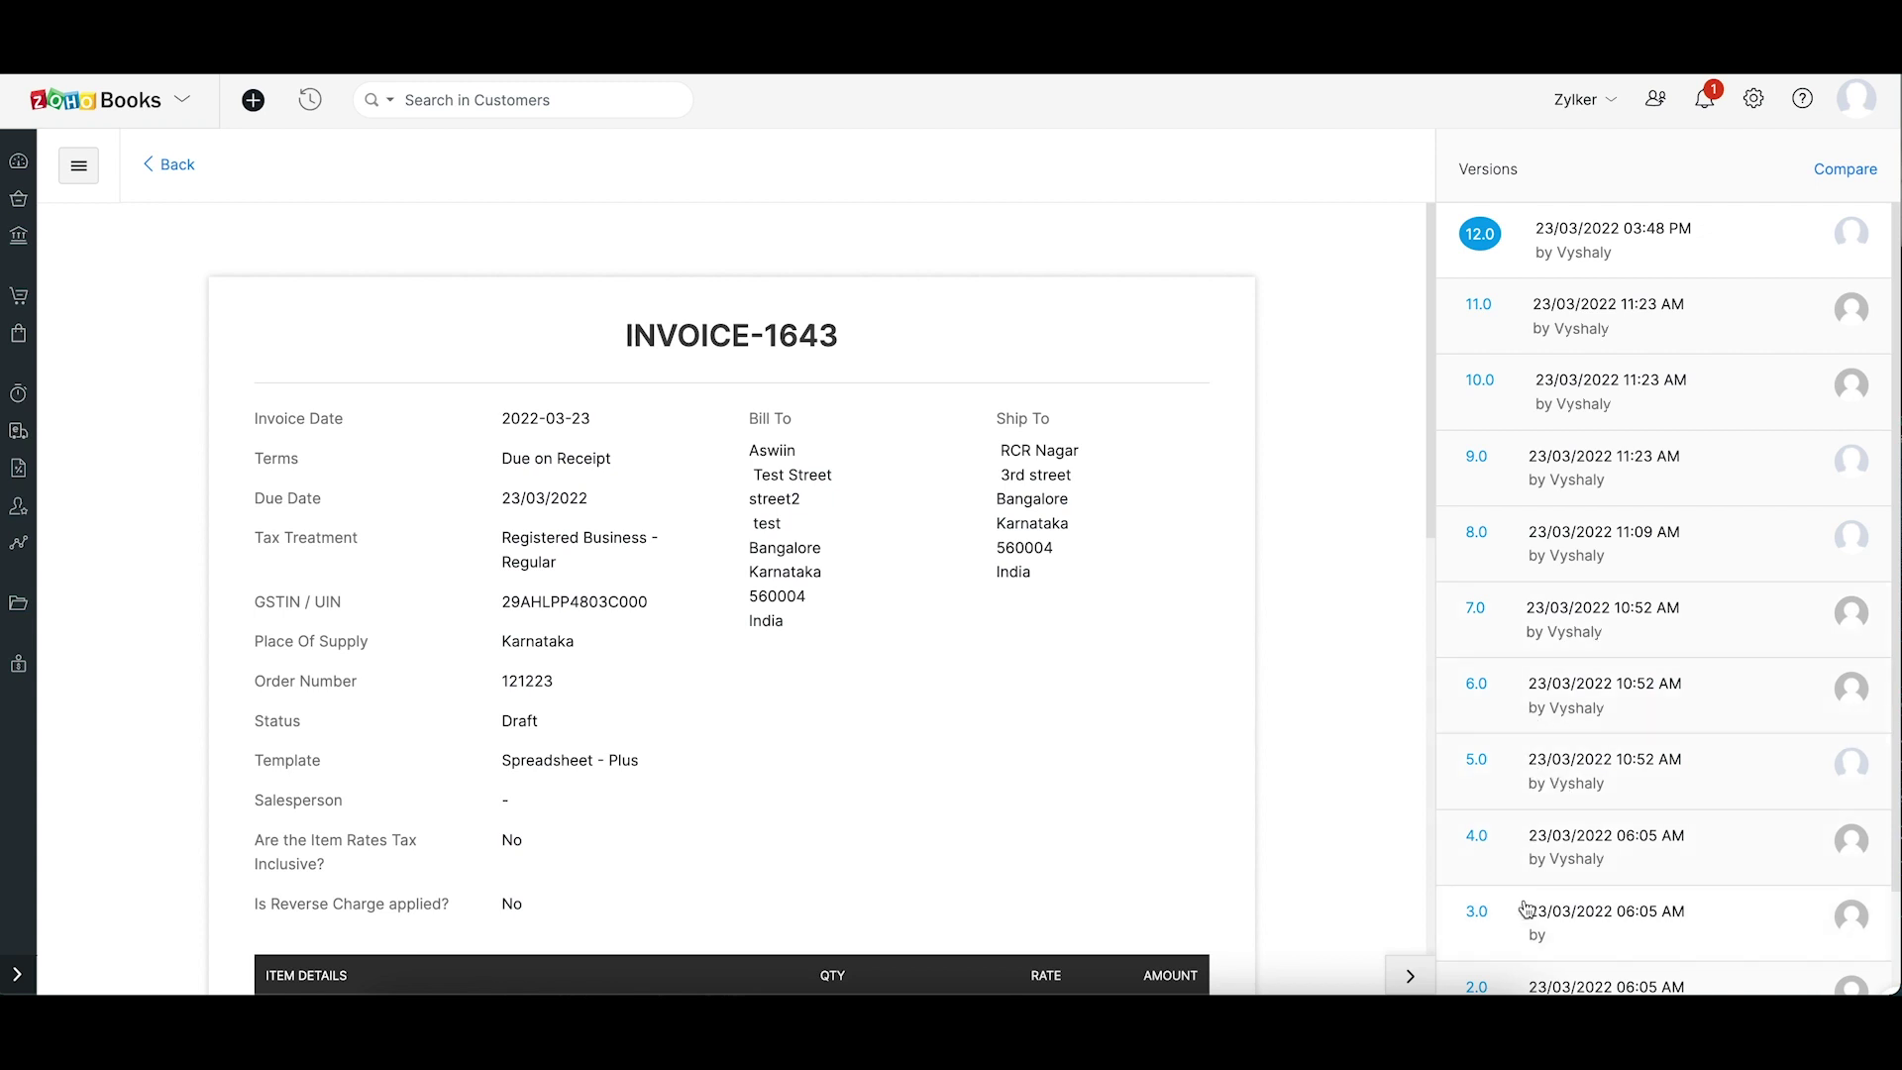
click(1823, 173)
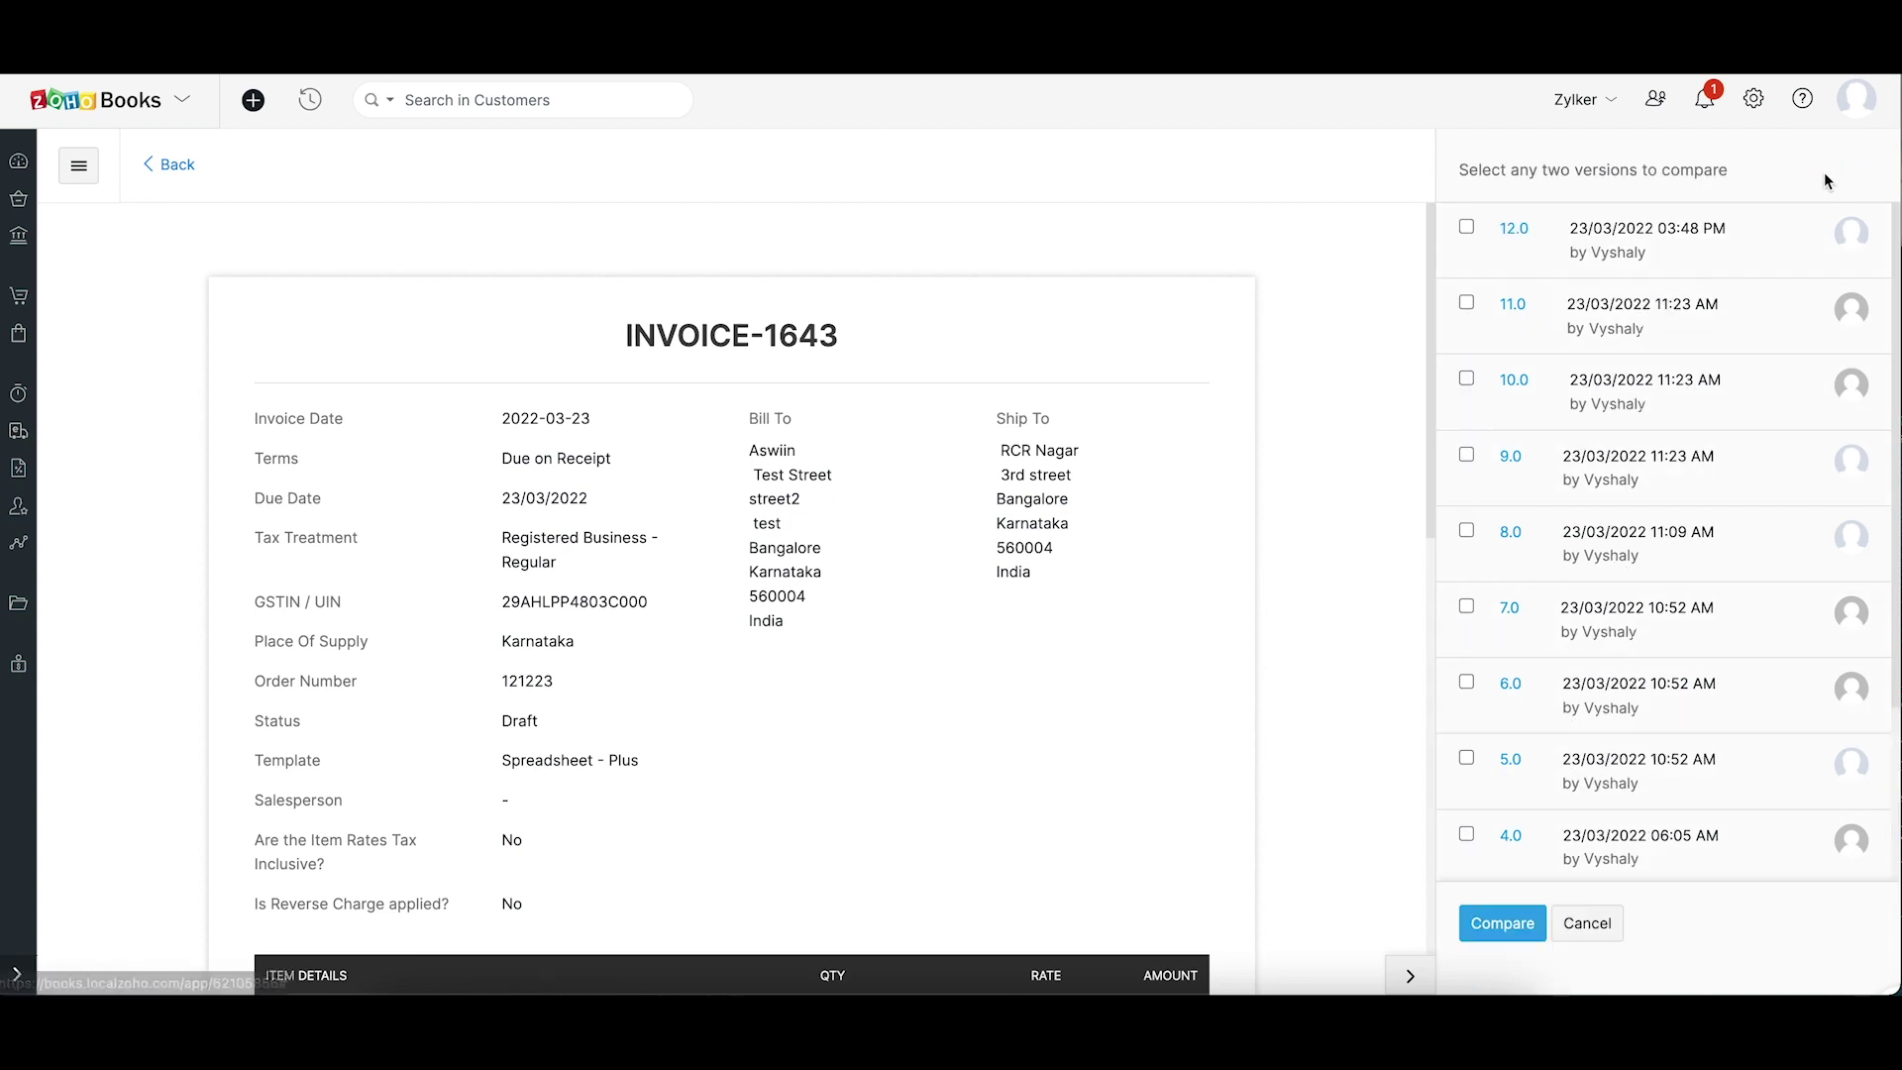
click(1468, 533)
click(1467, 767)
click(1484, 921)
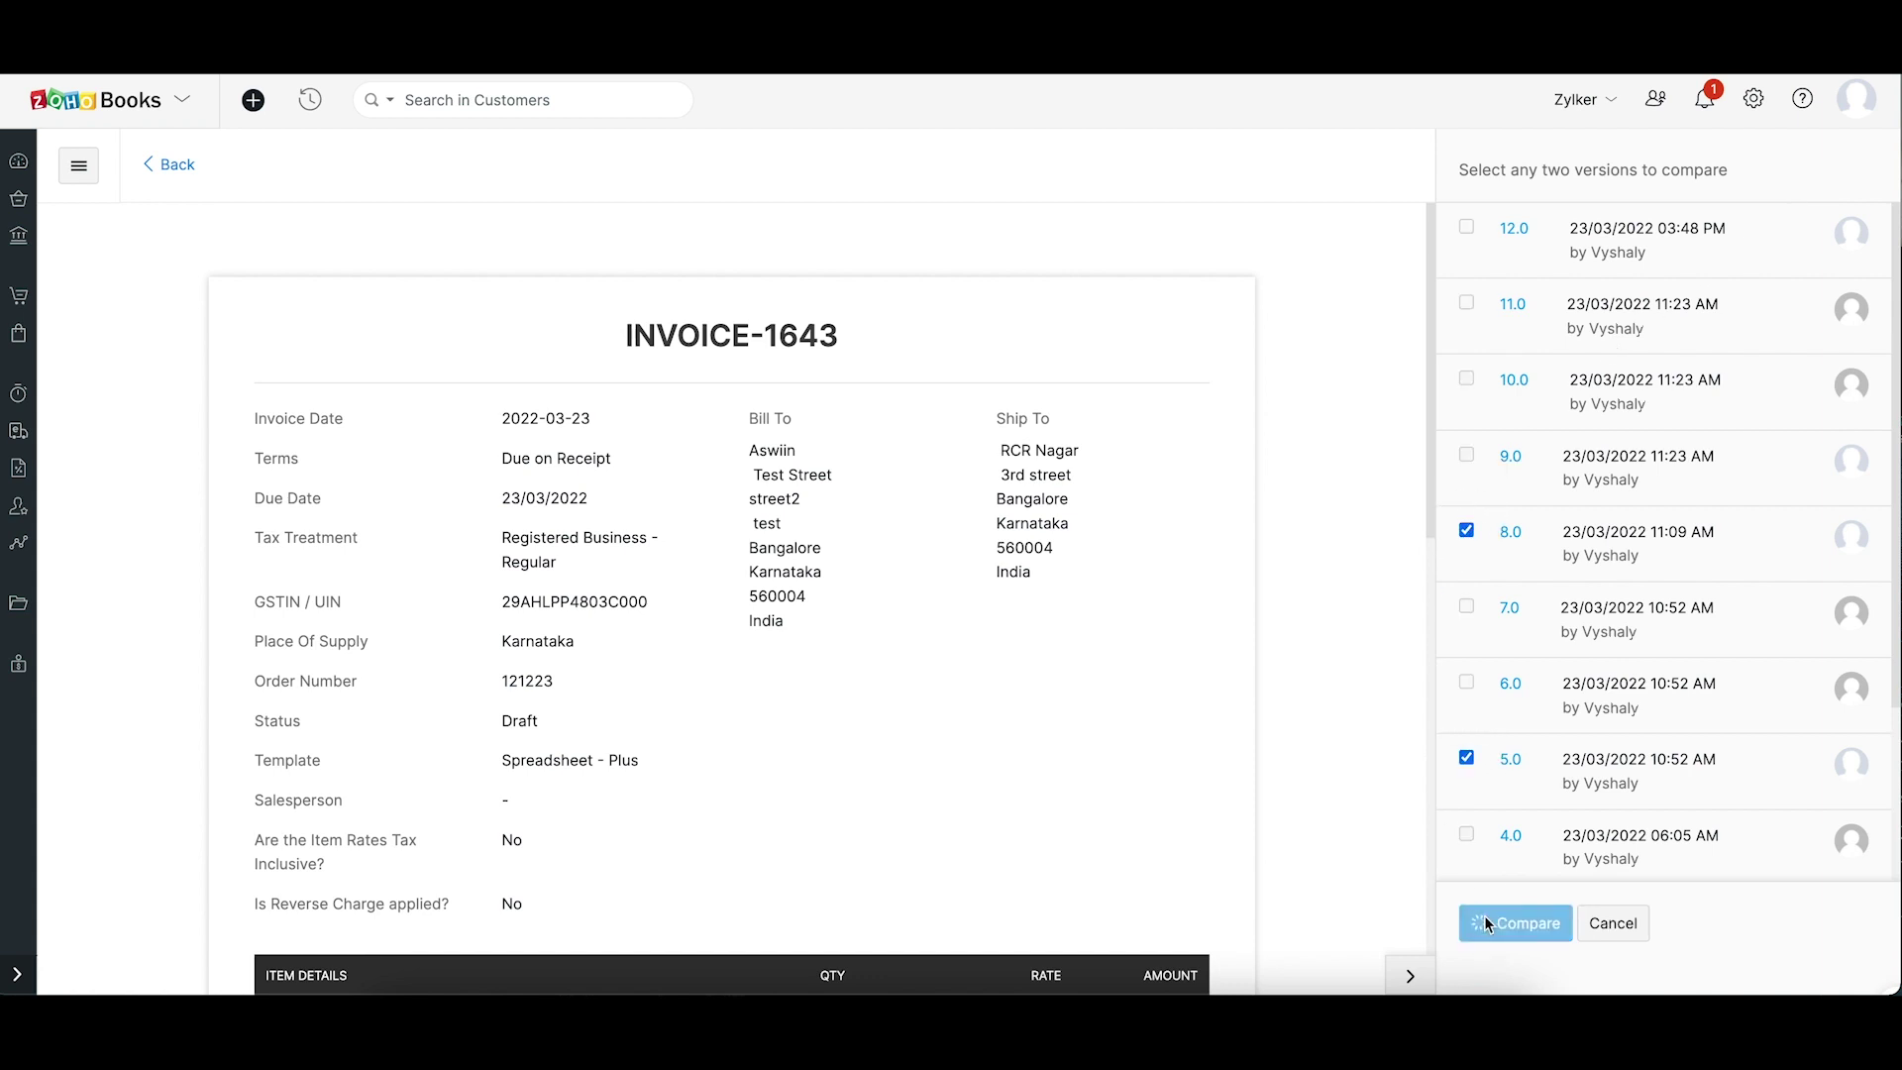
Scroll the Comparison View down to the Item Details table and invoice totals
scroll(992, 558, down, 3)
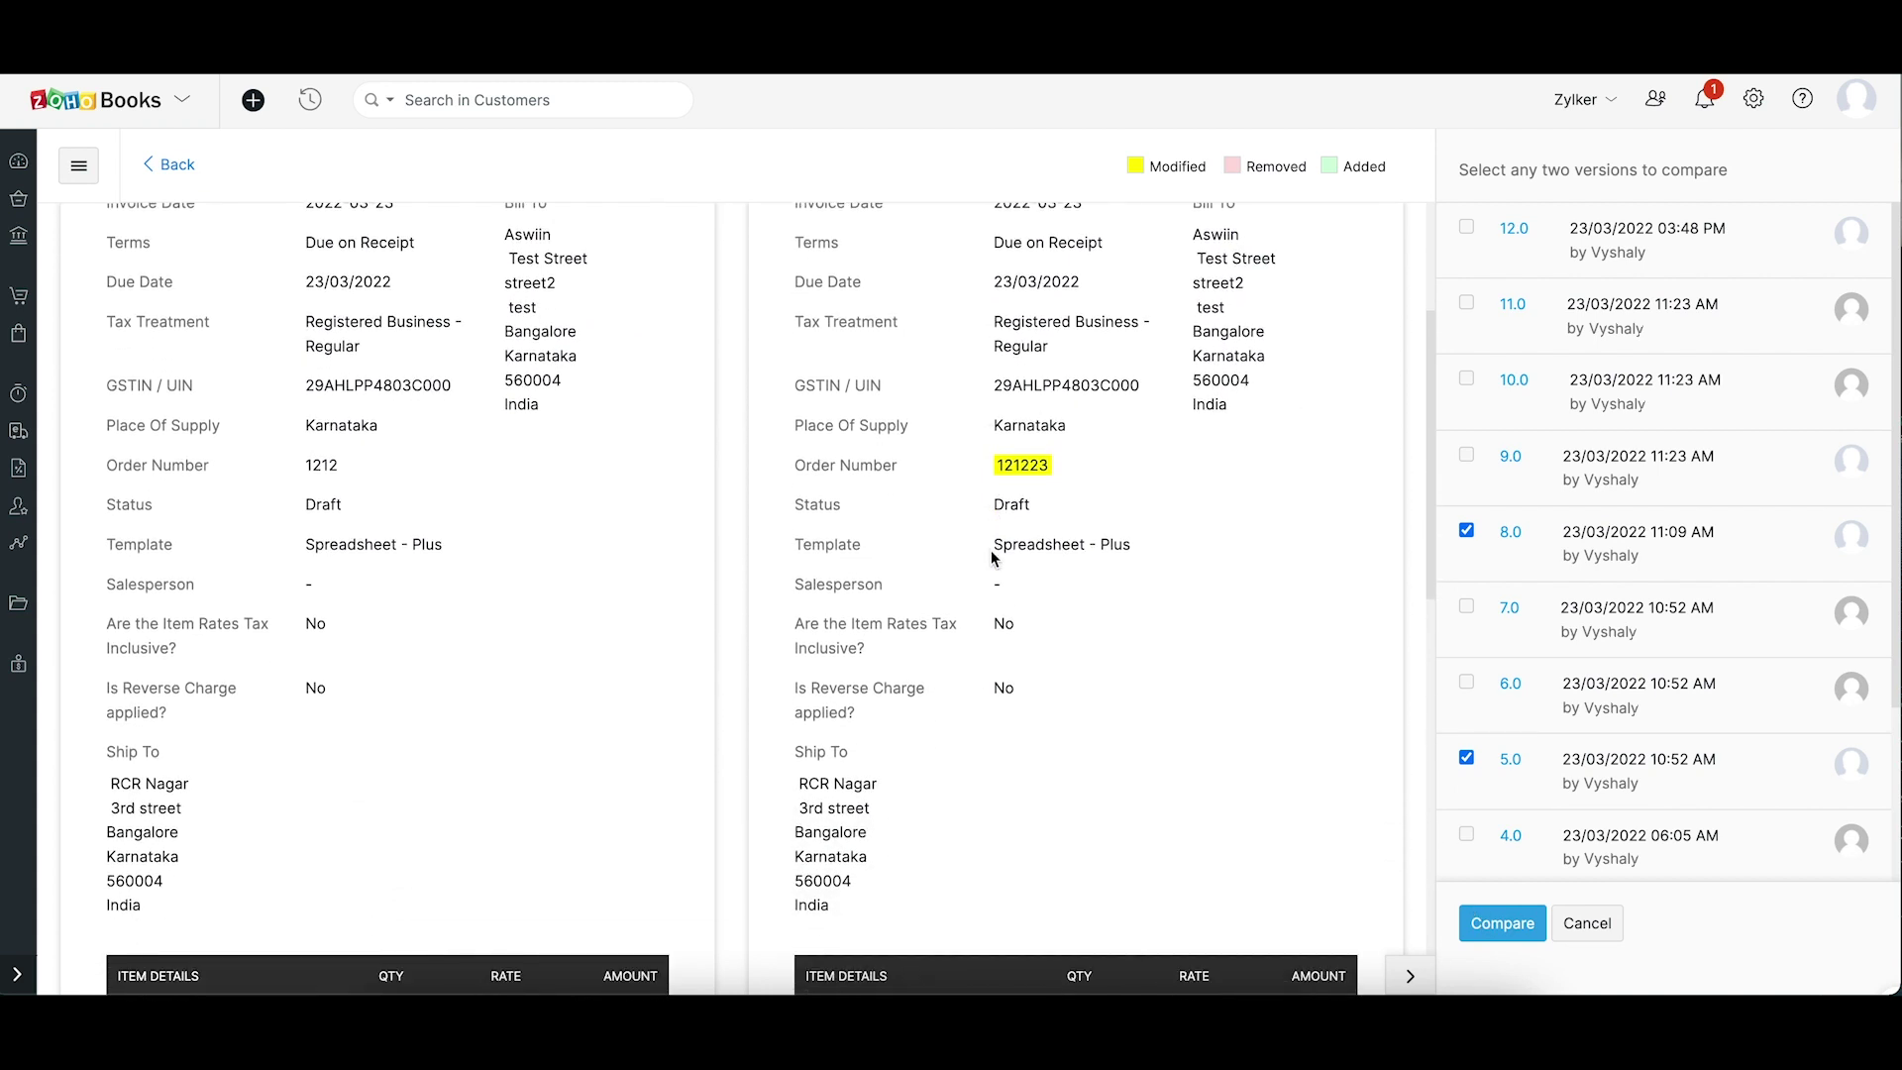
scroll(992, 558, down, 1)
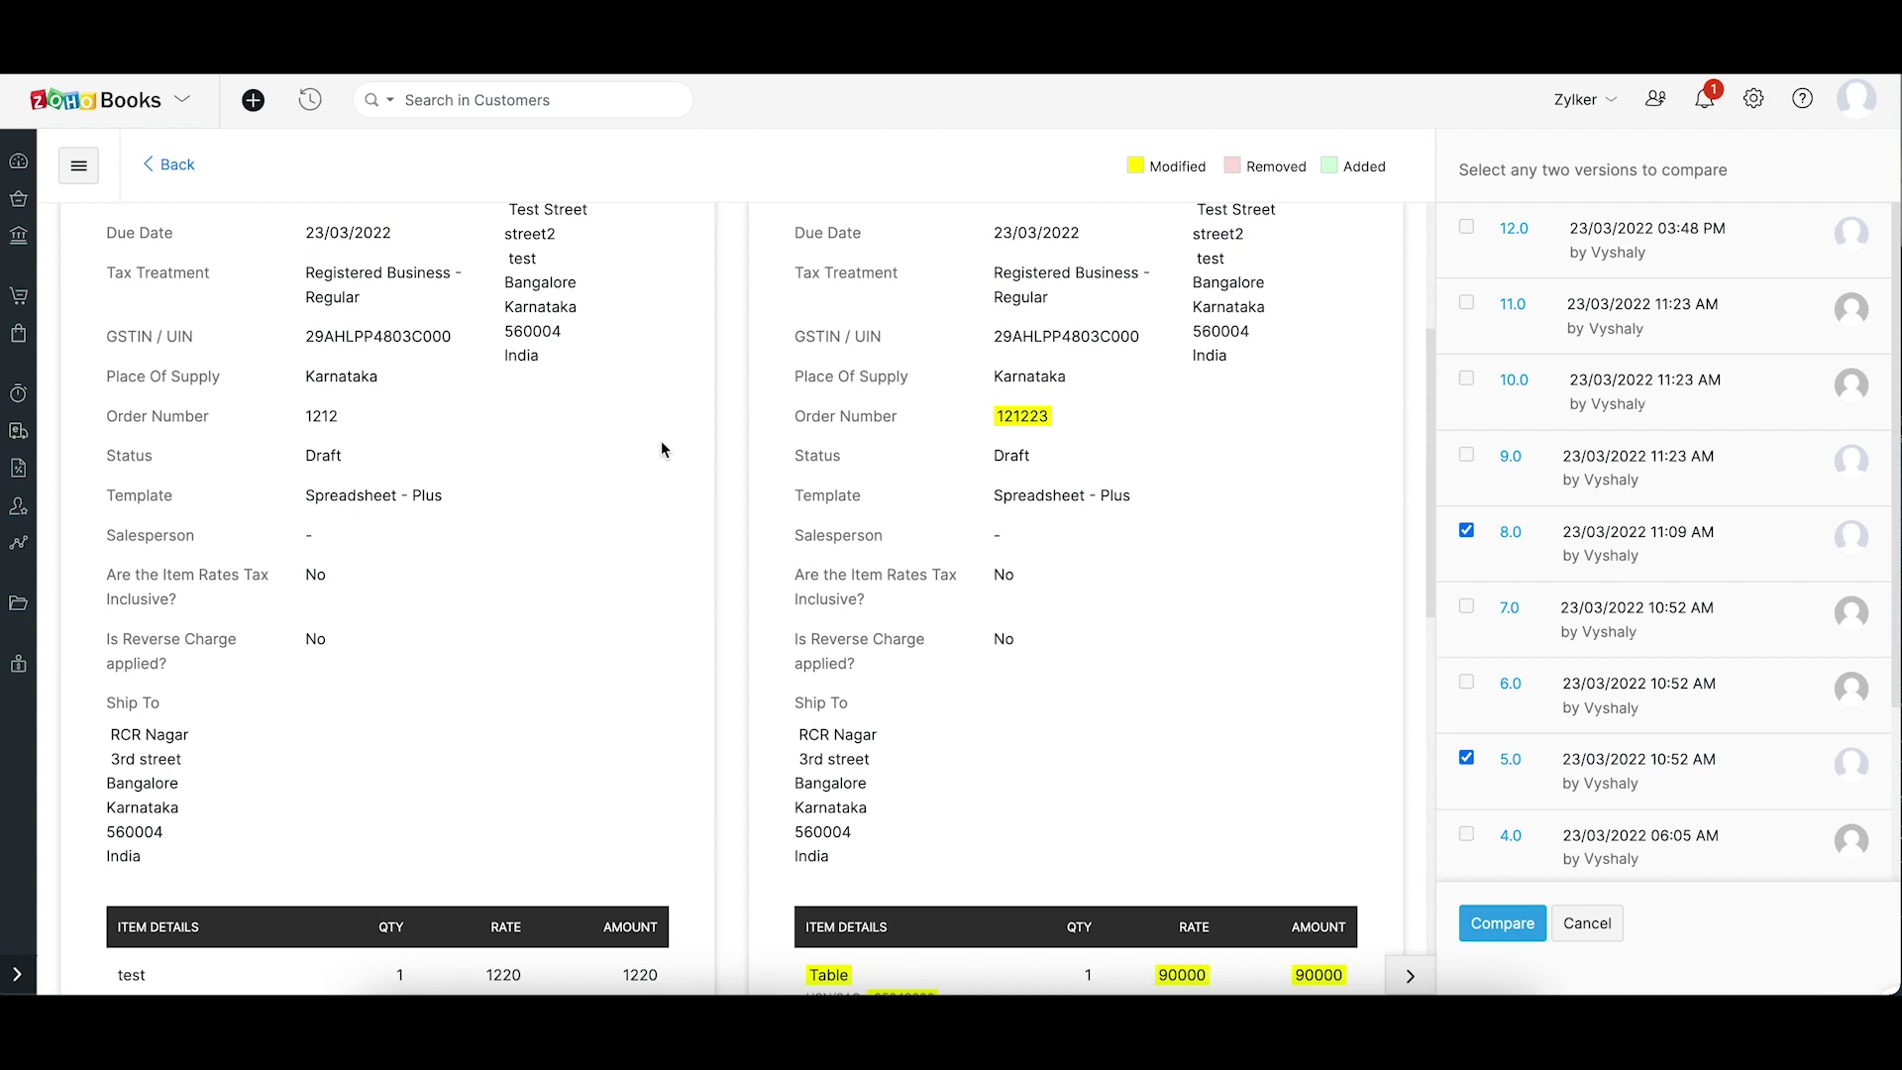
scroll(1000, 662, down, 2)
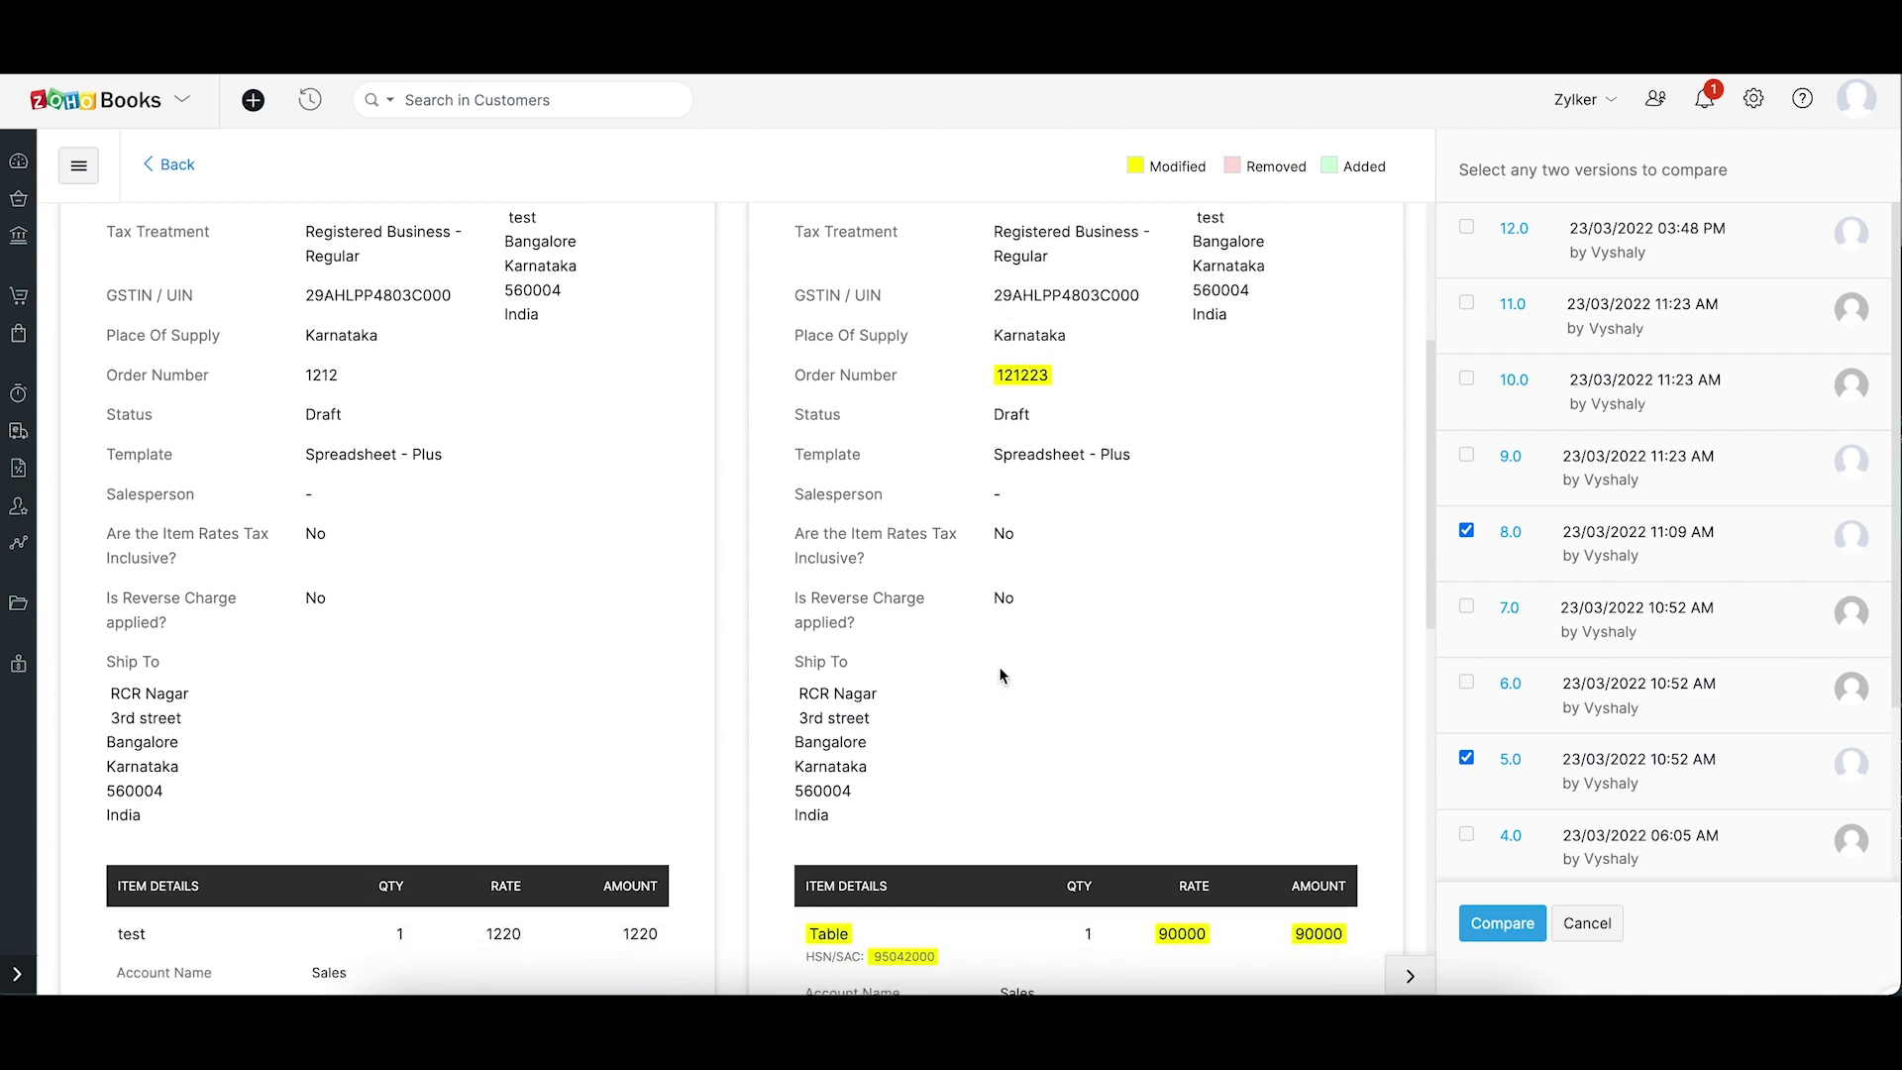
scroll(1000, 666, up, 6)
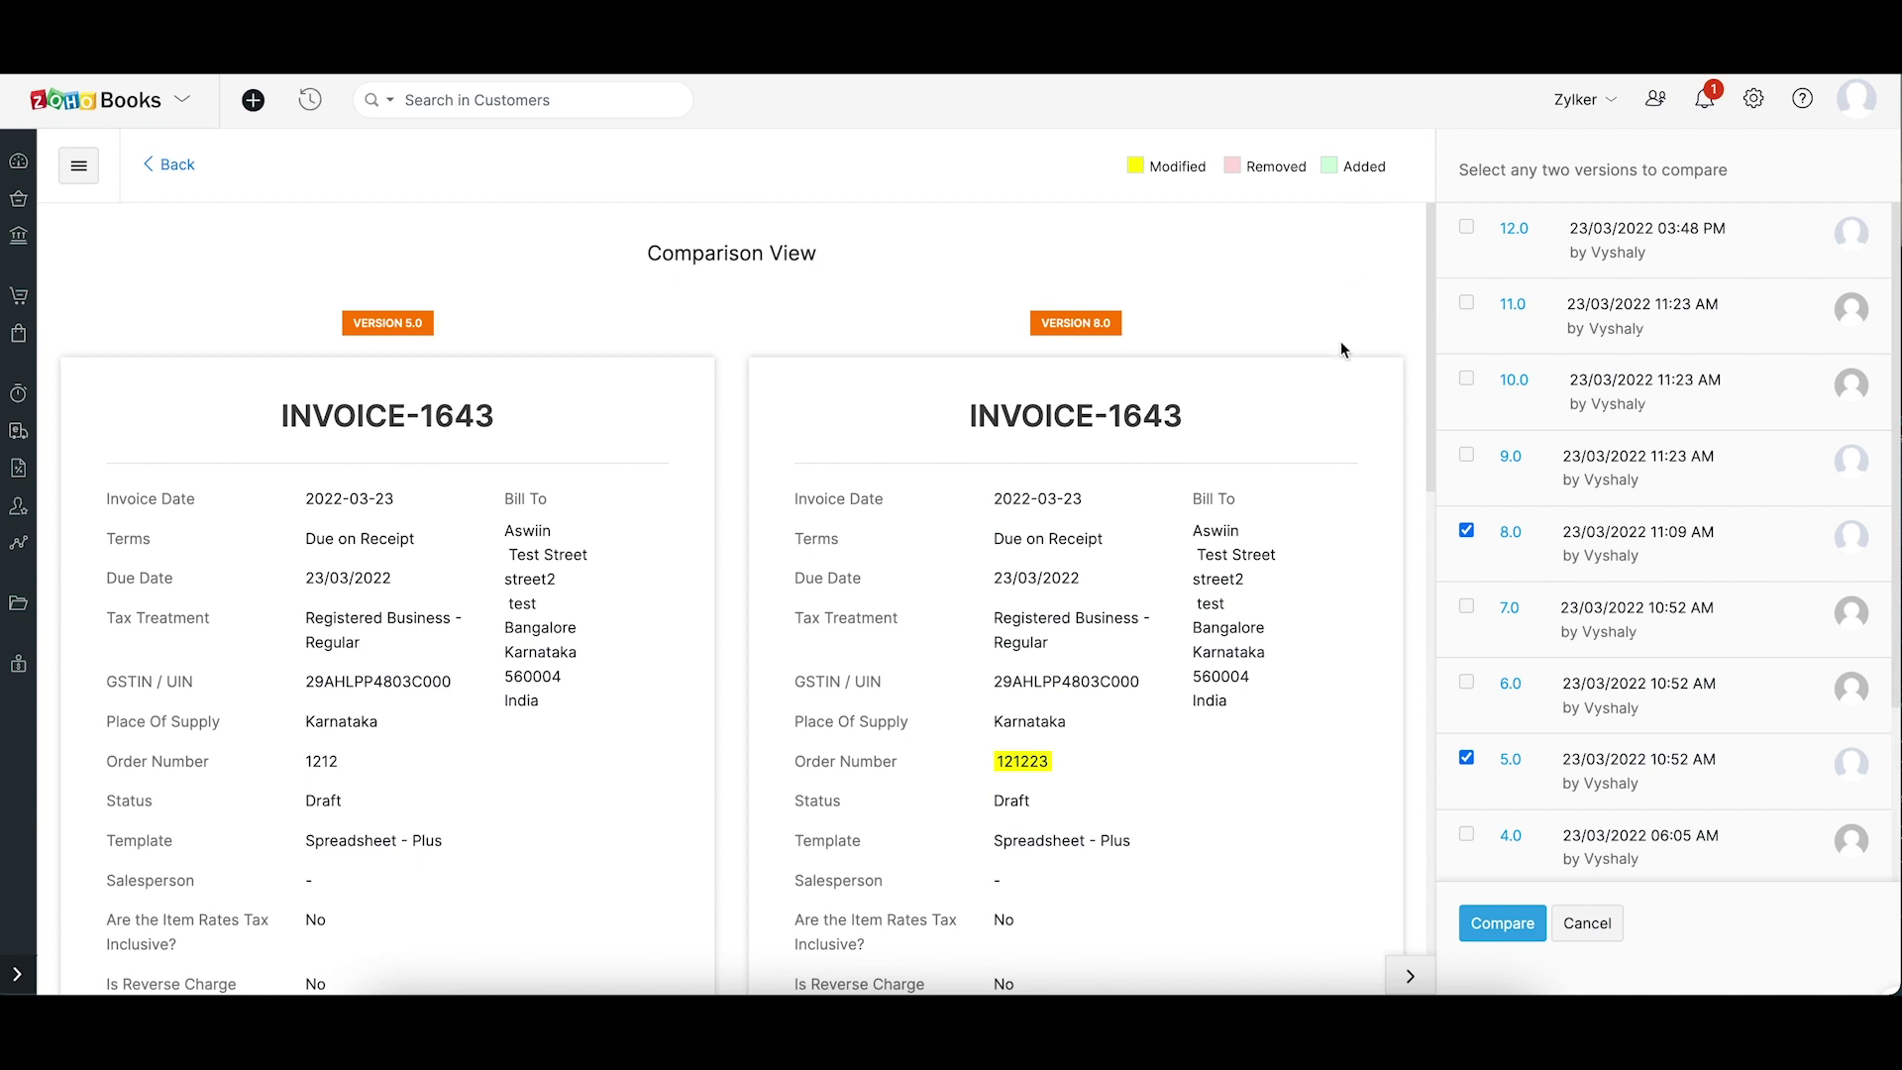
scroll(1342, 418, down, 3)
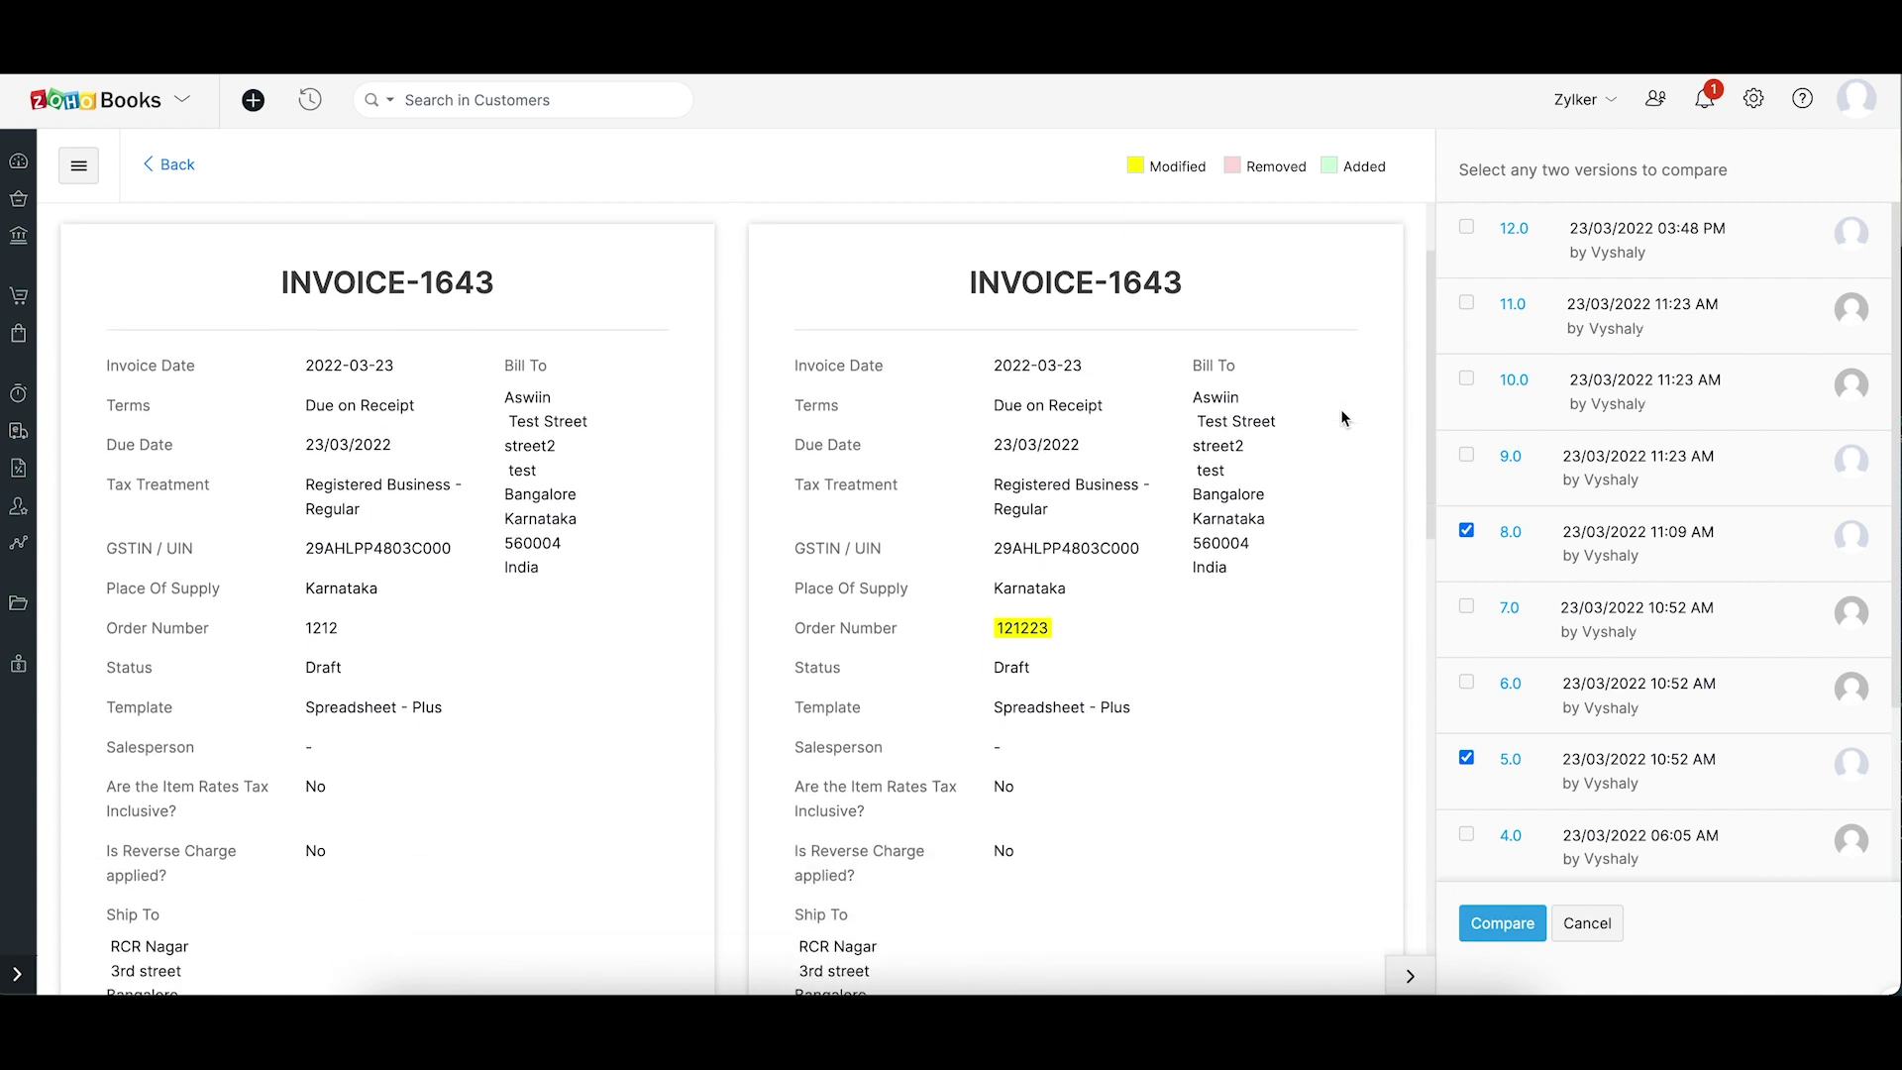
scroll(1343, 417, down, 5)
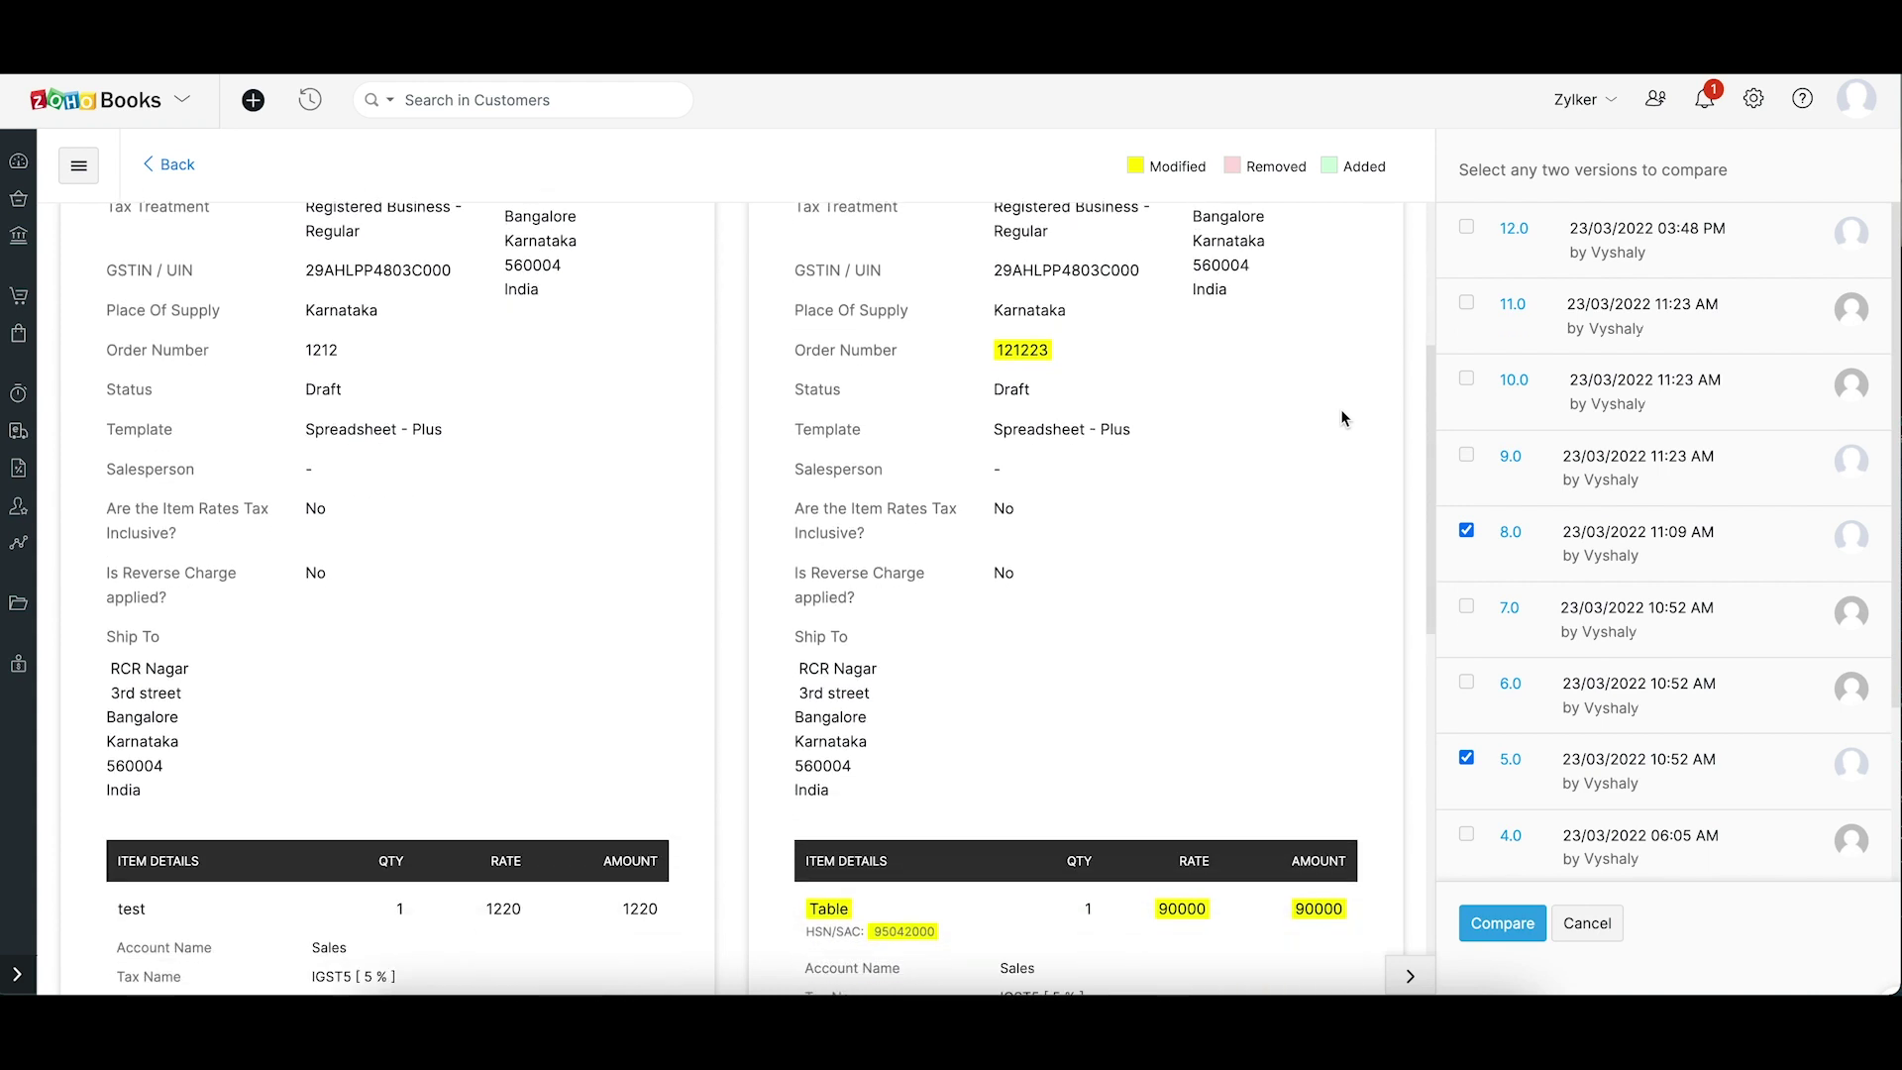
scroll(1343, 417, down, 1)
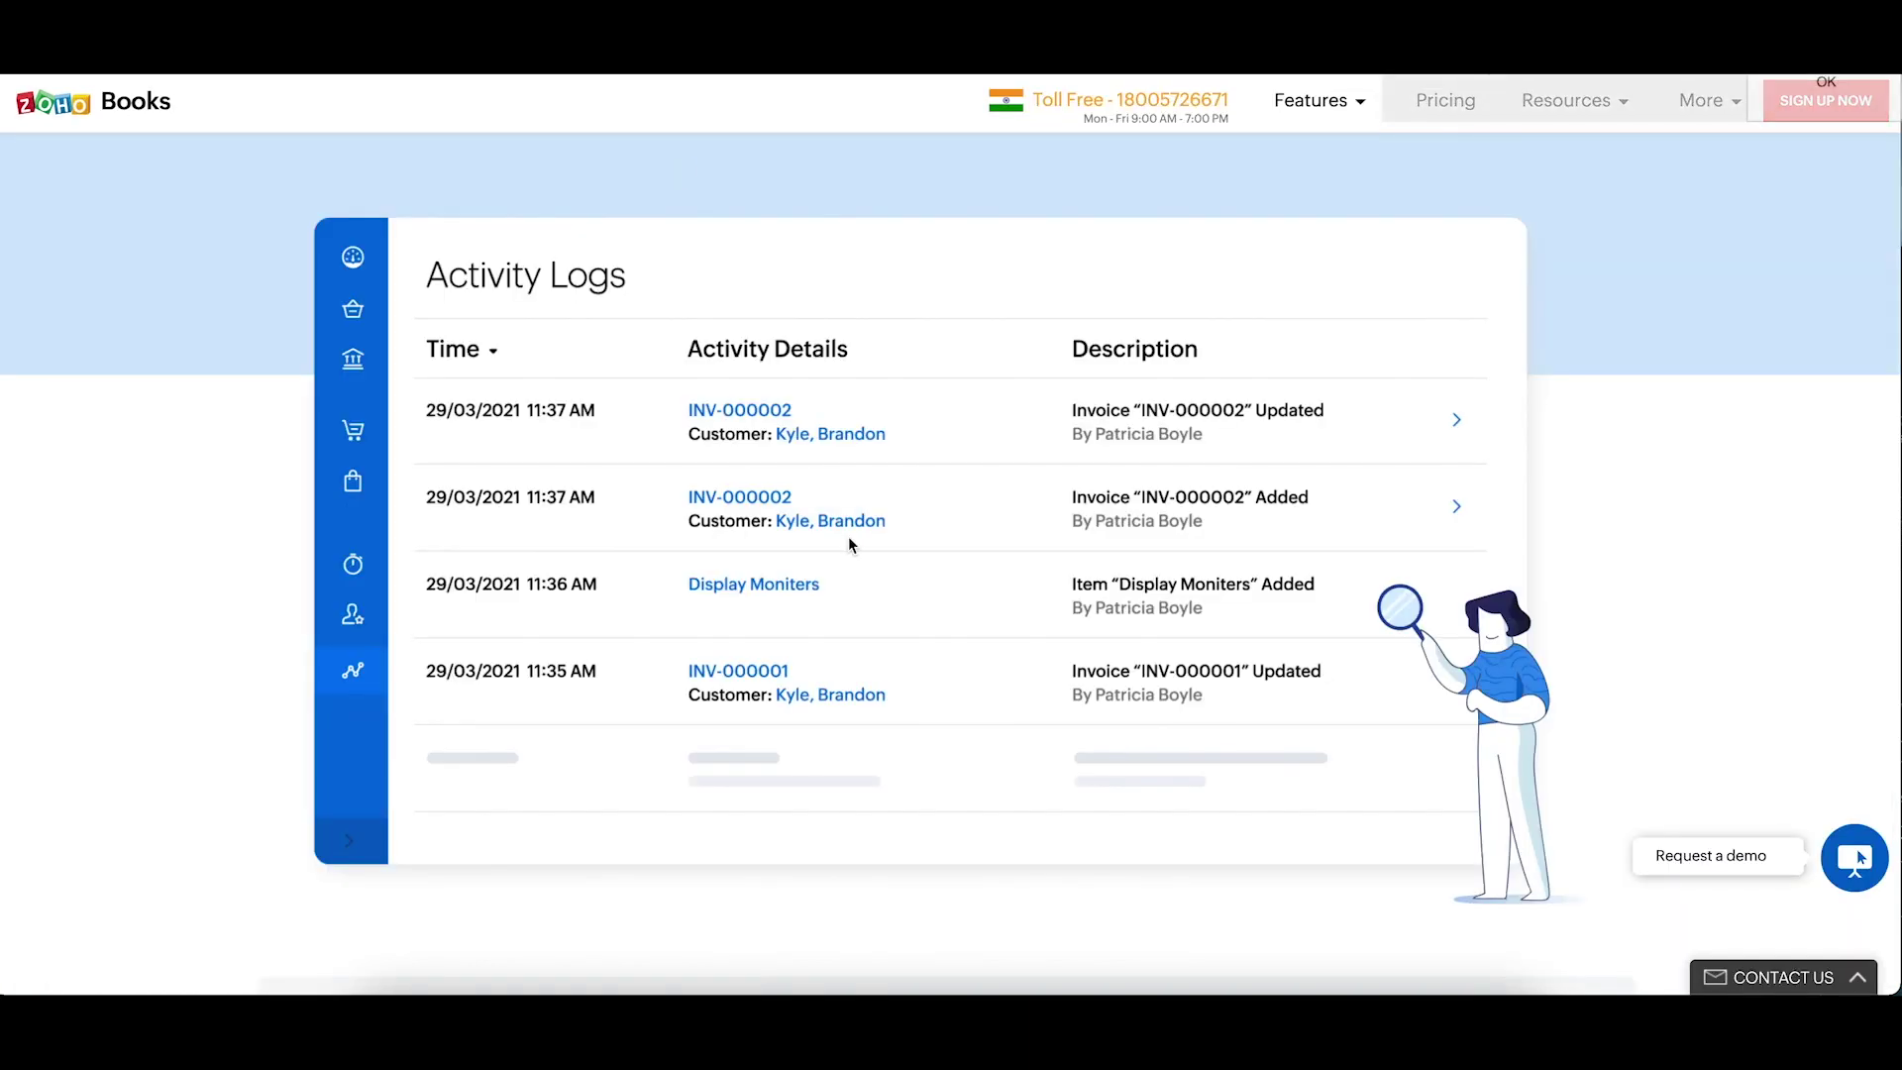
Scroll the Zoho Books audit trail page down to the 'Why audit-trail' benefits panel
scroll(849, 543, down, 5)
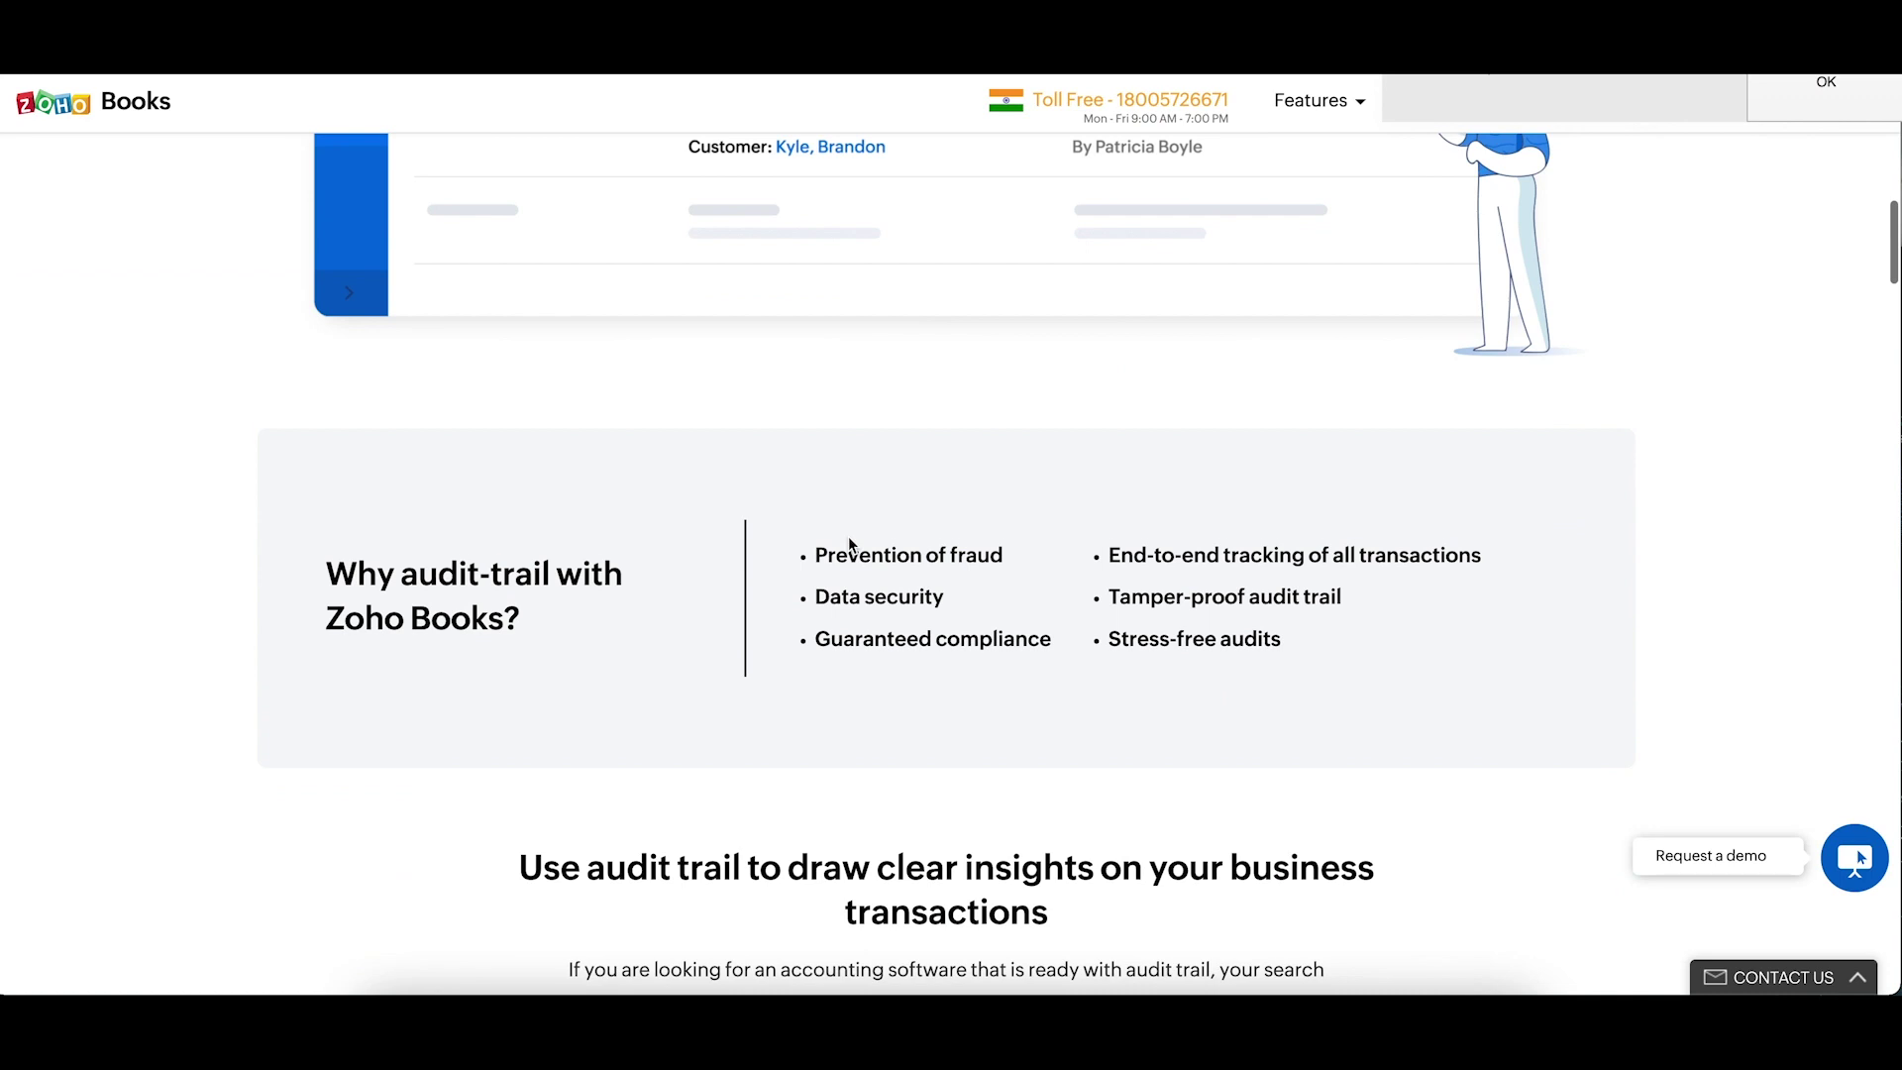
scroll(852, 545, down, 1)
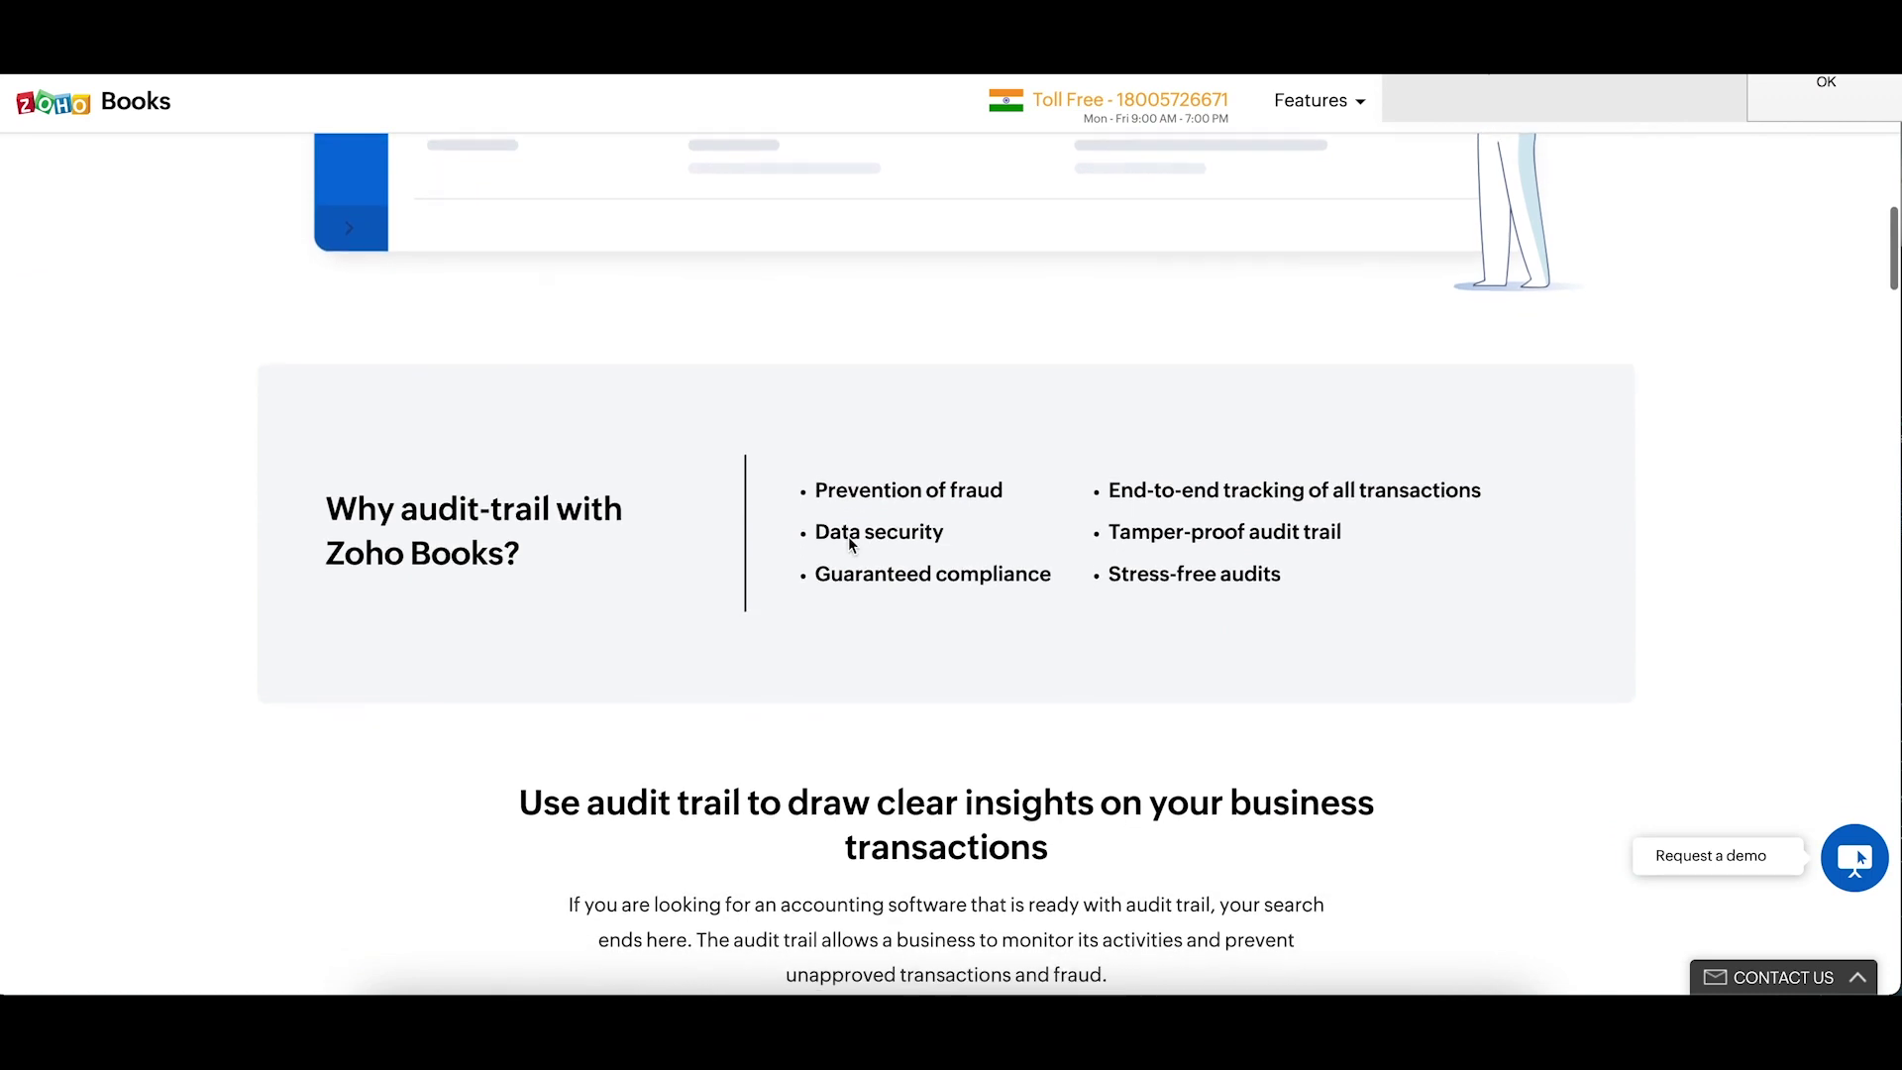
scroll(850, 544, down, 1)
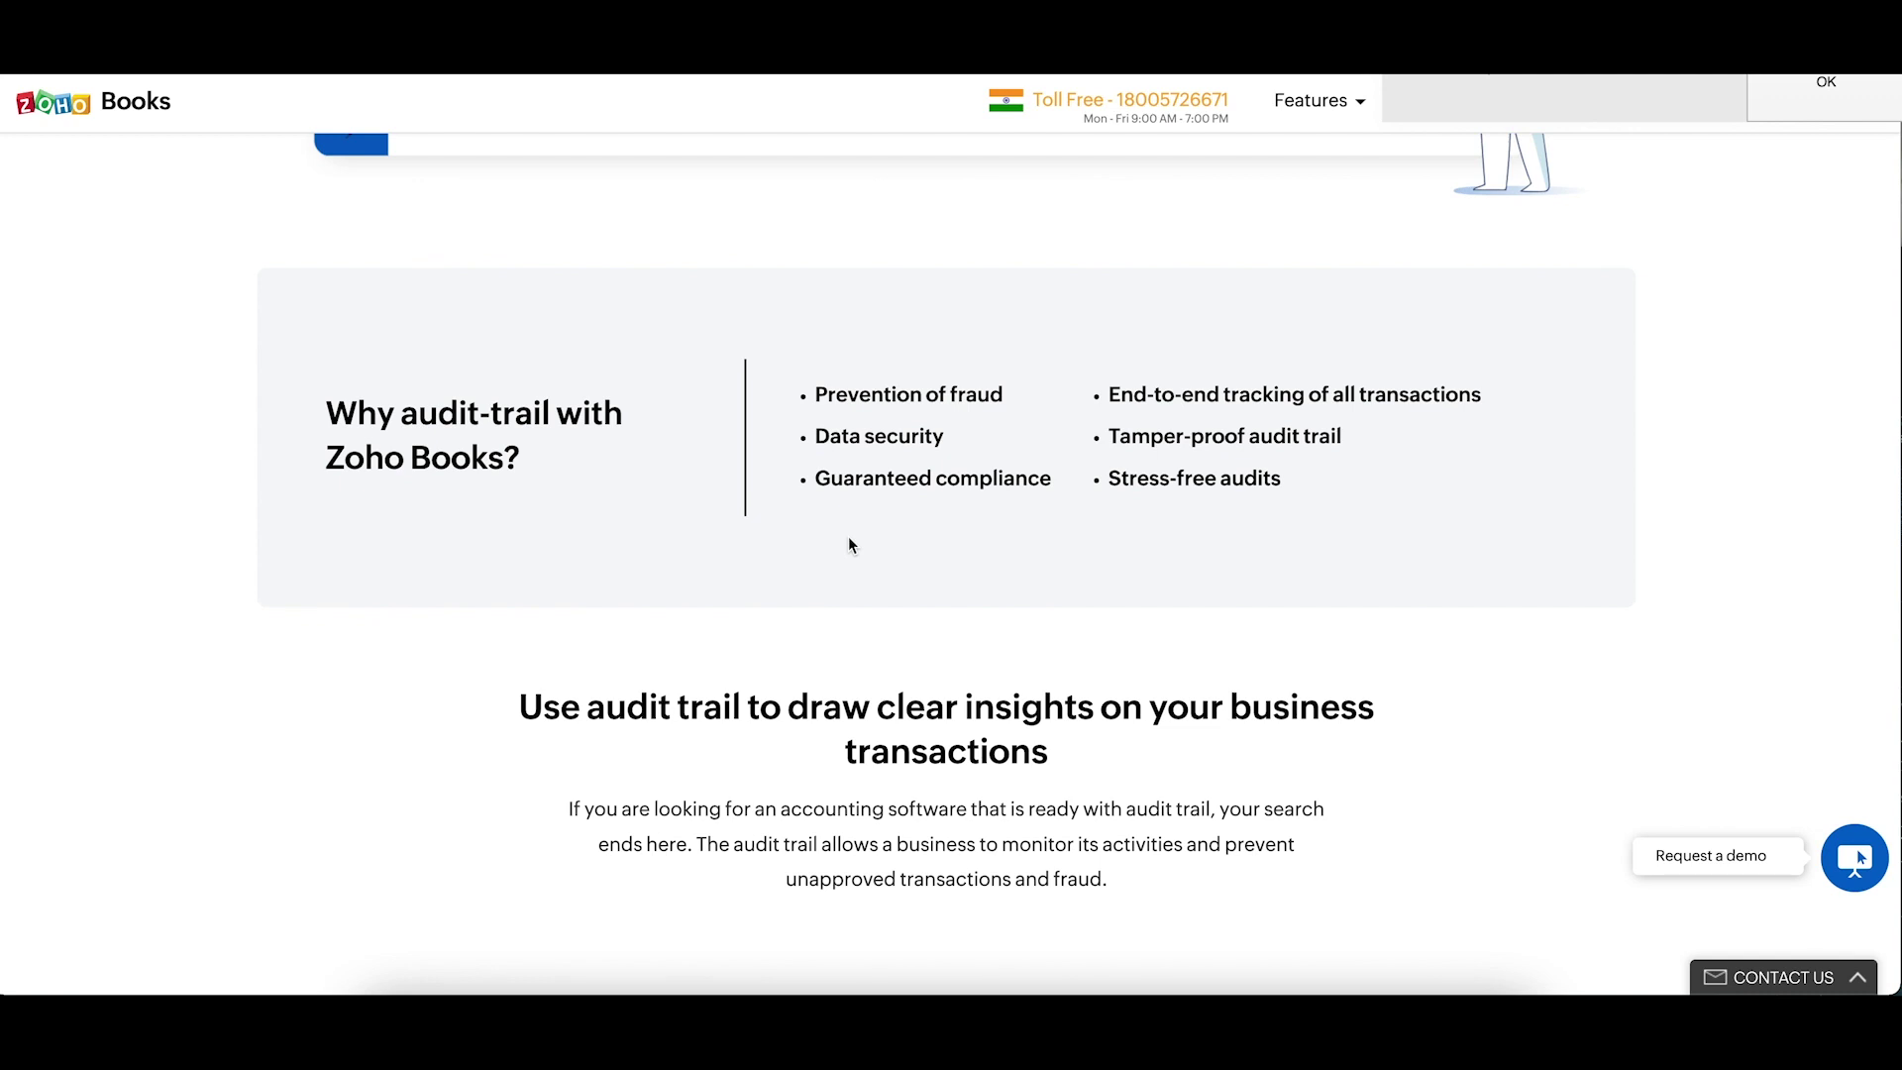
scroll(849, 544, down, 2)
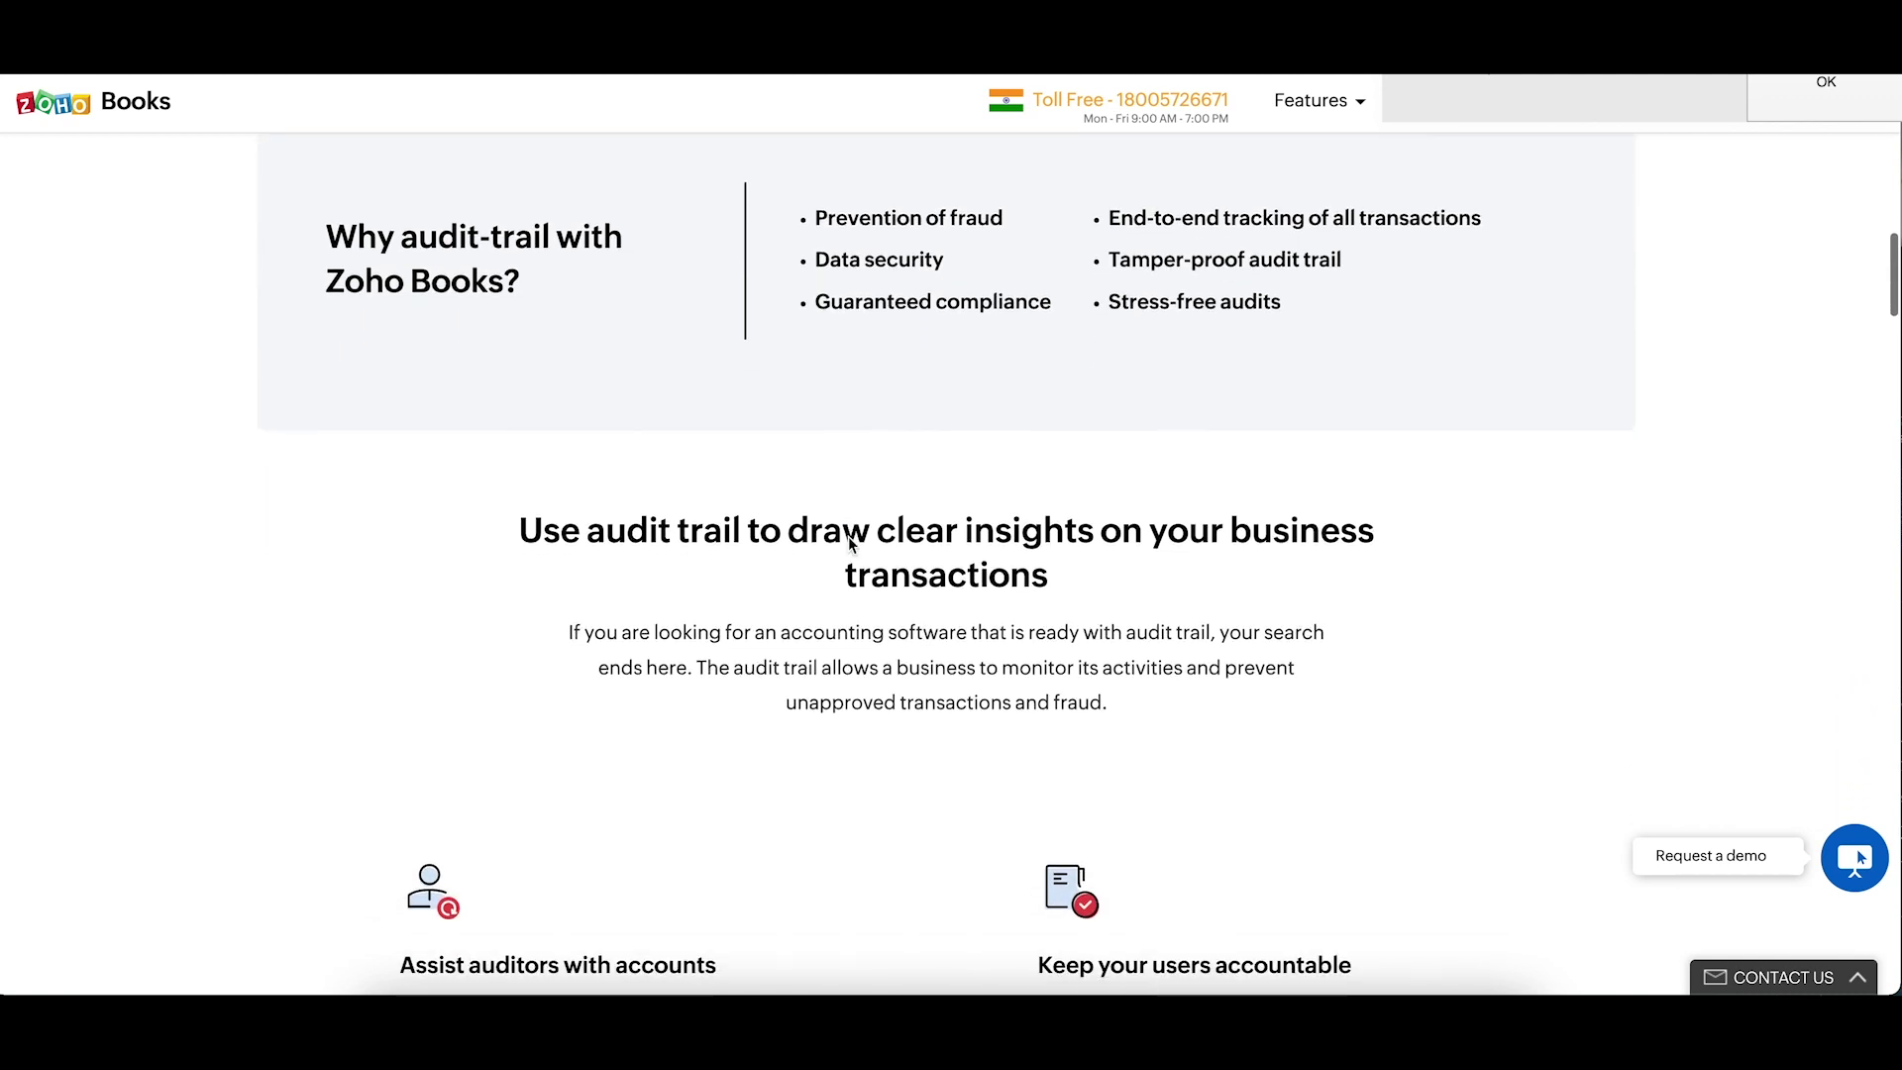
scroll(850, 544, down, 4)
scroll(850, 544, down, 4)
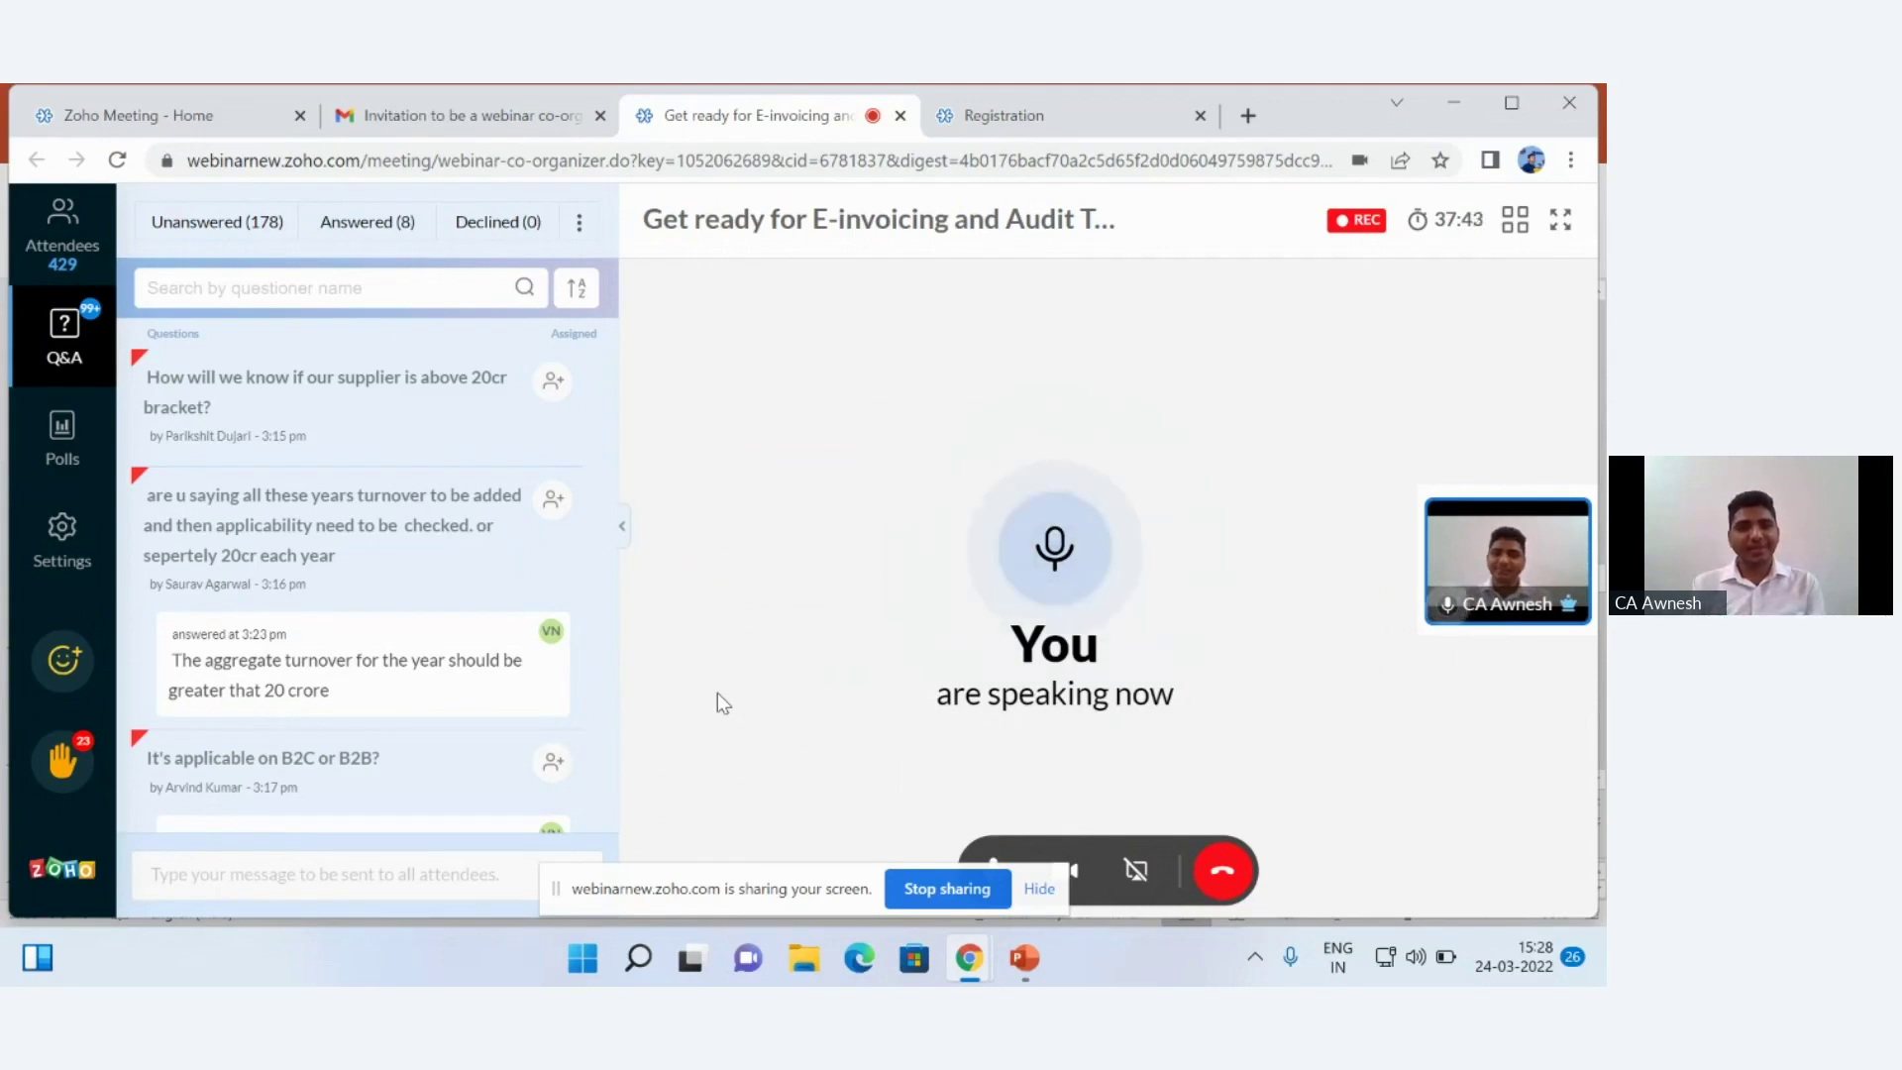
mouse_move(247, 649)
scroll(248, 649, down, 3)
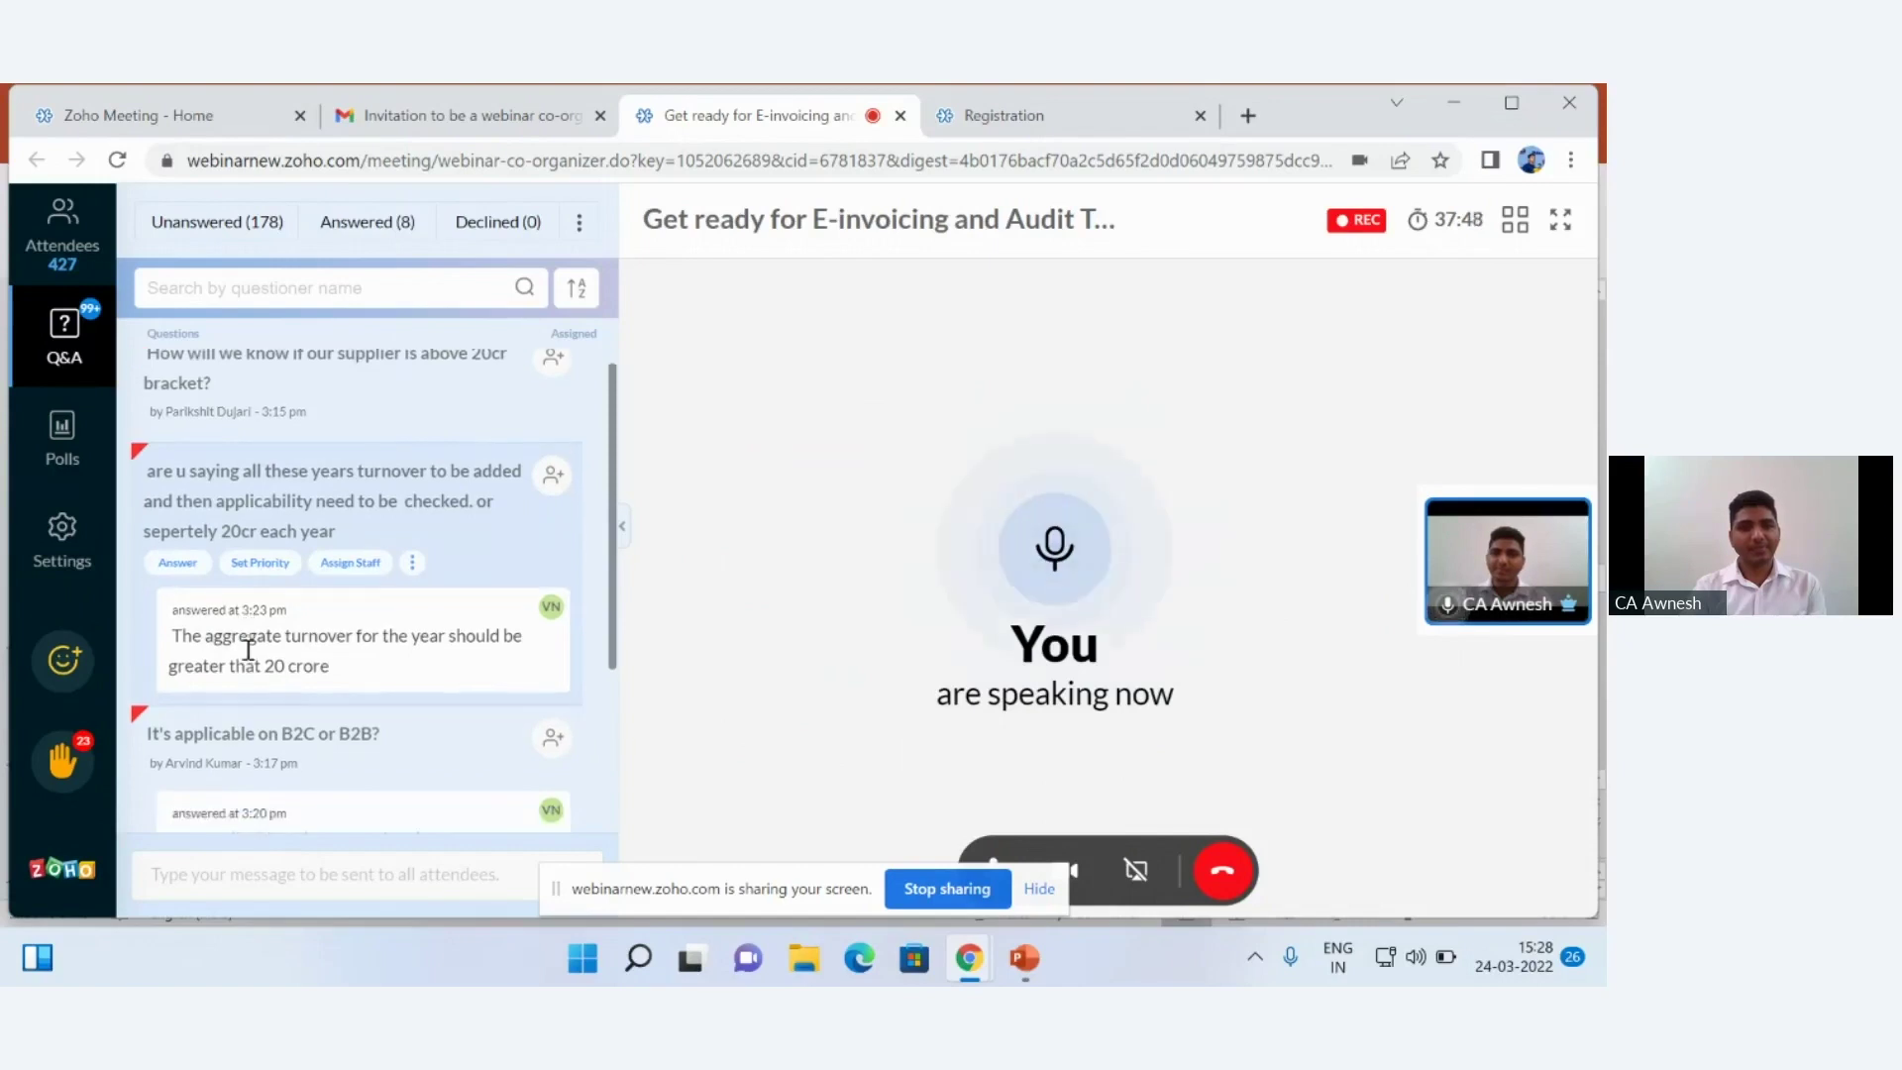
scroll(248, 659, down, 2)
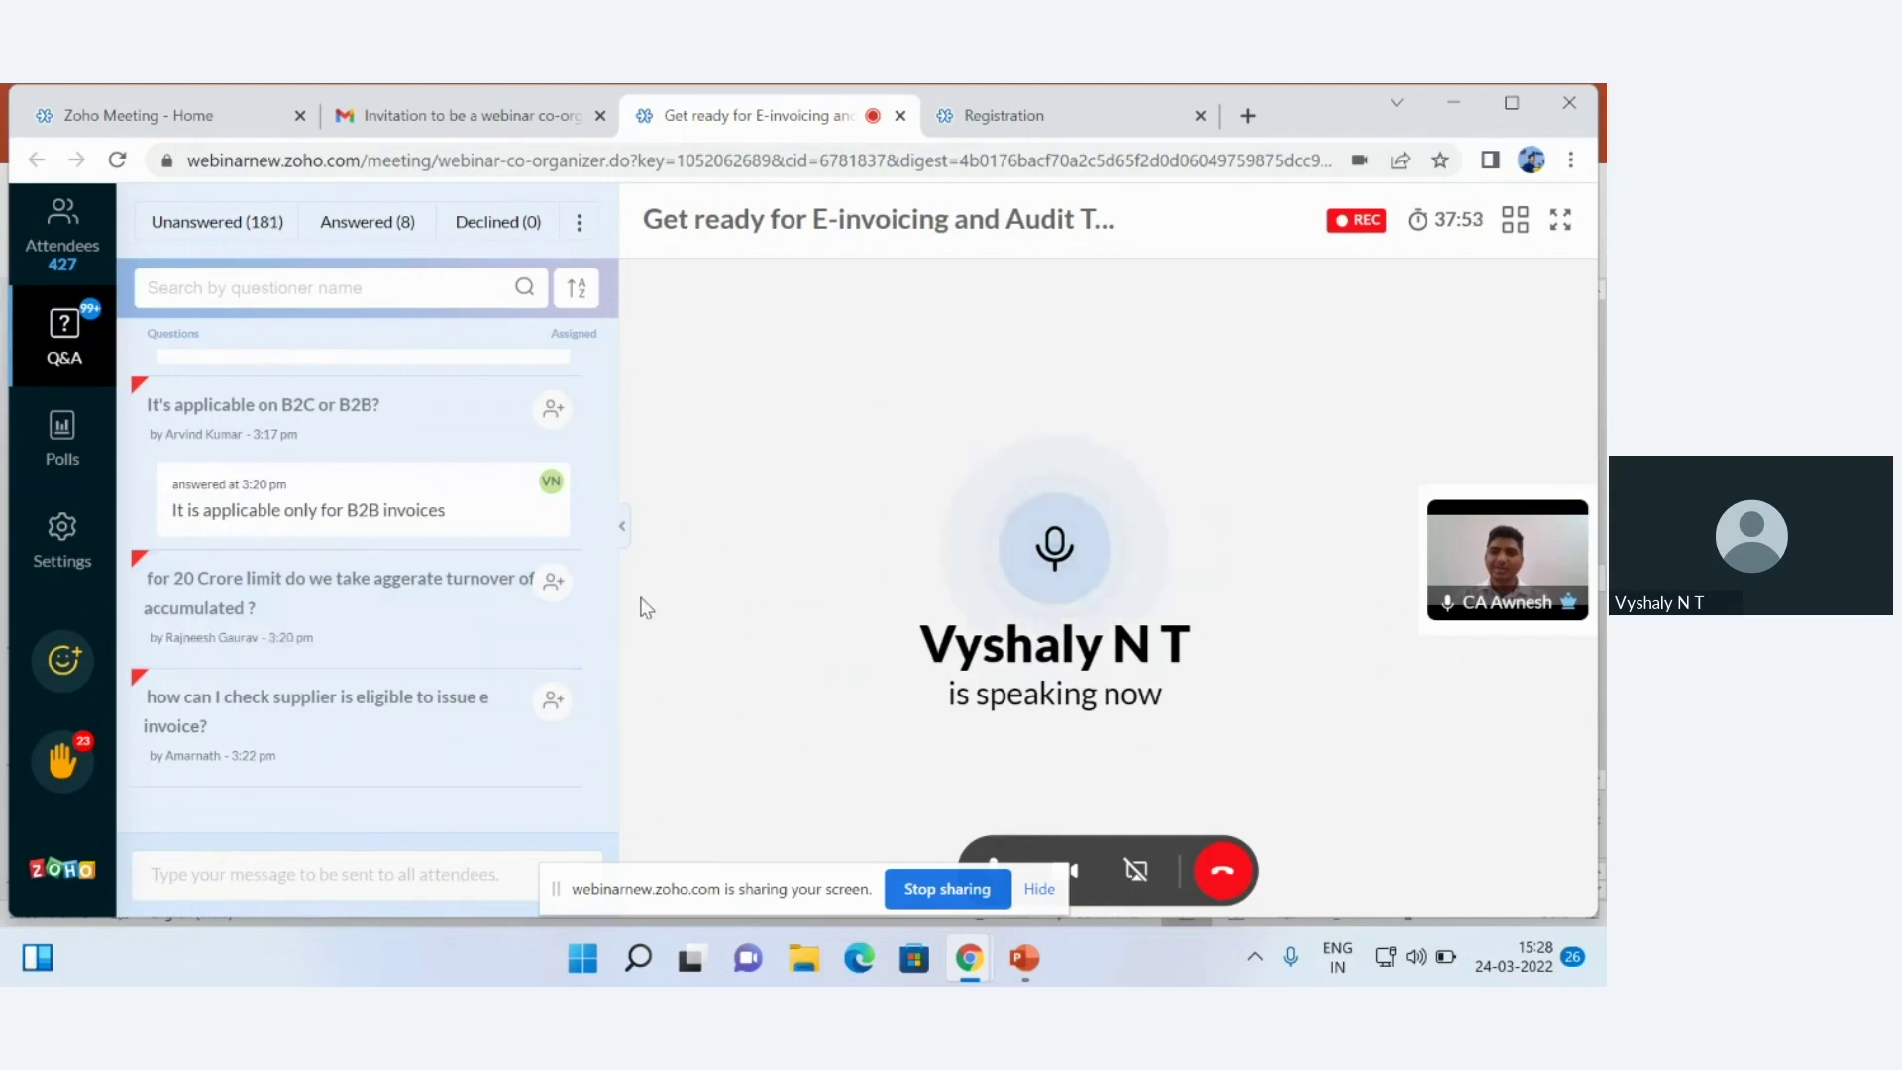
scroll(384, 601, up, 1)
scroll(384, 600, up, 3)
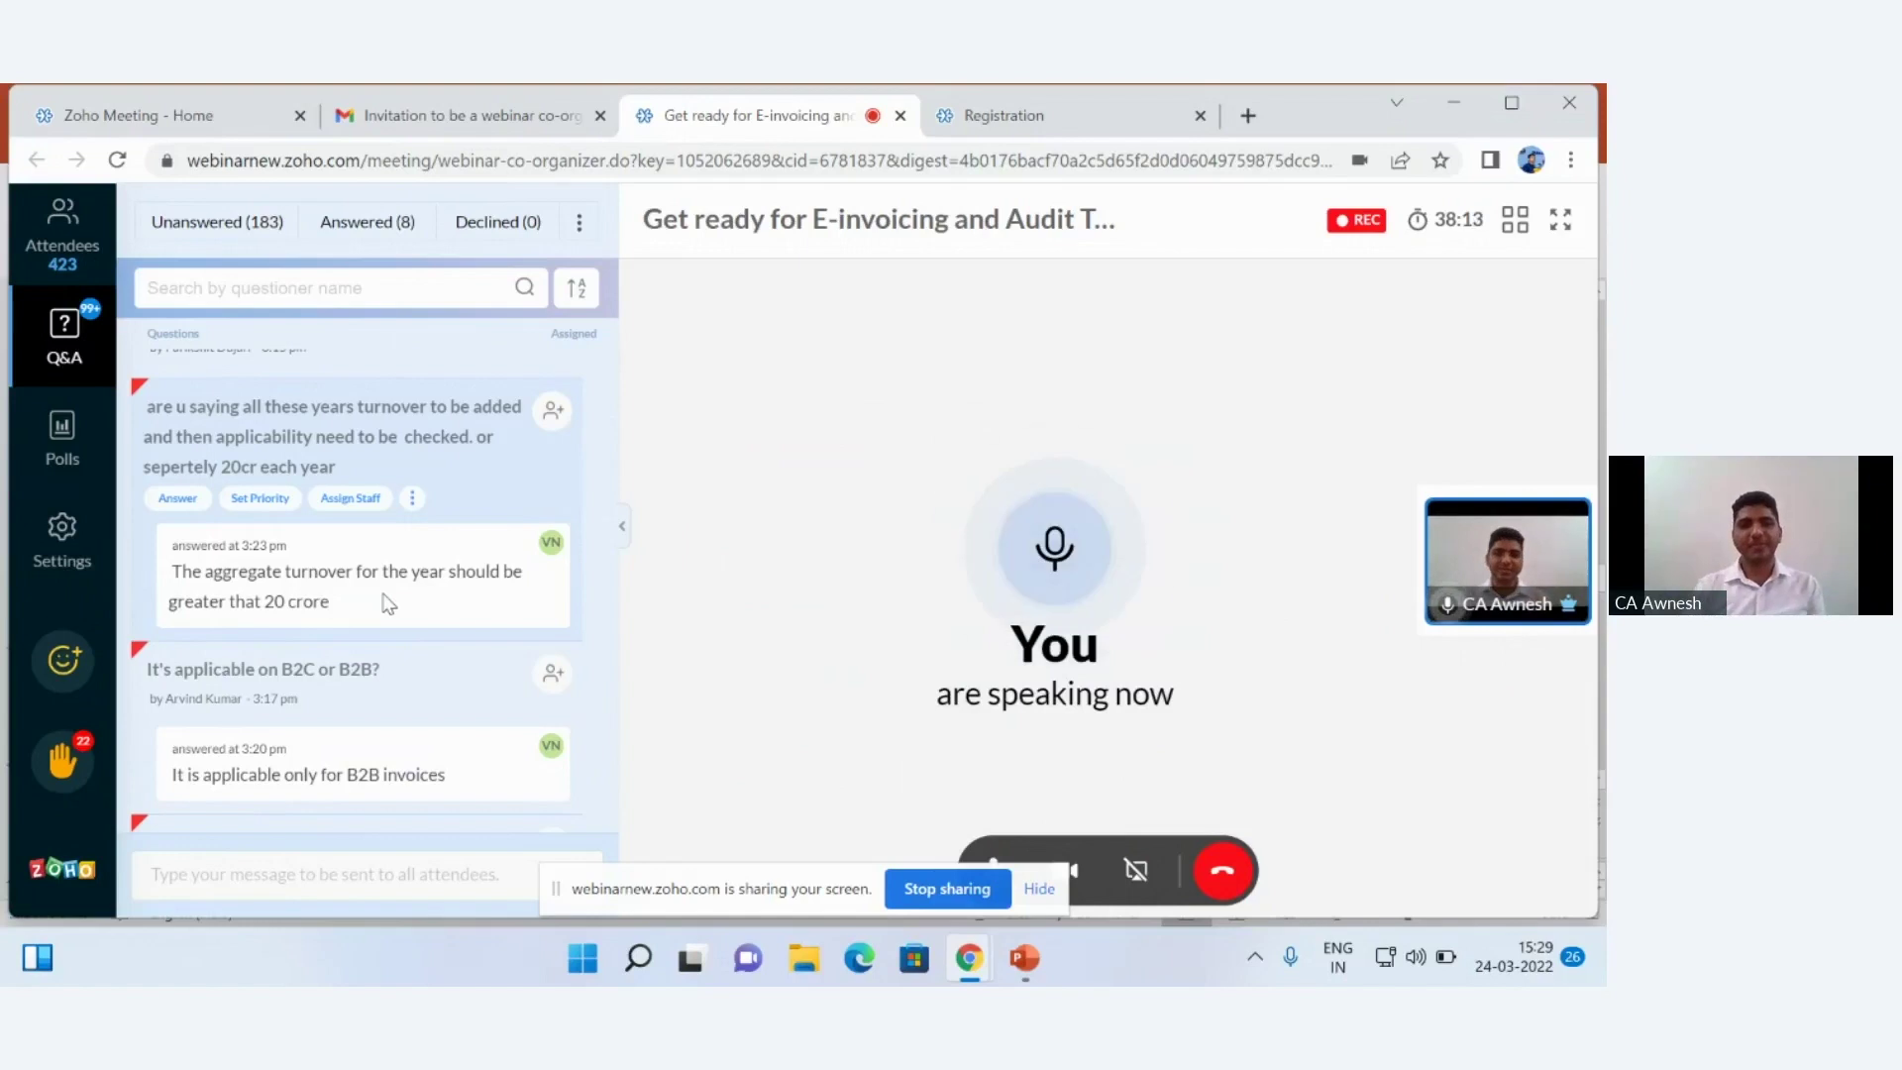
scroll(388, 603, down, 1)
scroll(387, 603, down, 3)
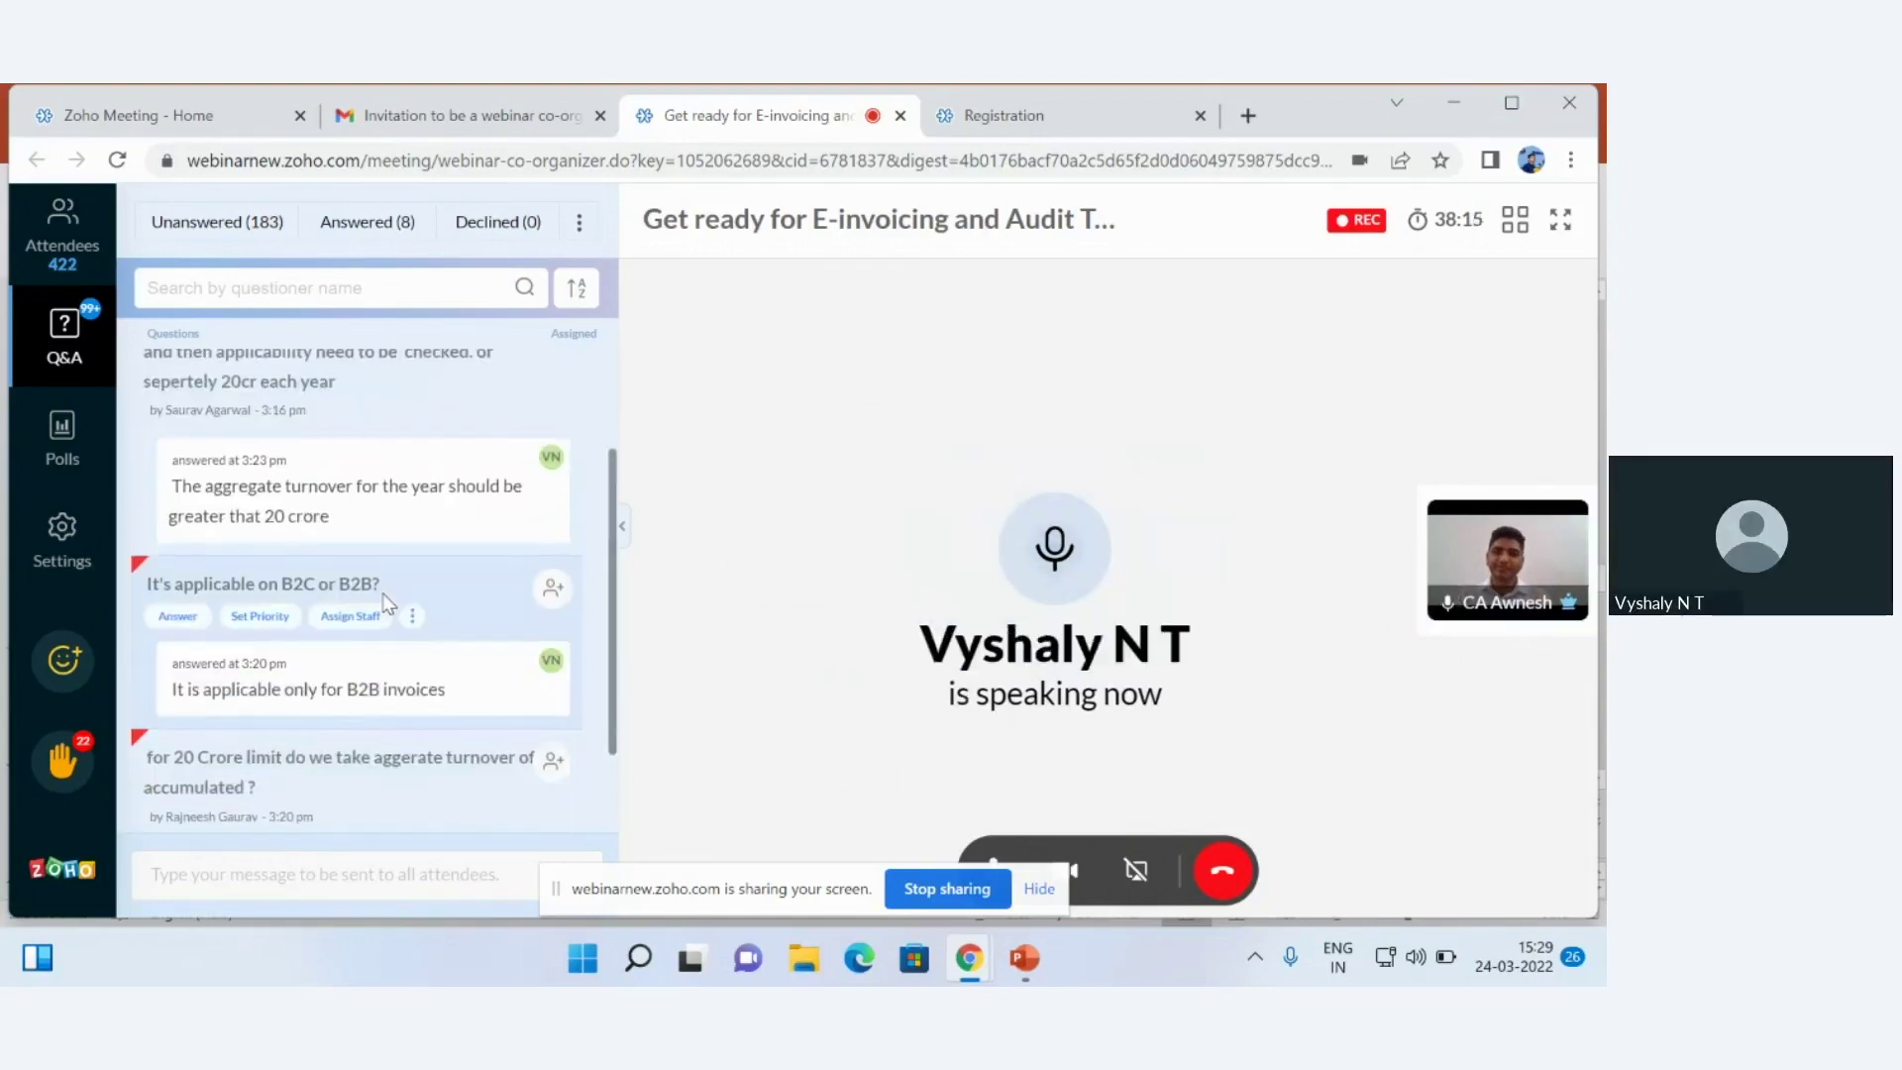
scroll(385, 593, down, 1)
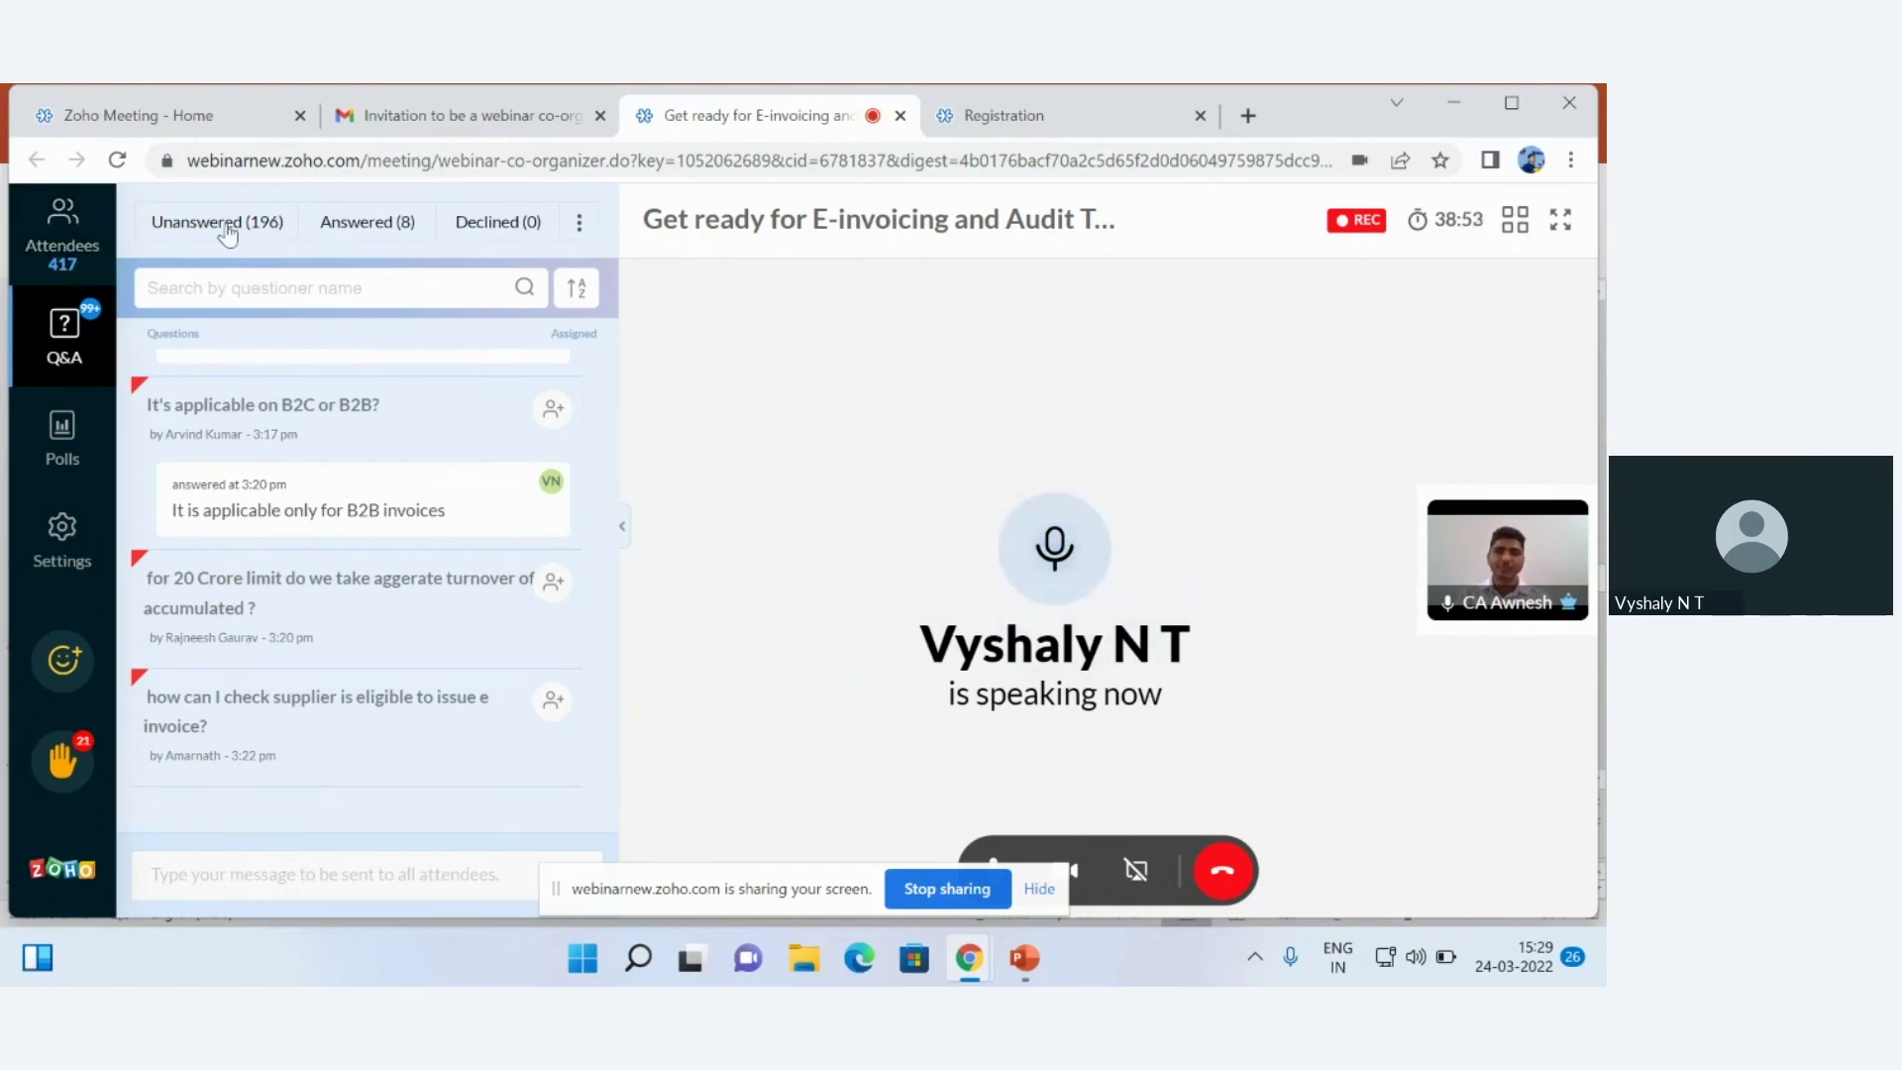
click(63, 327)
click(63, 326)
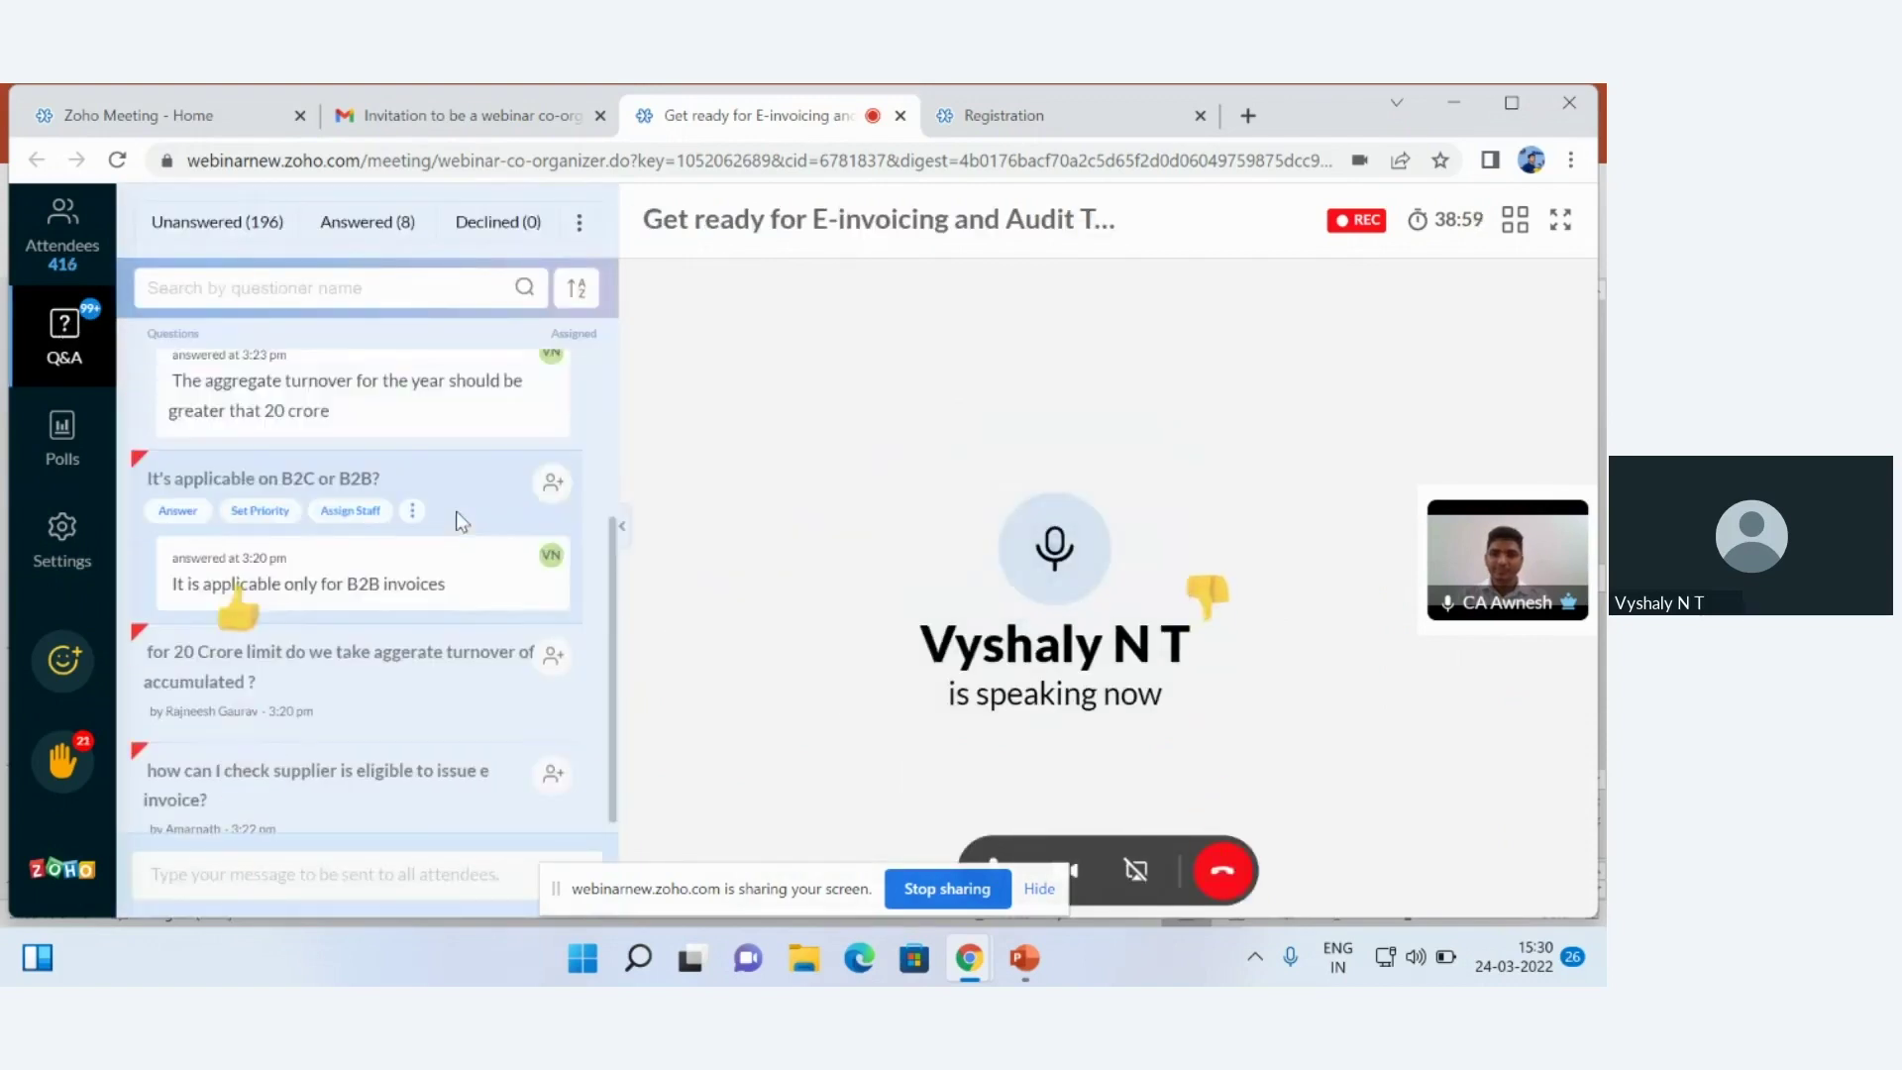
Filter the webinar Q&A to Unanswered and browse through the 201 unanswered questions
click(259, 223)
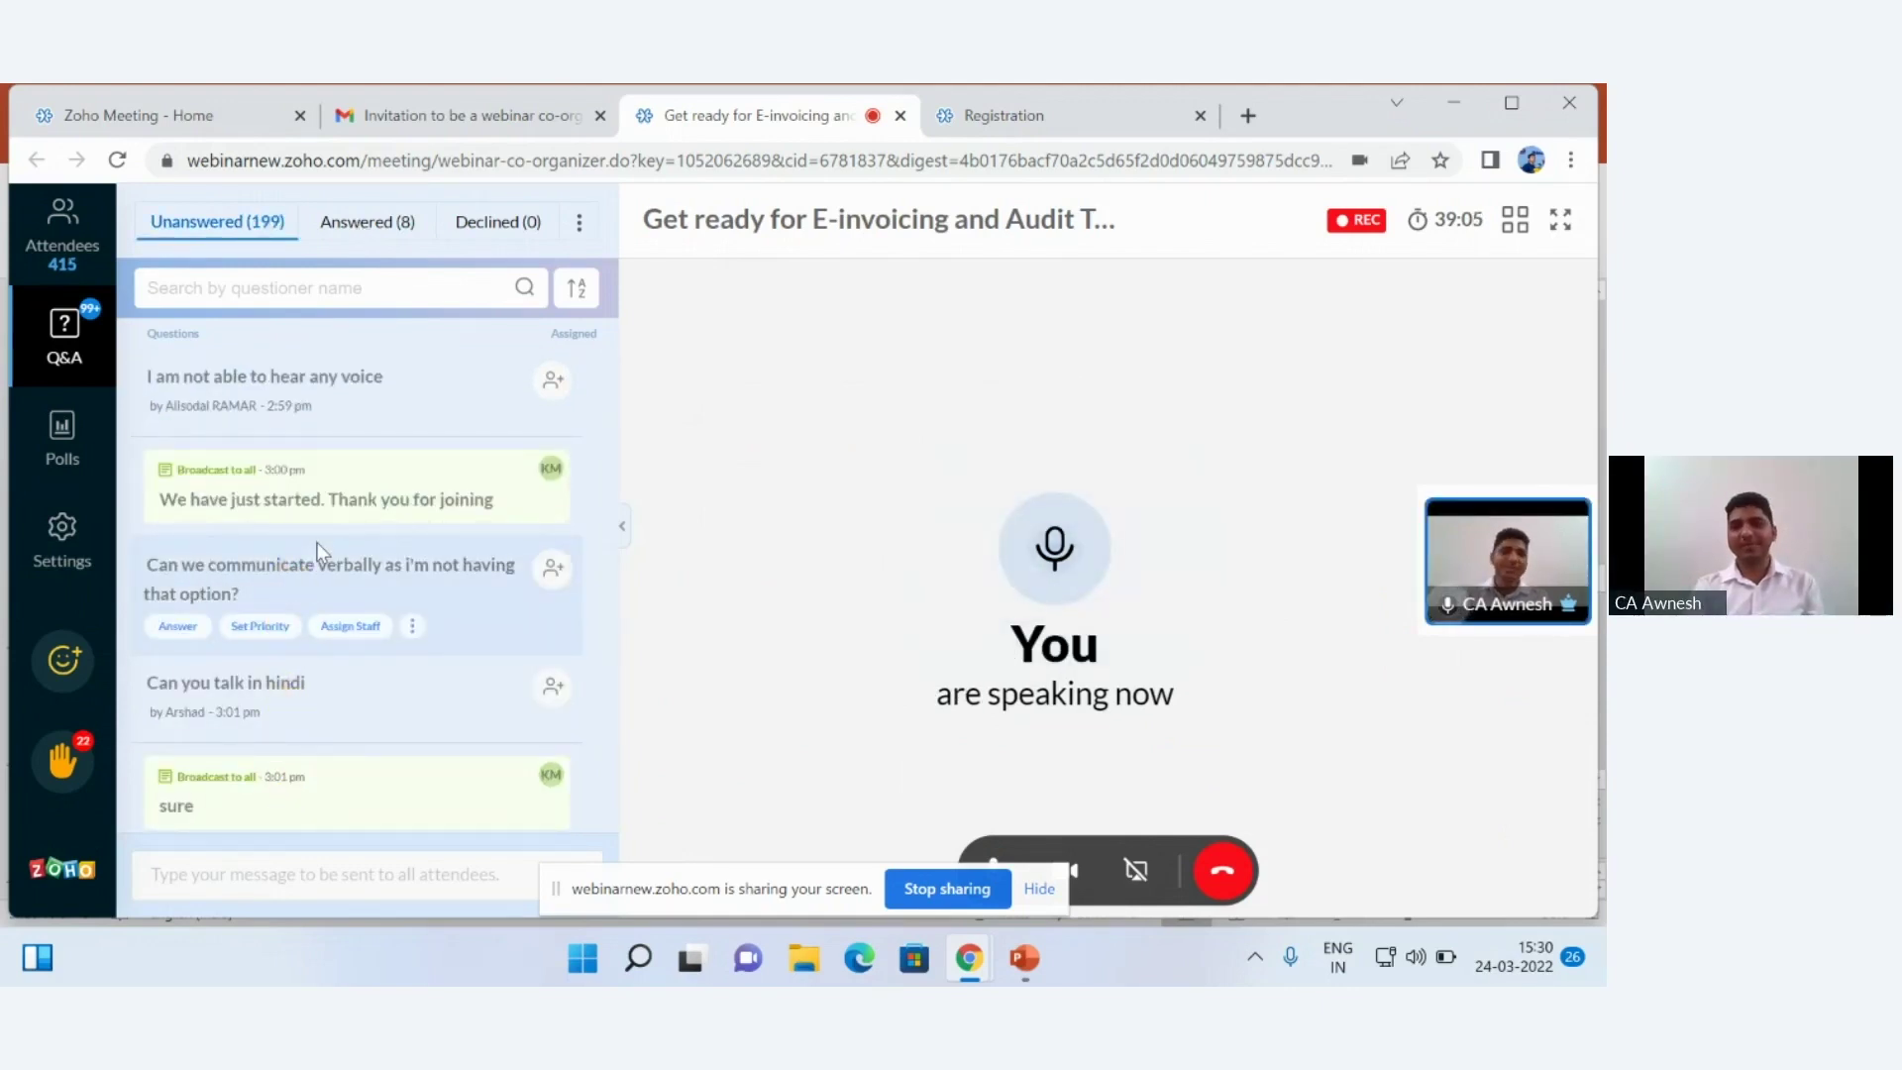
scroll(317, 551, down, 2)
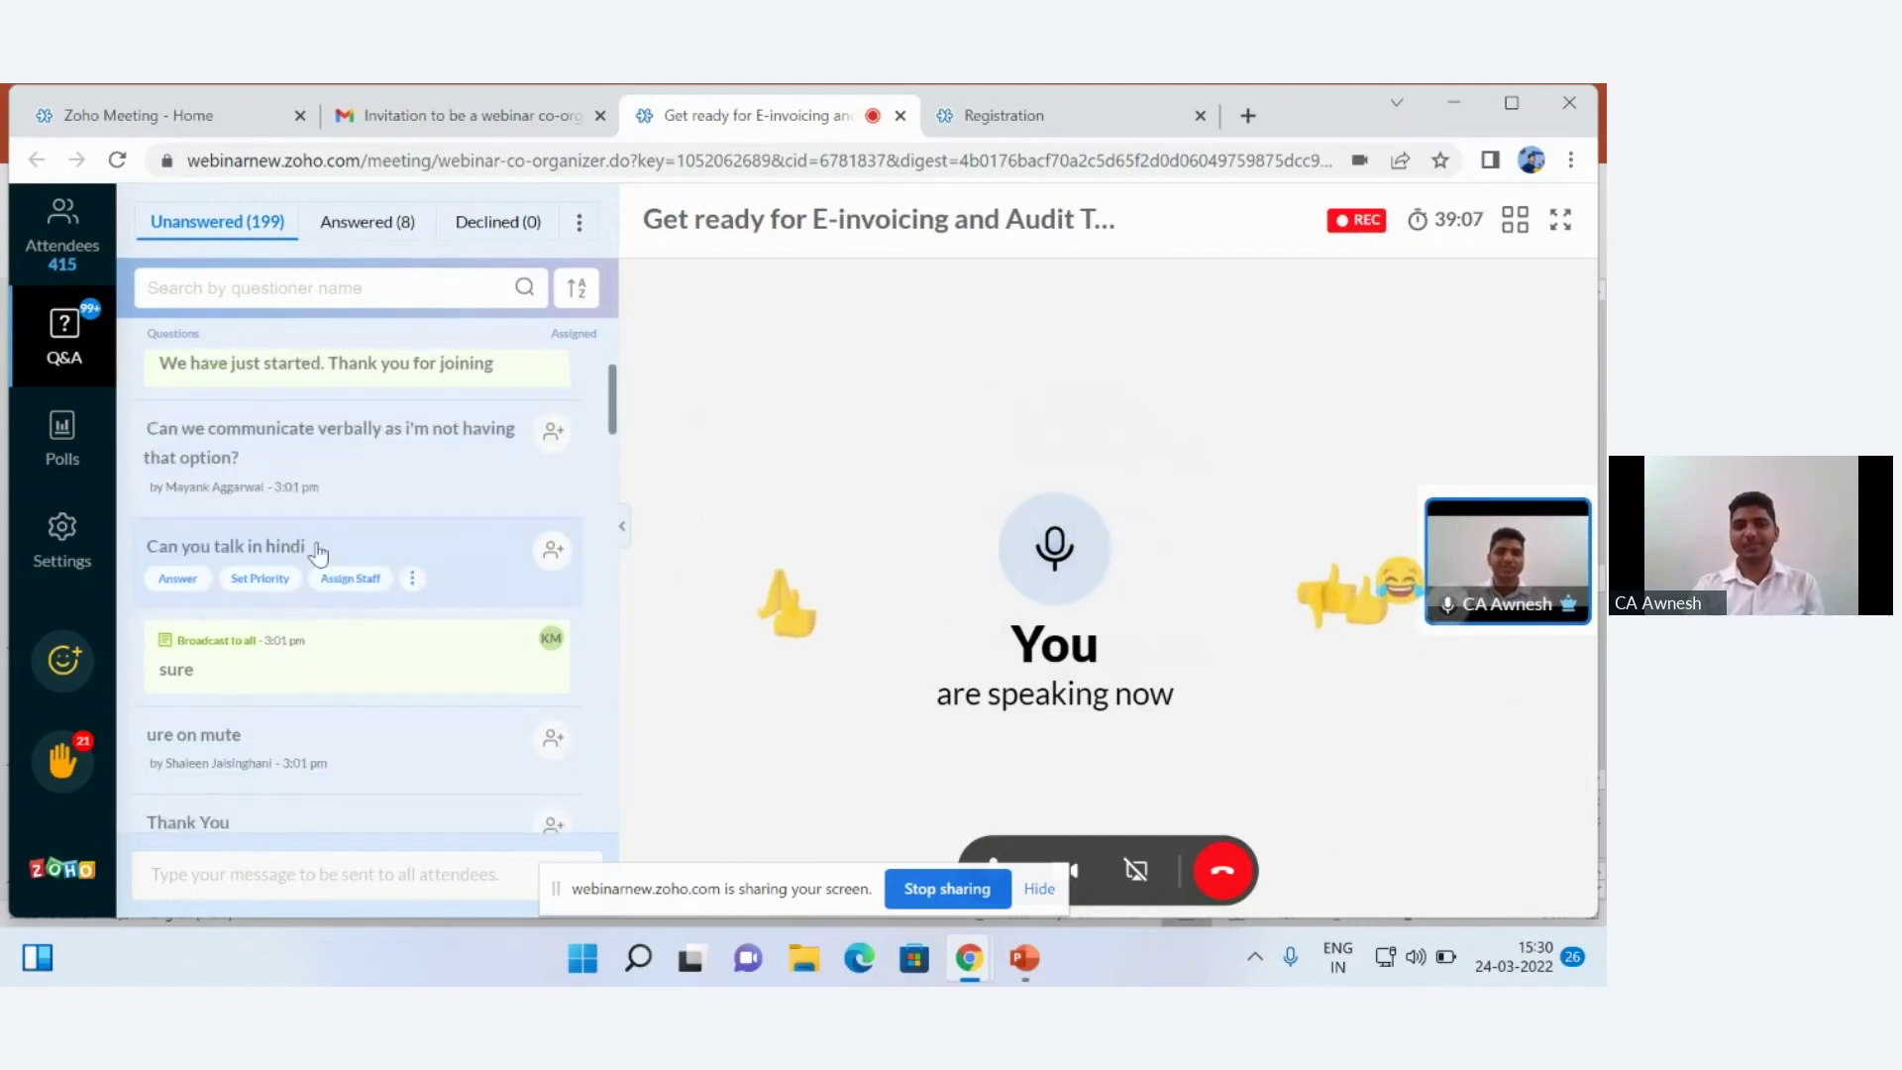
scroll(317, 551, down, 4)
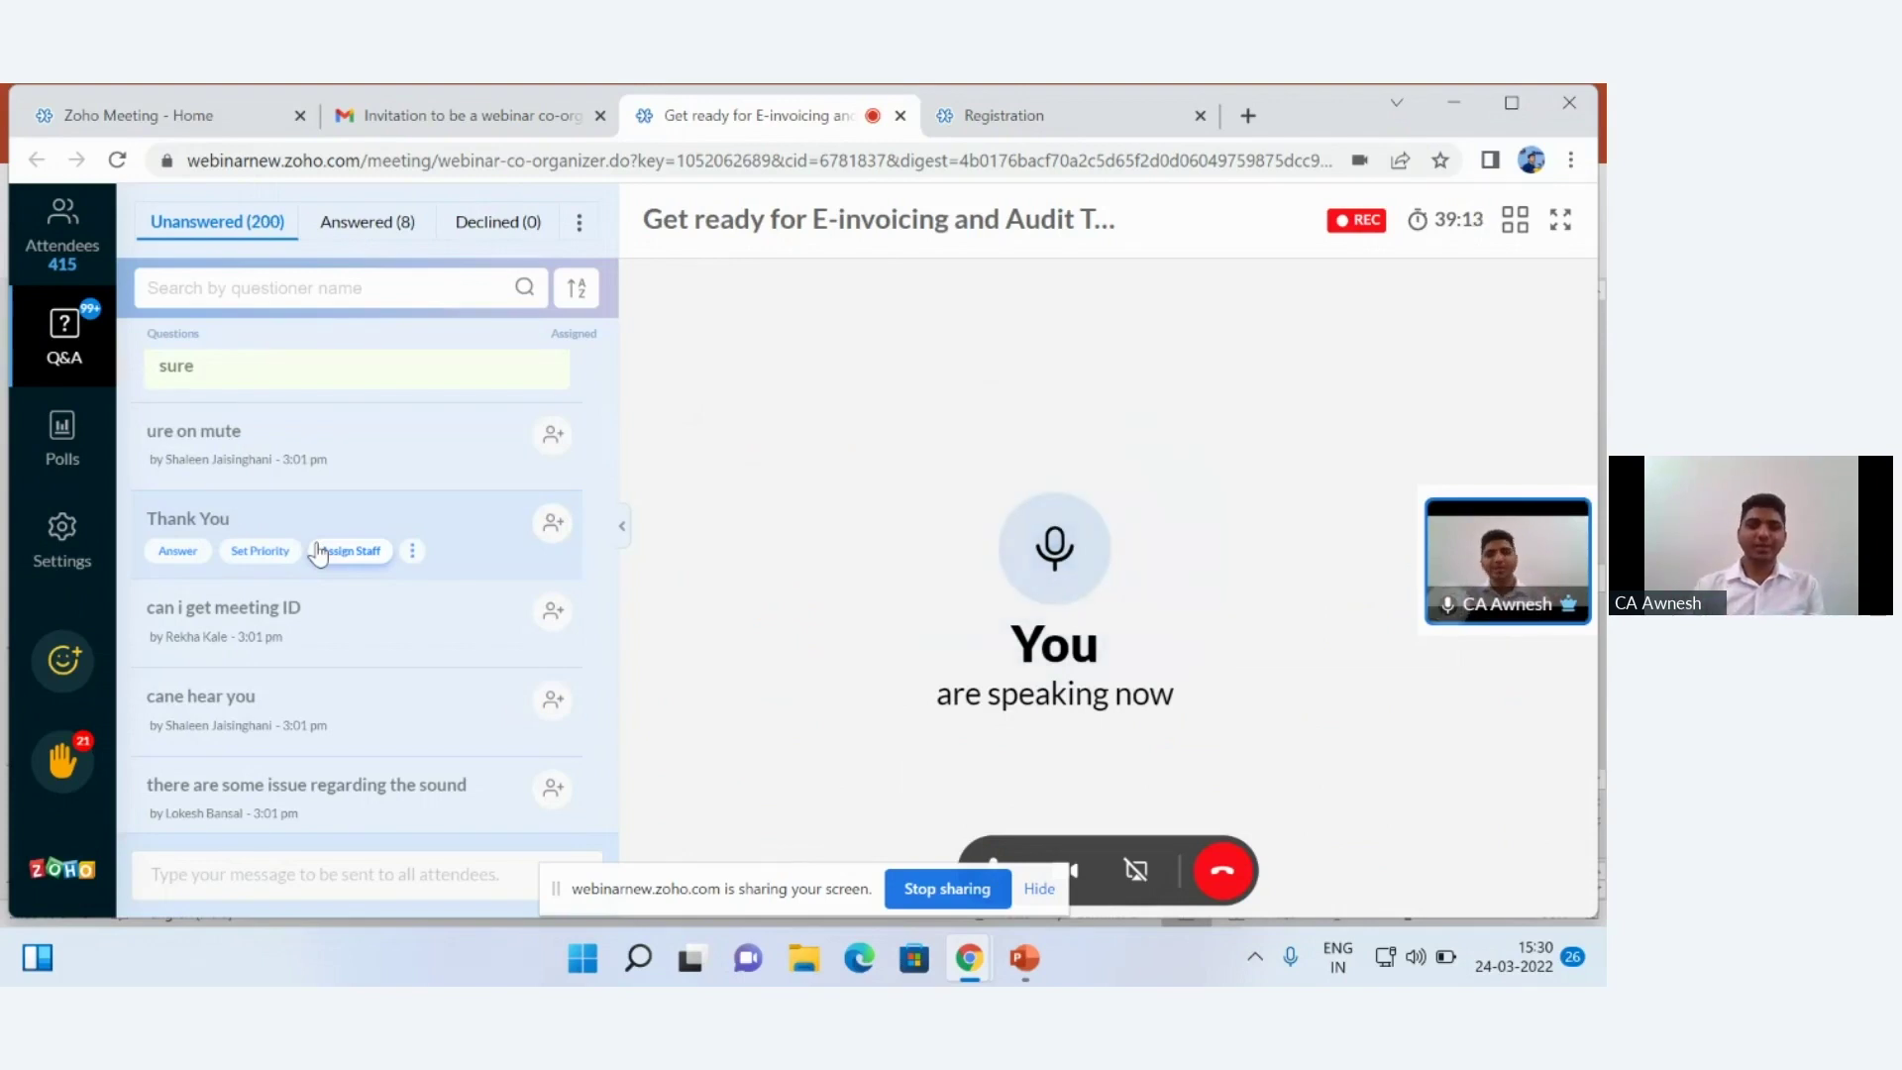
scroll(317, 545, down, 3)
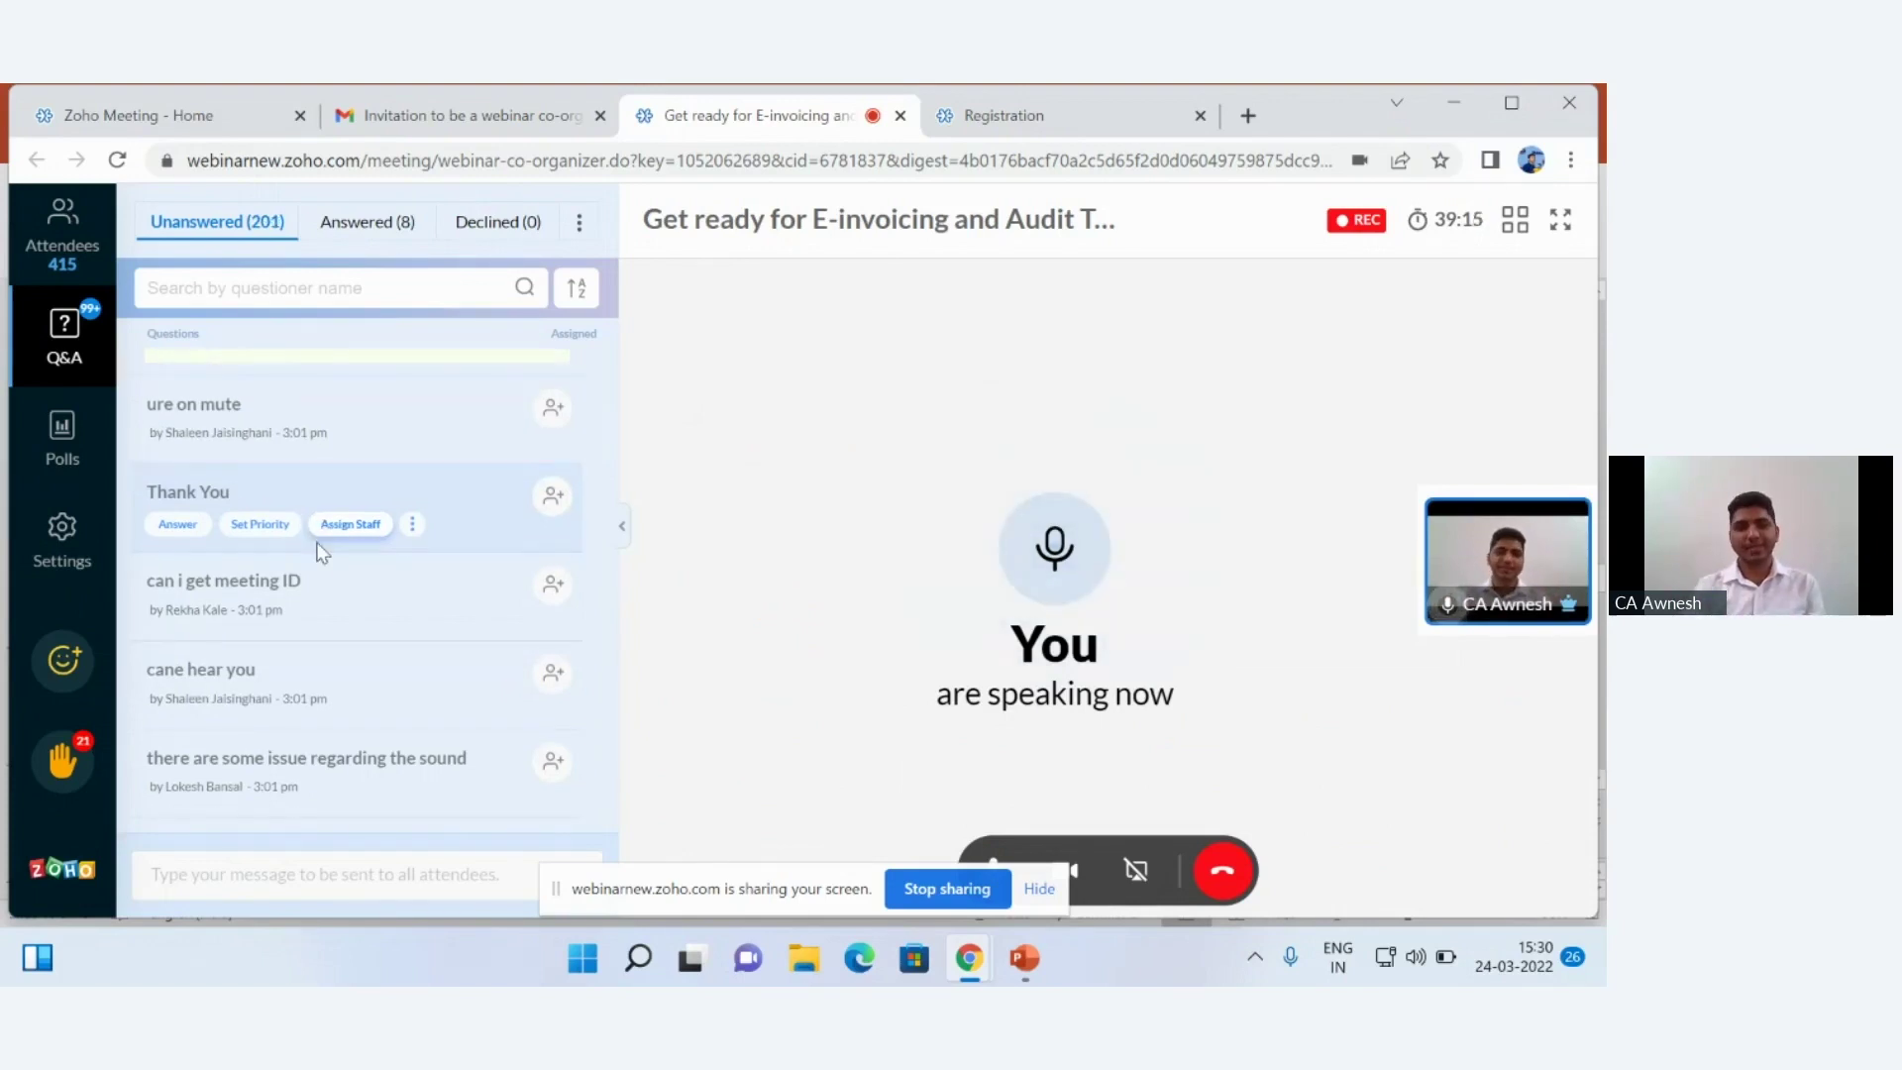
scroll(317, 547, down, 4)
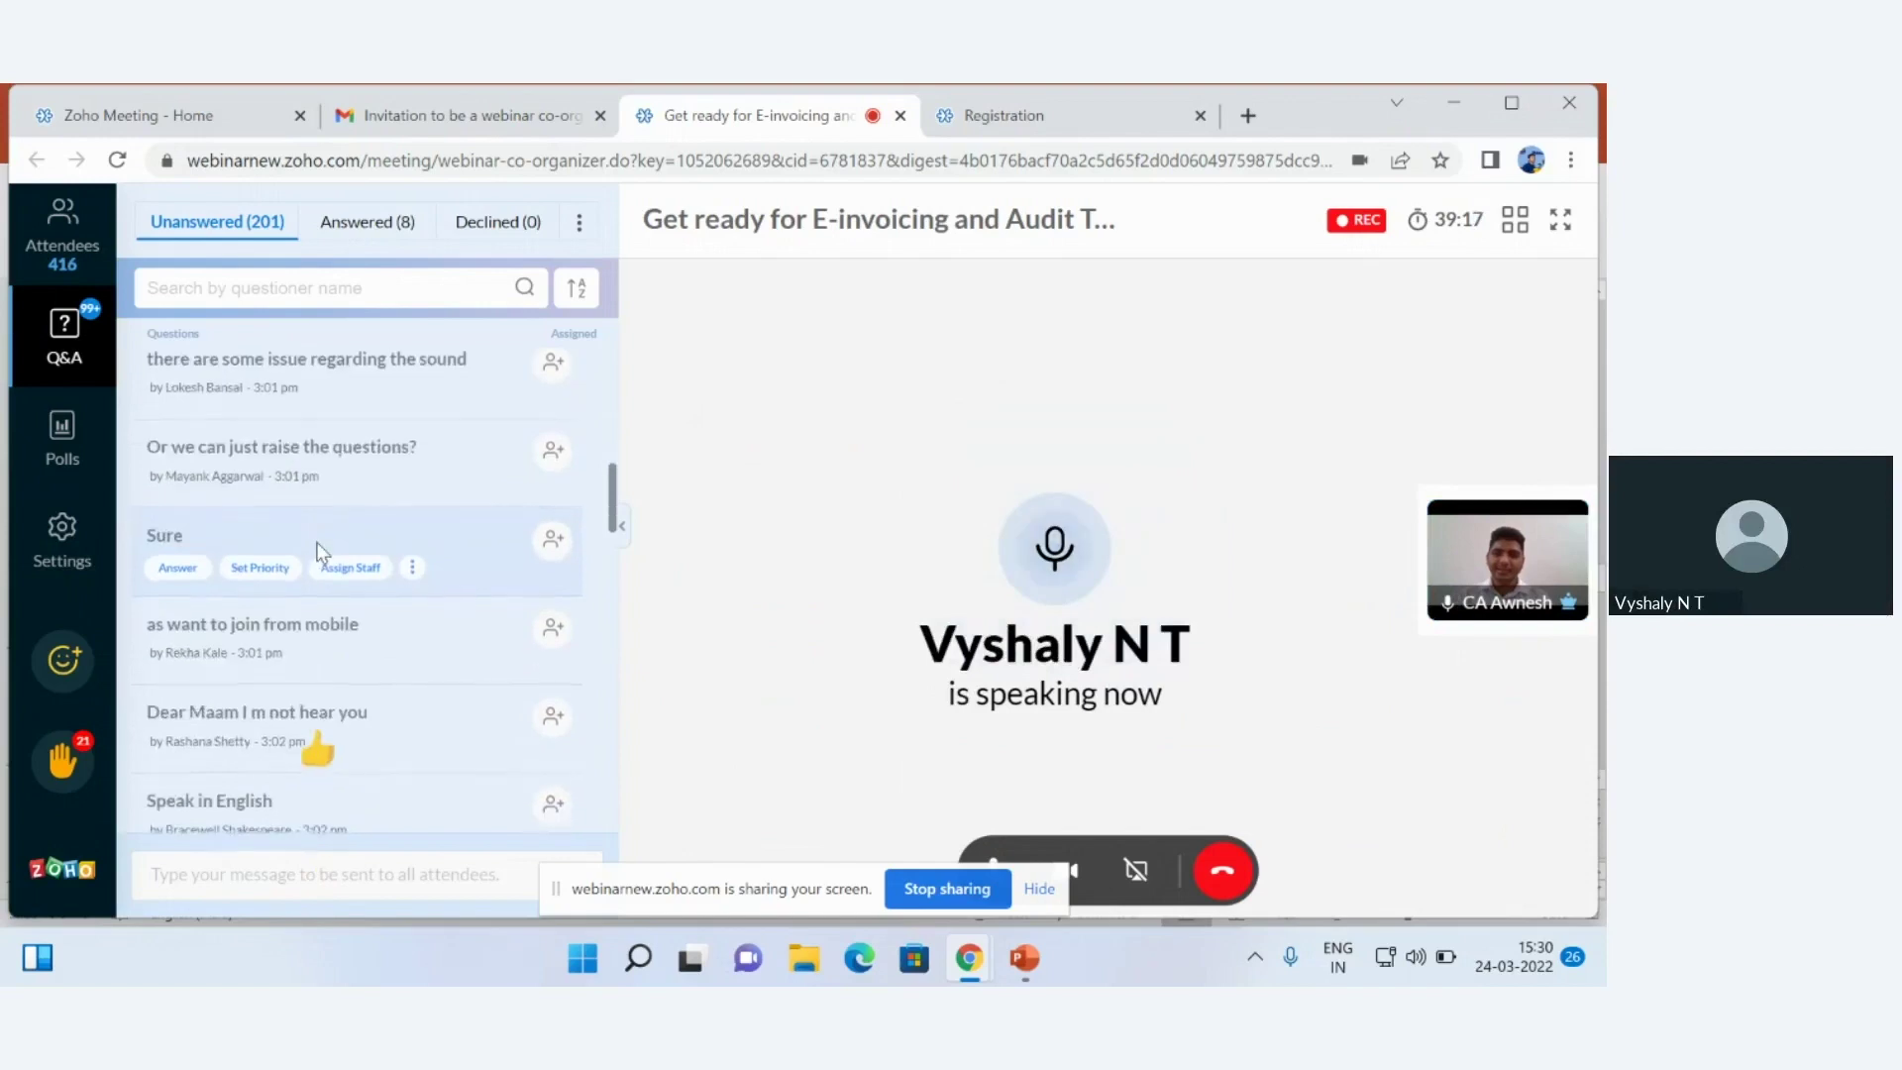
scroll(322, 551, down, 4)
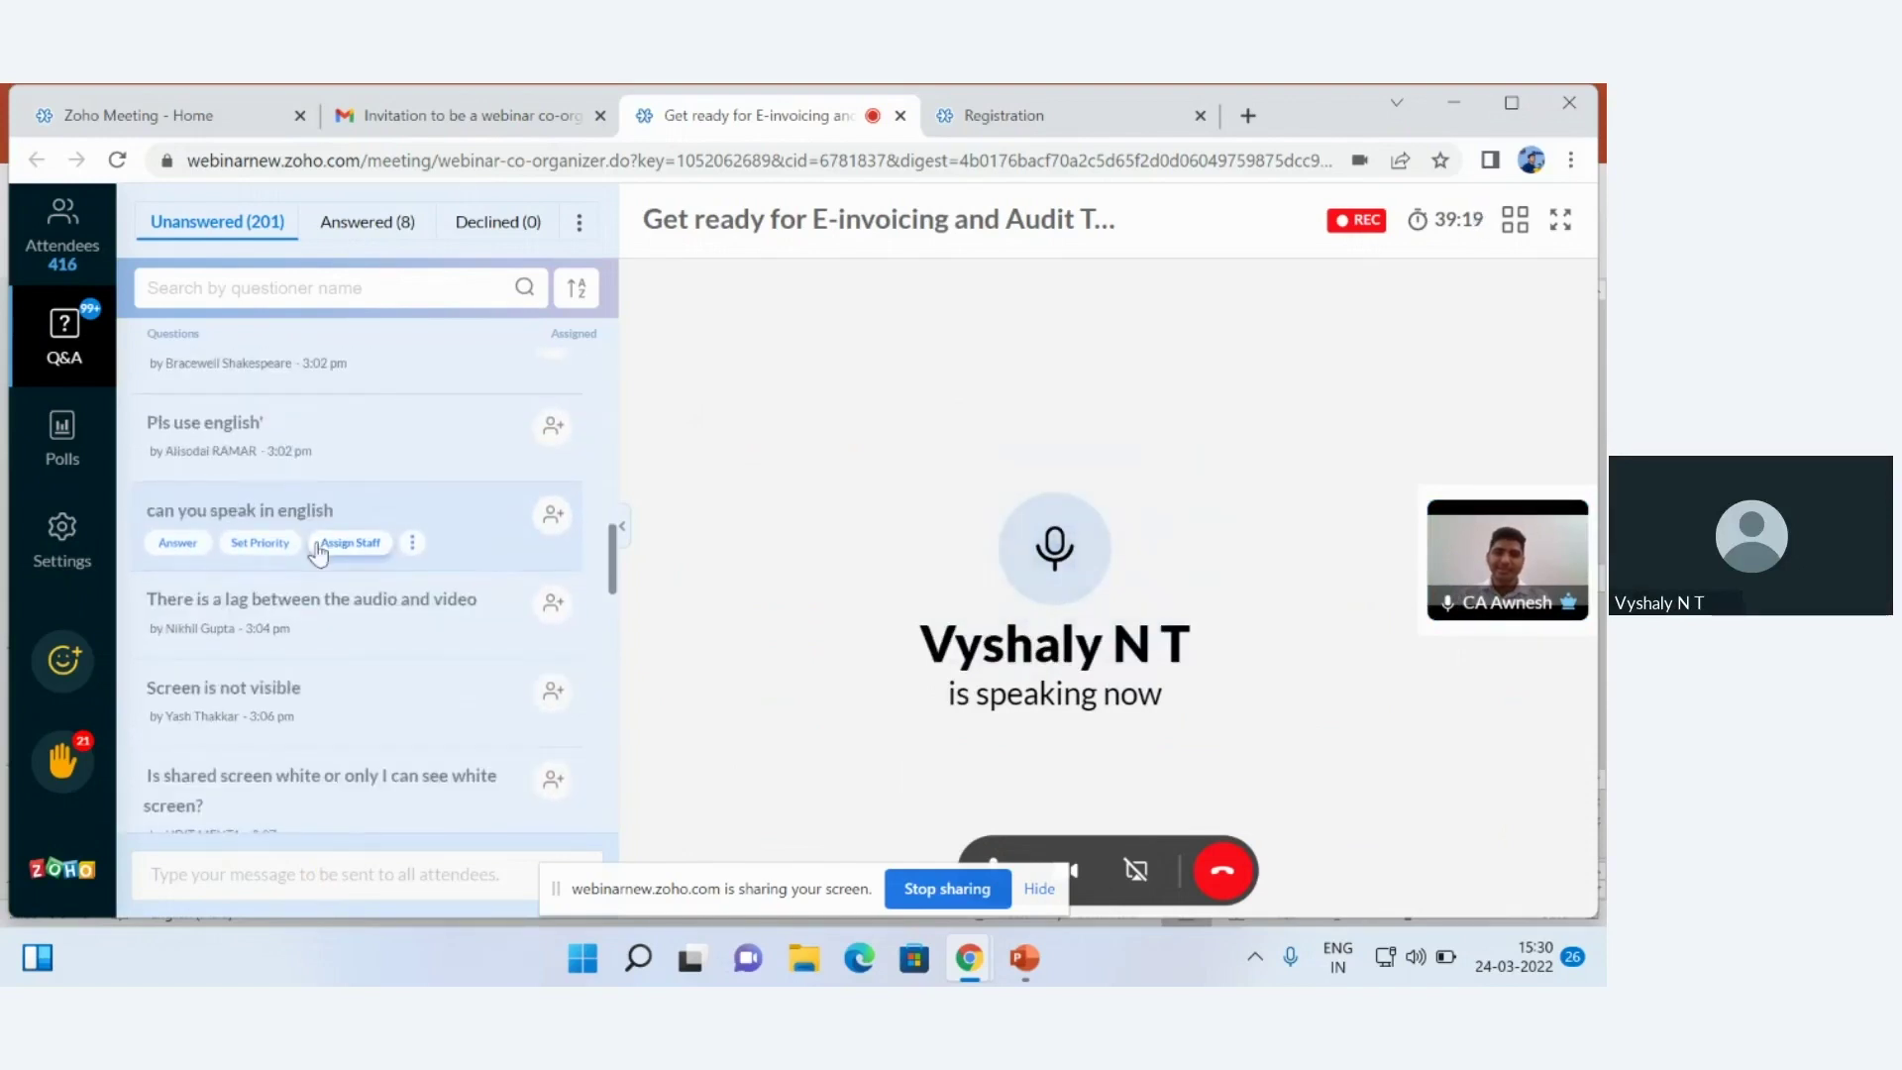
scroll(322, 552, down, 2)
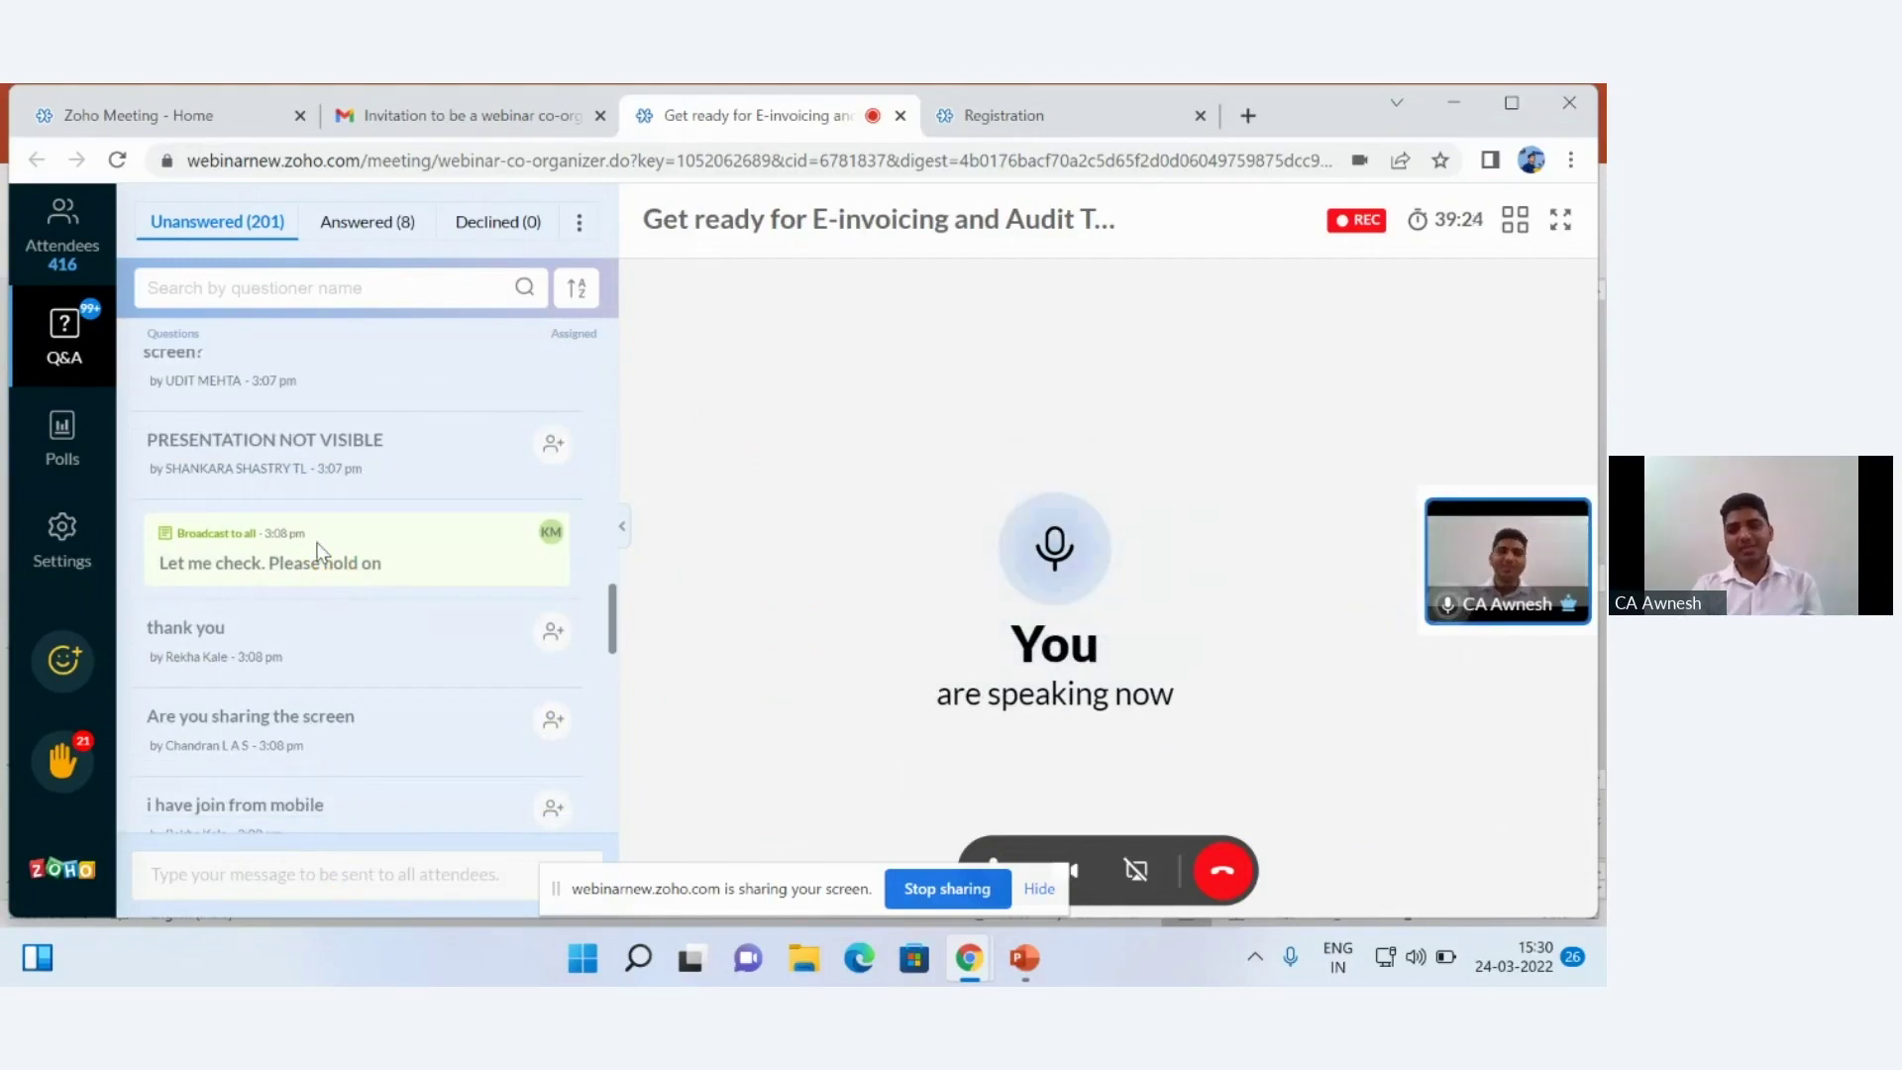
scroll(317, 549, down, 1)
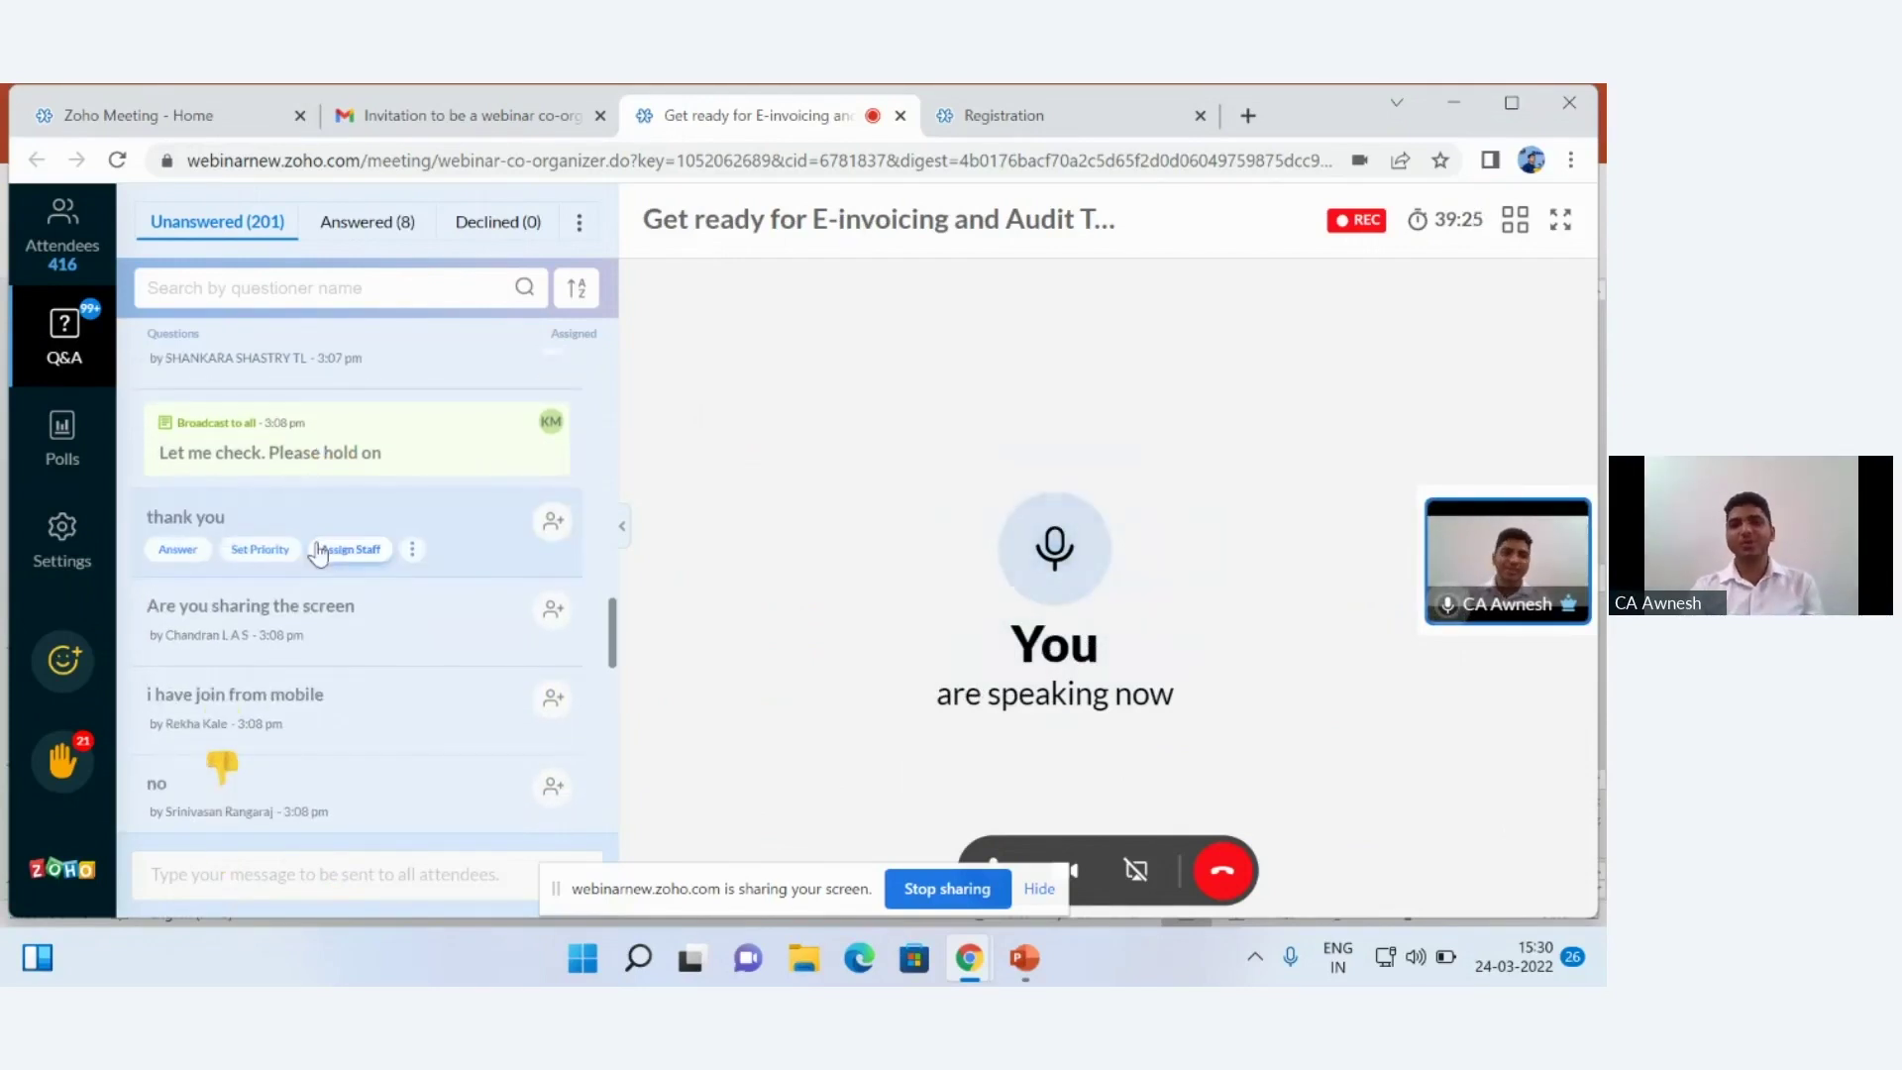
scroll(318, 547, down, 1)
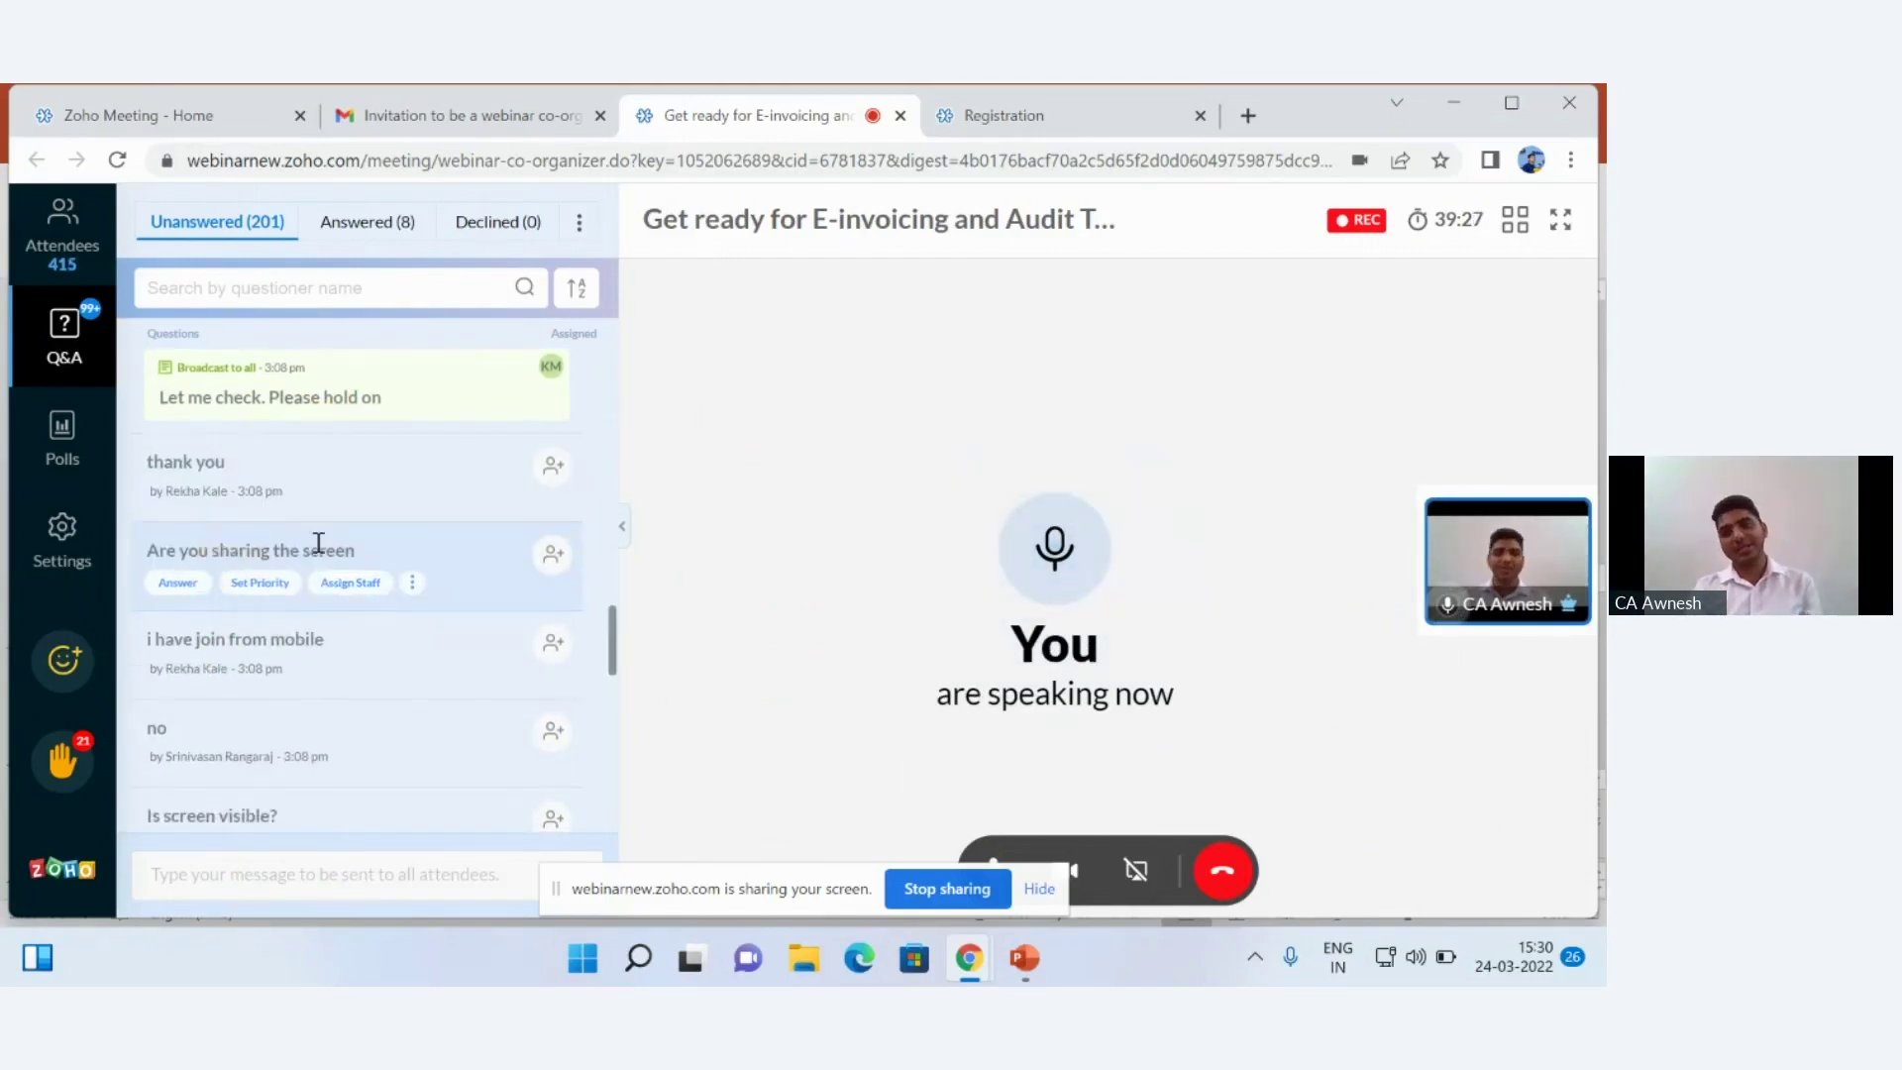
scroll(319, 547, down, 3)
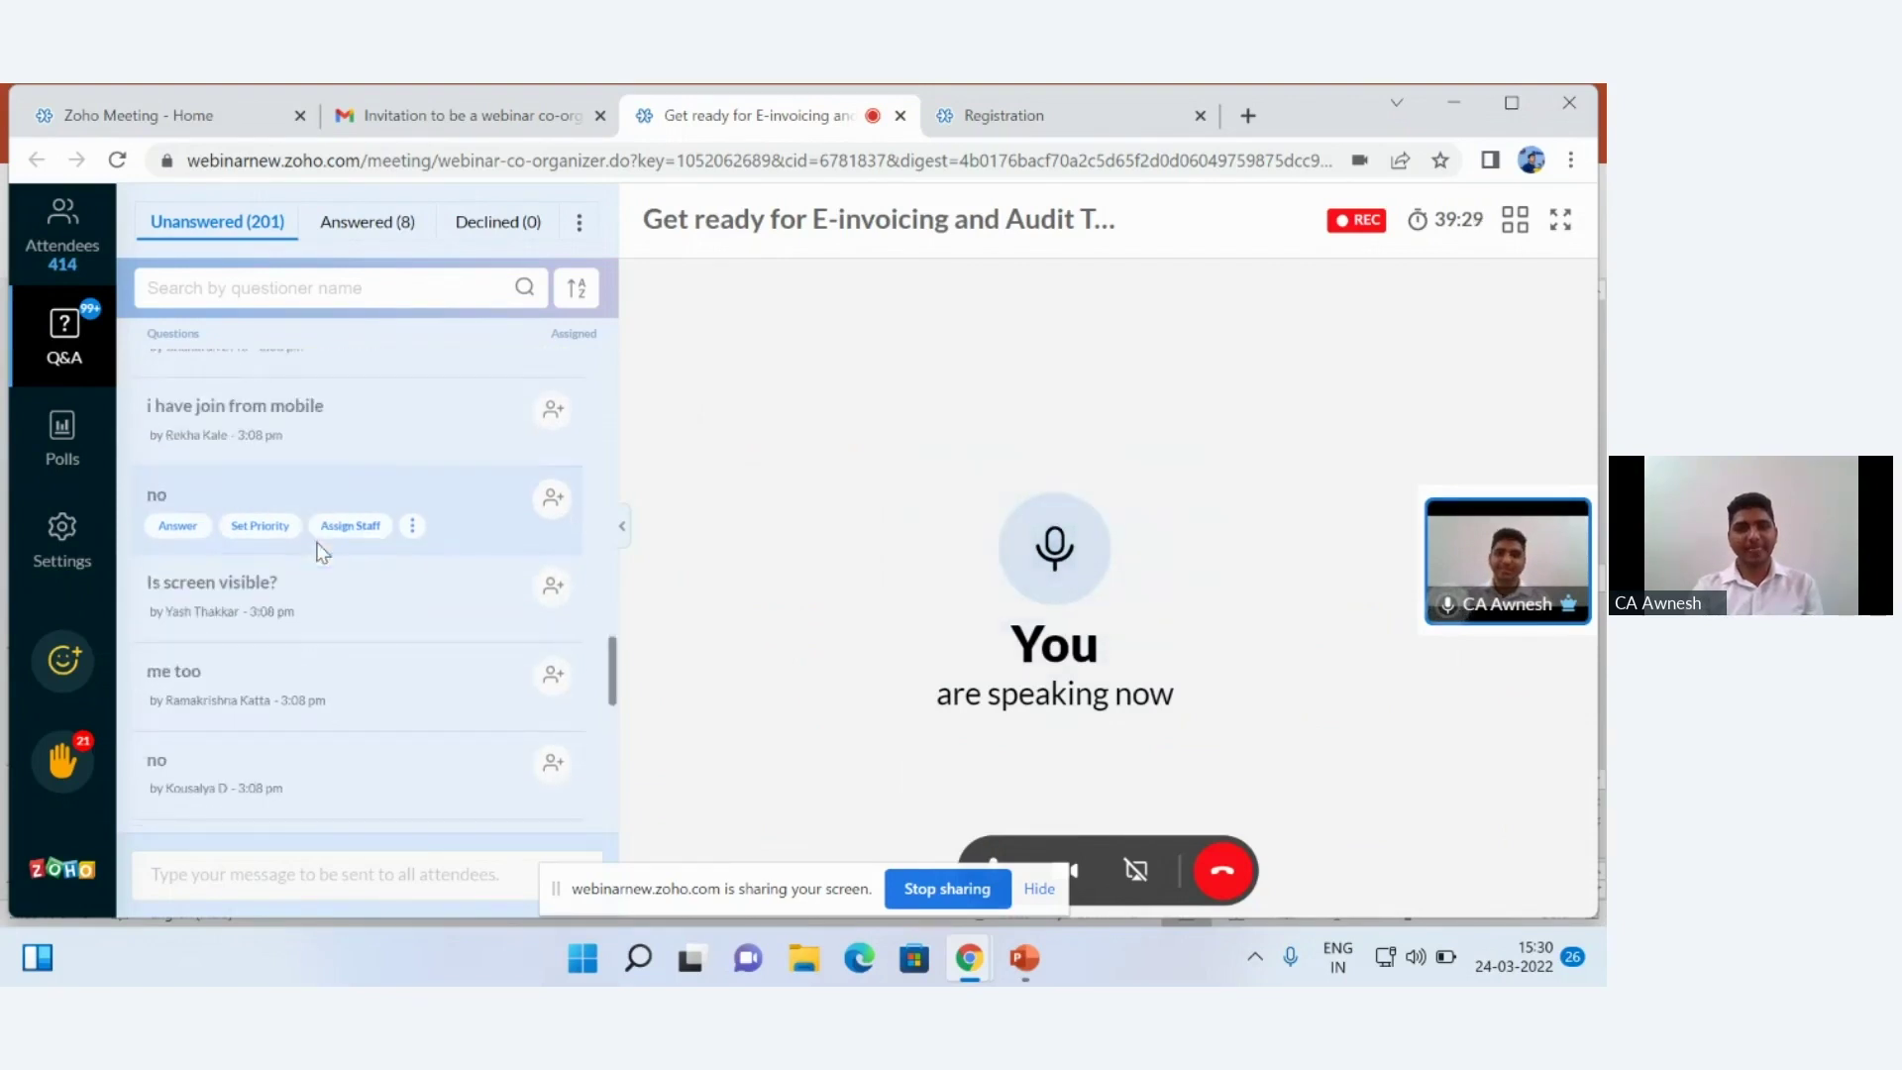